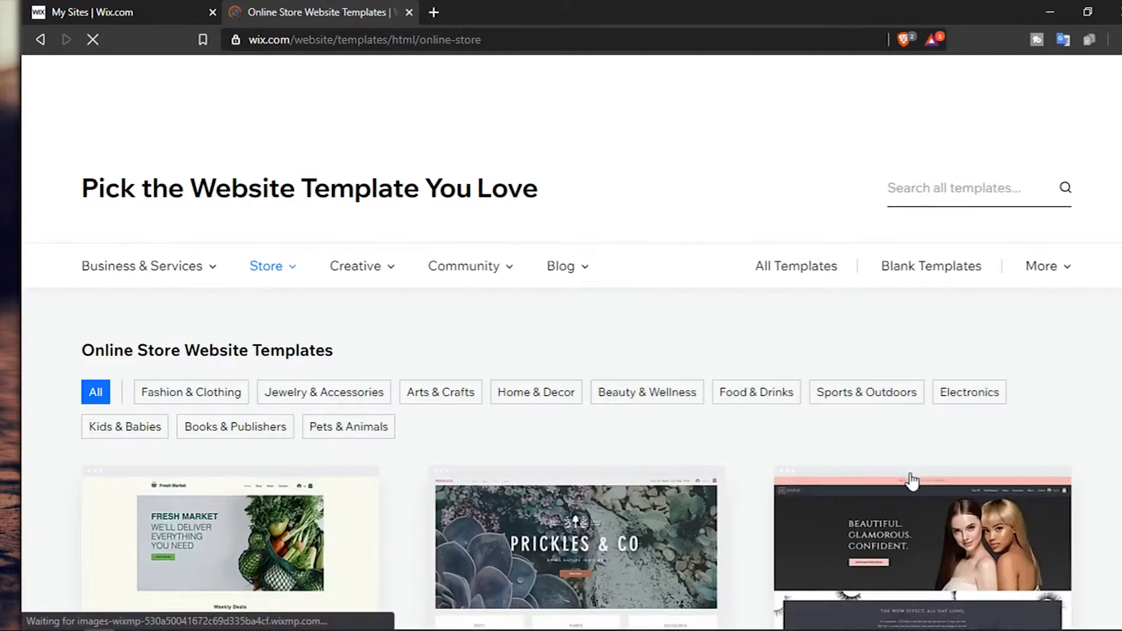
Look through the first page of the online store website templates
mouse_move(879, 513)
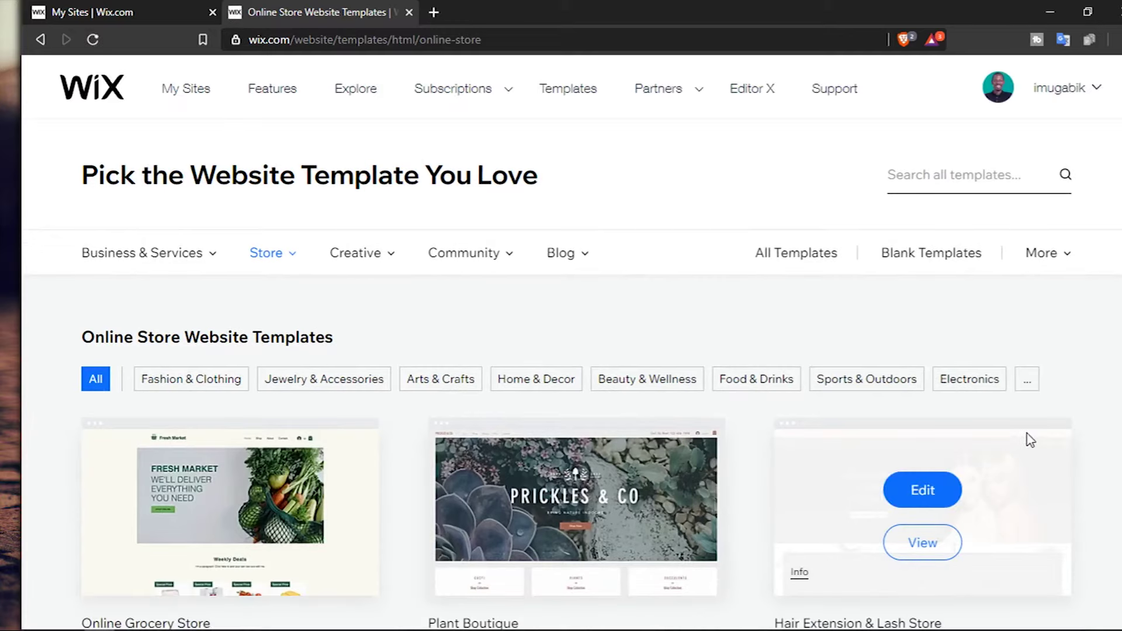
scroll(1071, 354, down, 10)
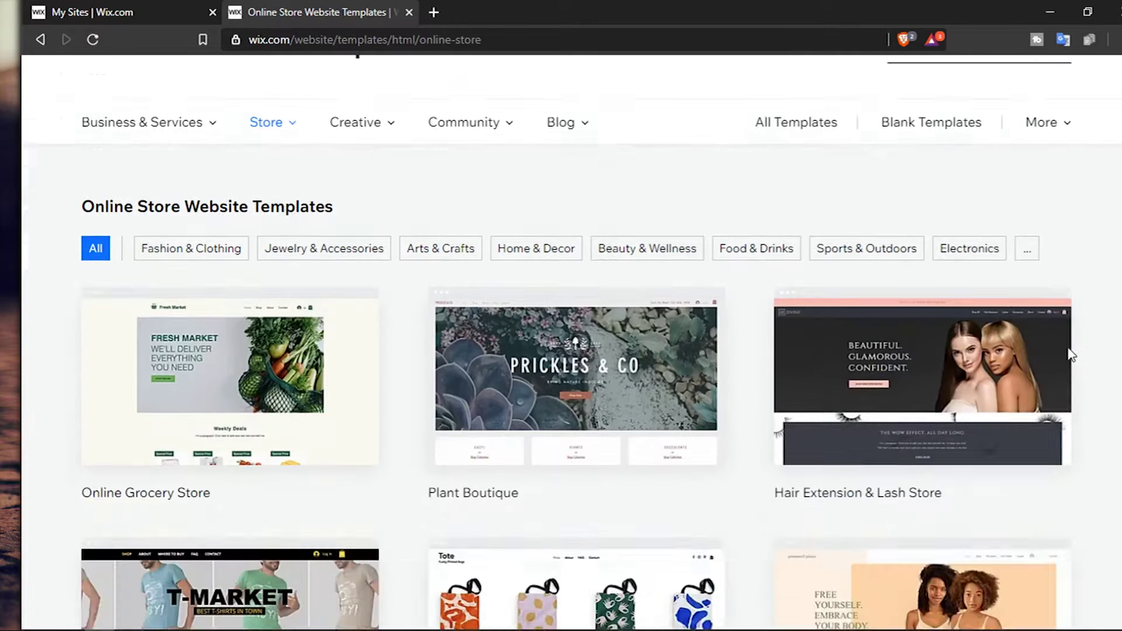
scroll(1071, 354, down, 5)
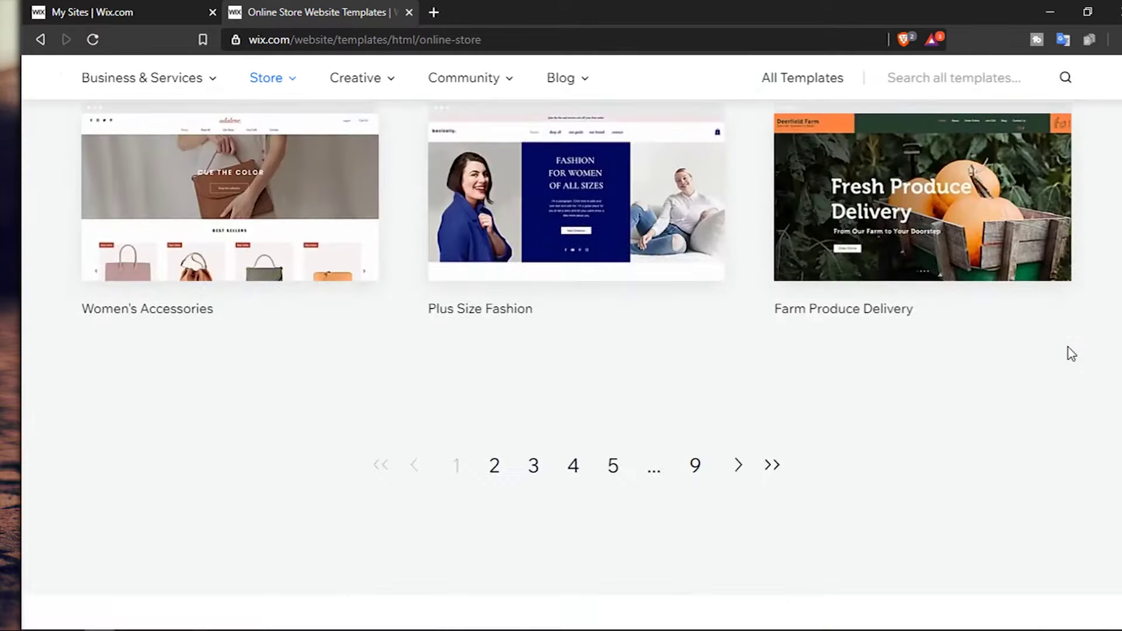
scroll(1071, 354, up, 7)
scroll(1071, 354, up, 7)
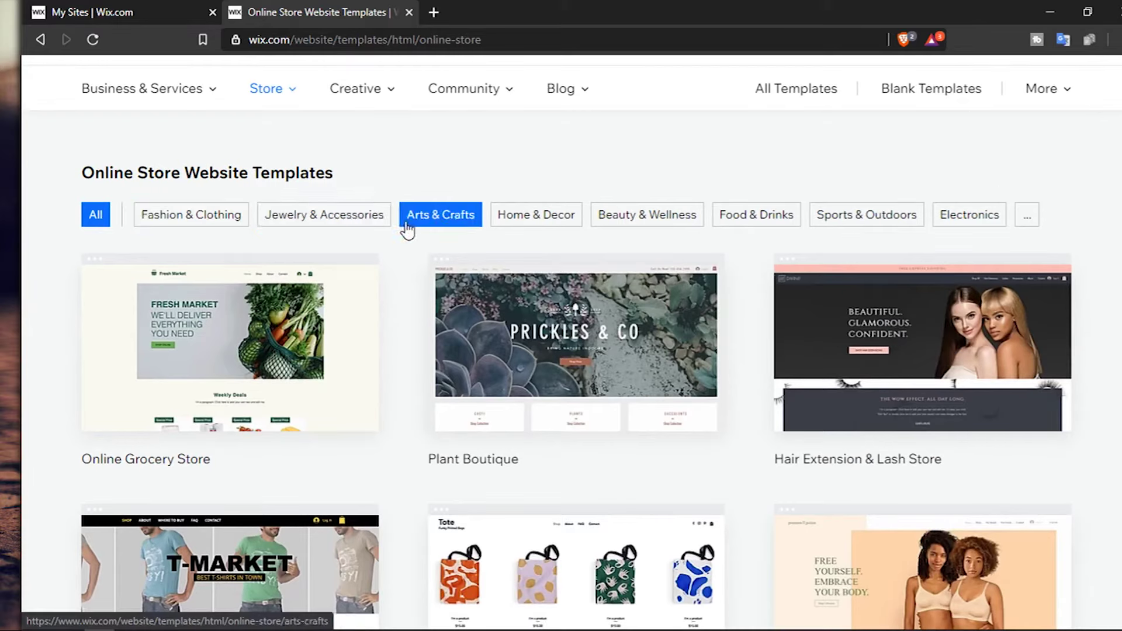
Filter the store templates to Fashion & Clothing and look through the designs offered
click(198, 217)
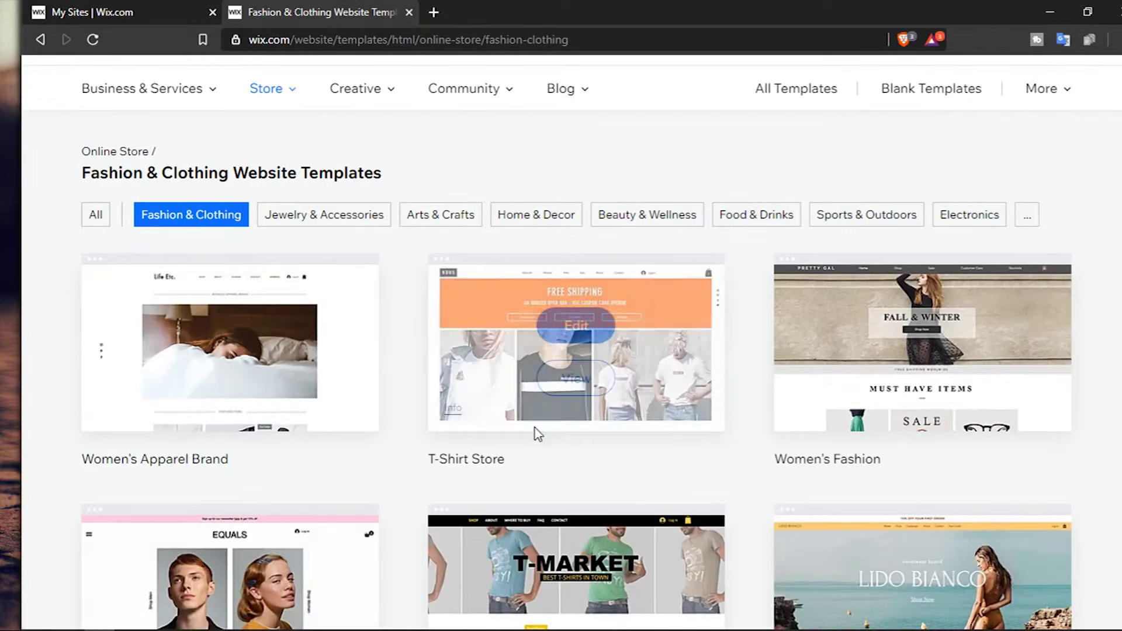
scroll(1102, 383, down, 5)
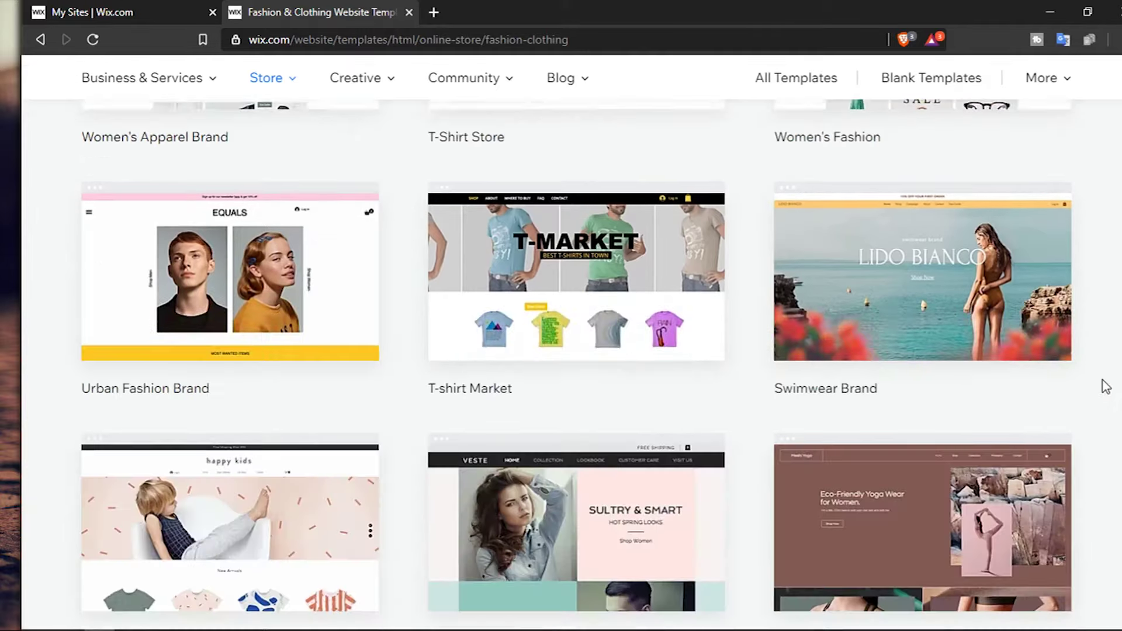
scroll(922, 425, down, 5)
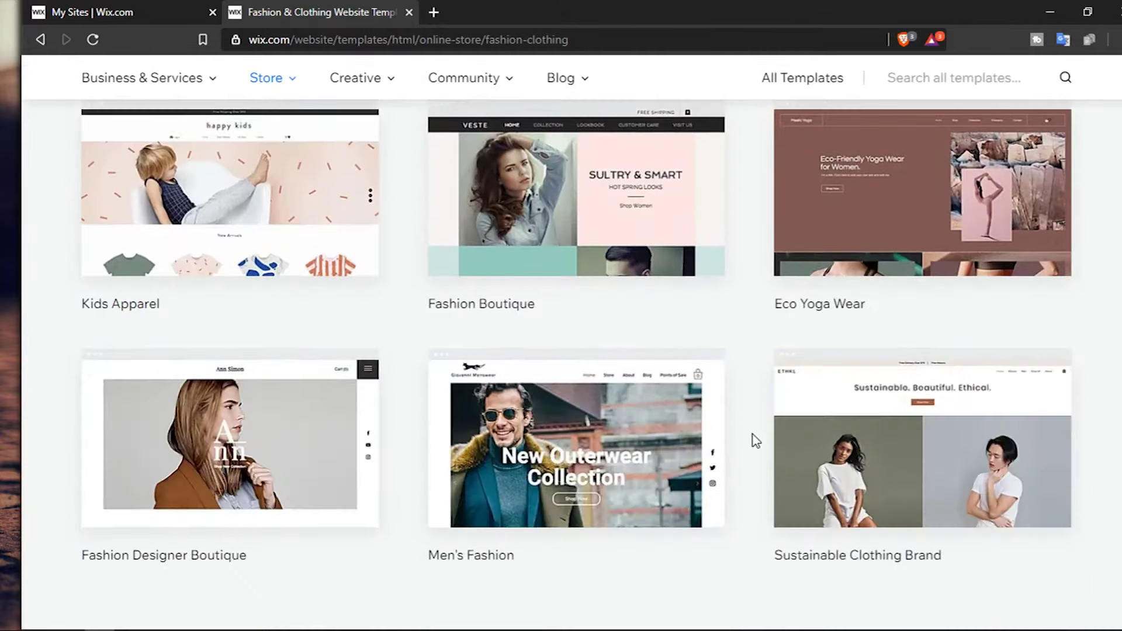
scroll(755, 440, up, 15)
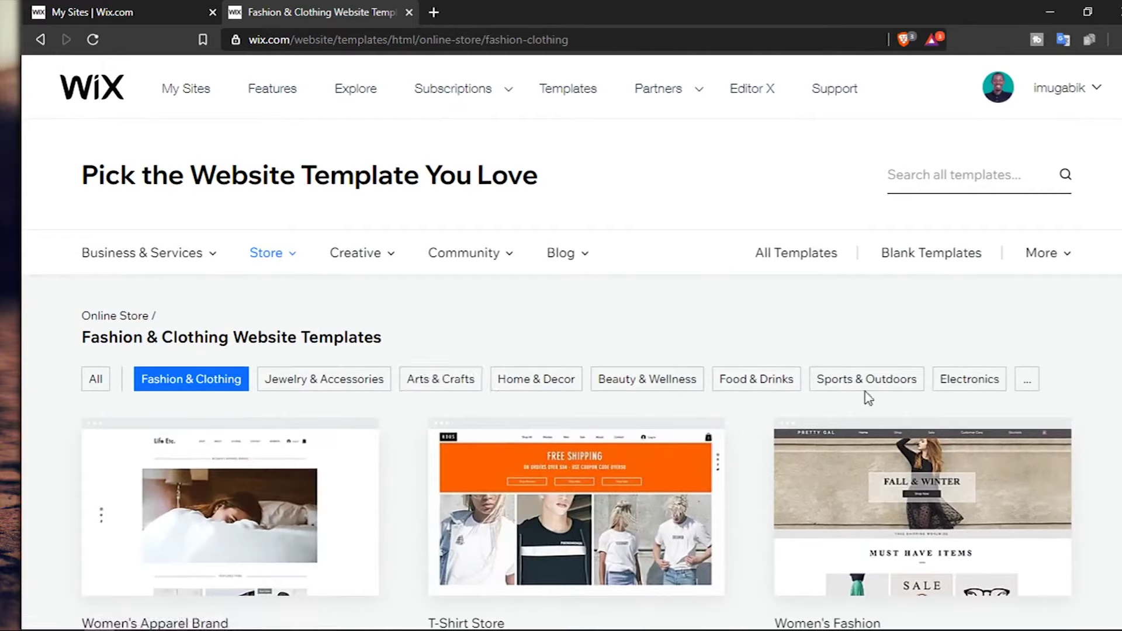
Filter the store templates to Electronics and look through the designs offered
click(980, 386)
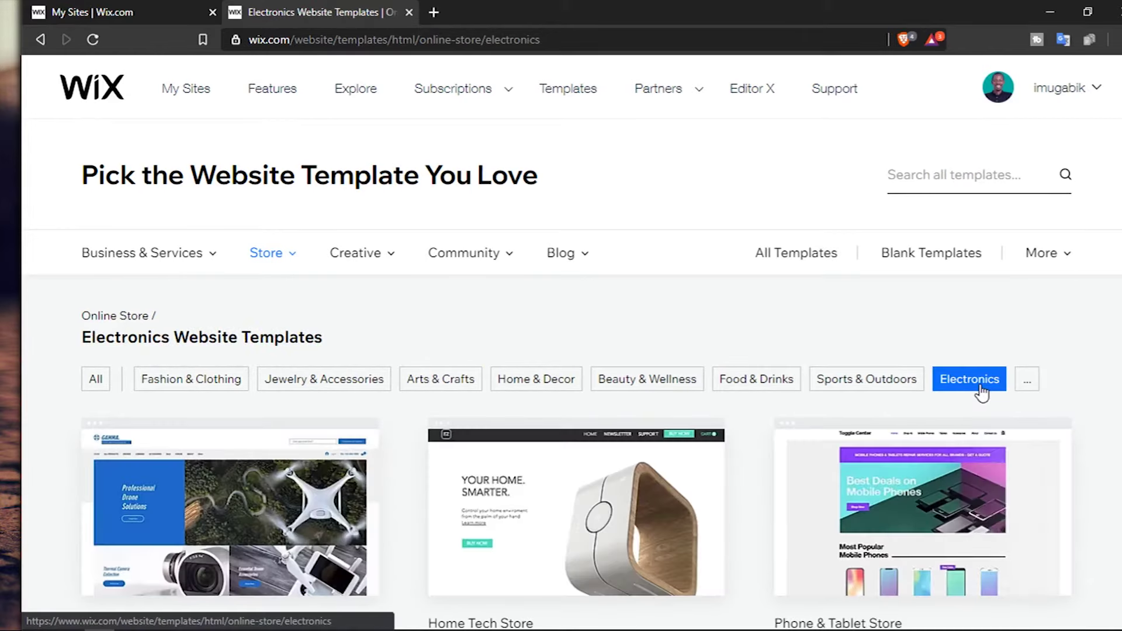
scroll(982, 393, down, 4)
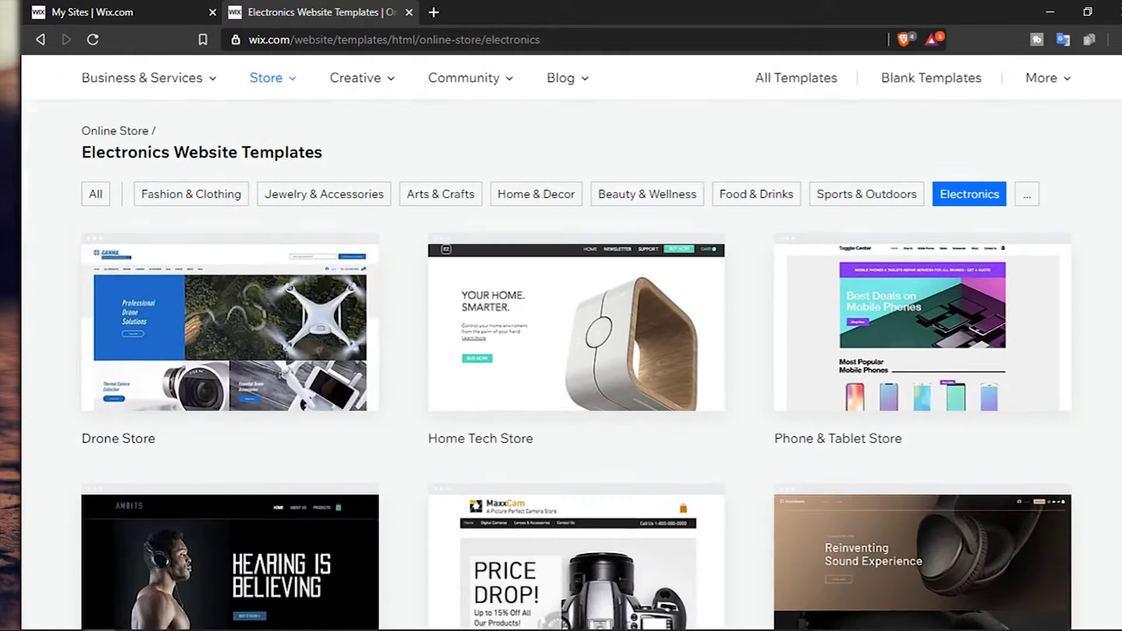
scroll(577, 362, down, 7)
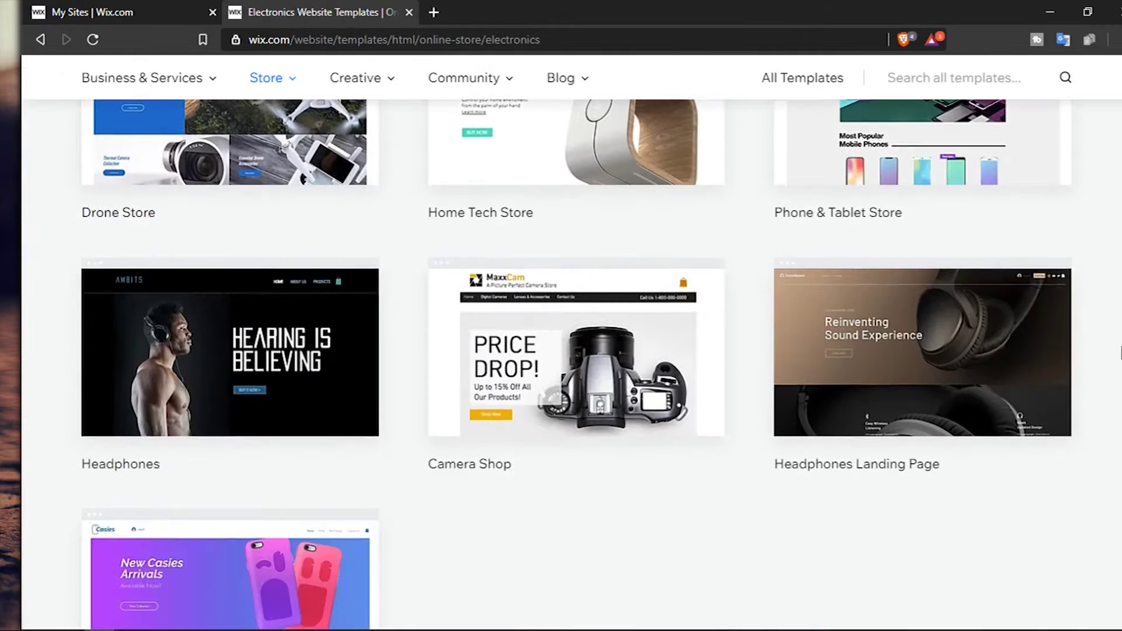
scroll(728, 345, up, 7)
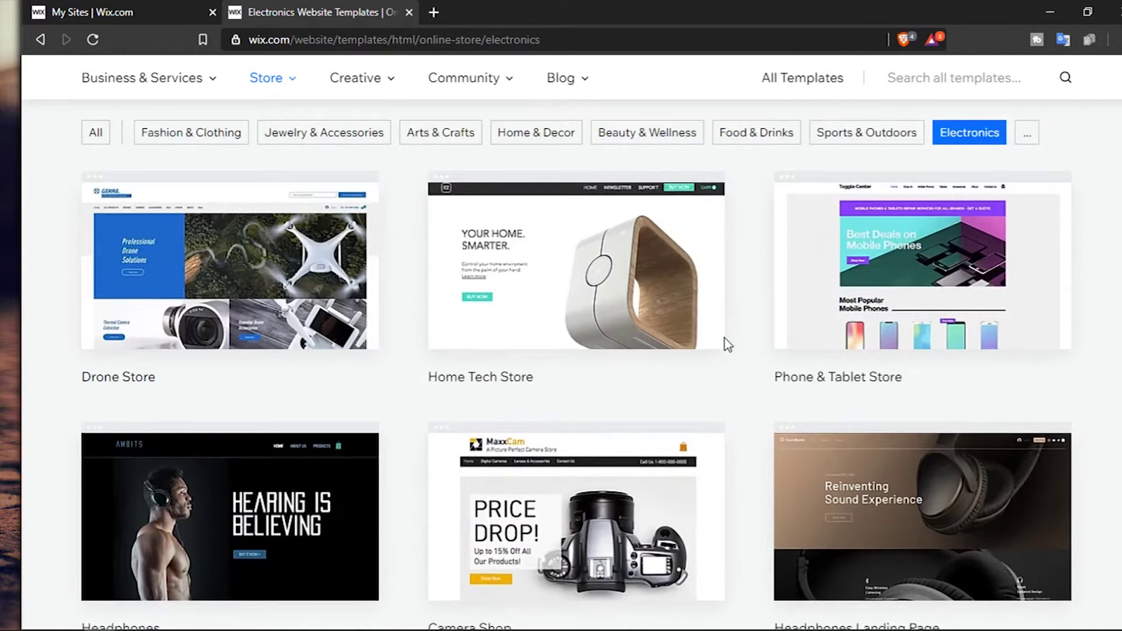
Preview the Drone Store template and look through its home page down to the footer
mouse_move(571, 338)
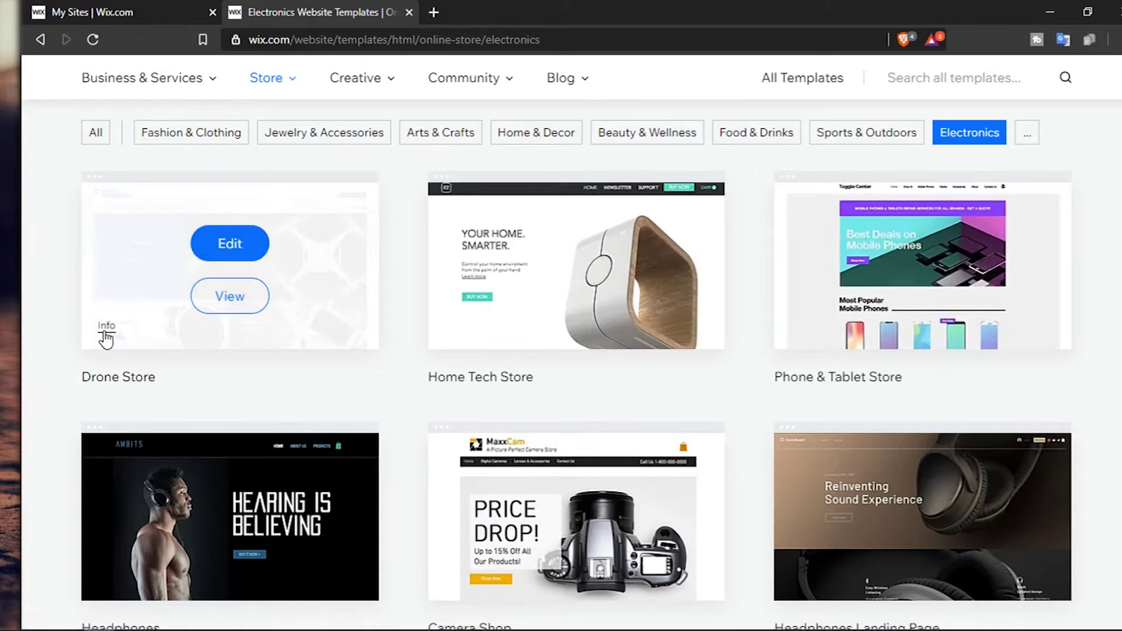
click(234, 298)
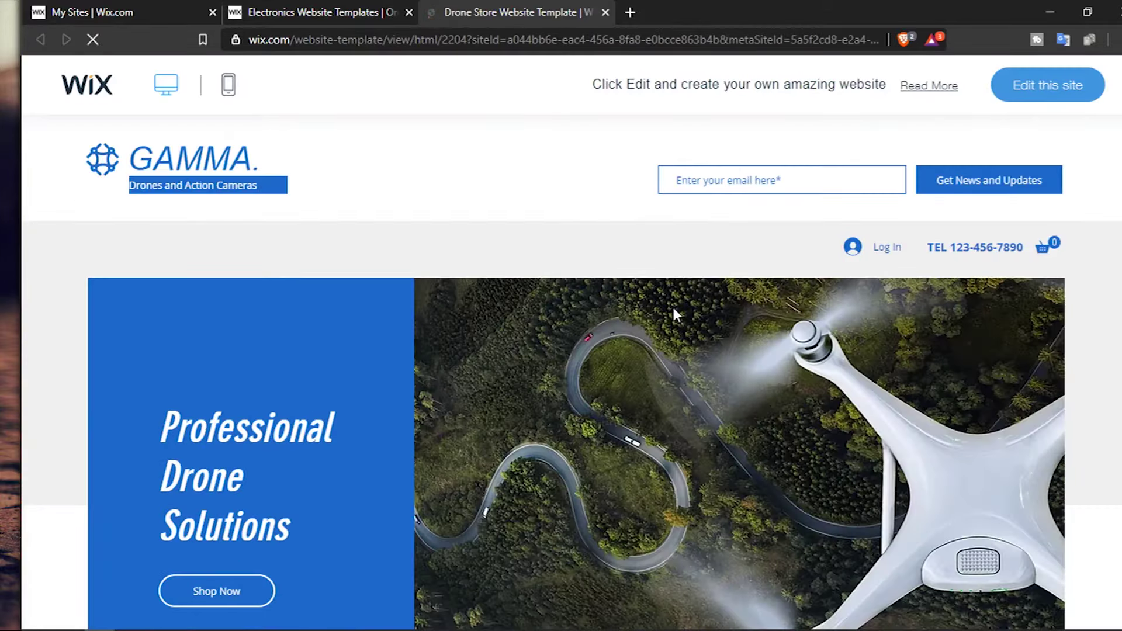
scroll(673, 307, down, 5)
scroll(1051, 401, down, 10)
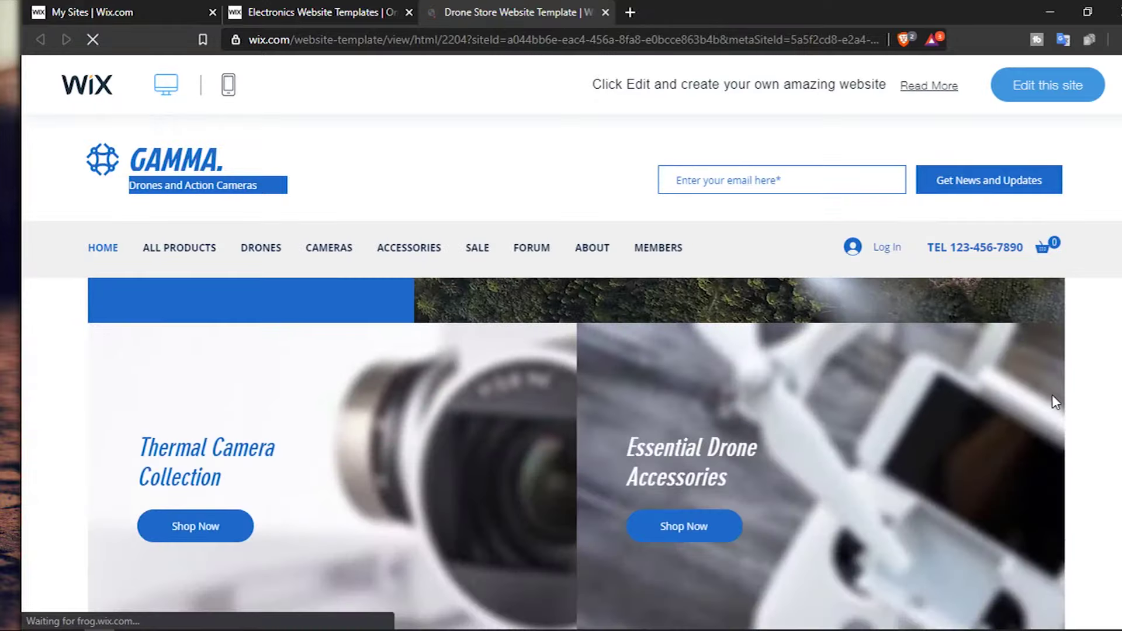
scroll(1078, 405, down, 4)
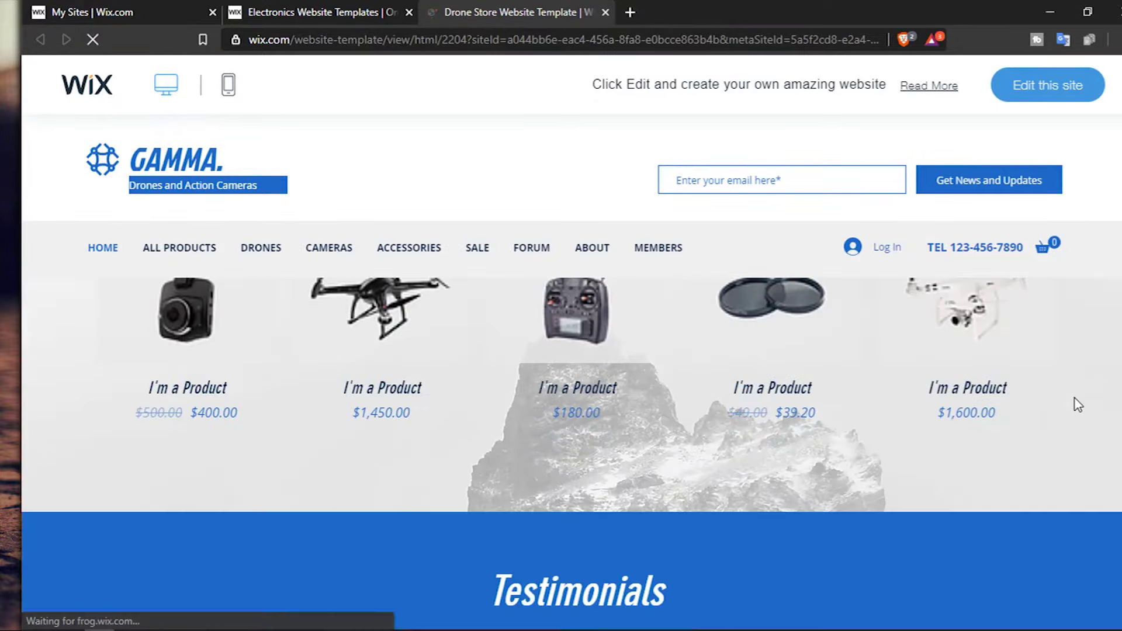
scroll(1078, 405, down, 8)
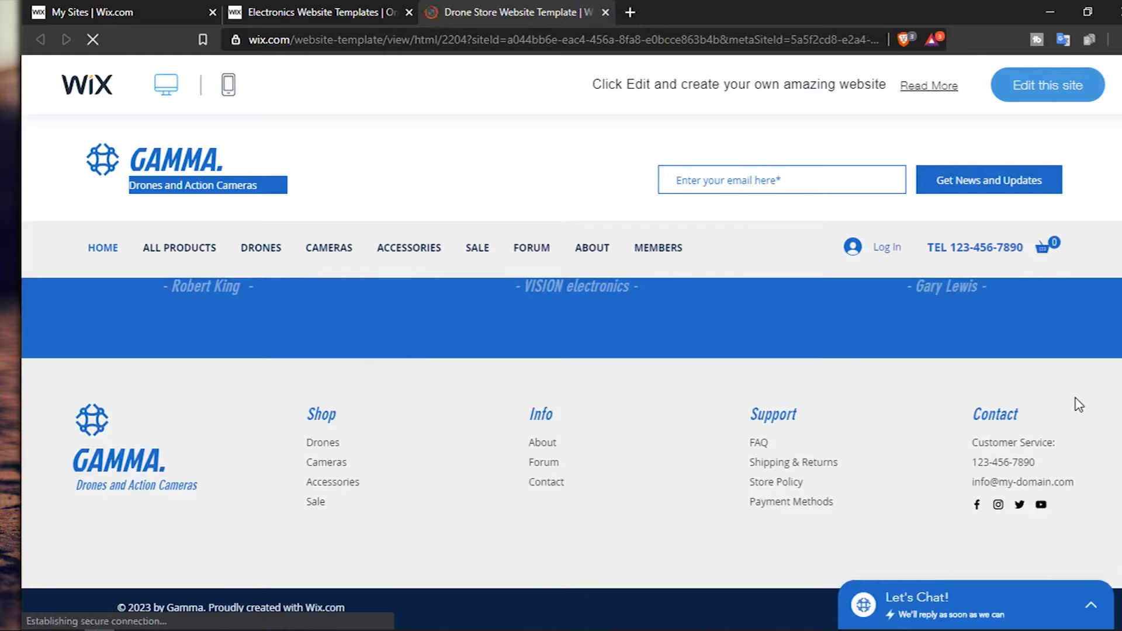
Expand and close the template's chat box, and review the home page's product and brand sections again
click(1091, 611)
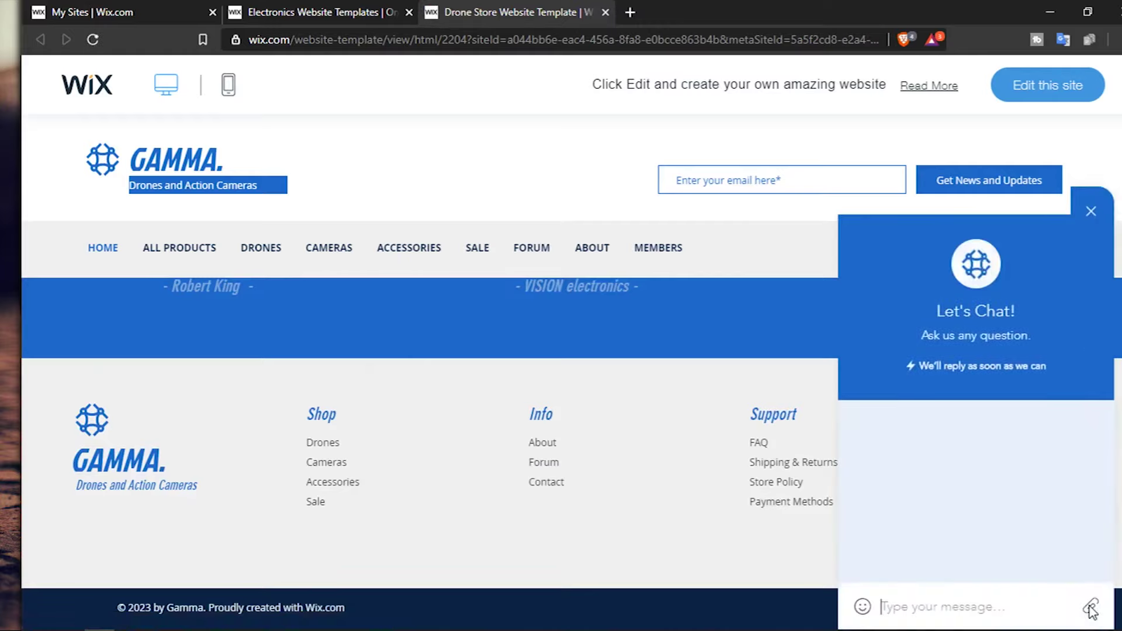
click(1091, 216)
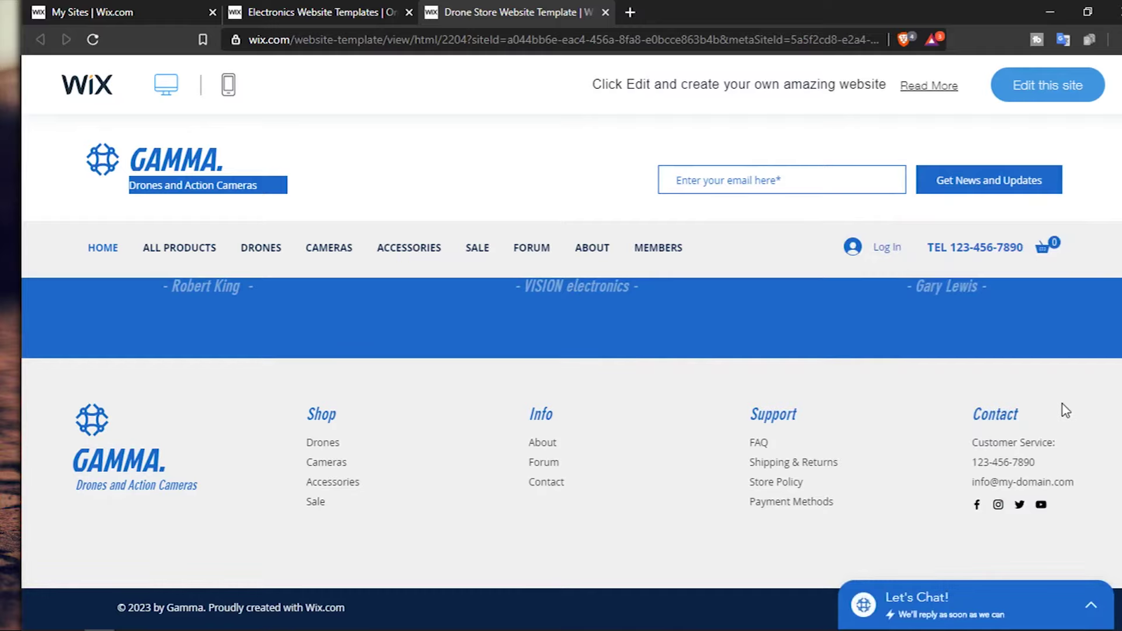
scroll(1062, 404, up, 5)
scroll(1063, 409, up, 12)
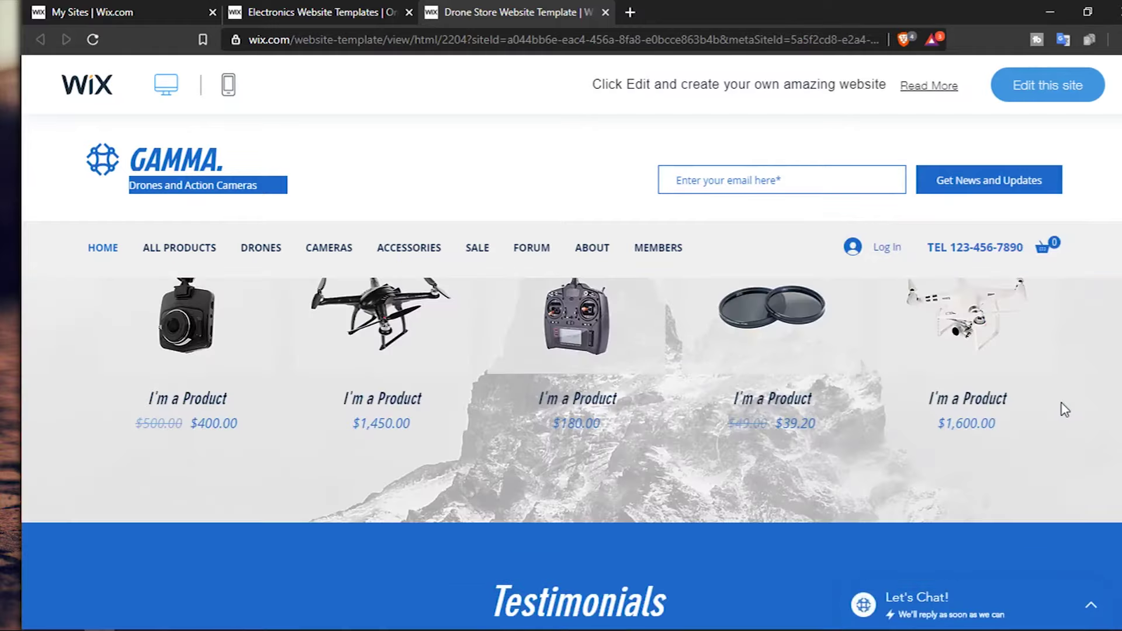
scroll(1063, 409, up, 15)
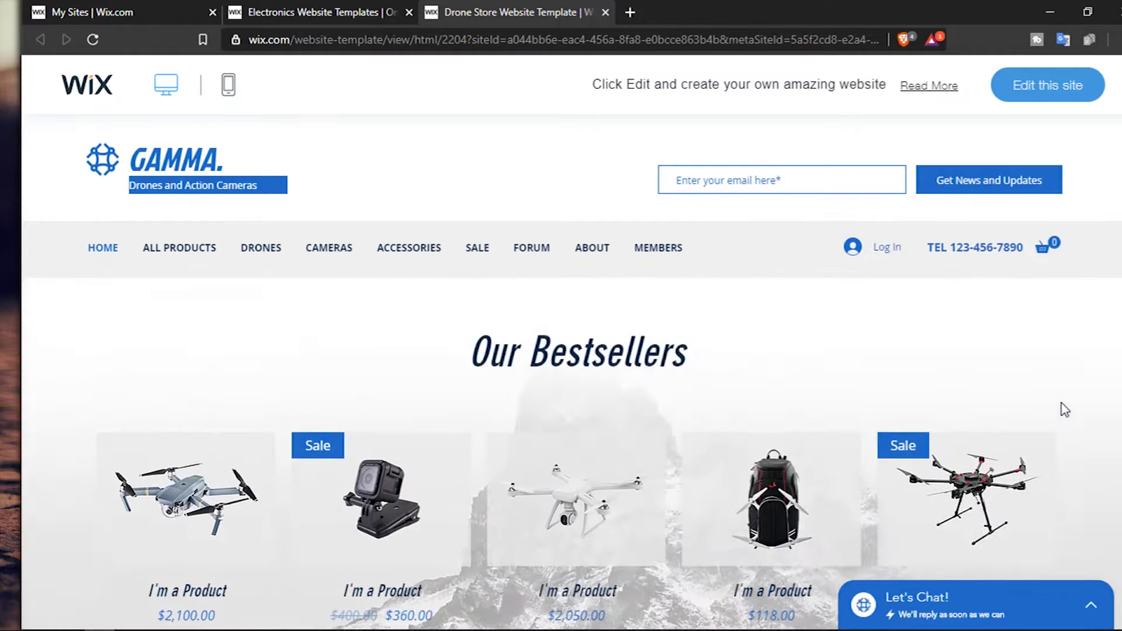
scroll(1064, 409, down, 5)
scroll(1064, 409, down, 6)
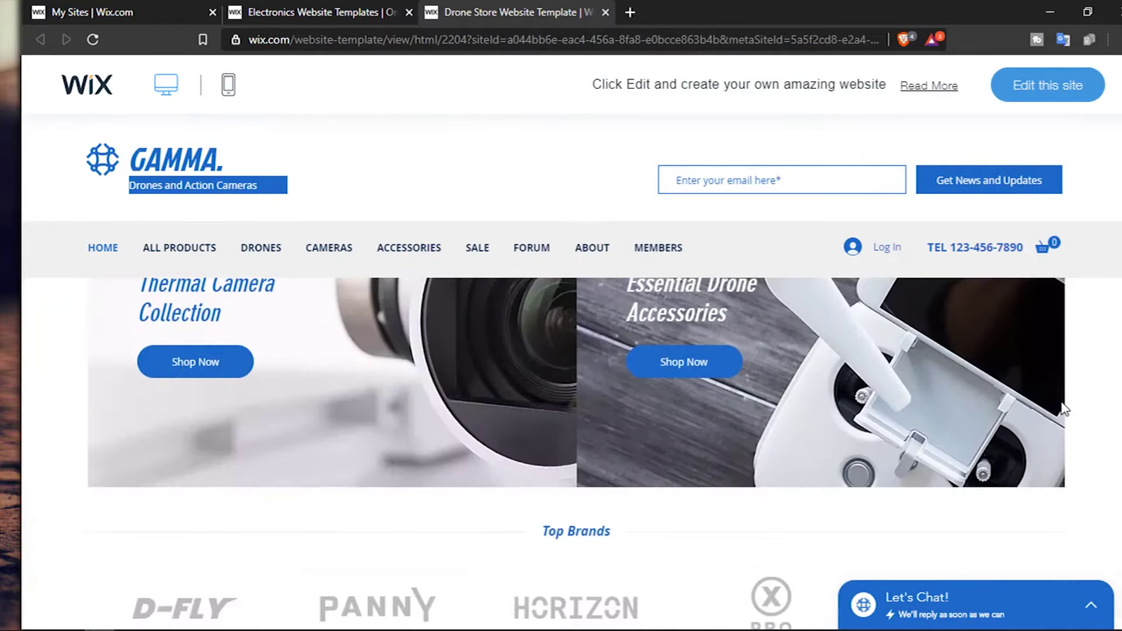
scroll(1063, 409, down, 4)
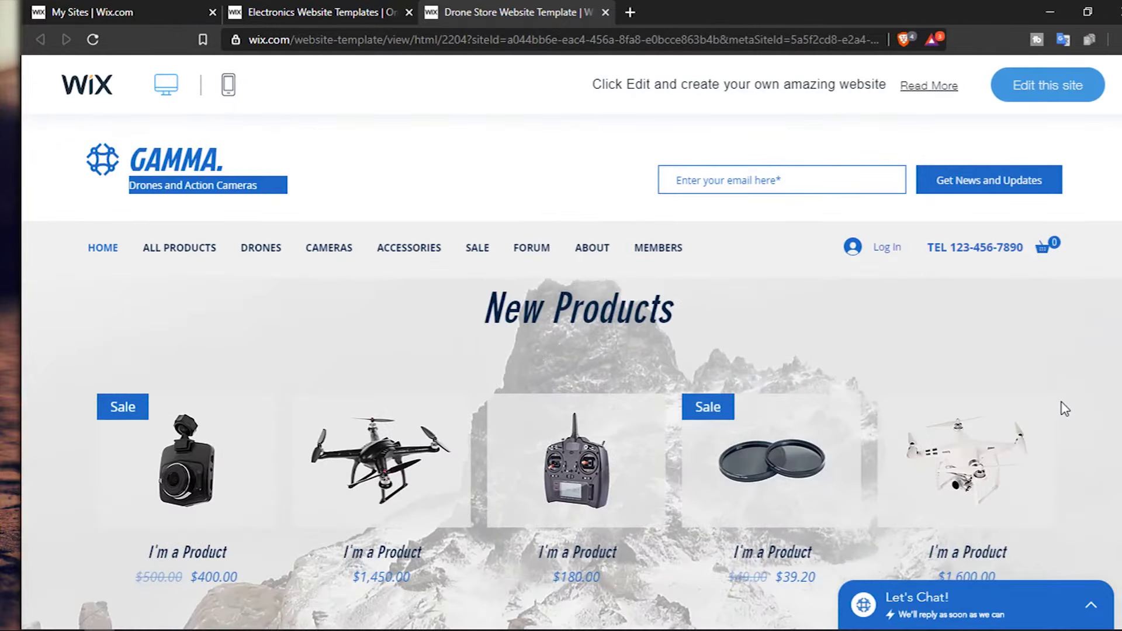
scroll(1063, 409, up, 10)
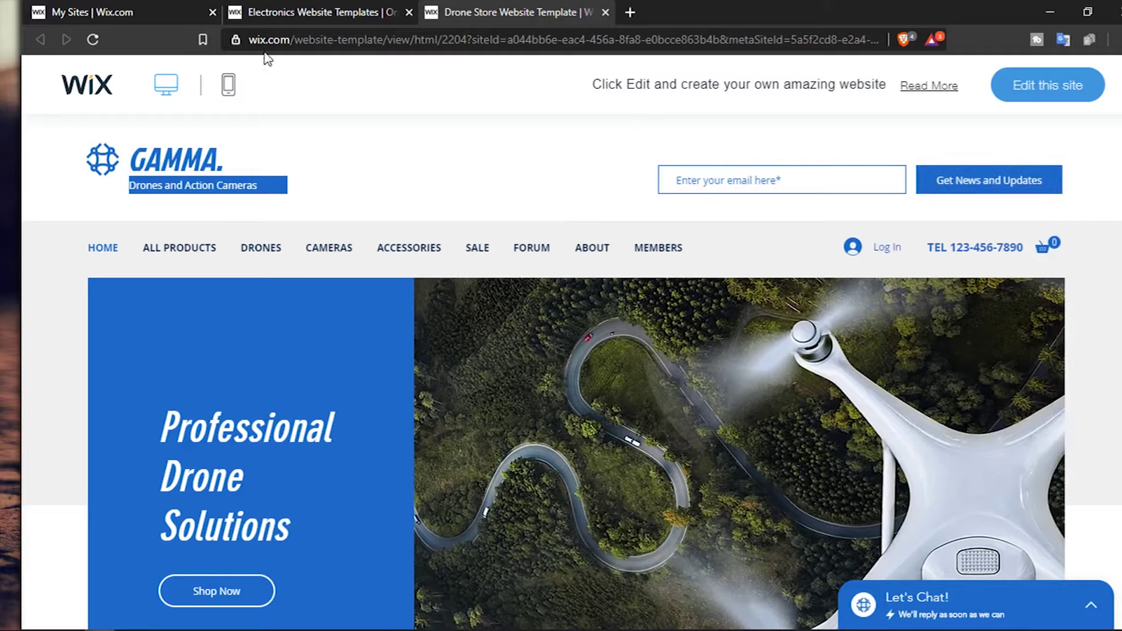
Switch the template preview to the mobile version and look through its layout down to the testimonials
click(227, 93)
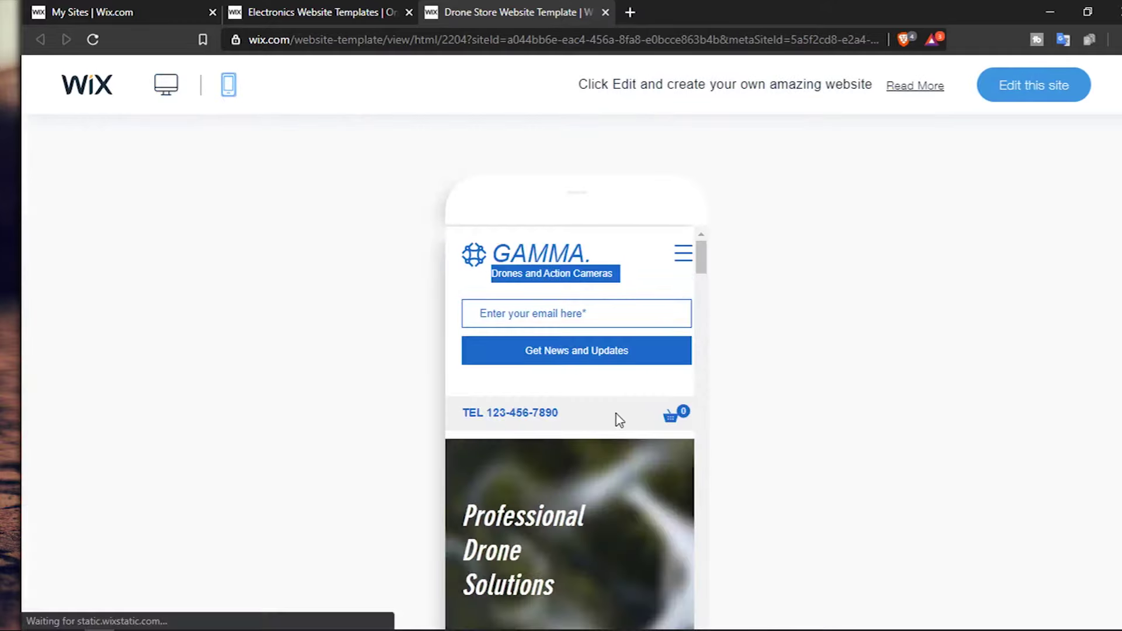
scroll(615, 413, down, 10)
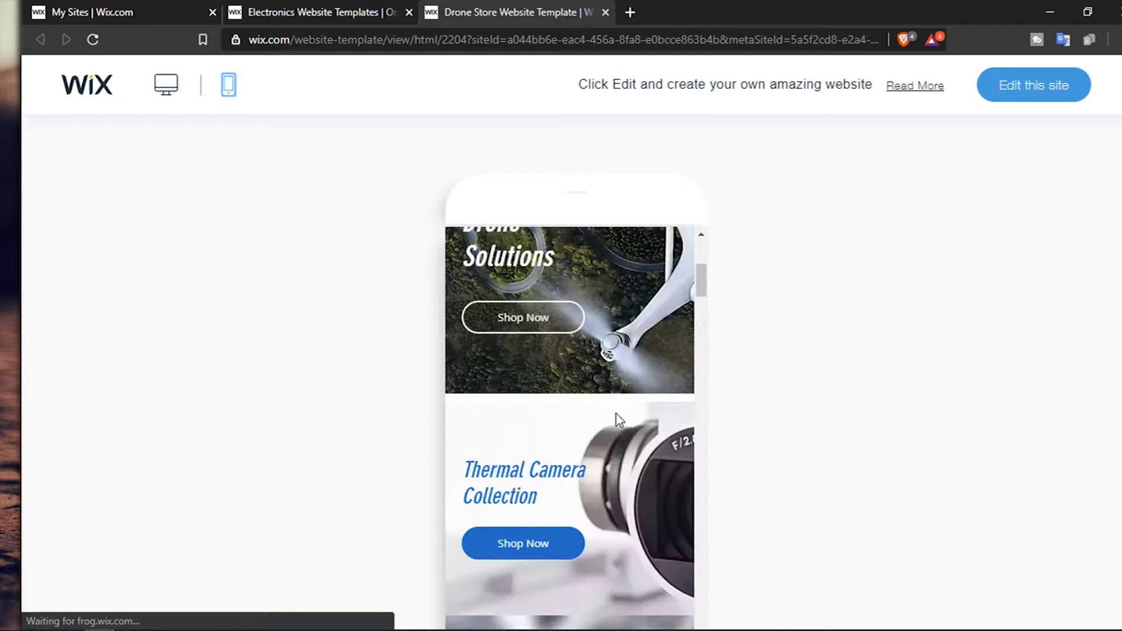
scroll(615, 413, down, 6)
scroll(616, 412, up, 10)
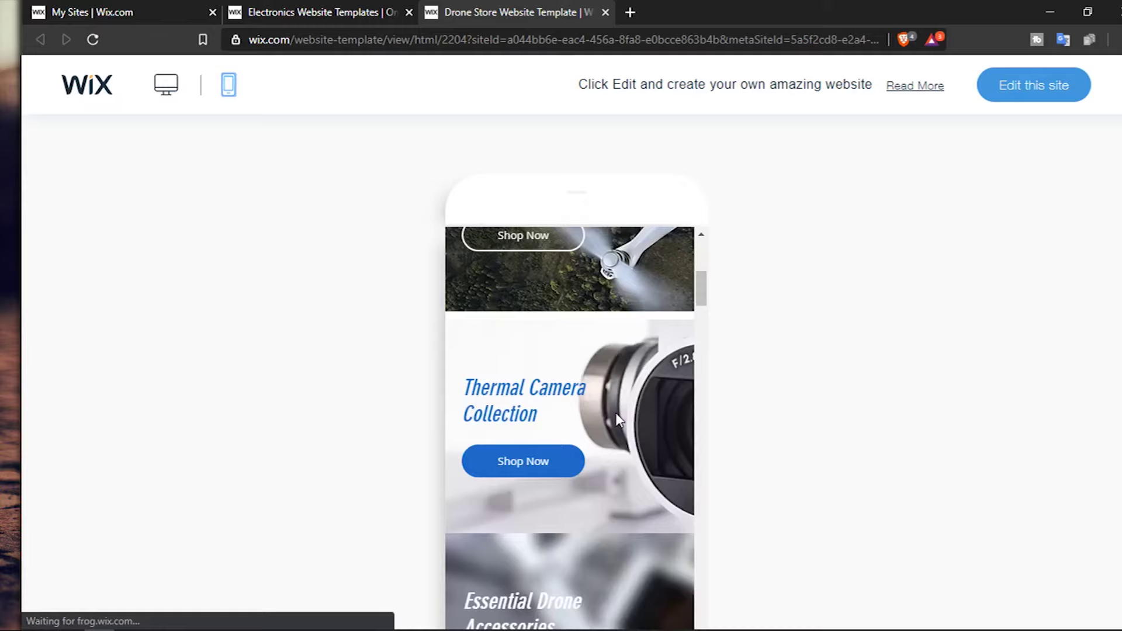
scroll(615, 412, down, 10)
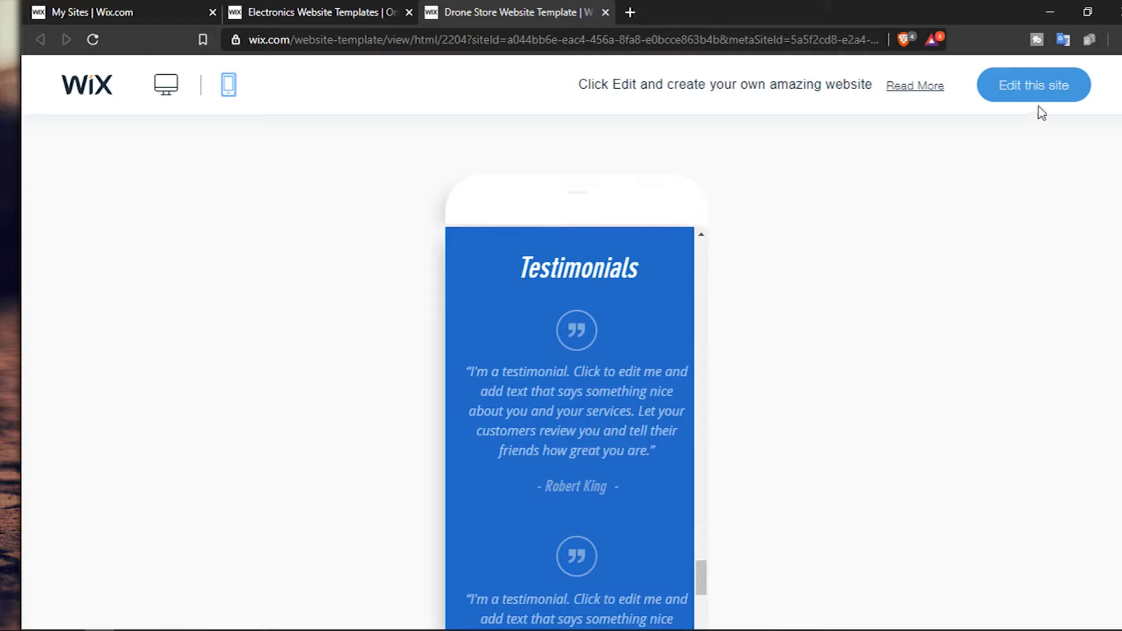
Open the Drone Store template for editing and collapse the page code and Site Structure panels
click(1039, 91)
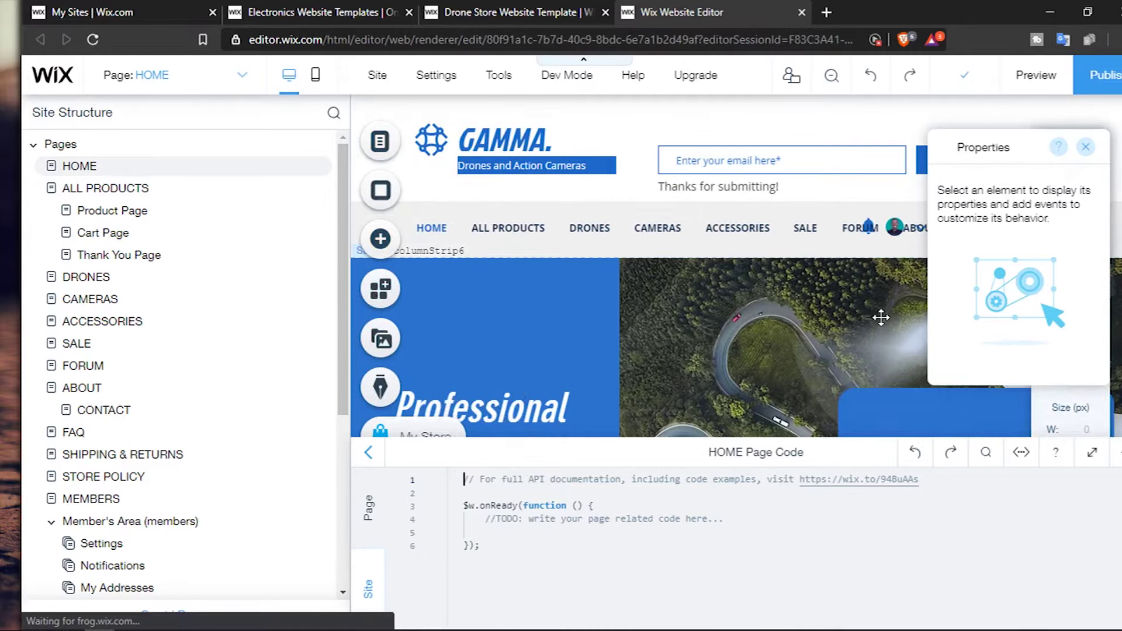
click(1119, 454)
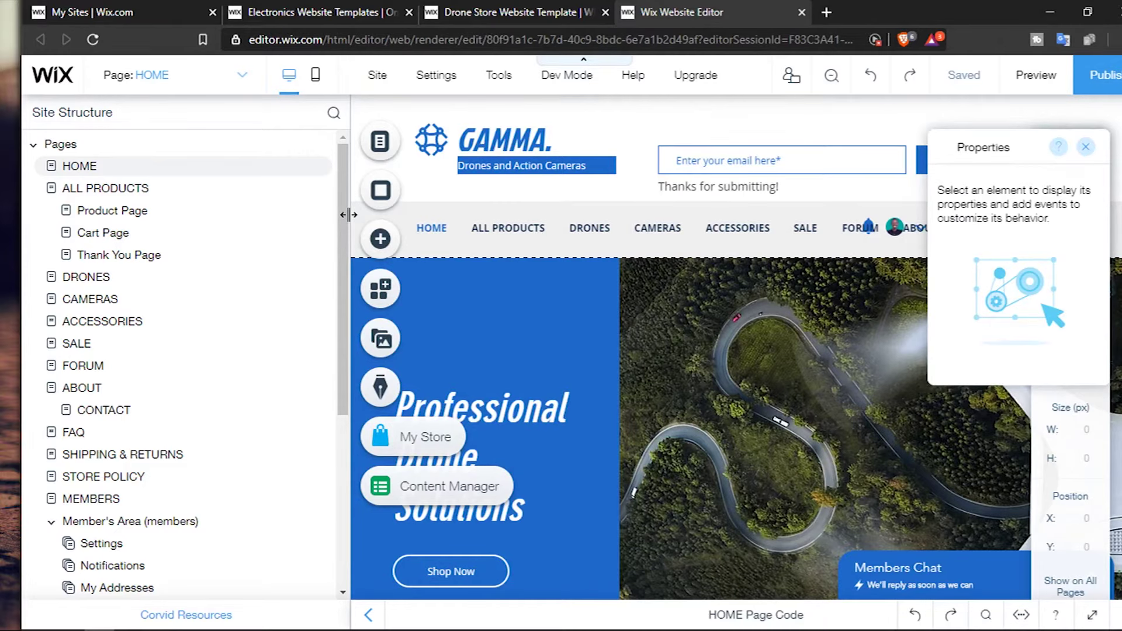
drag(348, 215, 70, 222)
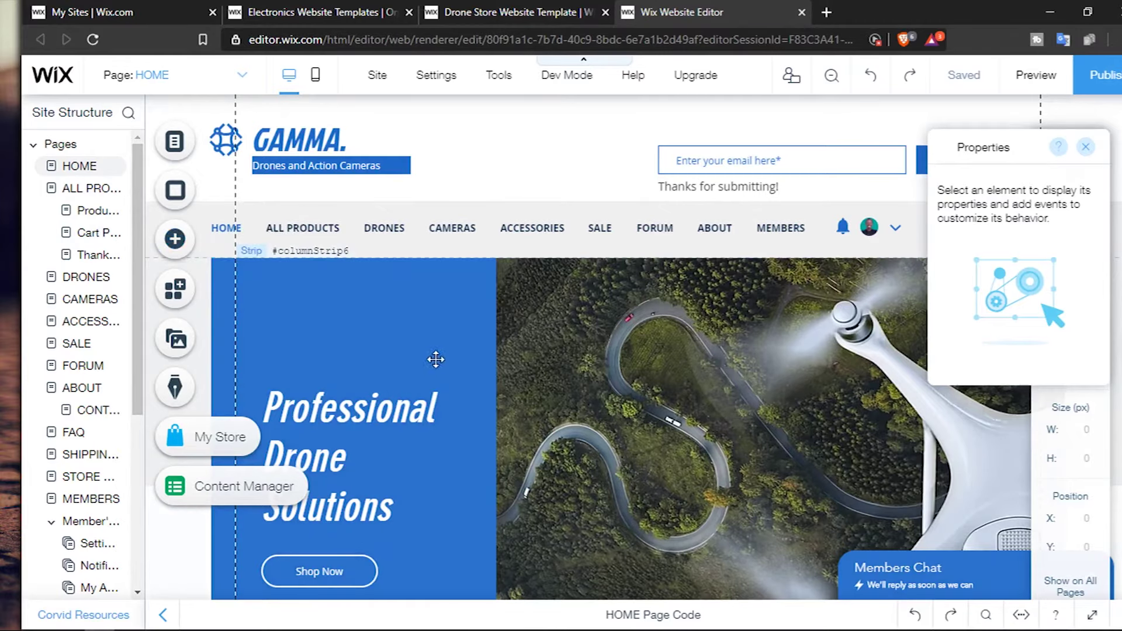
click(163, 616)
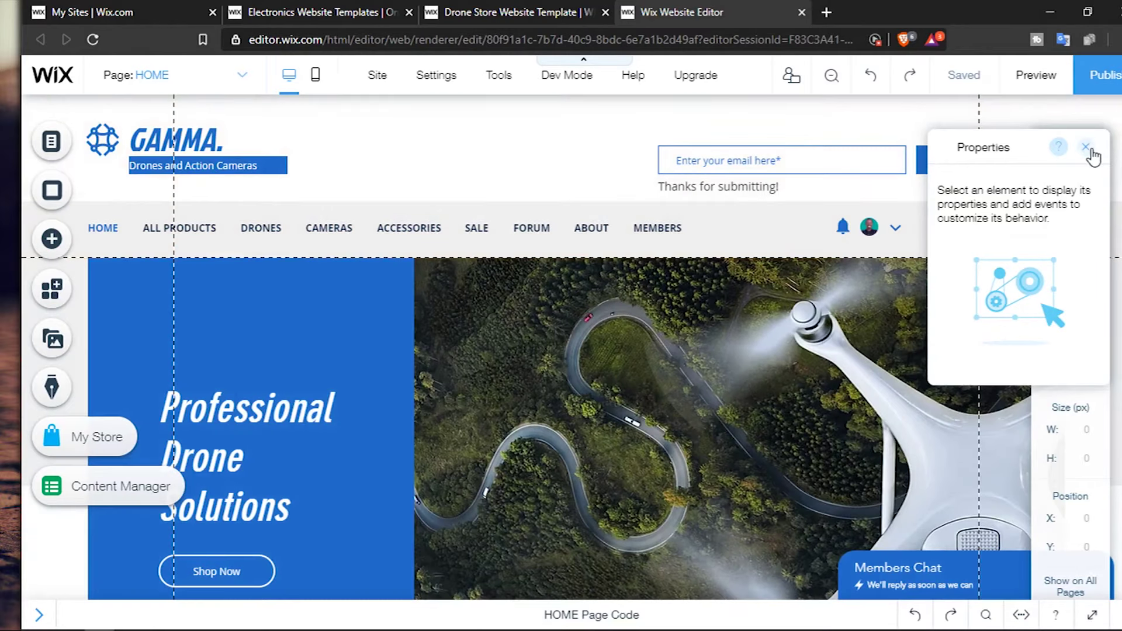
Close the floating Properties panel and select the strip holding the Professional Drone Solutions banner
drag(1009, 150, 757, 281)
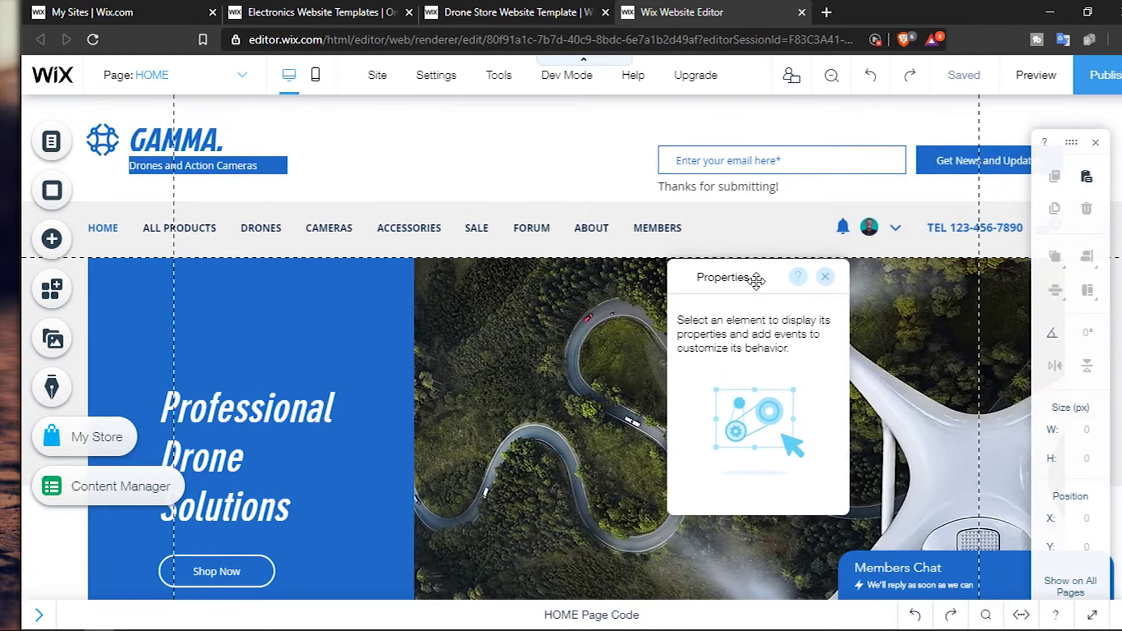
click(825, 277)
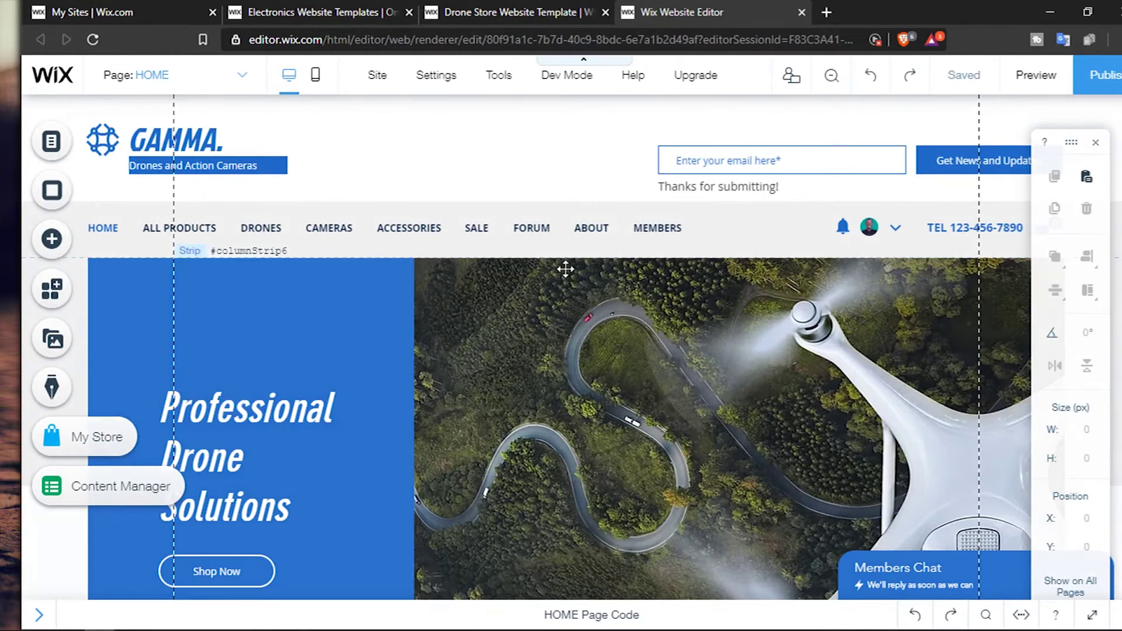
click(566, 269)
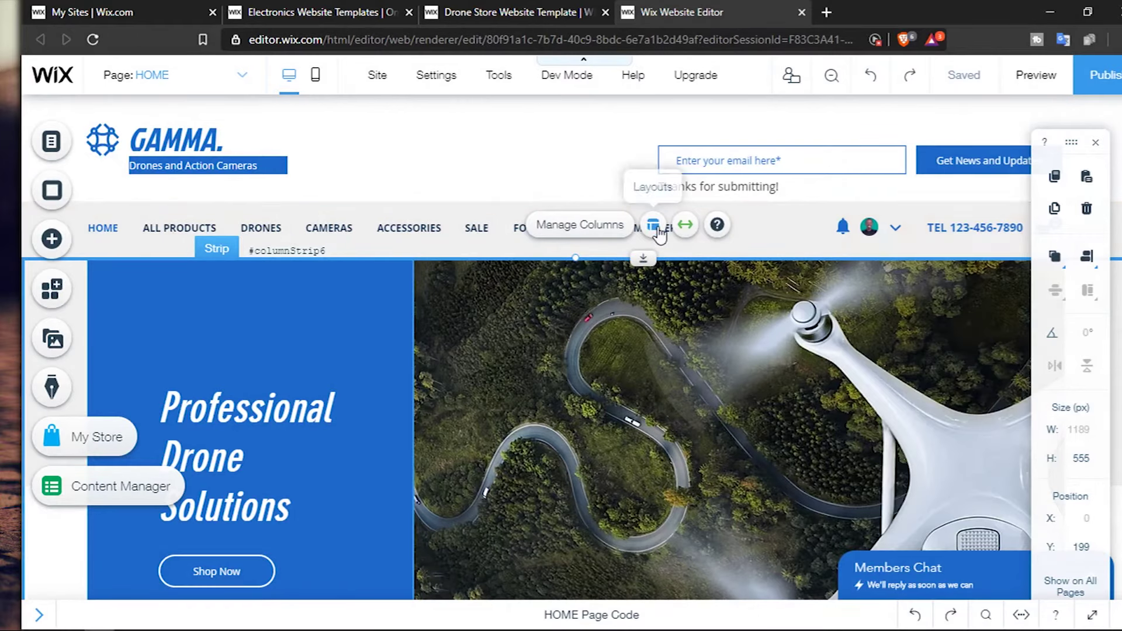
Look through the banner strip's layout, proportion and spacing settings, then close them
click(657, 229)
scroll(1018, 462, down, 5)
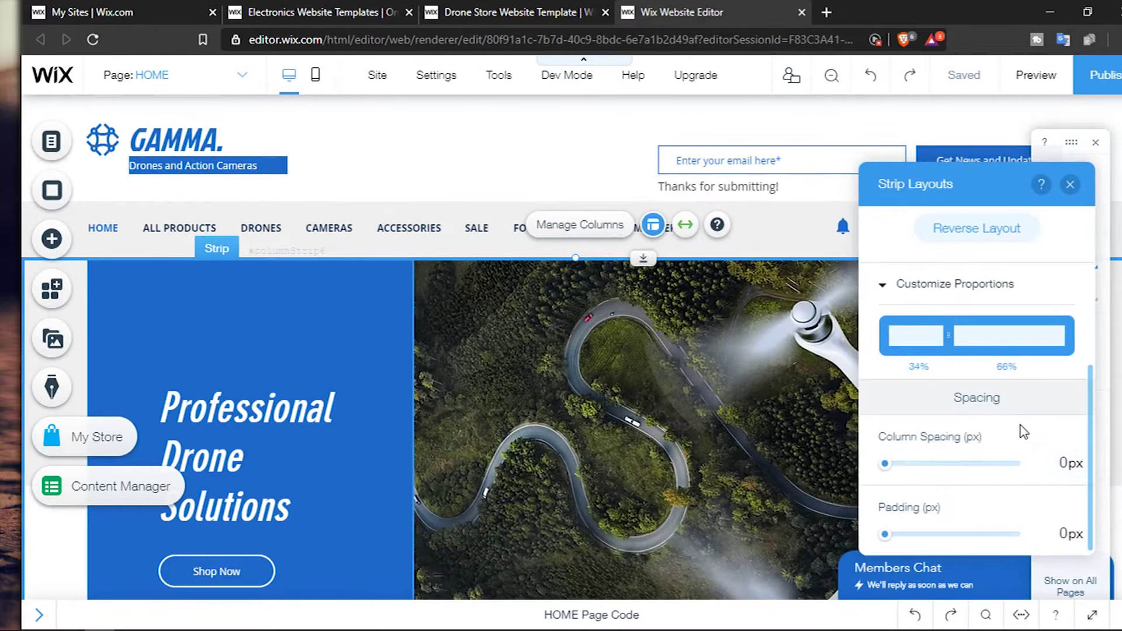
click(1070, 184)
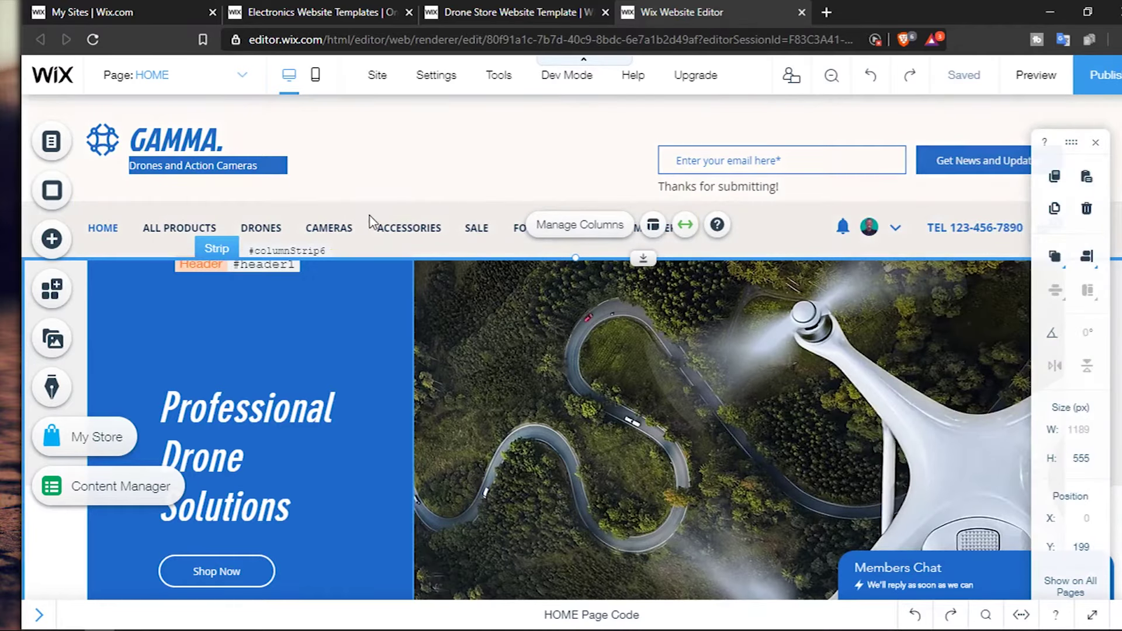
Select the header's horizontal menu, view its Pin to Screen settings and close them
click(362, 233)
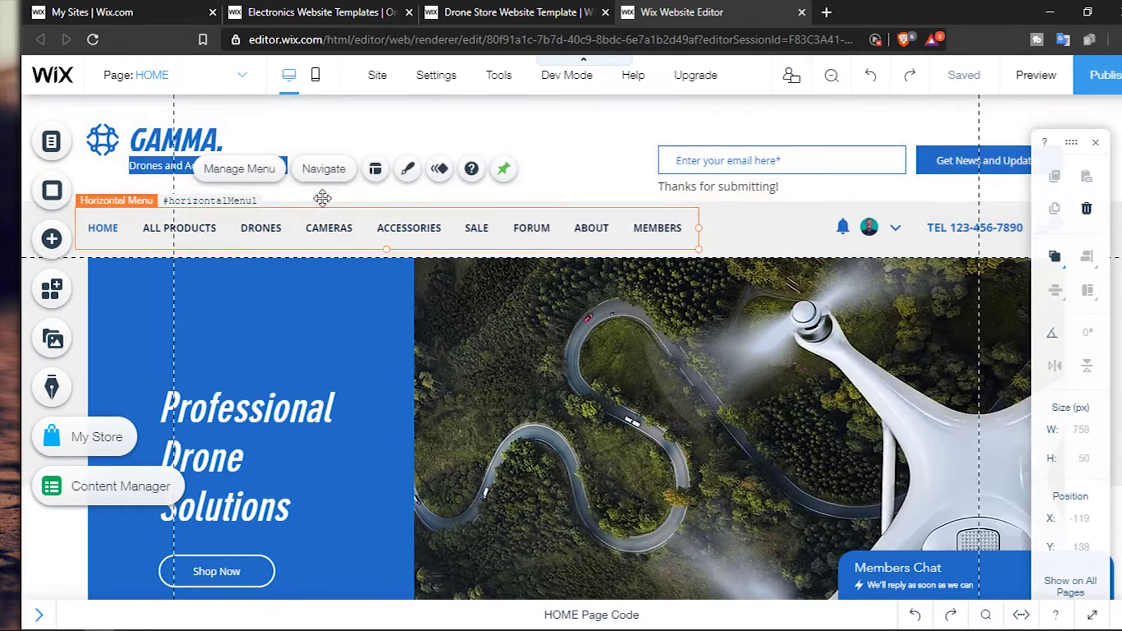
click(503, 171)
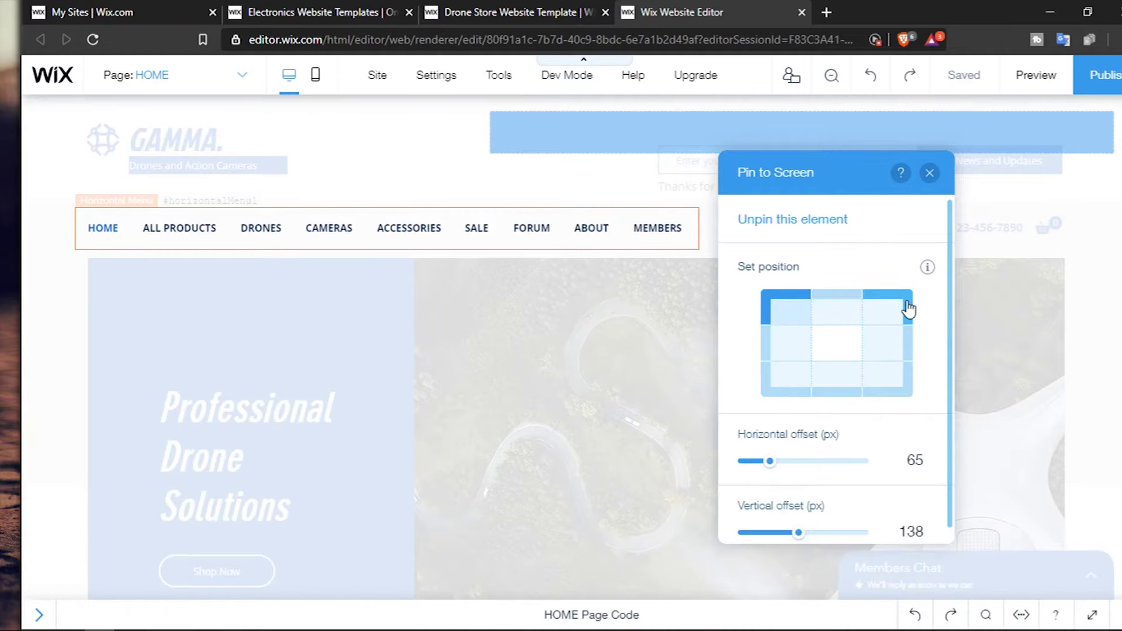
click(928, 174)
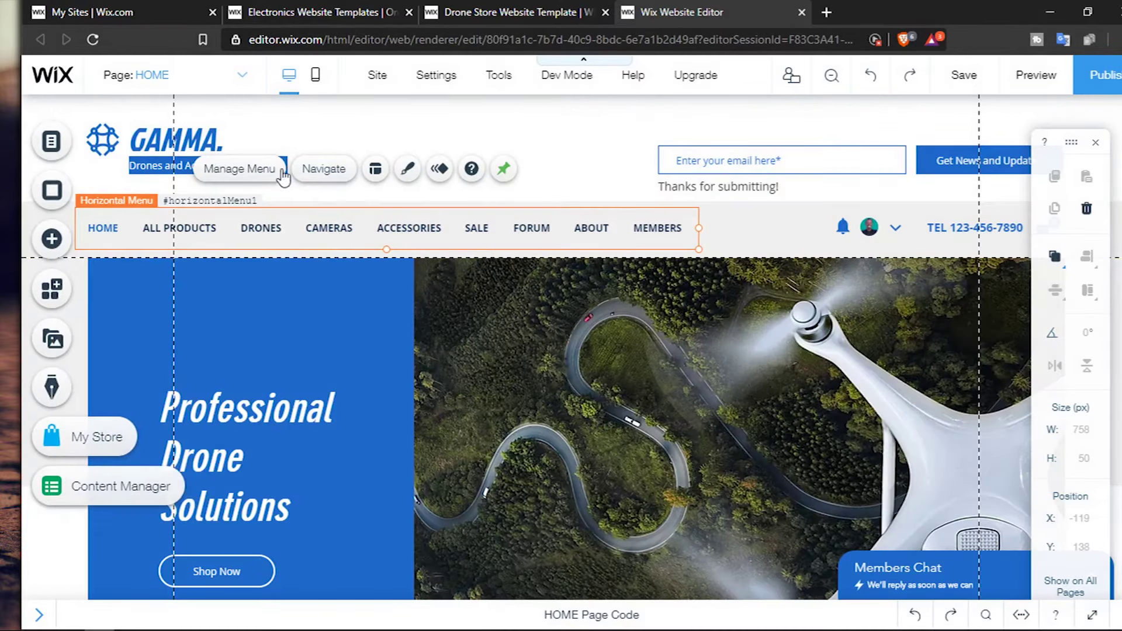
Open the page management of the horizontal menu and look through the list of site pages
click(273, 173)
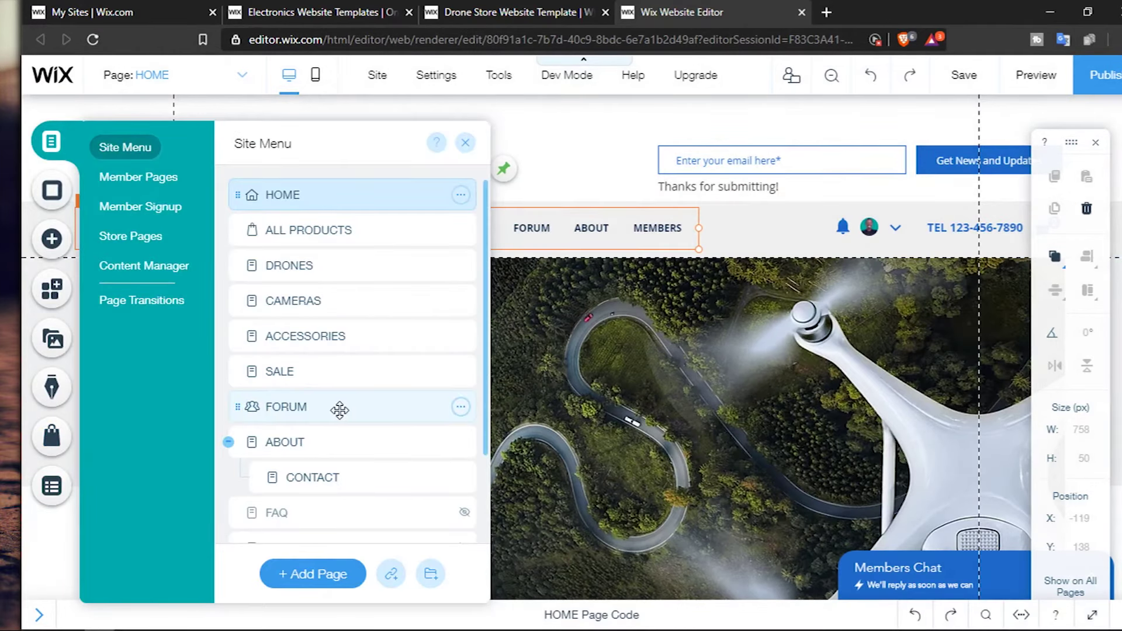
scroll(408, 374, down, 3)
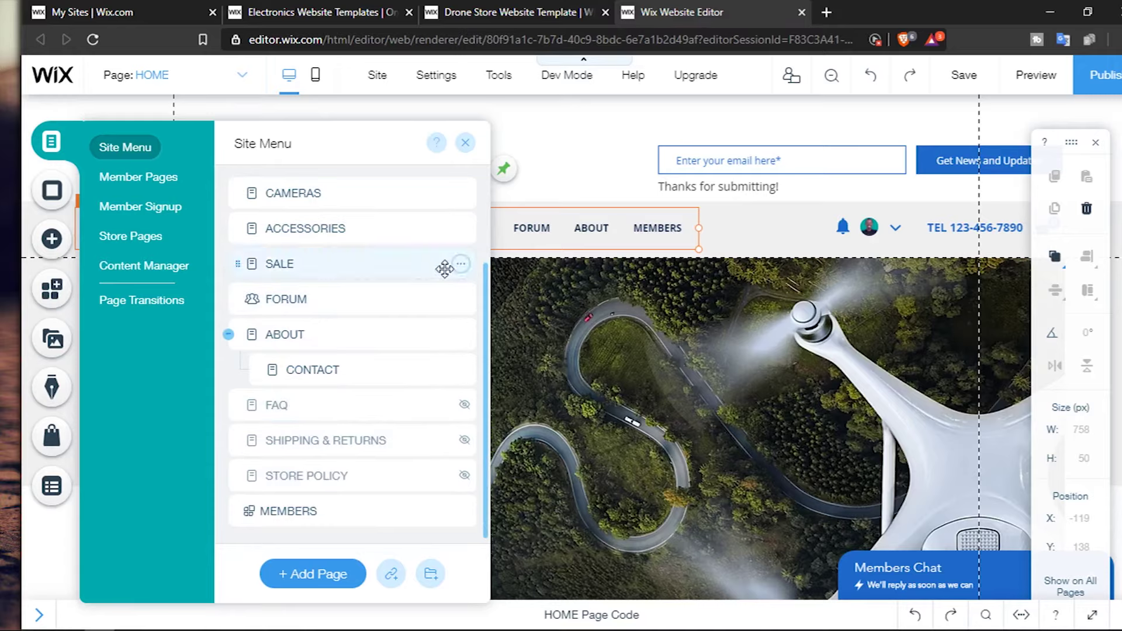
scroll(444, 266, up, 3)
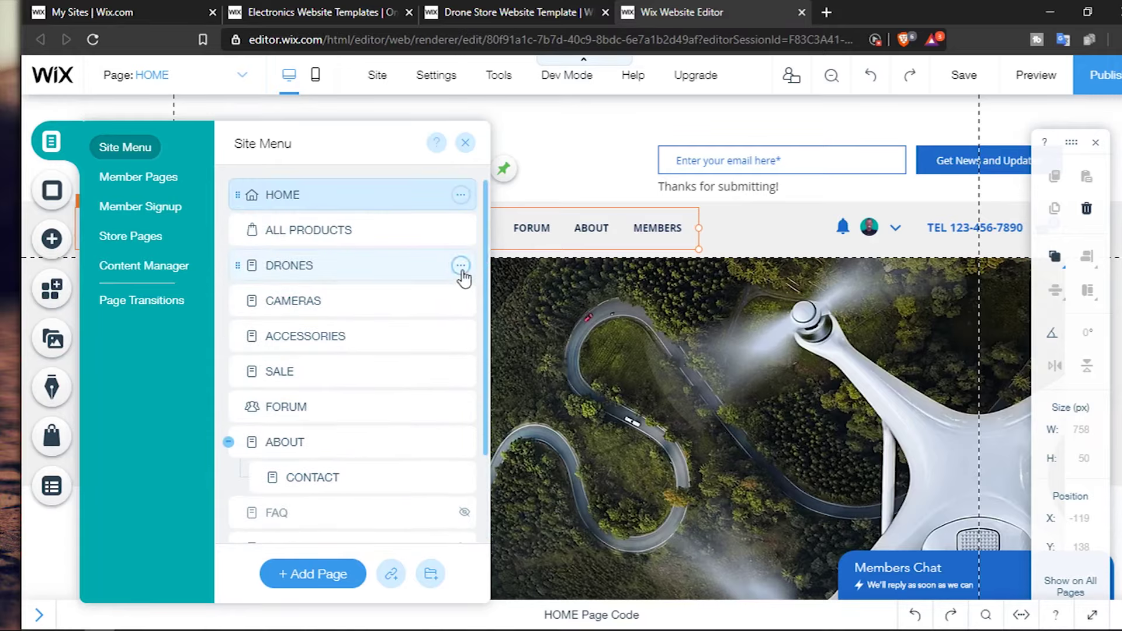
View the page options for the DRONES page and for the CONTACT subpage, closing each list again
click(461, 266)
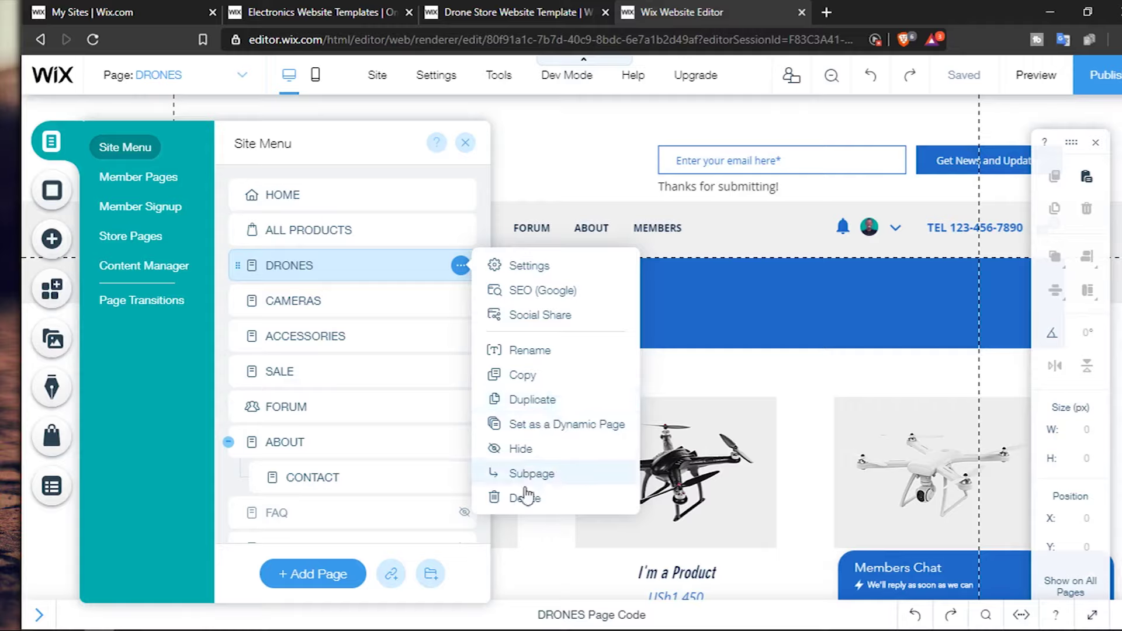
click(232, 484)
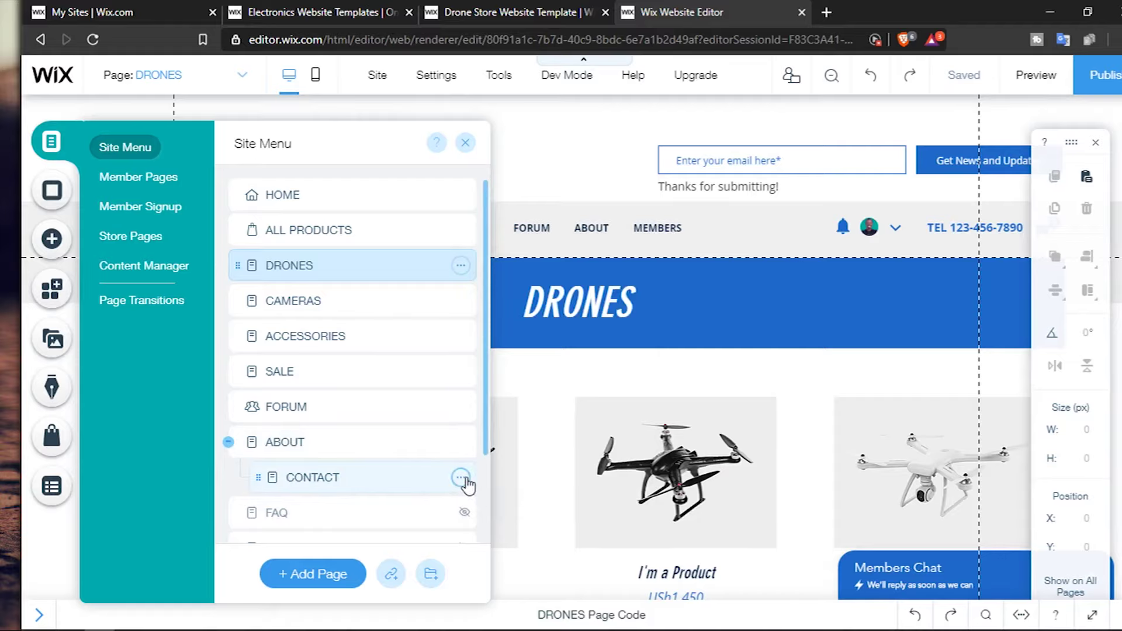
click(465, 479)
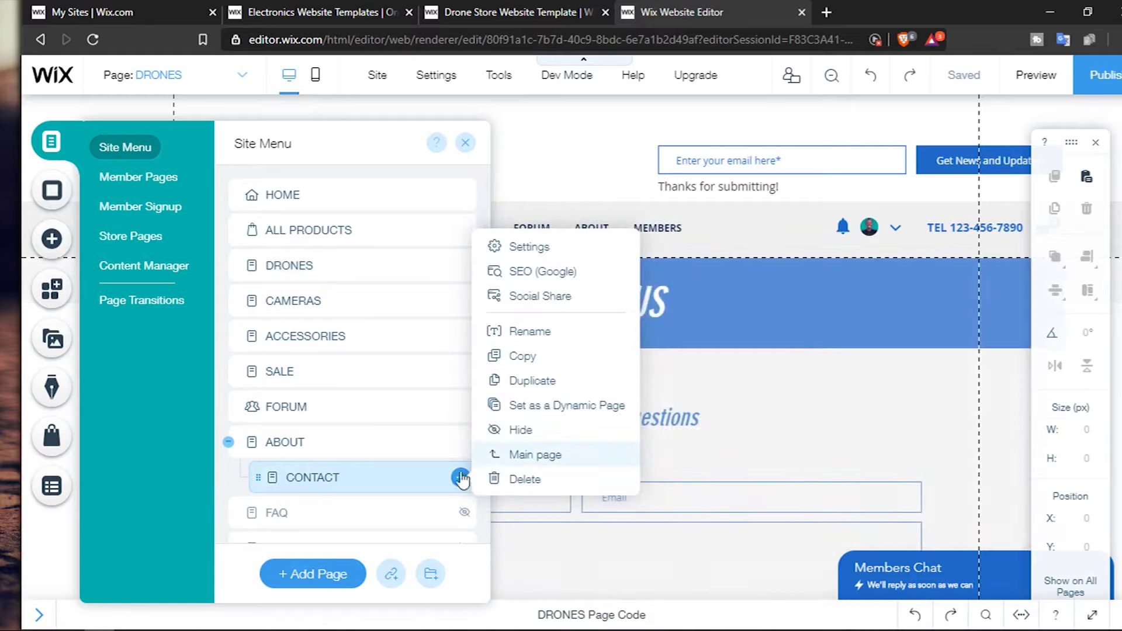
click(242, 484)
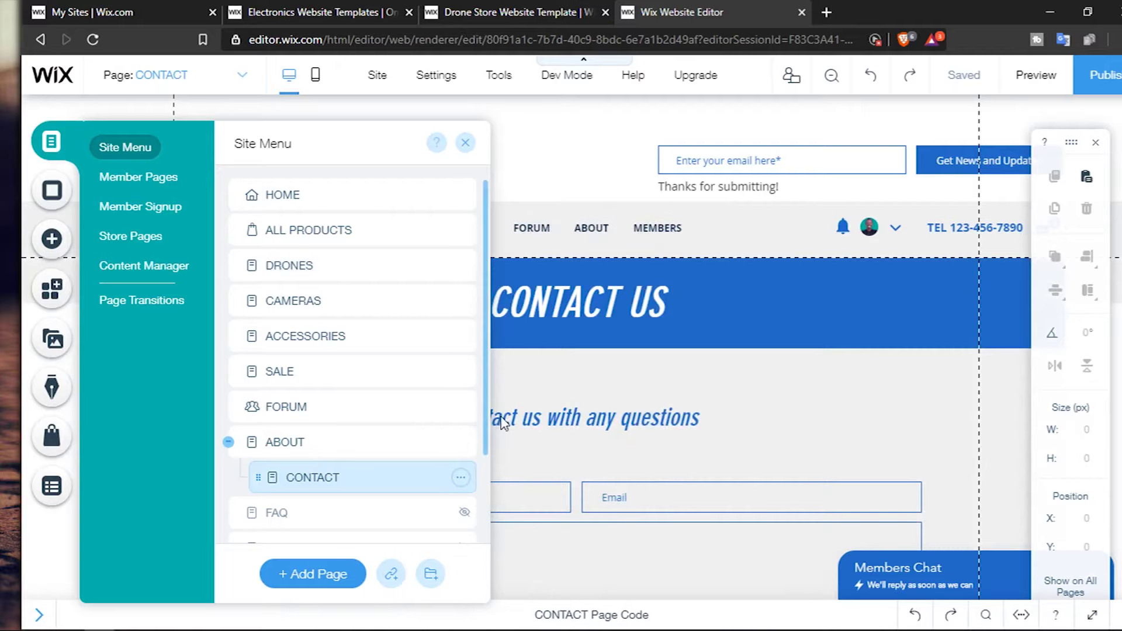
Review the remaining pages in the Site Menu, including the hidden ones, and close it
scroll(490, 427, down, 2)
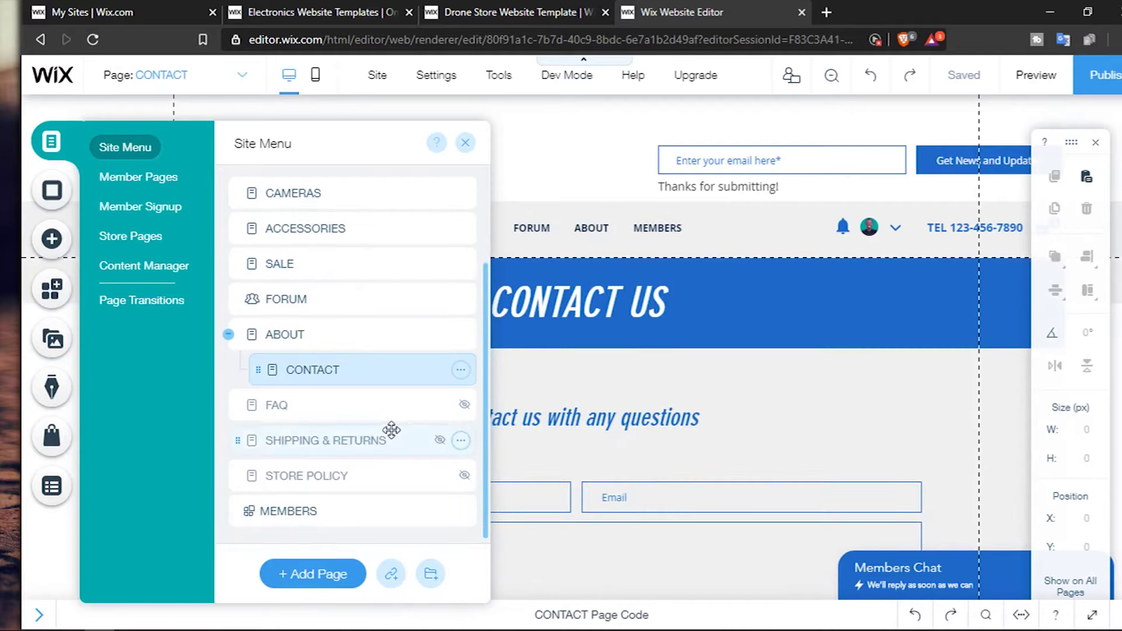
scroll(388, 427, up, 2)
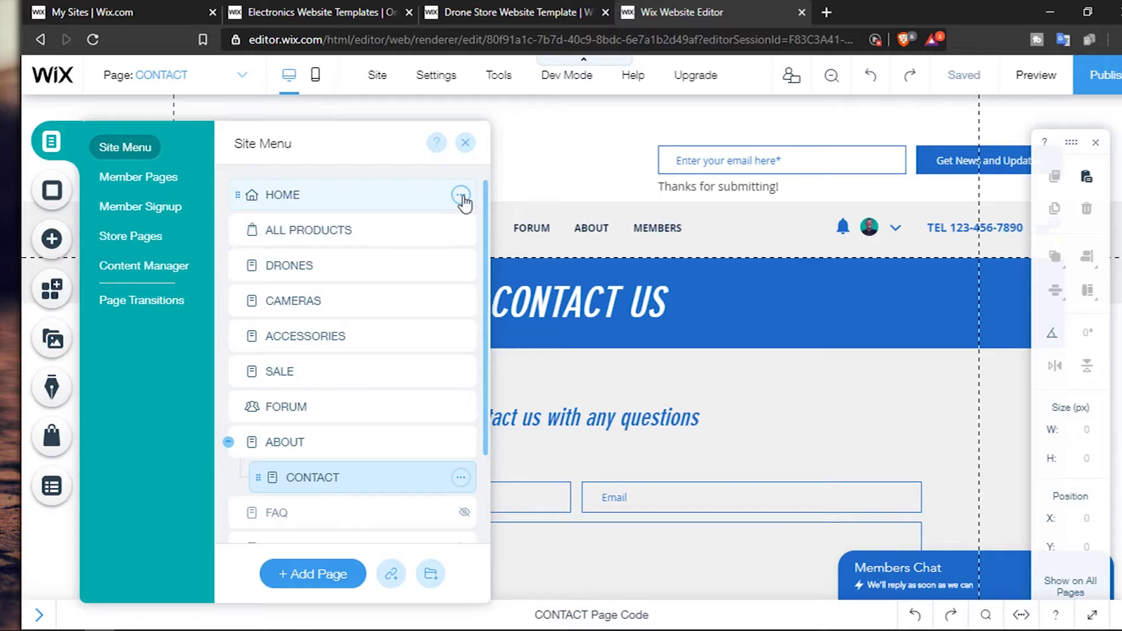
click(465, 145)
View the My Store welcome information and the Page Background options, closing each one
click(96, 450)
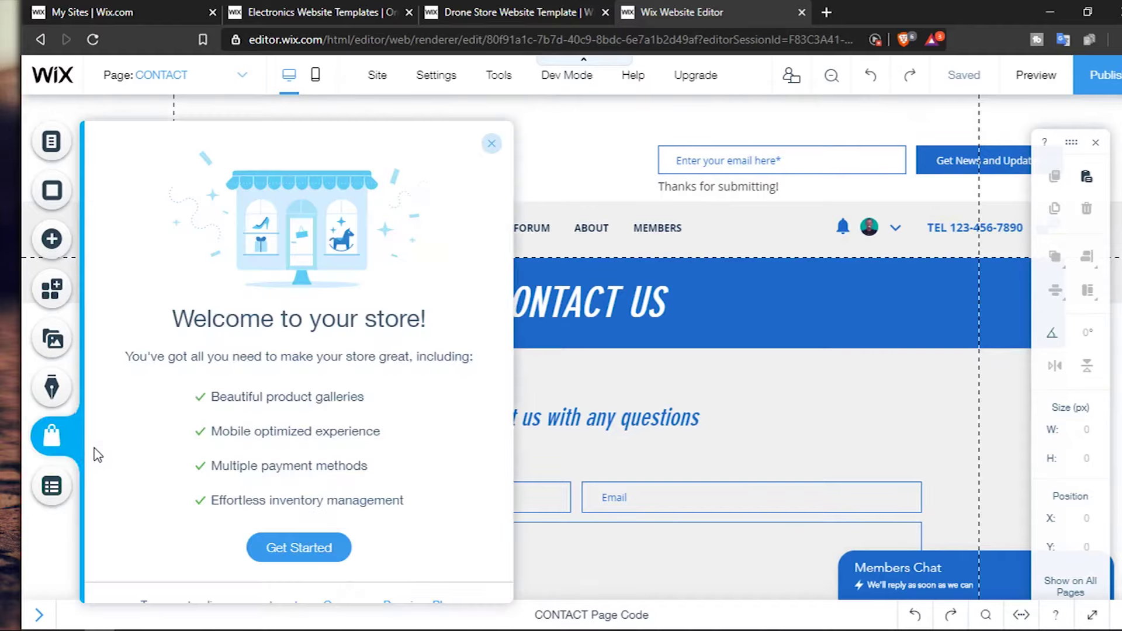
click(491, 144)
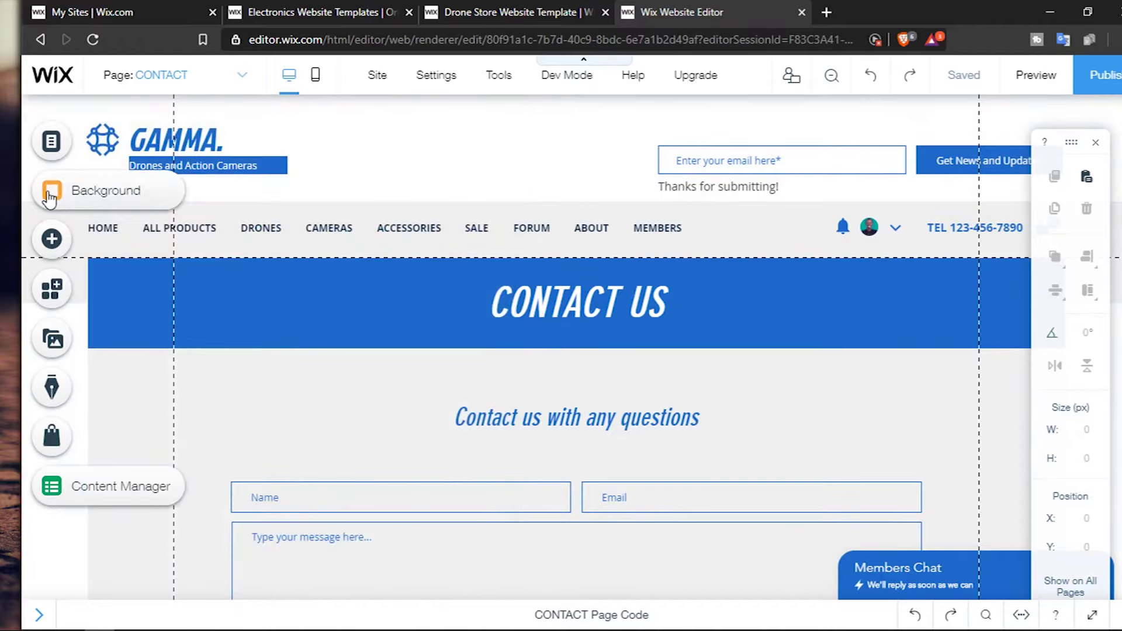
click(51, 198)
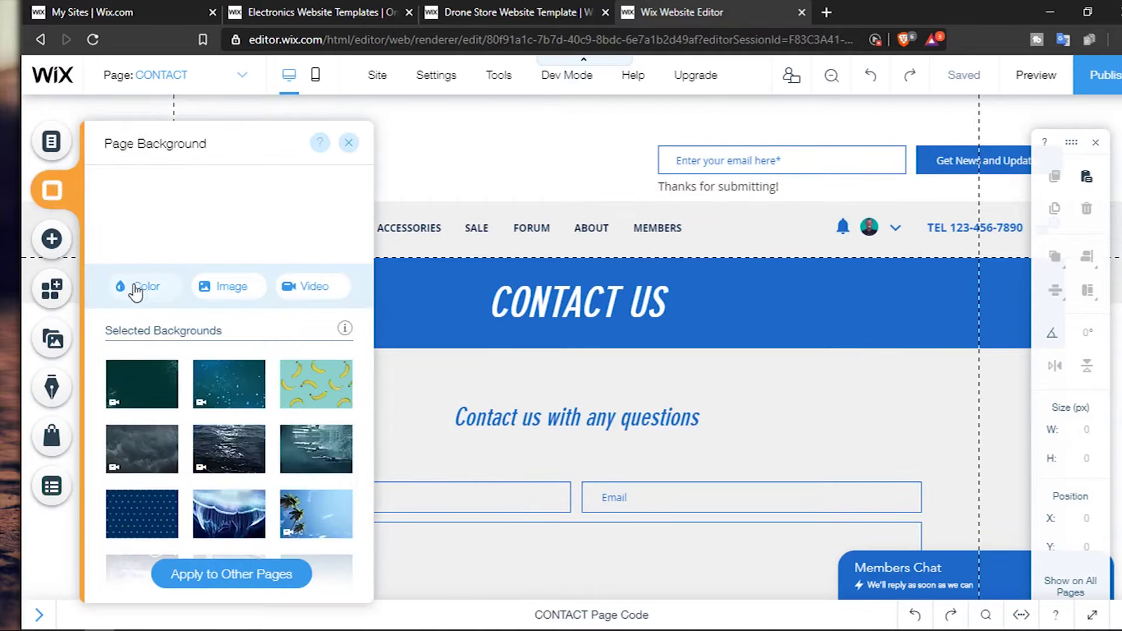
click(348, 143)
Open and dismiss the Add a Page options, and look through the Contact page down to its footer
click(44, 250)
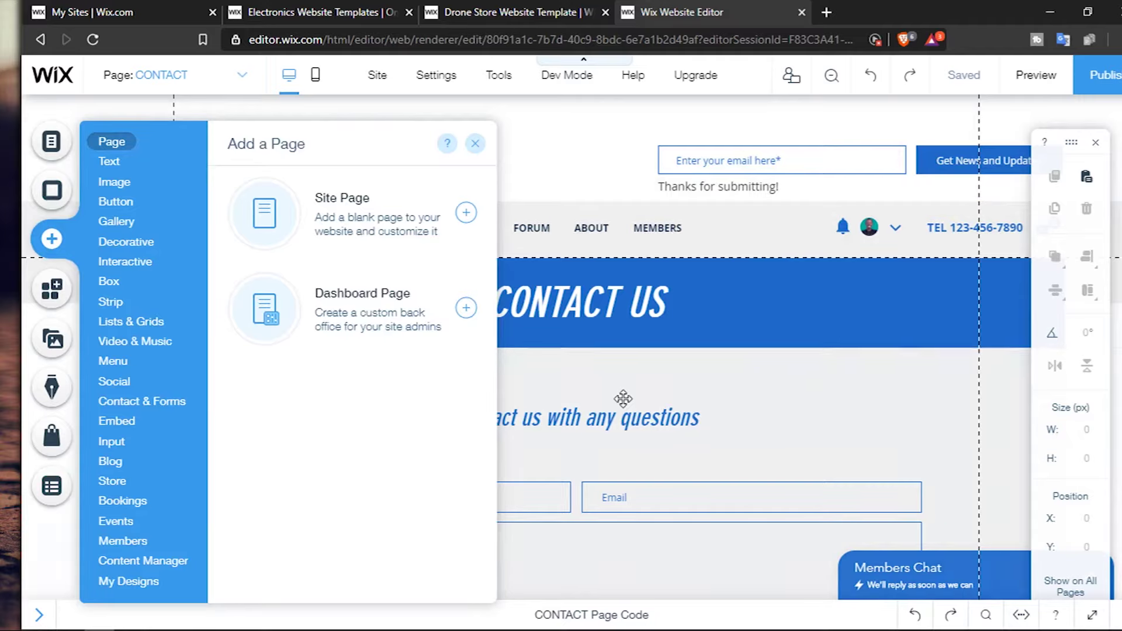
click(817, 386)
scroll(816, 386, down, 12)
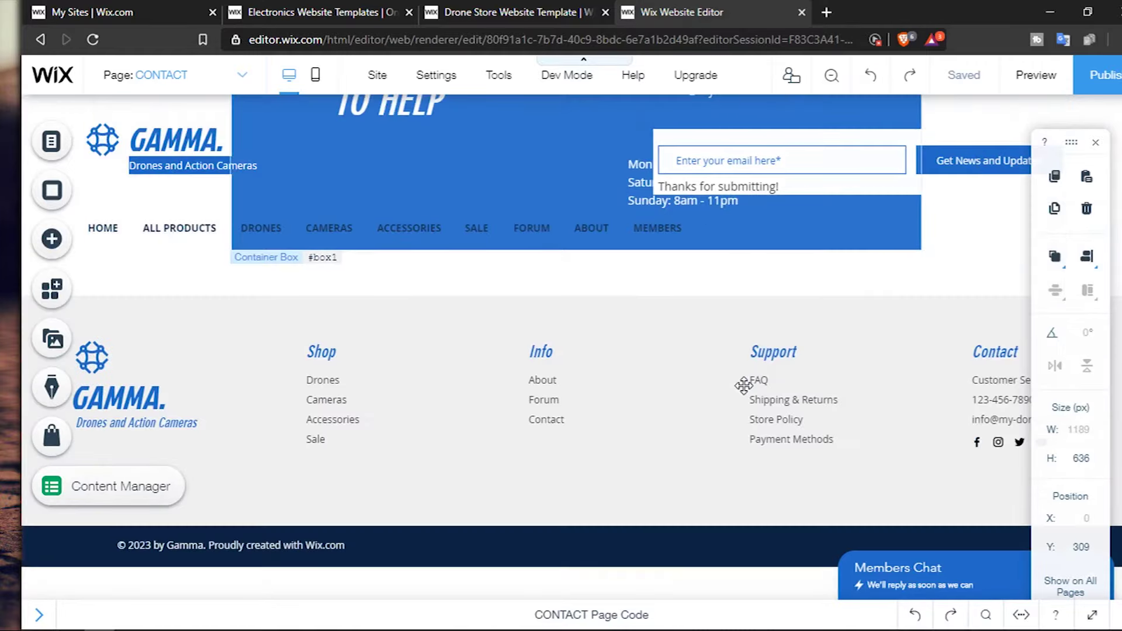
scroll(743, 386, up, 5)
scroll(743, 386, down, 5)
scroll(672, 438, up, 4)
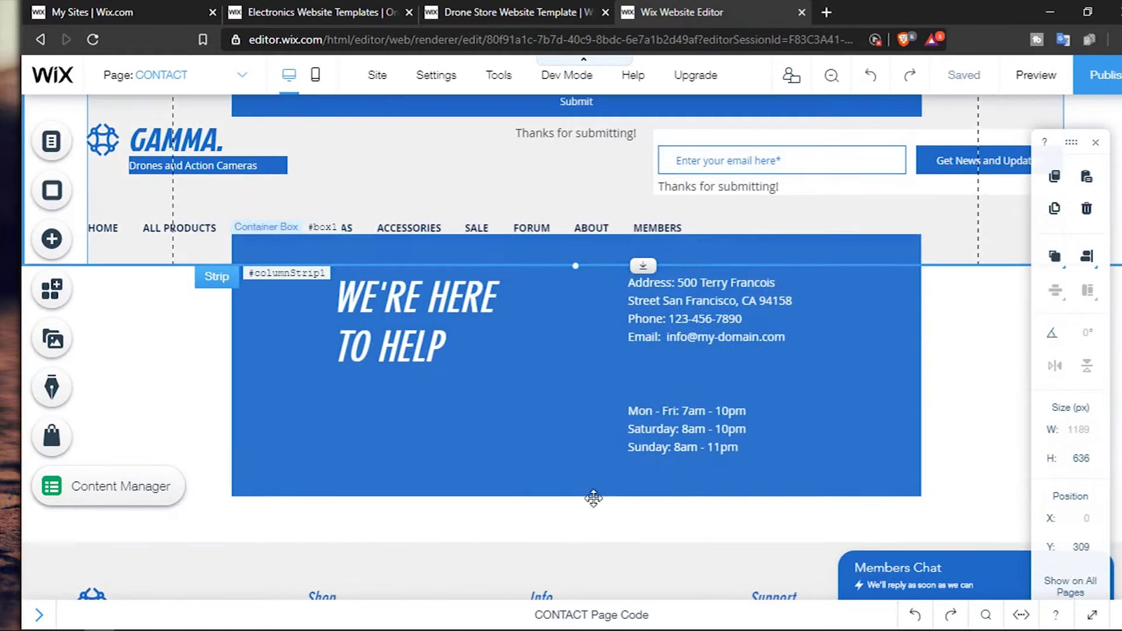
scroll(491, 518, down, 3)
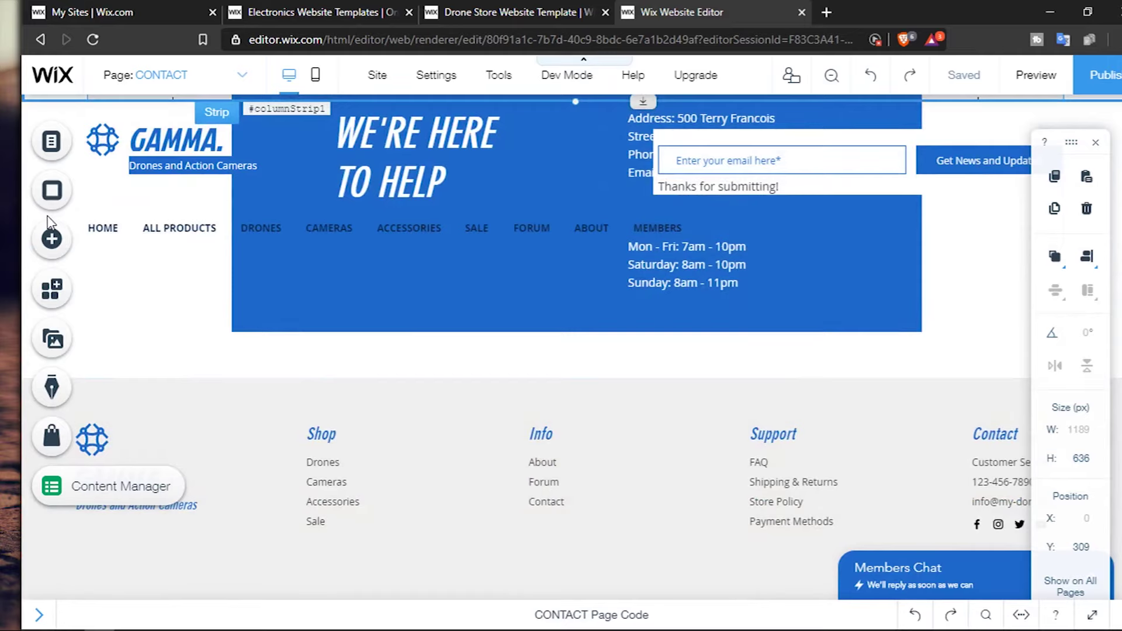
Browse the categories of addable elements, including Bookings, Events, Menu, Gallery and Embed, ending at Contact & Forms
click(43, 252)
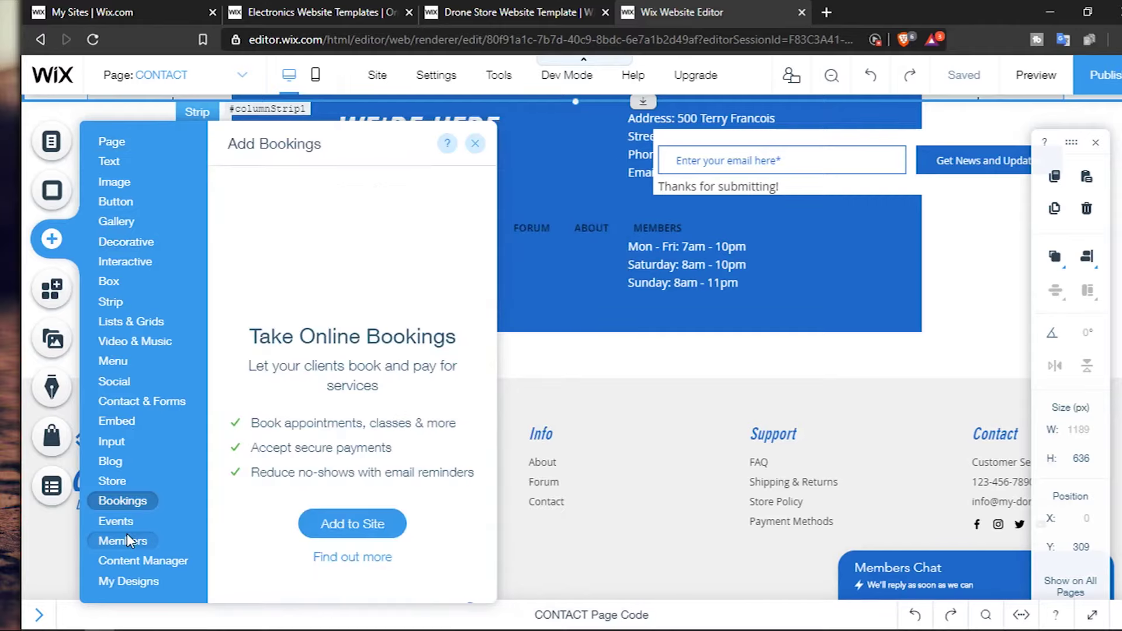
mouse_move(128, 534)
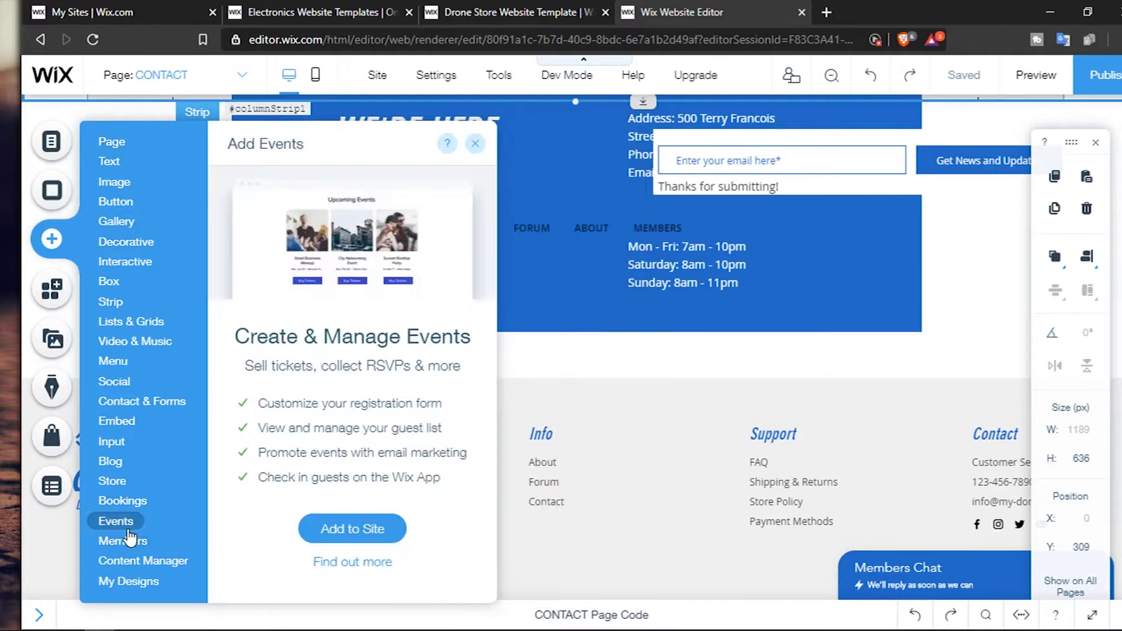
mouse_move(132, 506)
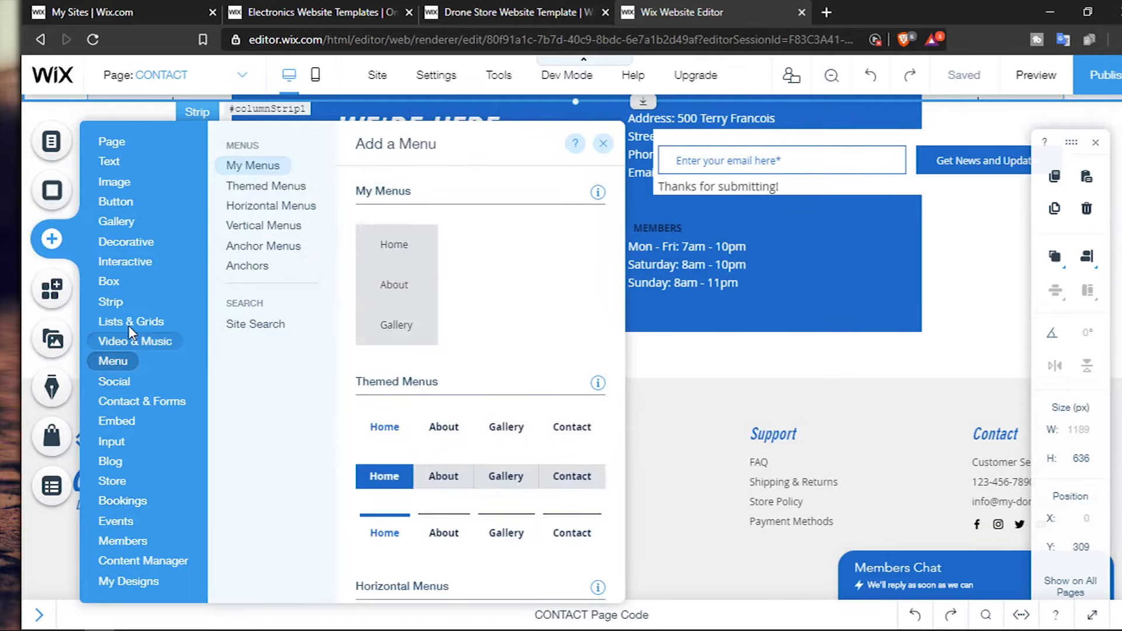
mouse_move(130, 230)
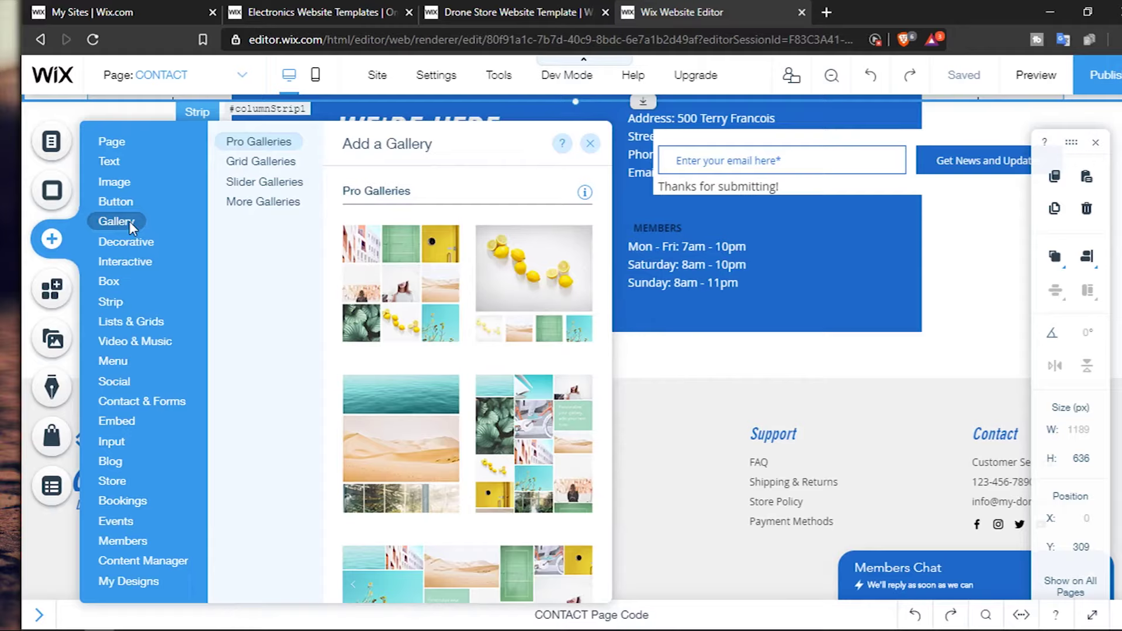
mouse_move(122, 150)
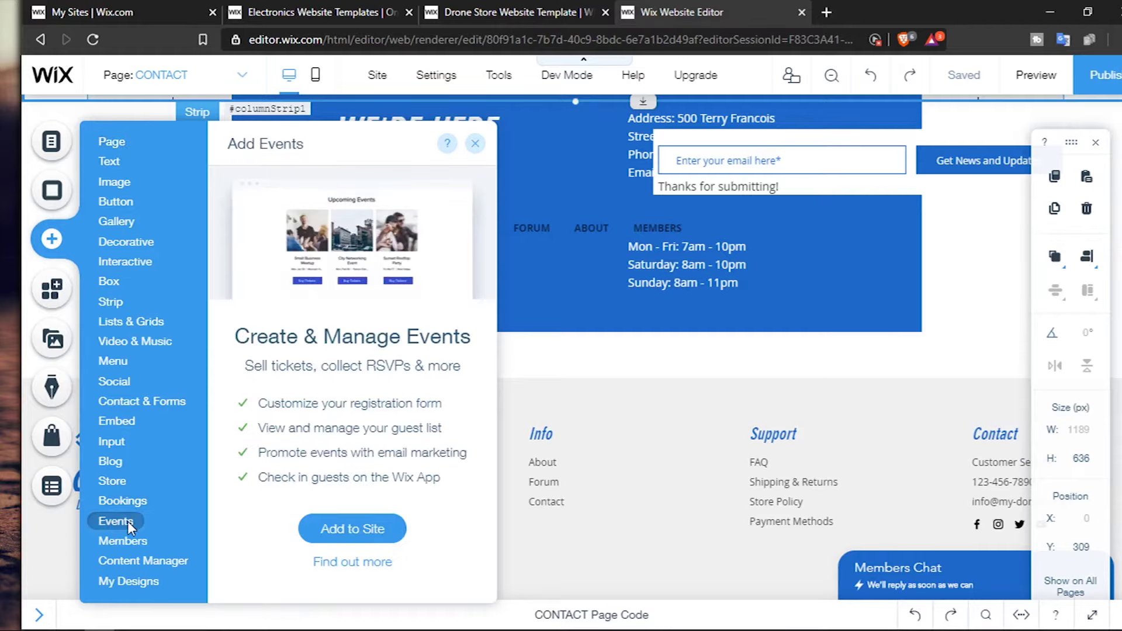
mouse_move(121, 437)
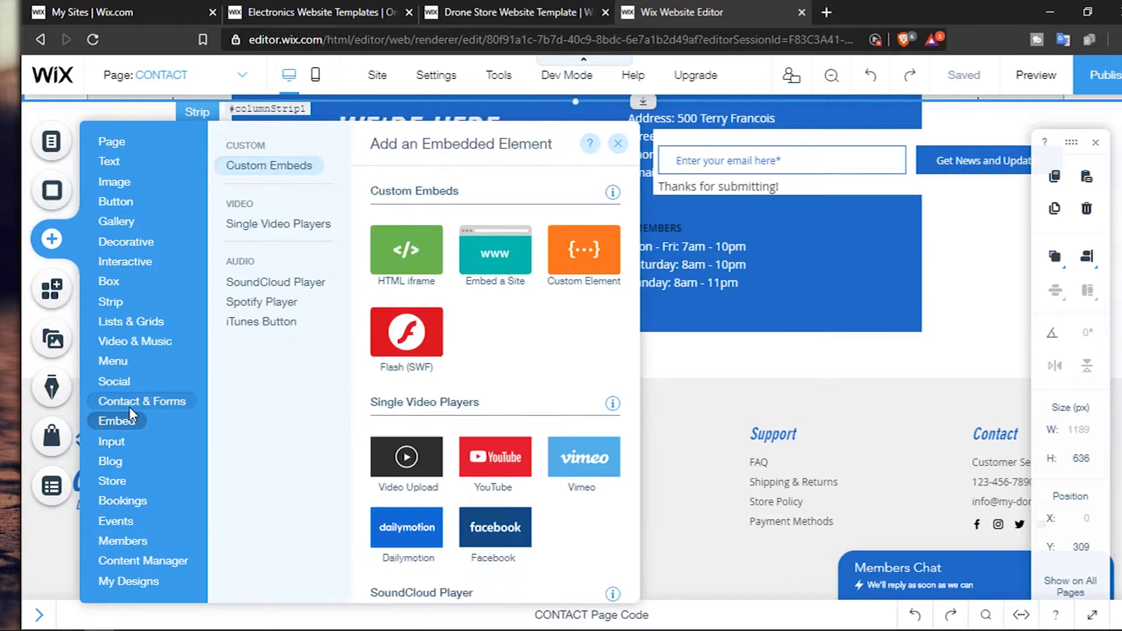
mouse_move(169, 408)
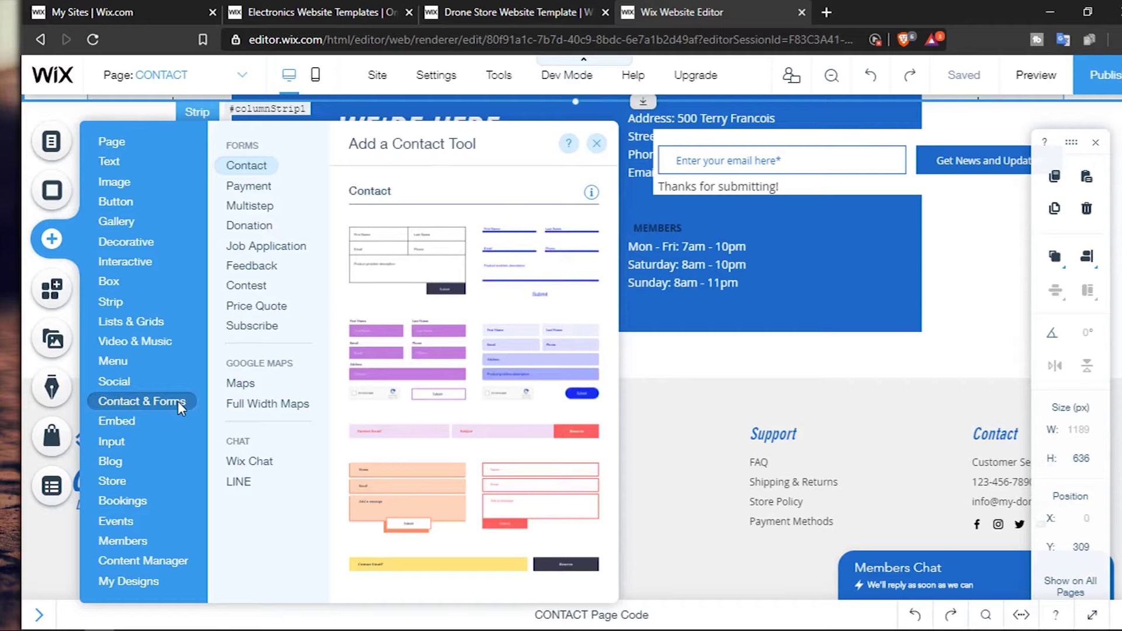
Look through the Contact & Forms elements, covering the form types, Google Maps, Full Width Maps and chat tools
click(242, 385)
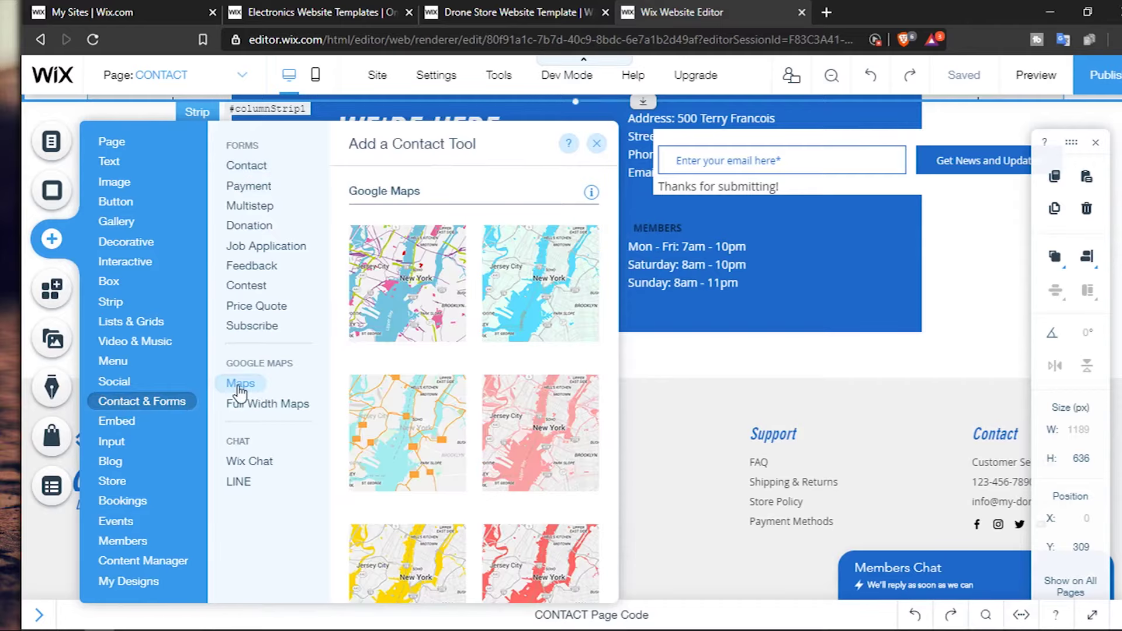
click(246, 169)
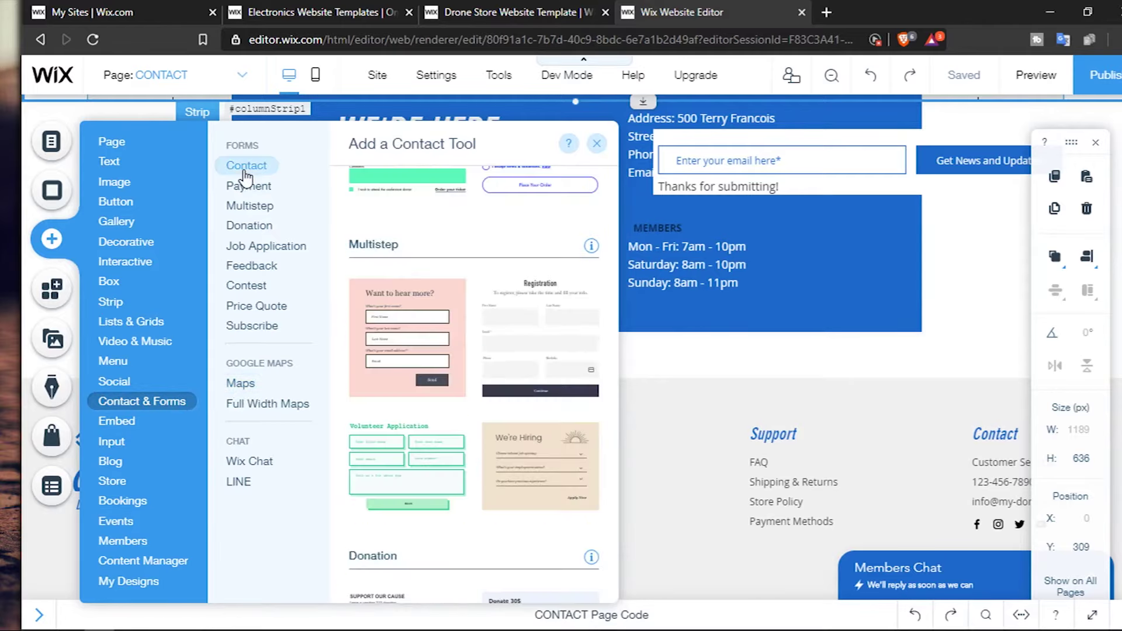
click(248, 184)
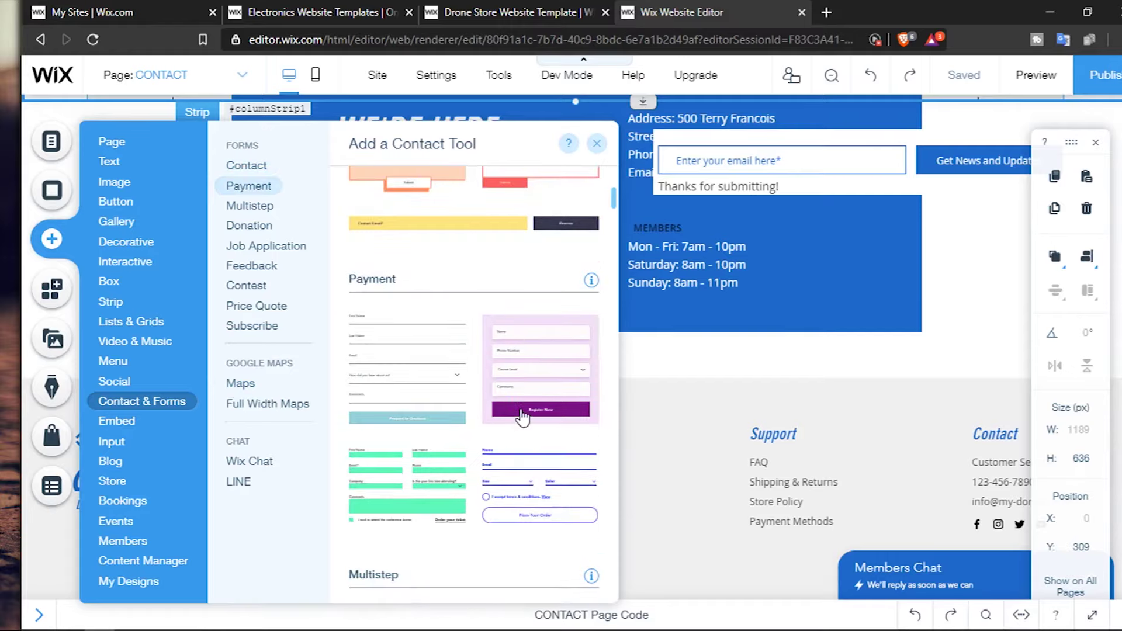
scroll(522, 416, down, 10)
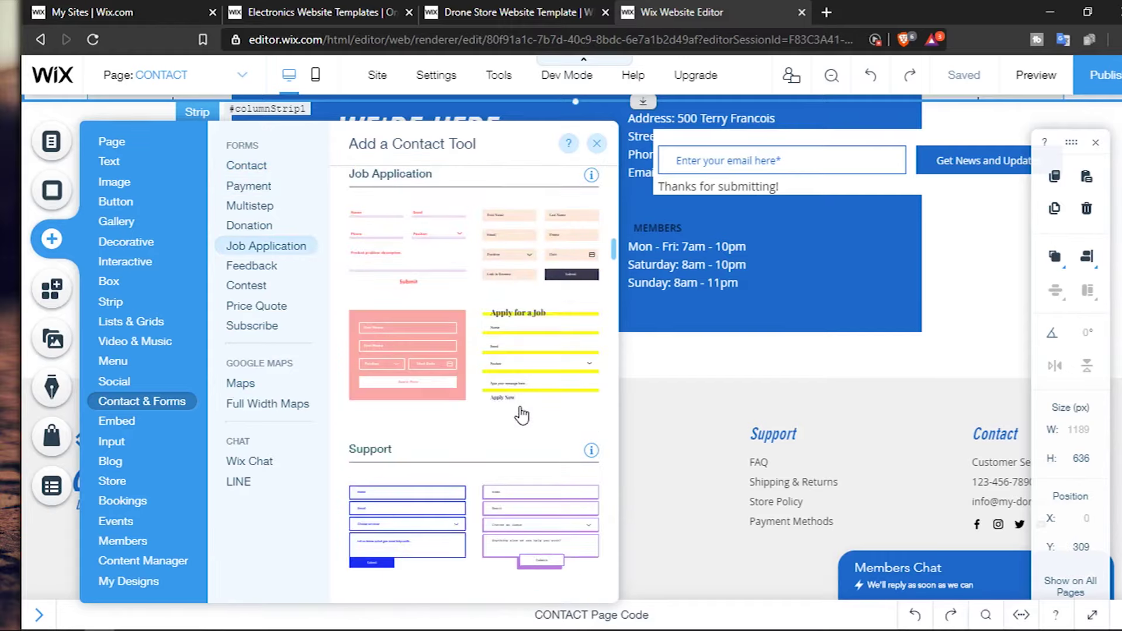
scroll(522, 416, down, 3)
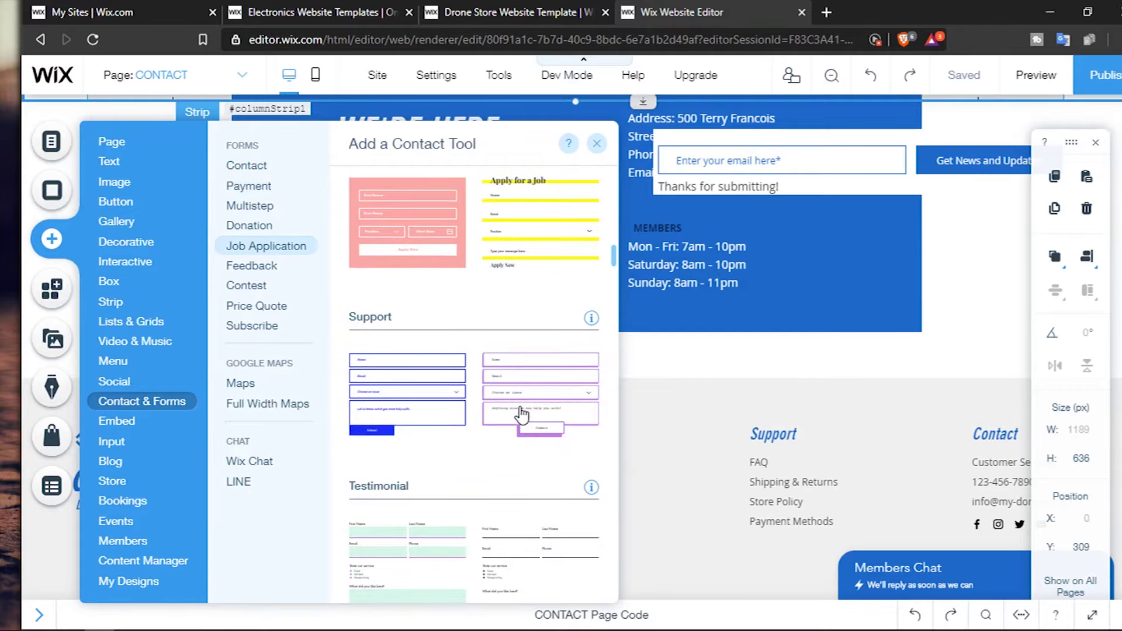
scroll(522, 416, down, 15)
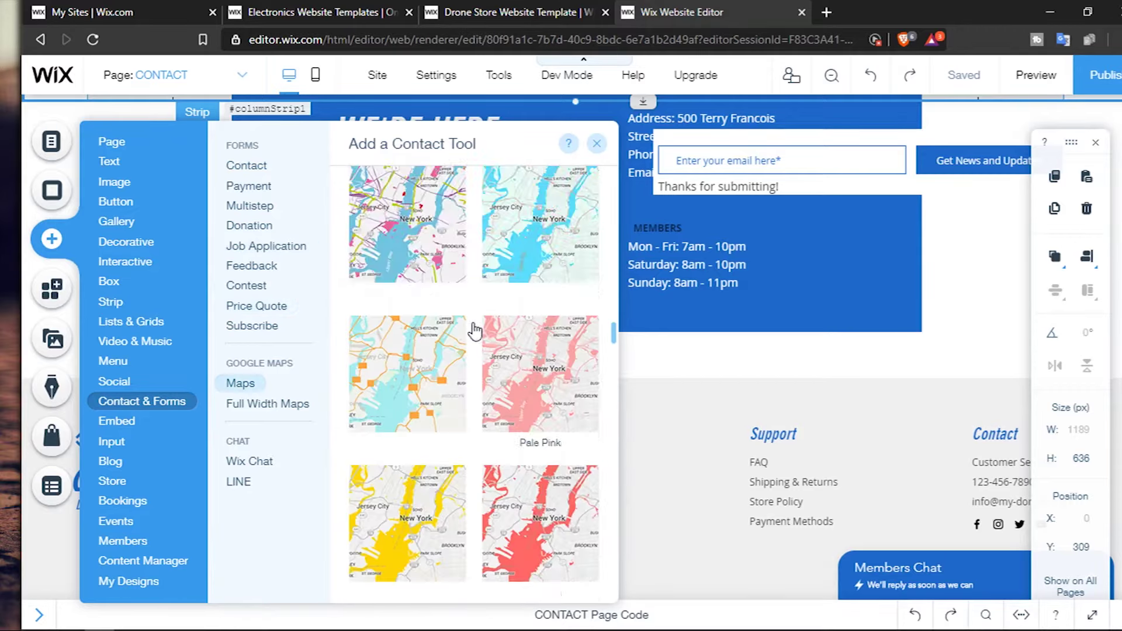
scroll(520, 502, down, 8)
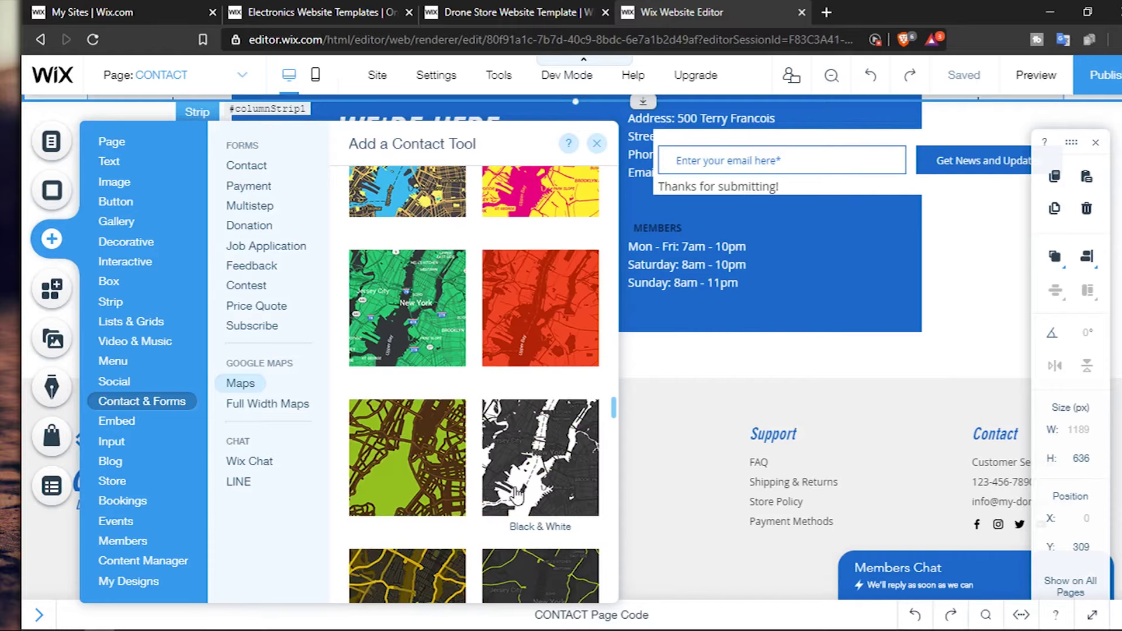
scroll(516, 494, down, 8)
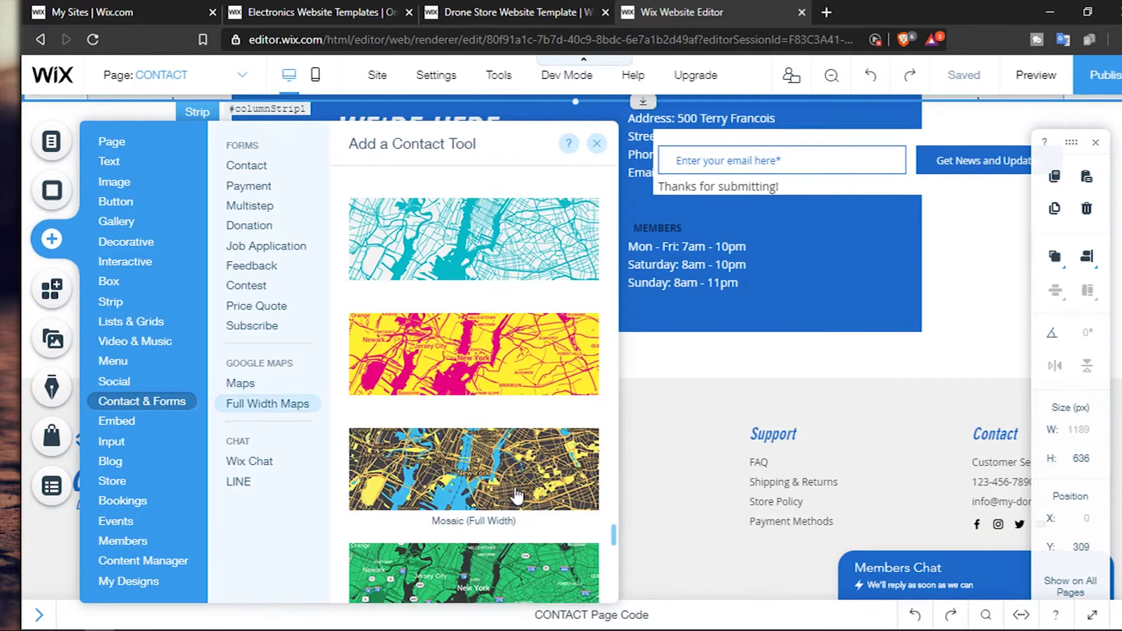
scroll(516, 495, down, 8)
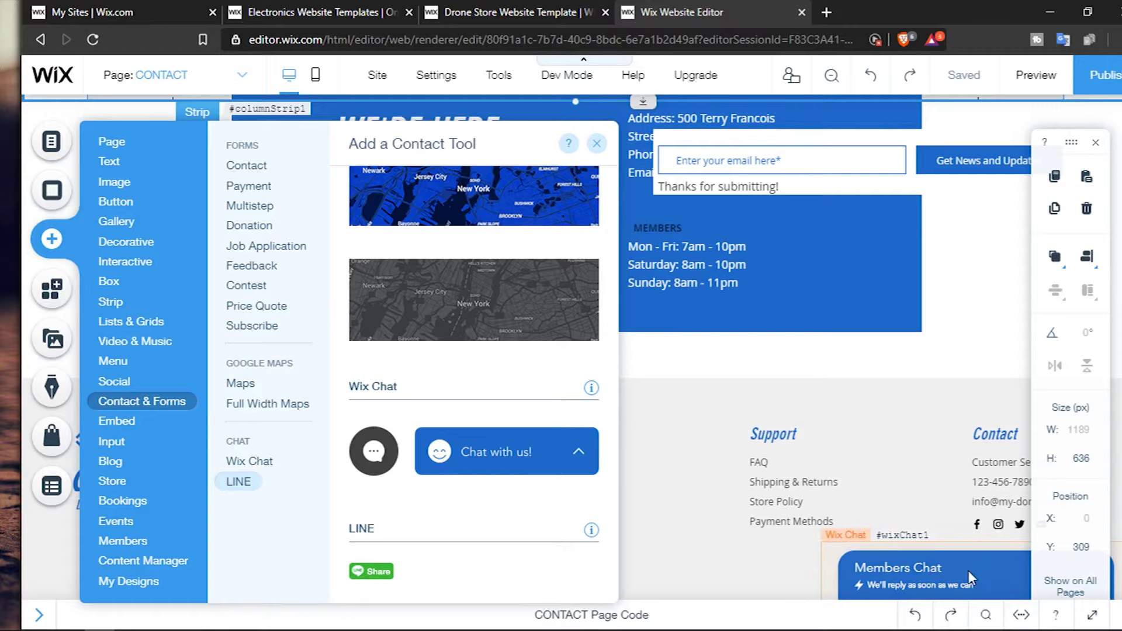
Add the Deep Blue Sea (Full Width) map to the Contact page and place it just below the blue contact details strip
scroll(584, 432, down, 10)
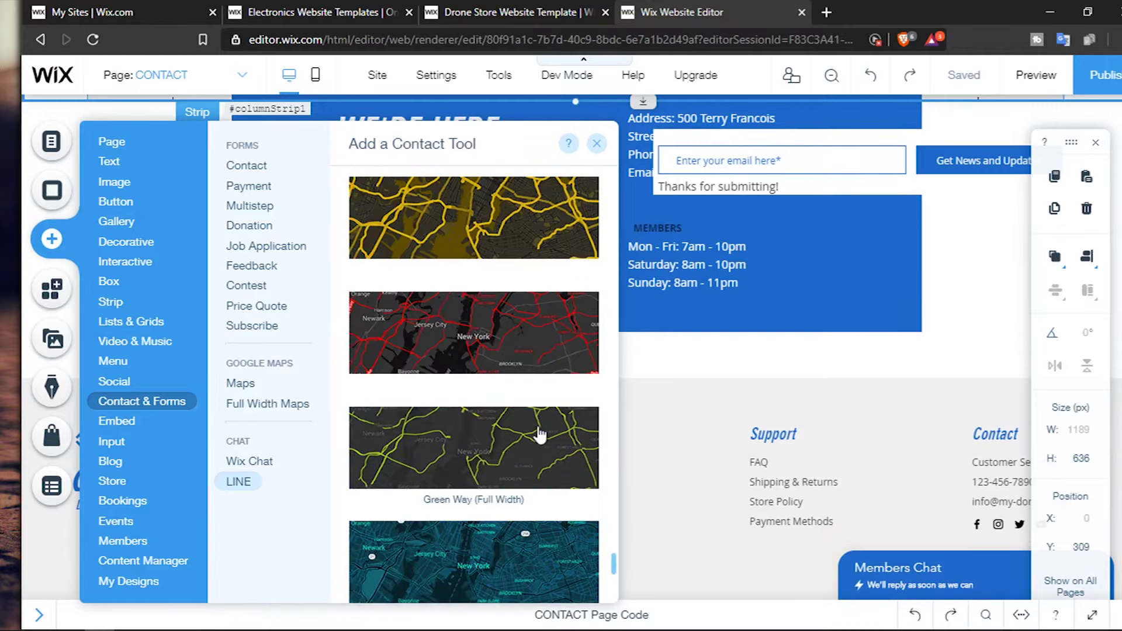
scroll(429, 435, up, 5)
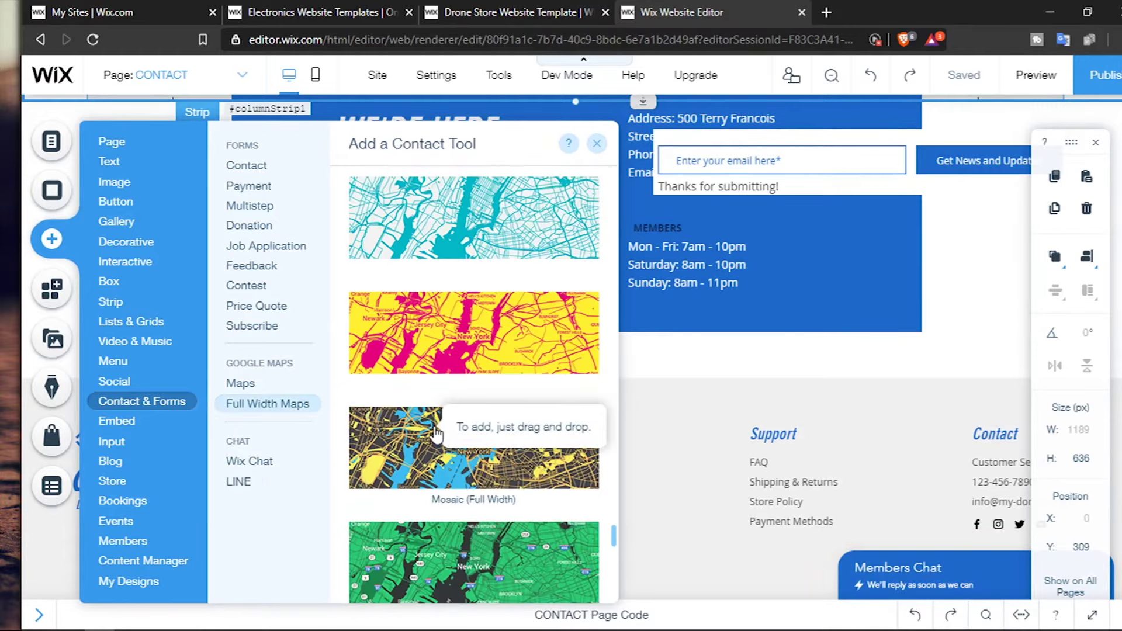
scroll(435, 433, up, 4)
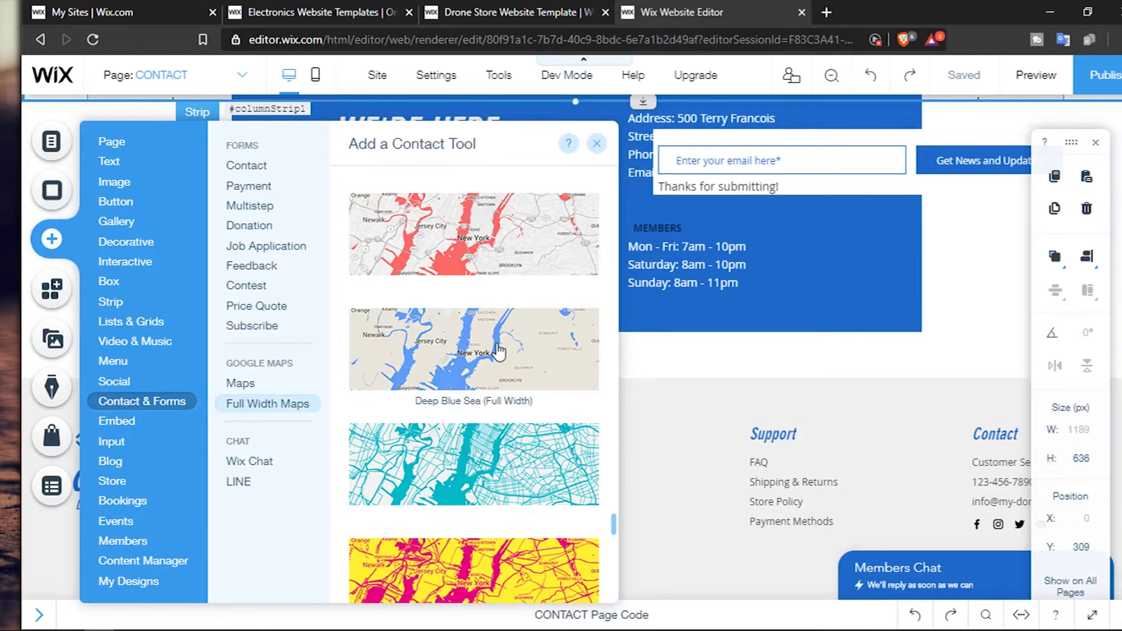
drag(451, 353, 725, 376)
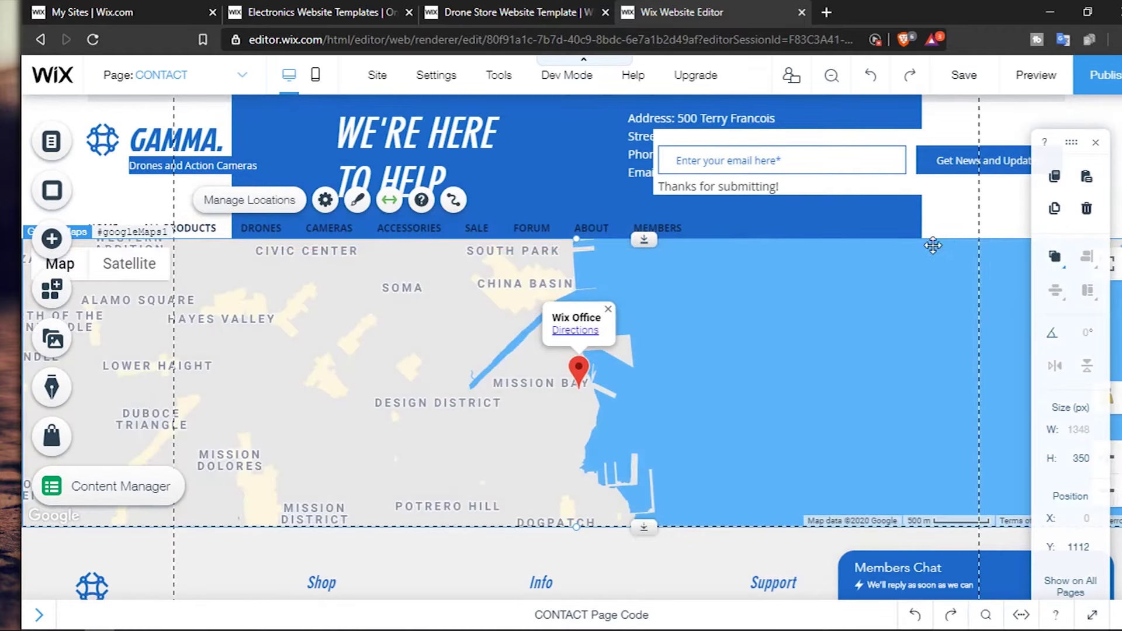
drag(654, 241, 643, 362)
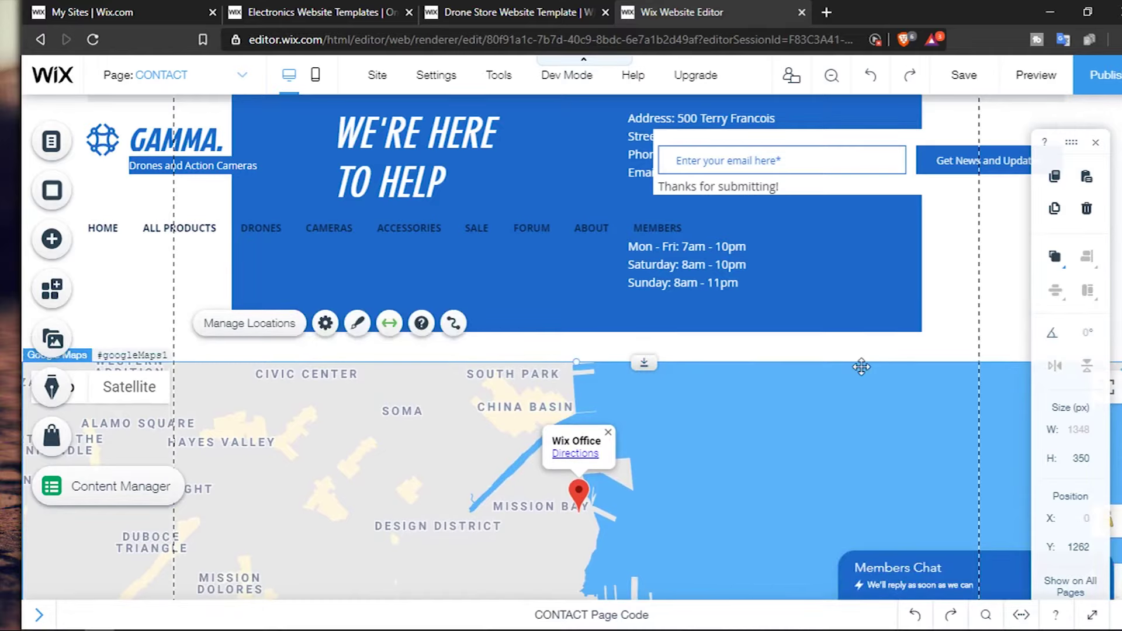
Open the map's location management, select its address for editing, and set the number of locations to Multiple
scroll(865, 374, down, 5)
scroll(864, 374, up, 4)
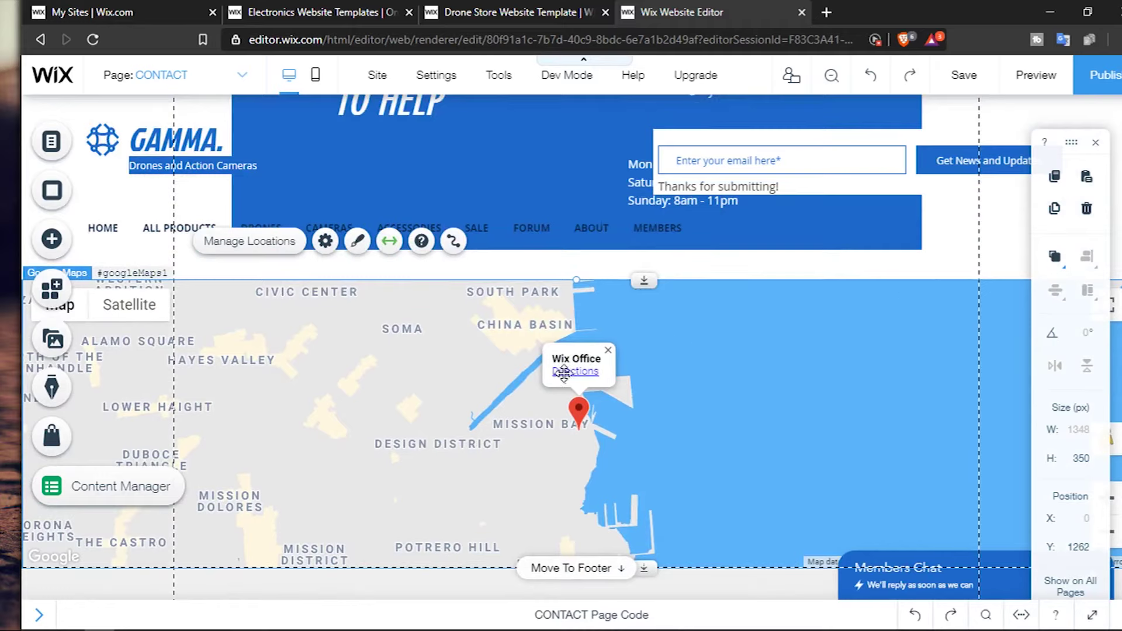
click(281, 247)
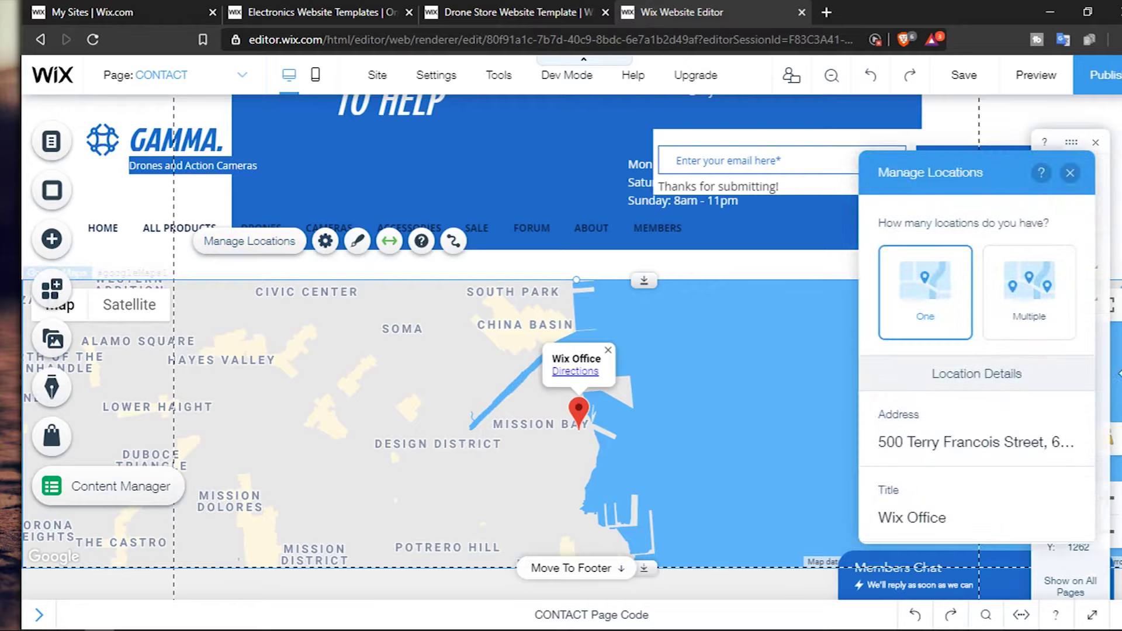
click(963, 442)
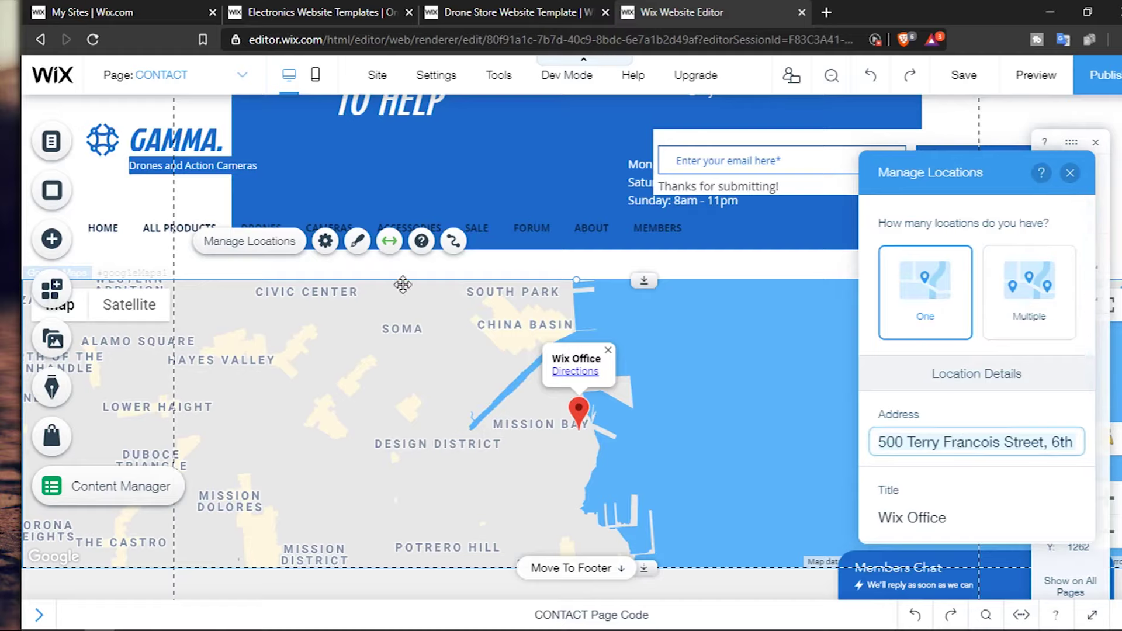
click(1051, 298)
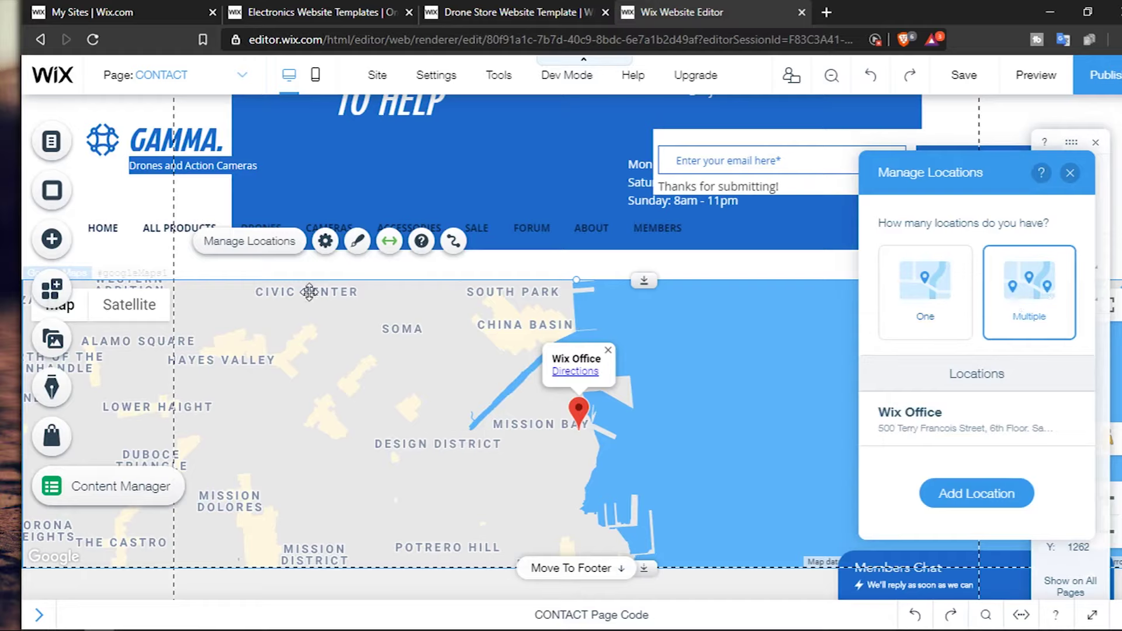
Try hiding the map's Directions link in the Google Maps settings, turn it back on, and close the settings
click(326, 252)
click(325, 241)
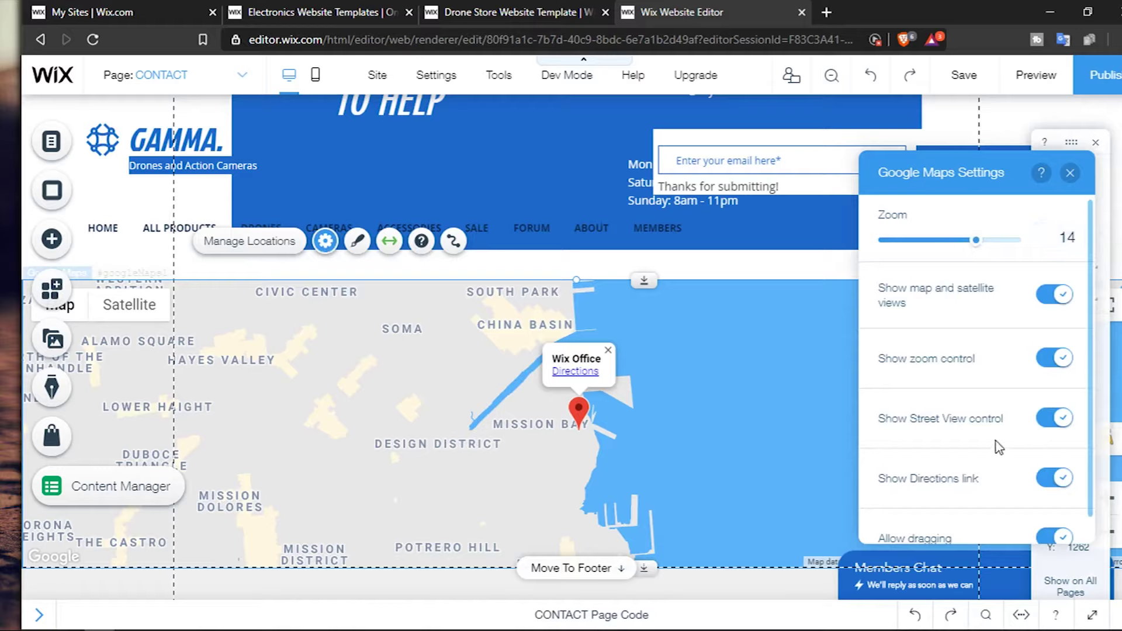
scroll(995, 441, down, 1)
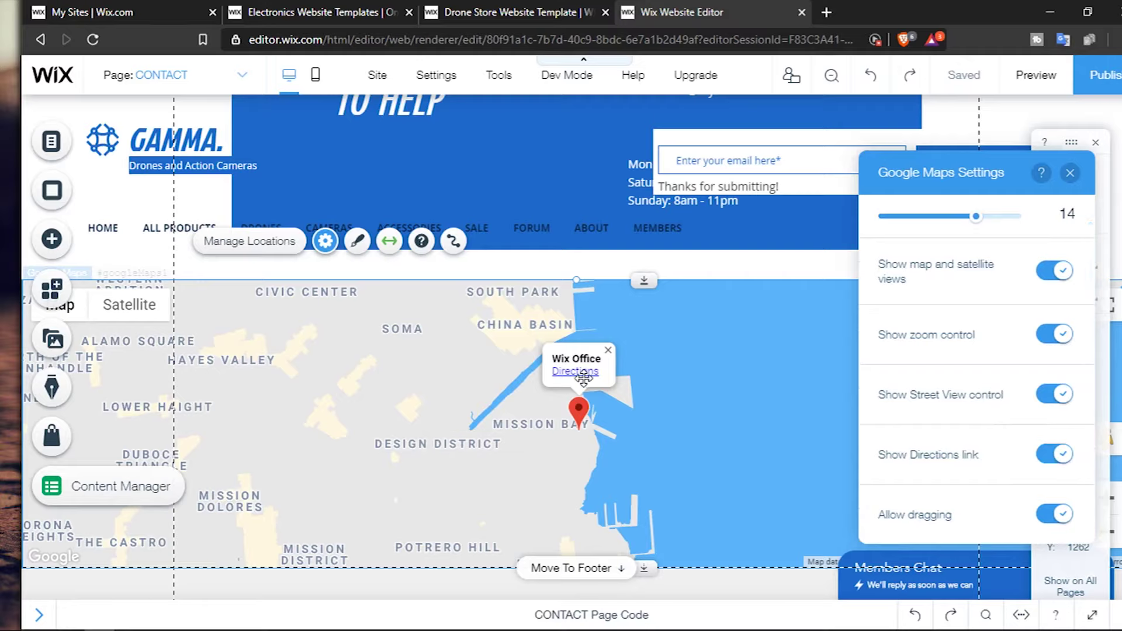
click(1046, 464)
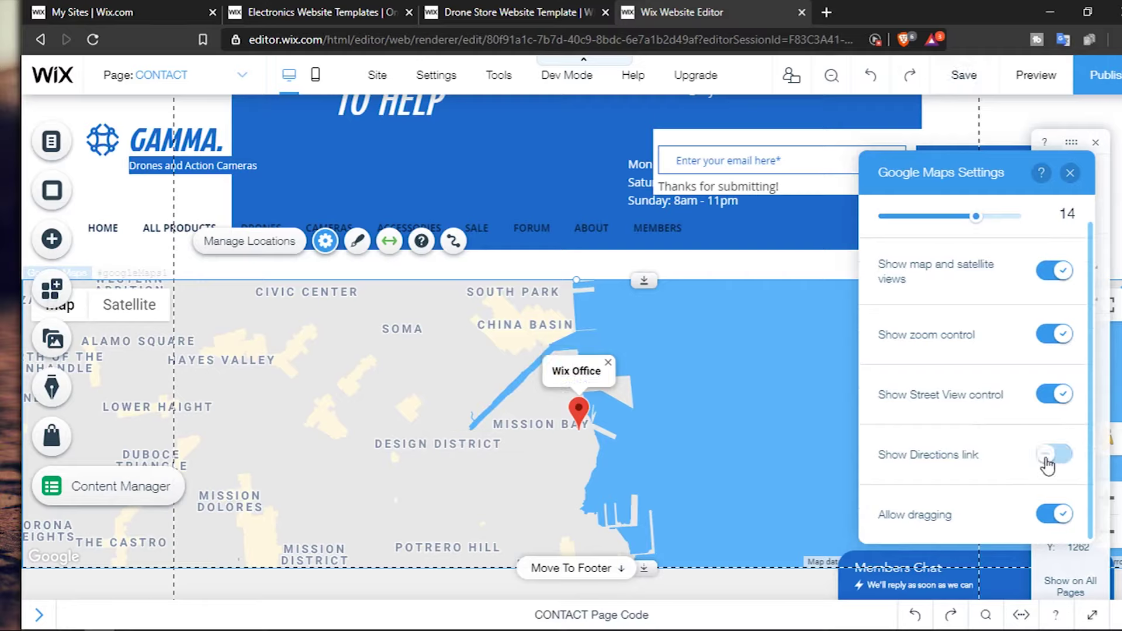
click(1055, 461)
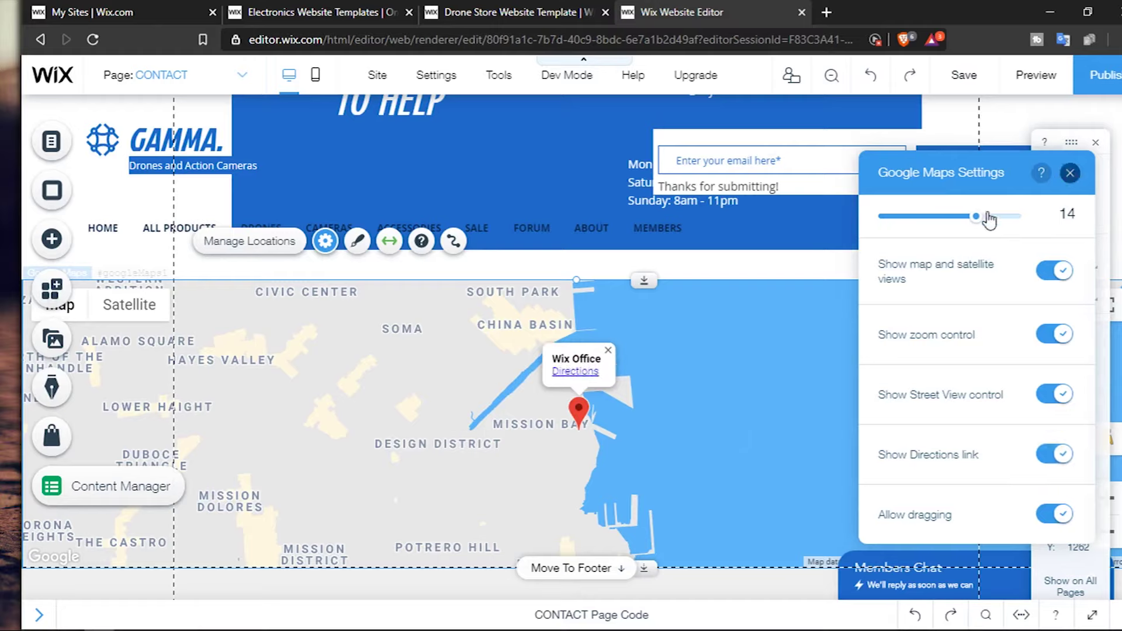
click(709, 369)
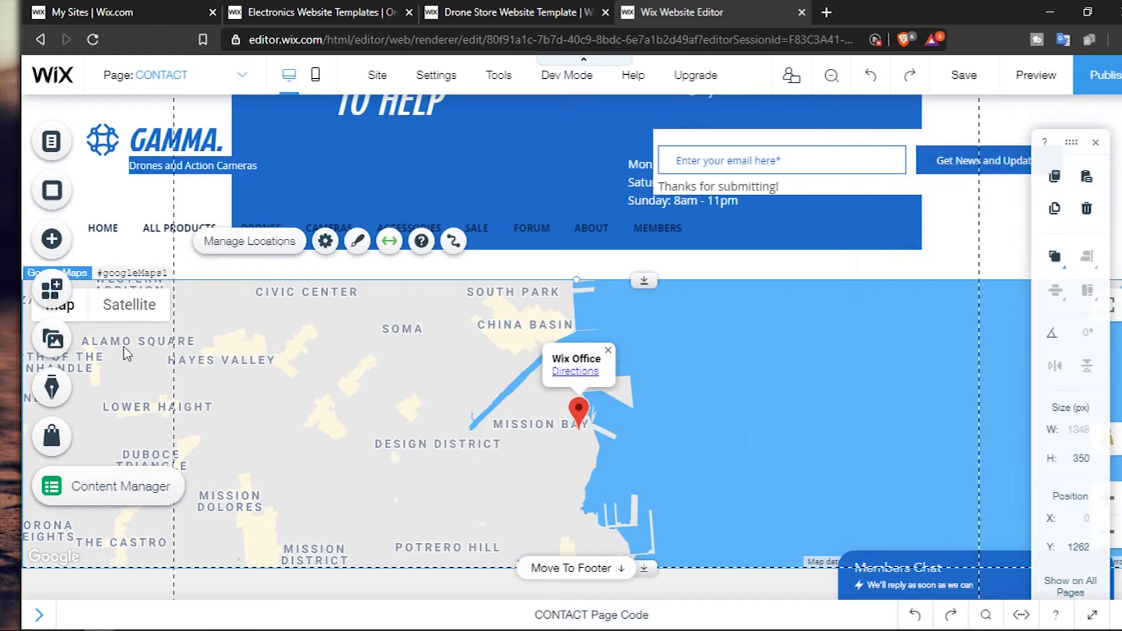
Browse the addable elements, including the PayPal buttons, Lists & Grids and Blog, and close the list
scroll(546, 325, up, 10)
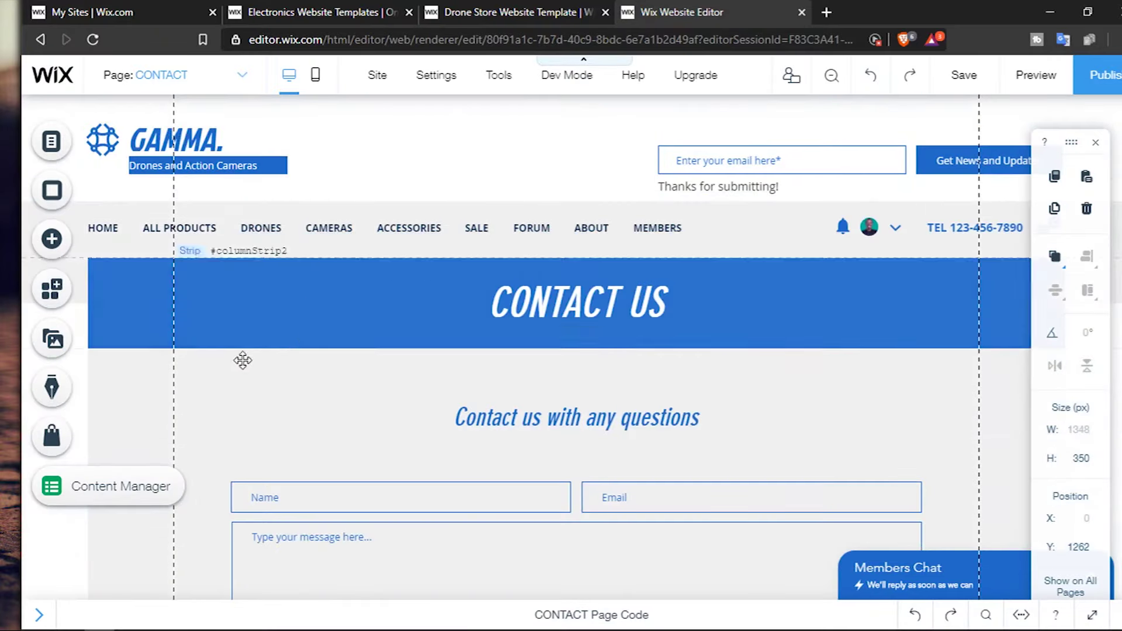
click(46, 241)
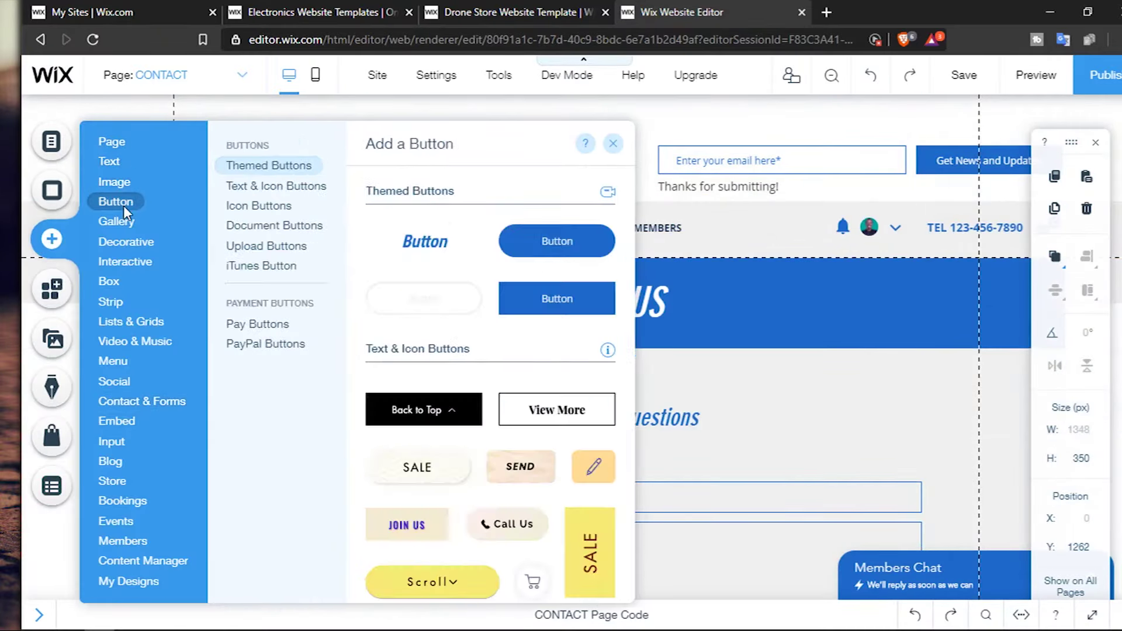
click(259, 348)
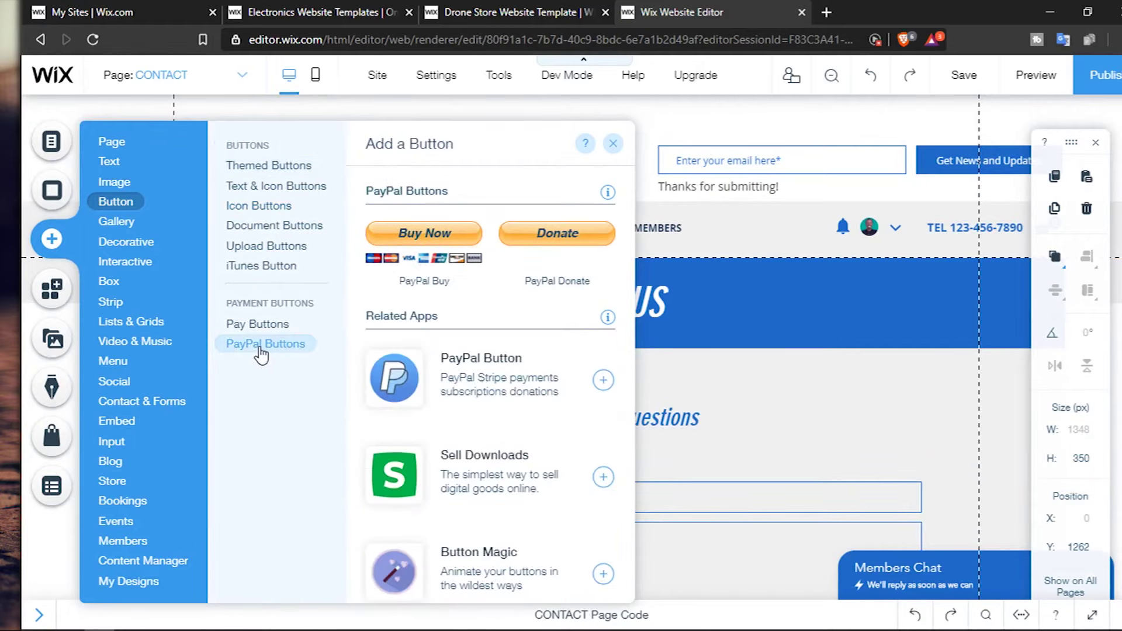
click(108, 226)
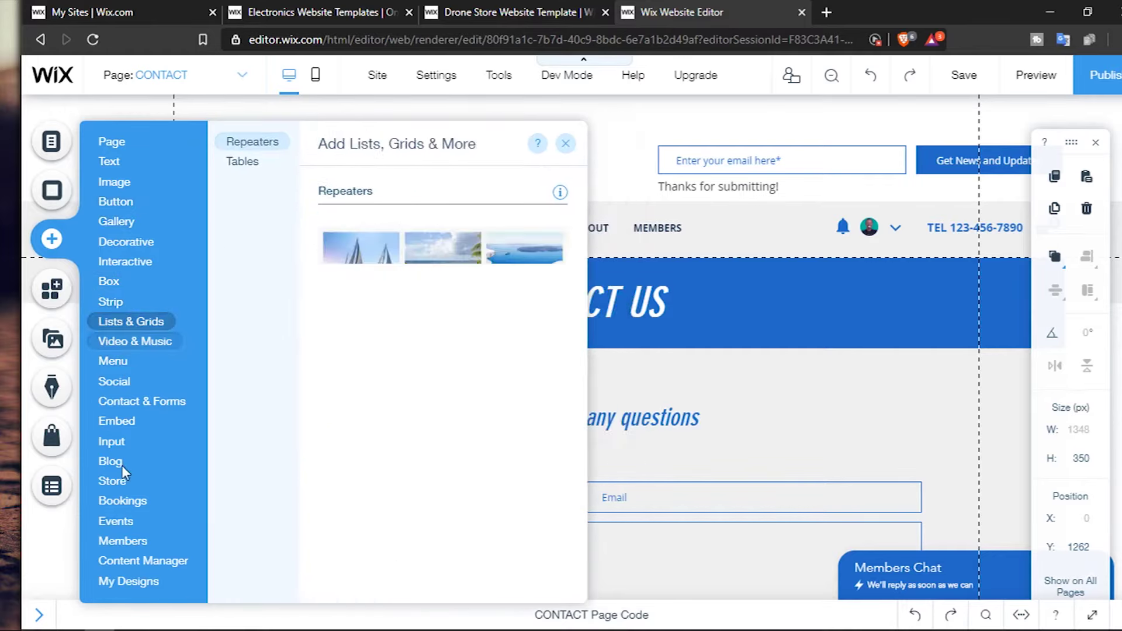
mouse_move(124, 468)
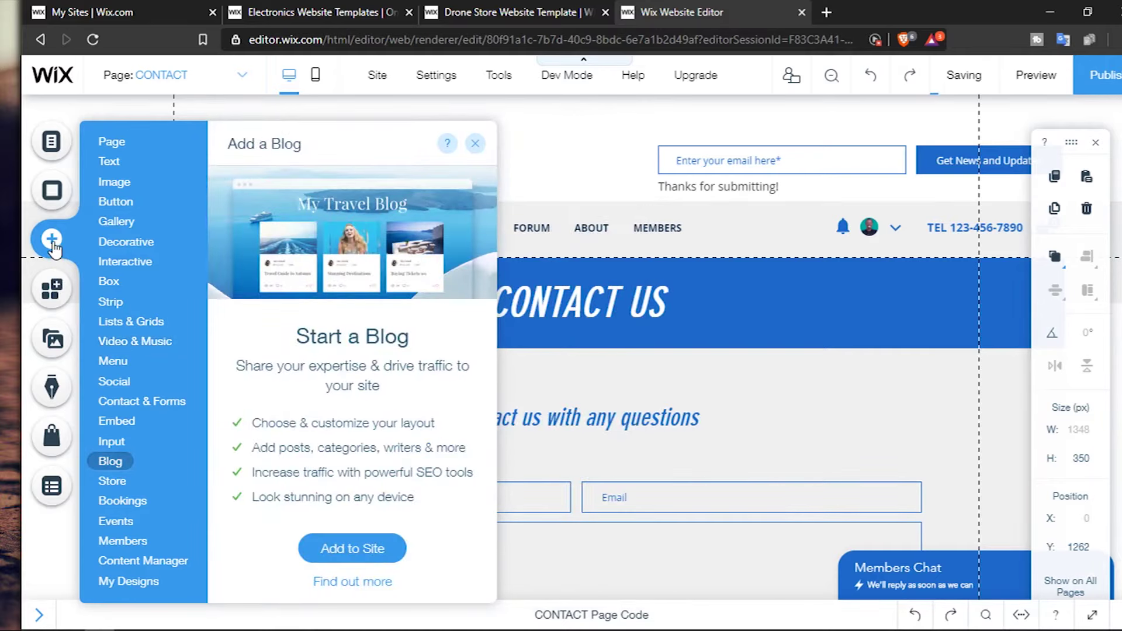
click(475, 143)
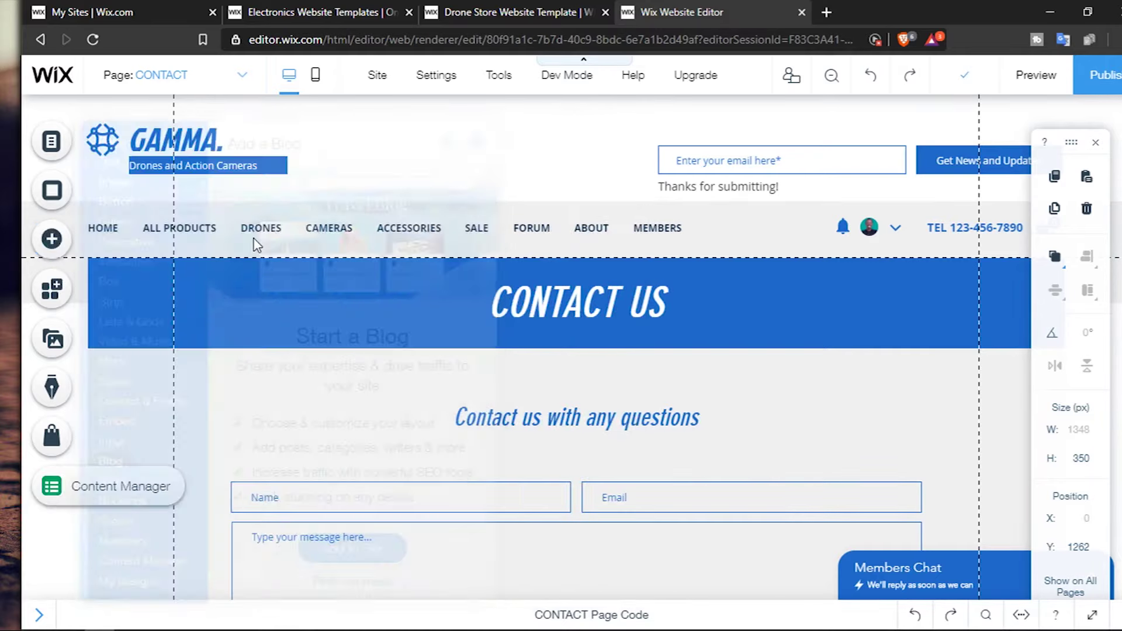
Open the Wix App Market, review its categories, and look through the apps in the Sell Online category
click(56, 291)
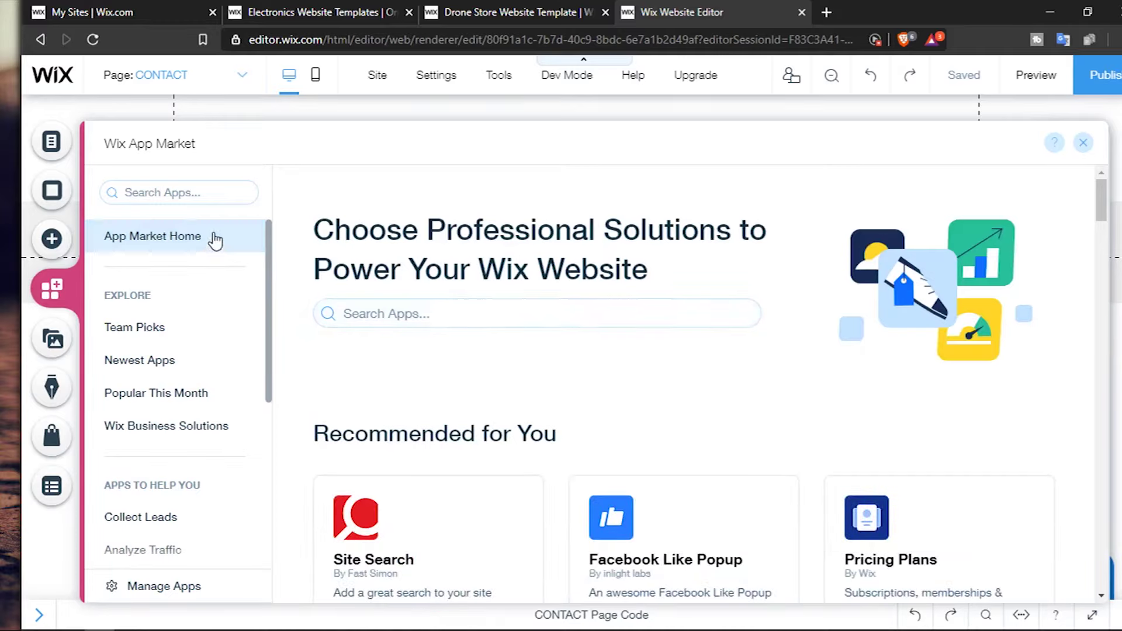
click(207, 192)
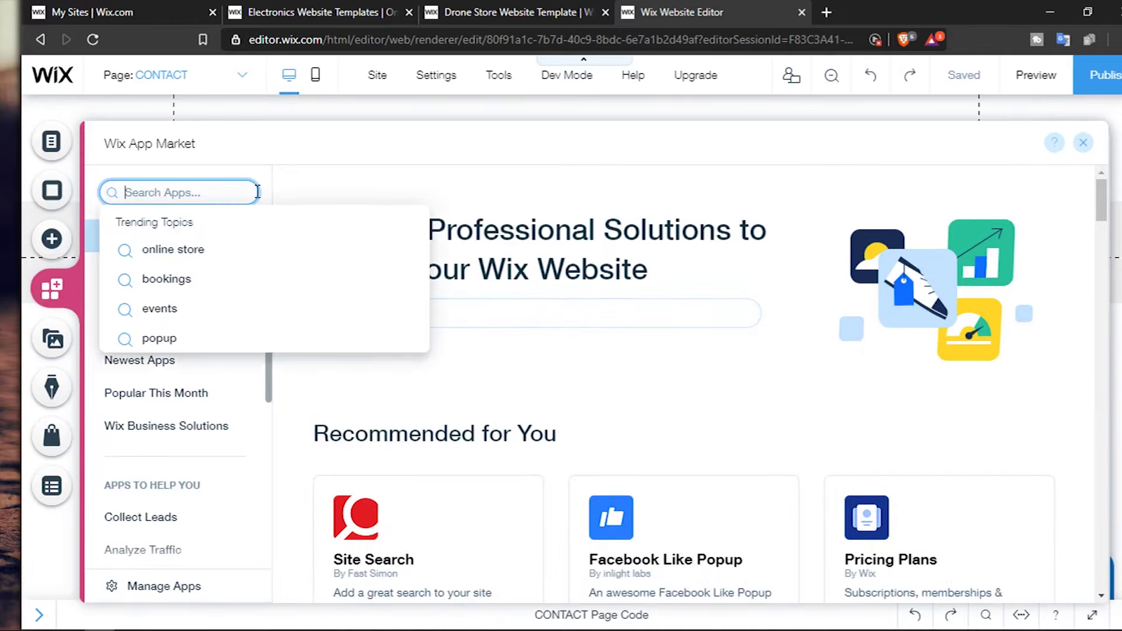
click(488, 198)
scroll(150, 348, down, 4)
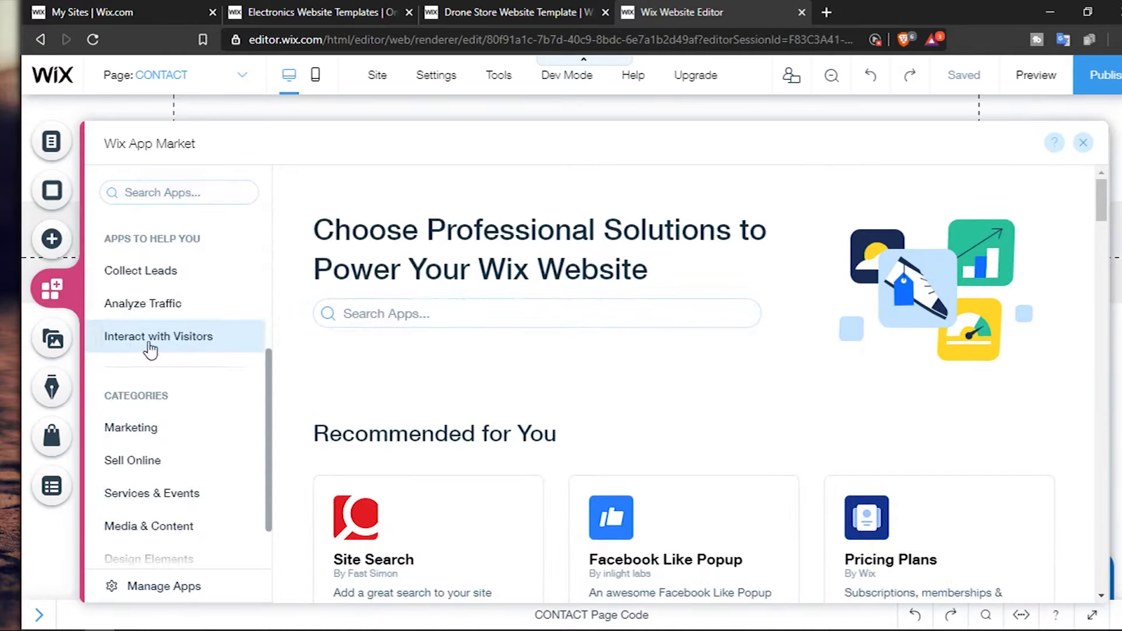
scroll(184, 357, down, 1)
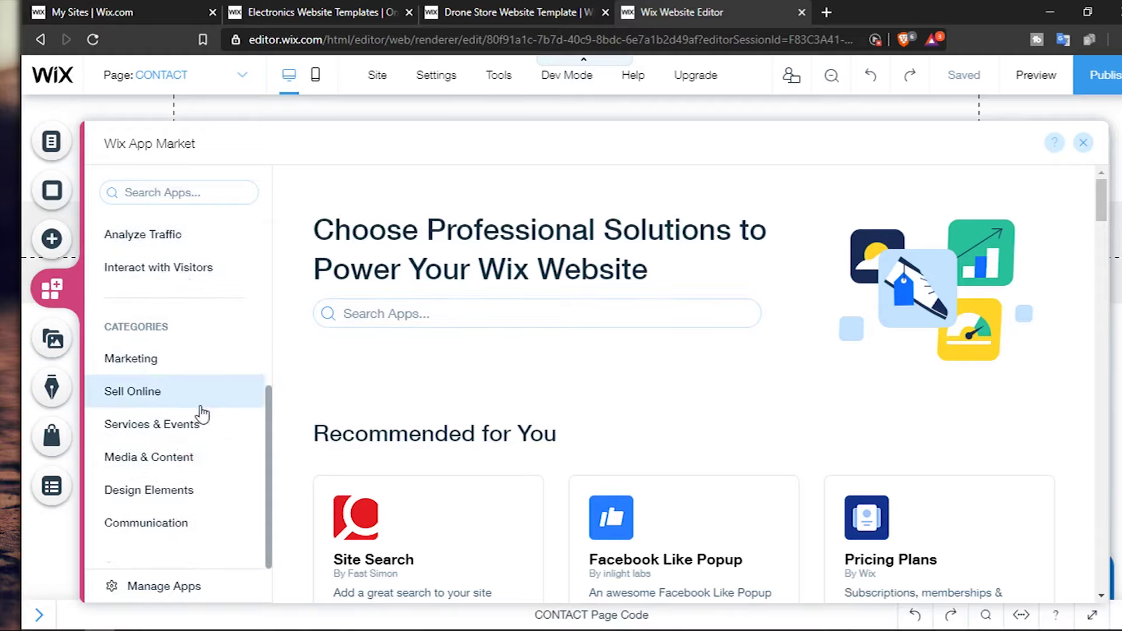
click(128, 403)
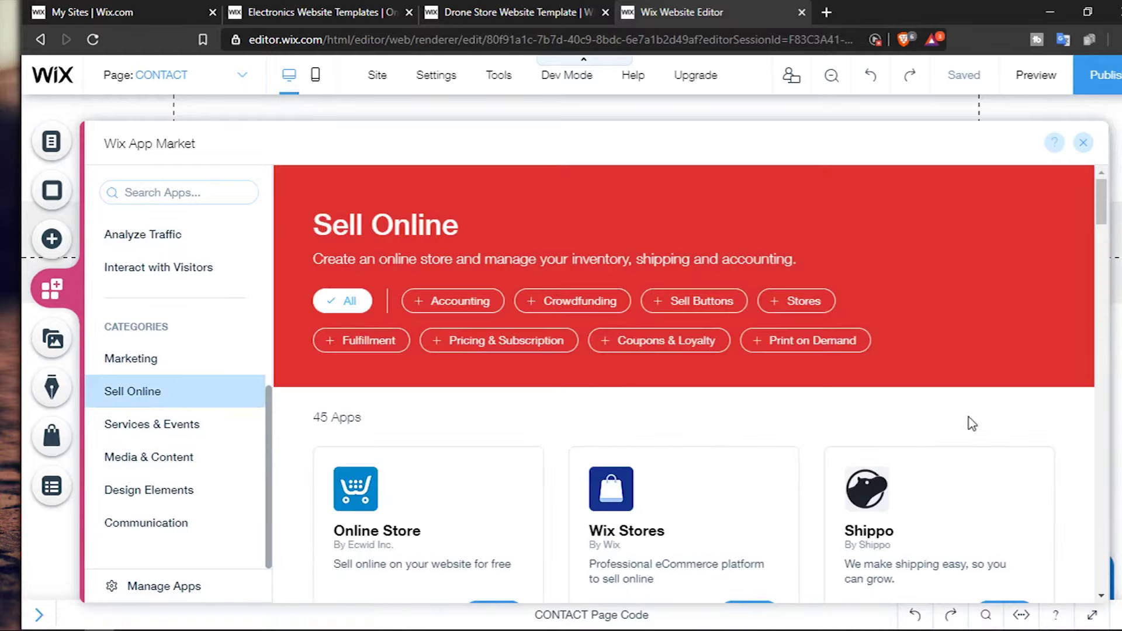
scroll(972, 421, down, 5)
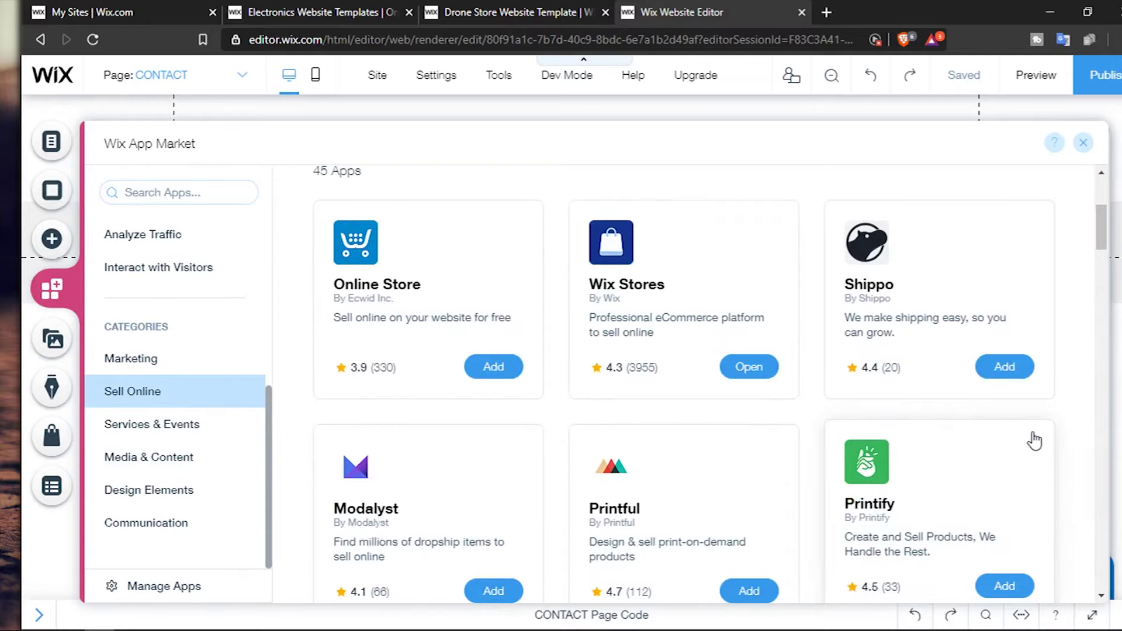
Look through the remaining apps in the Sell Online category and return to the top of the list
scroll(691, 435, down, 3)
scroll(808, 306, down, 1)
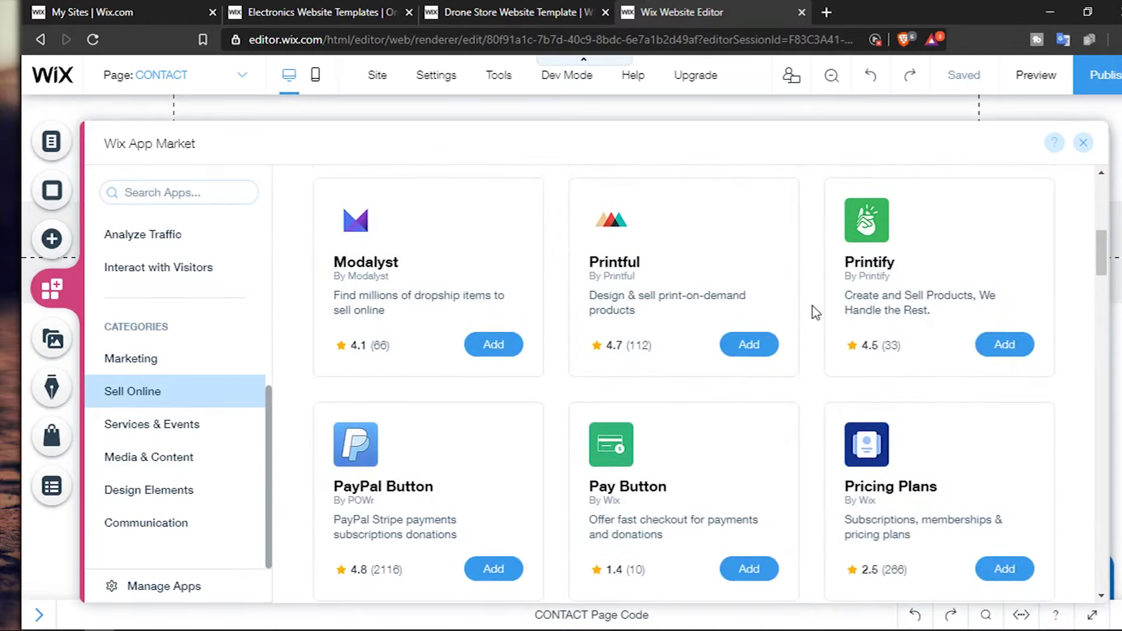
scroll(815, 312, down, 6)
scroll(815, 312, down, 4)
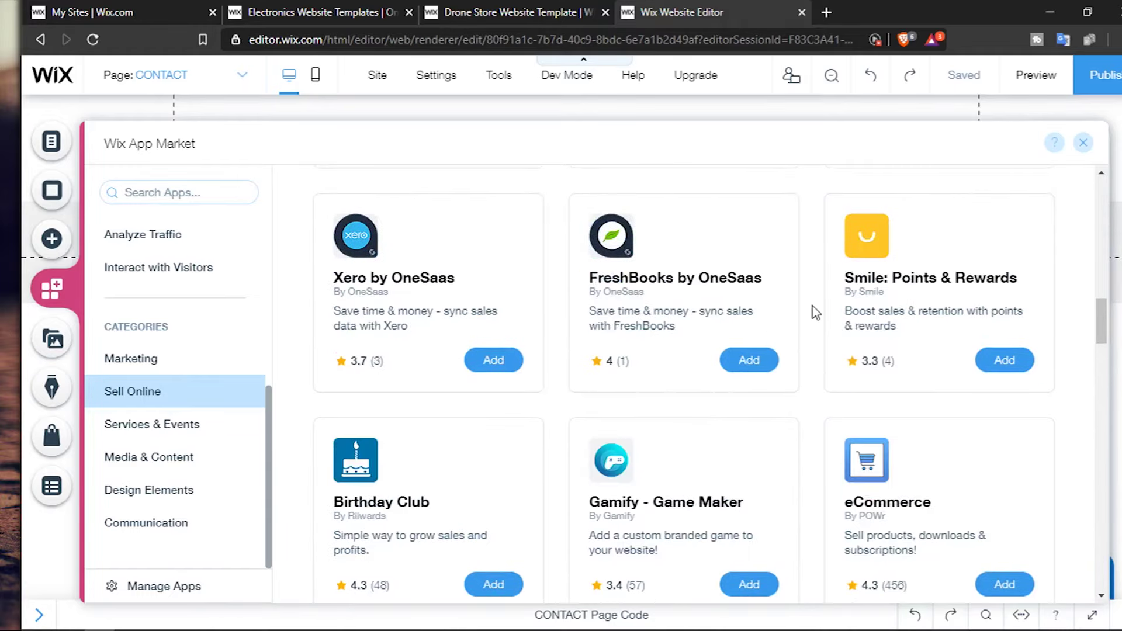
scroll(816, 312, down, 5)
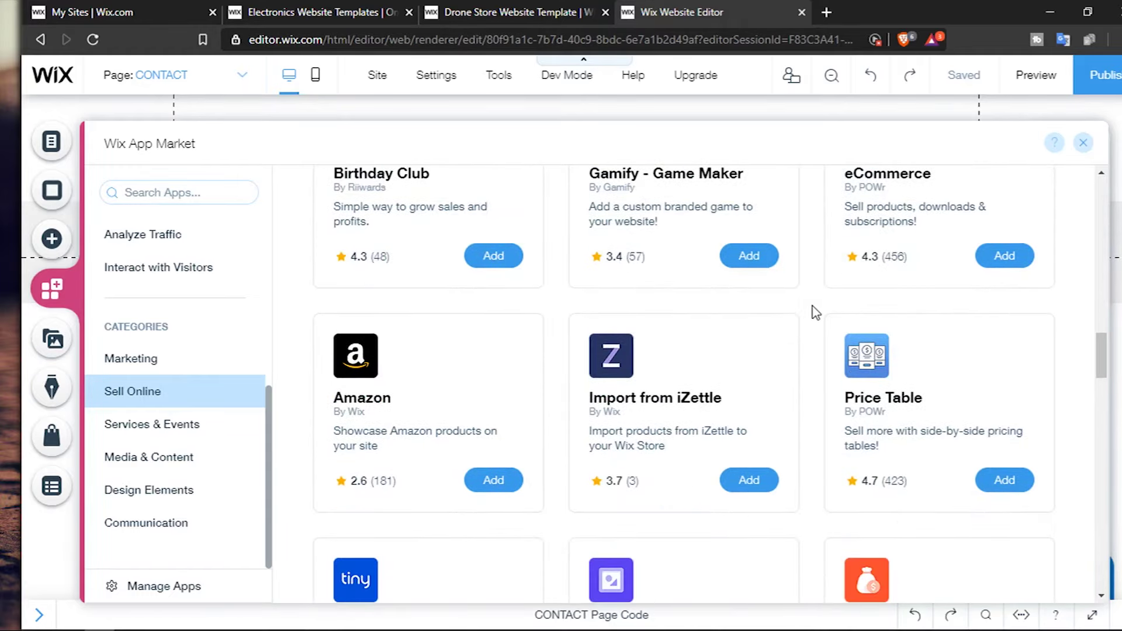
scroll(814, 317, down, 1)
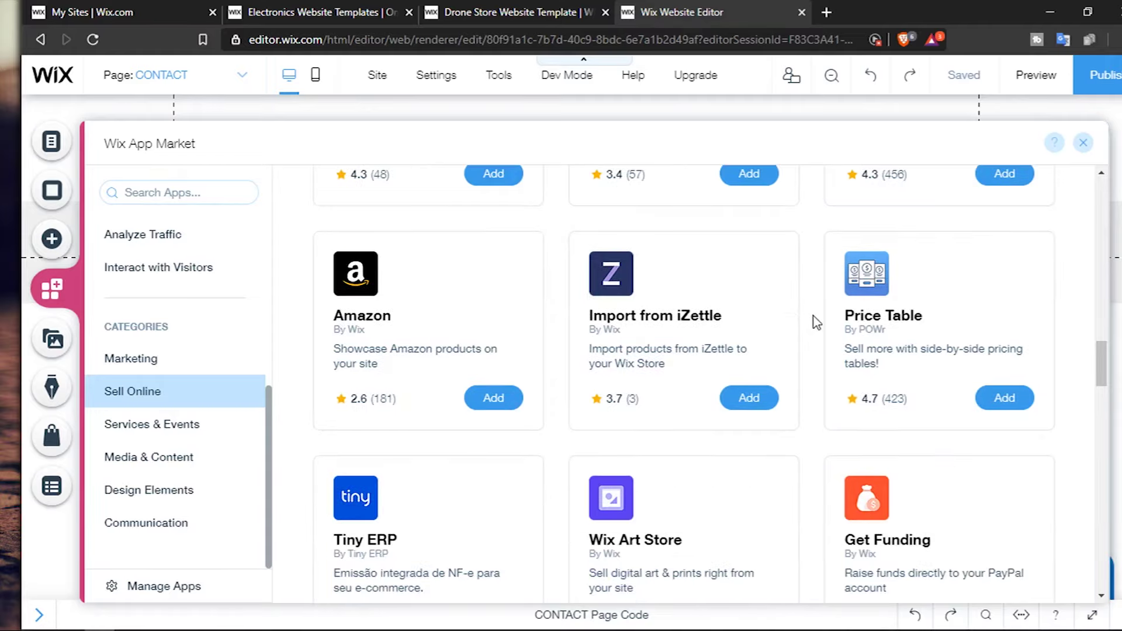
scroll(756, 380, down, 8)
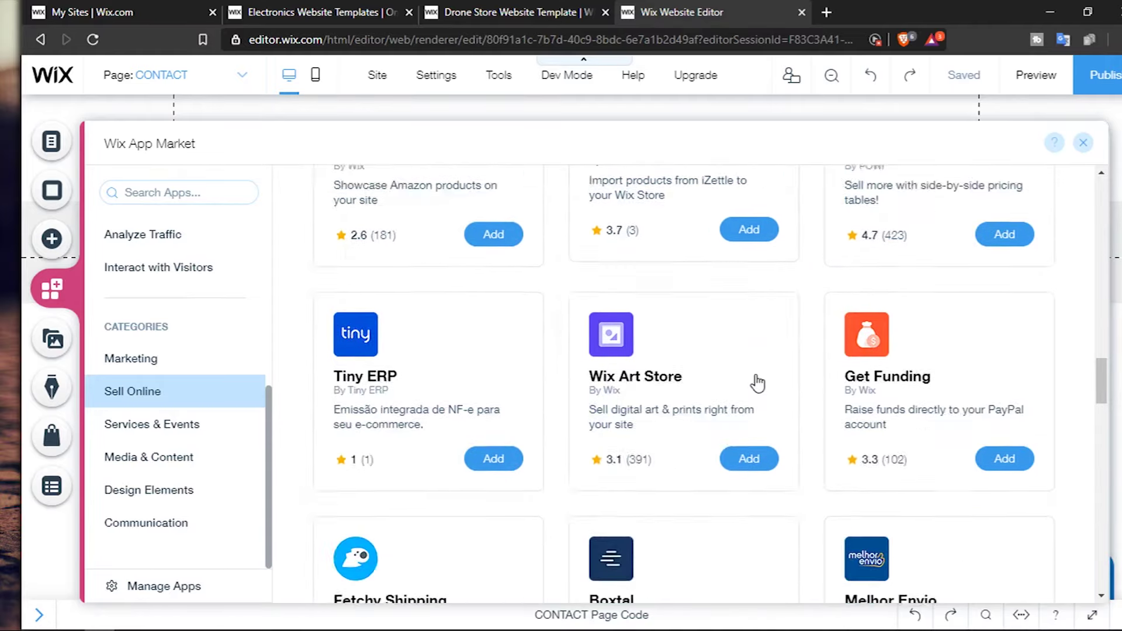
scroll(757, 383, up, 8)
scroll(757, 383, up, 15)
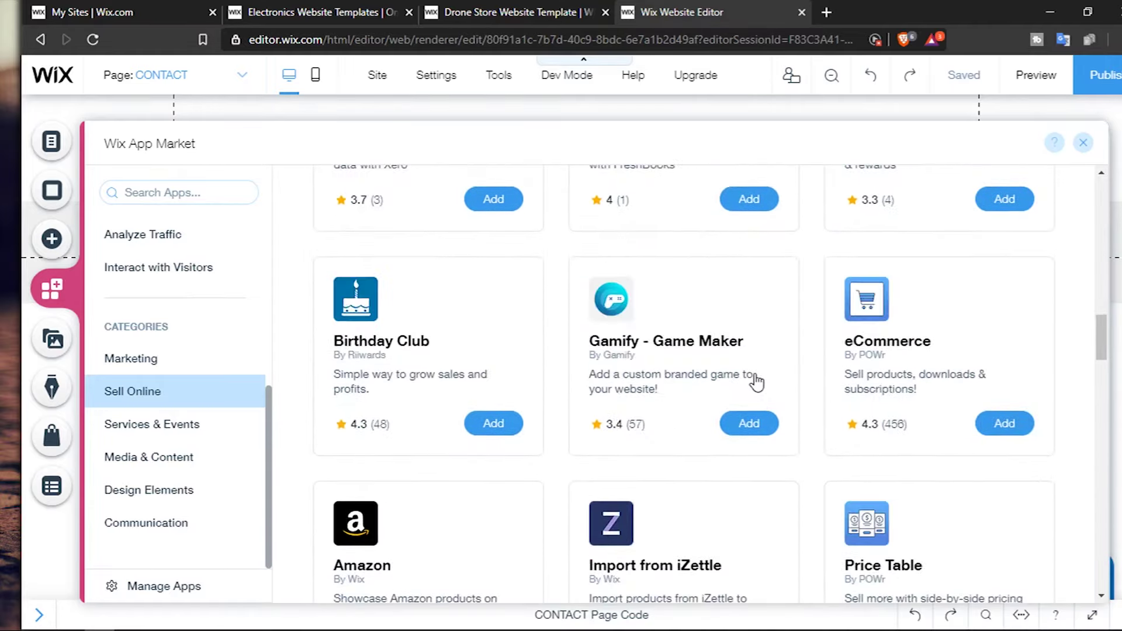
scroll(757, 382, up, 5)
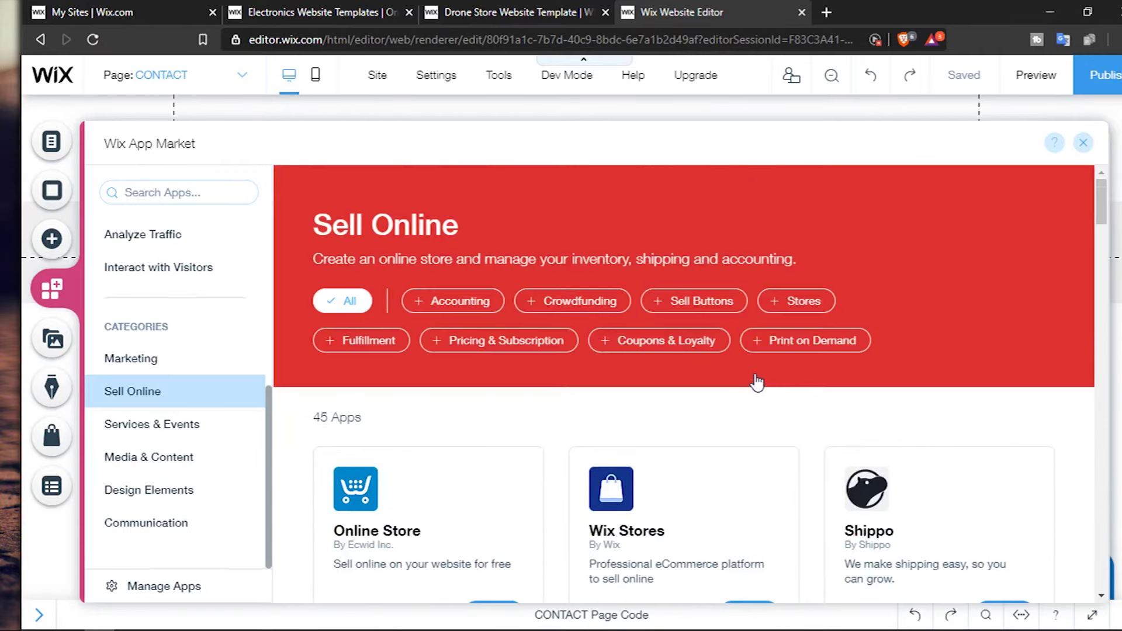
scroll(757, 380, down, 2)
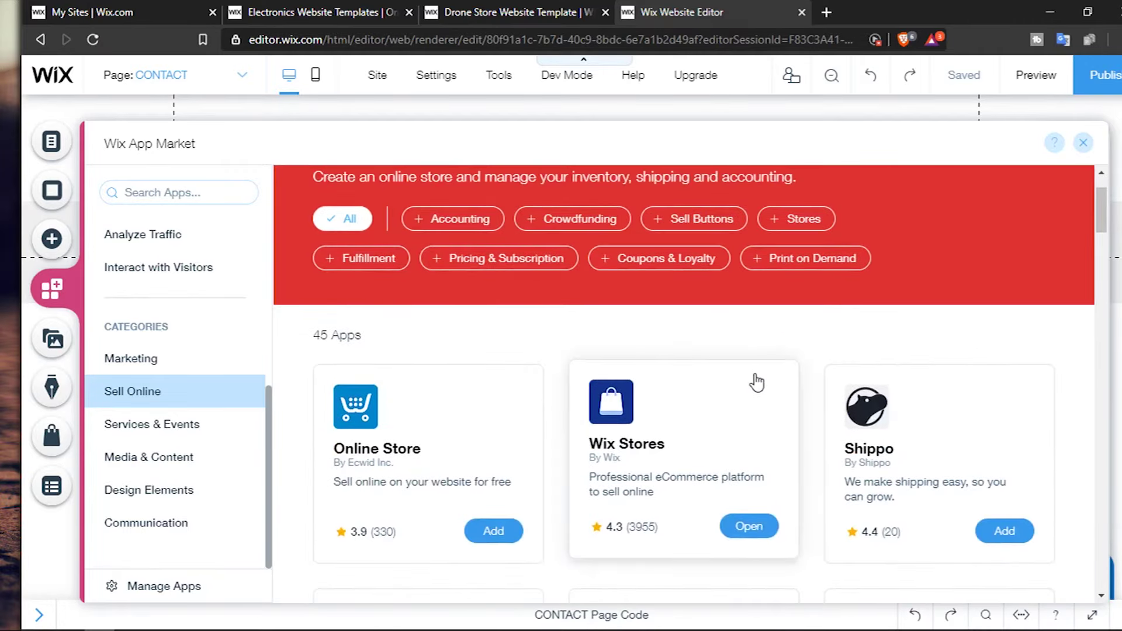
scroll(791, 359, down, 2)
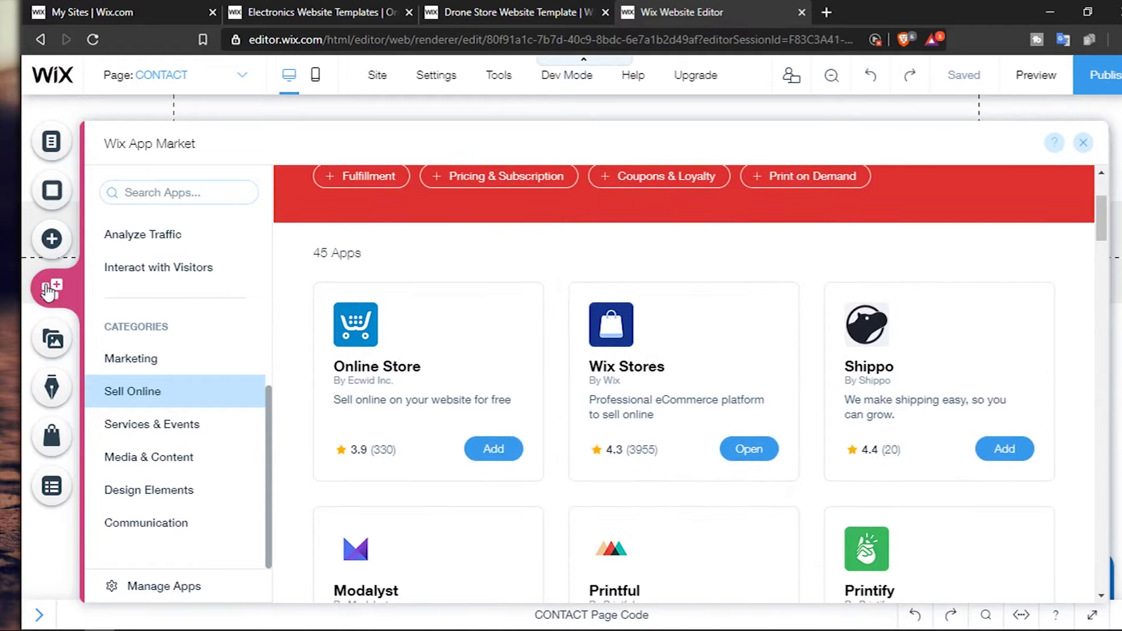
Review the apps in the Analyze Traffic collection of the App Market
click(163, 238)
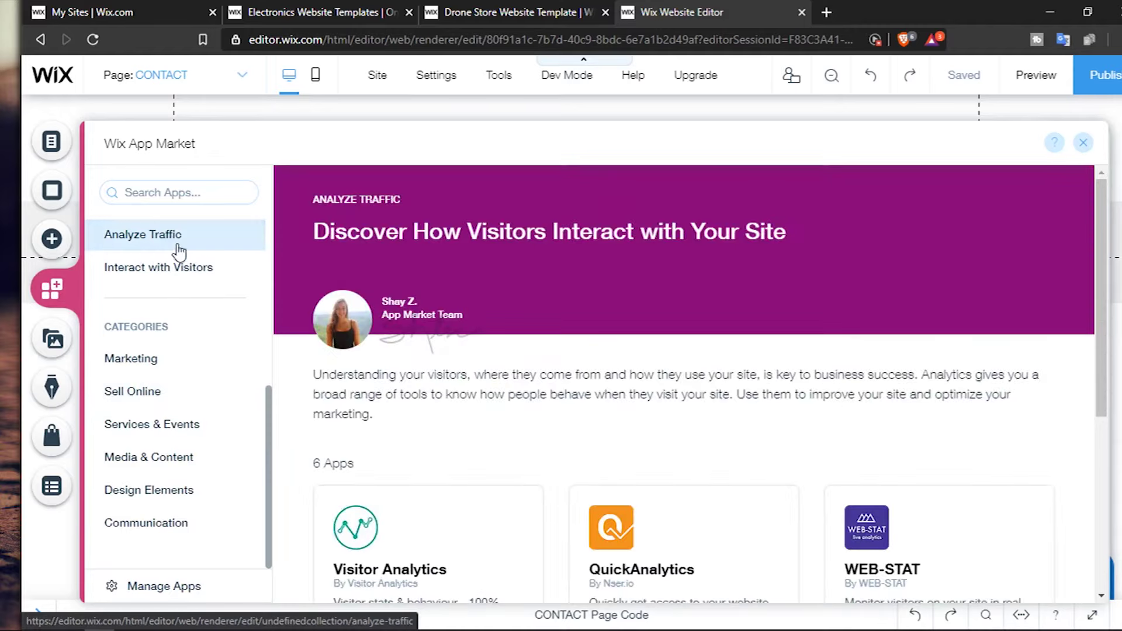
scroll(865, 386, down, 6)
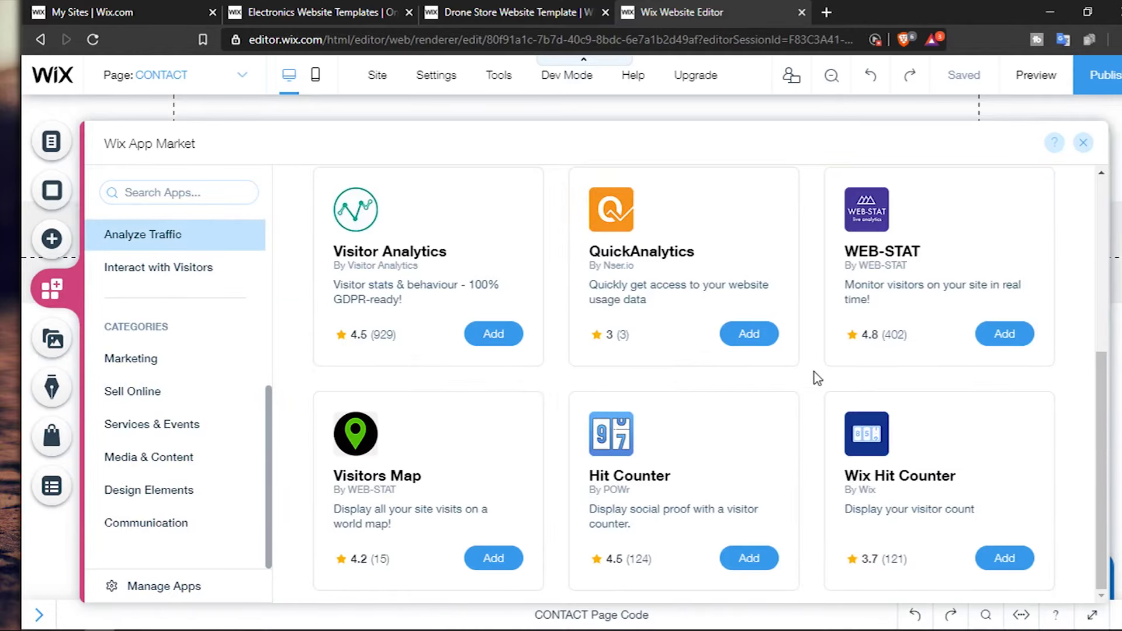
scroll(186, 316, up, 3)
scroll(185, 315, down, 3)
Browse the Marketing category of the App Market, including its social media, analytics and advertising apps
click(137, 363)
scroll(791, 332, down, 6)
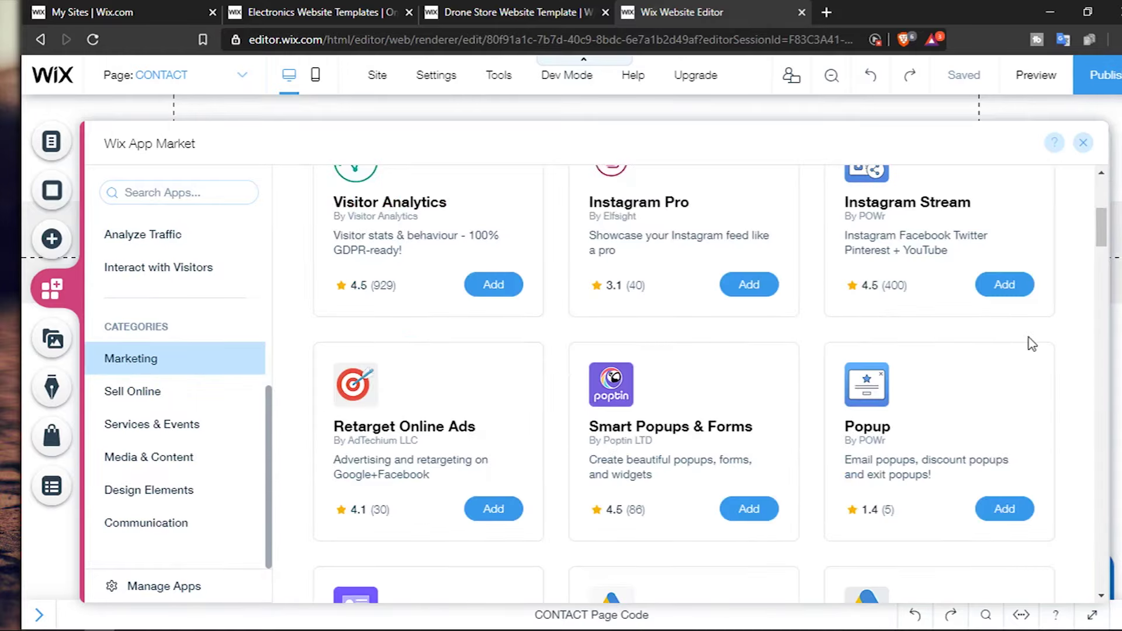
scroll(959, 343, up, 4)
scroll(1036, 336, down, 4)
scroll(1035, 336, up, 1)
scroll(1035, 336, down, 4)
scroll(1035, 336, down, 5)
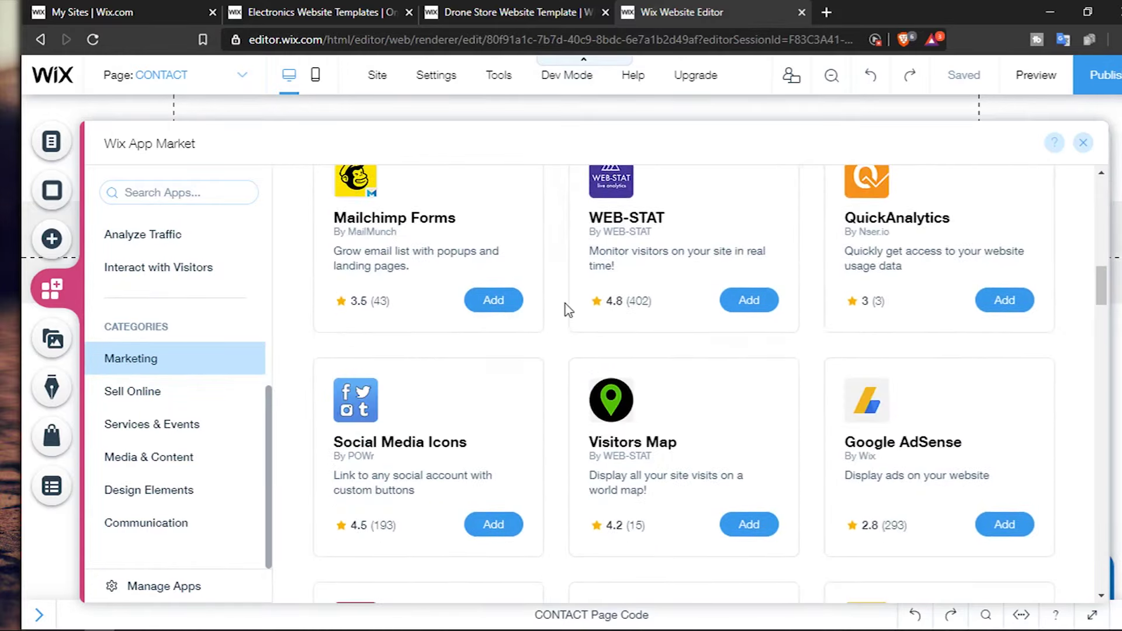
scroll(568, 310, down, 4)
scroll(759, 321, up, 4)
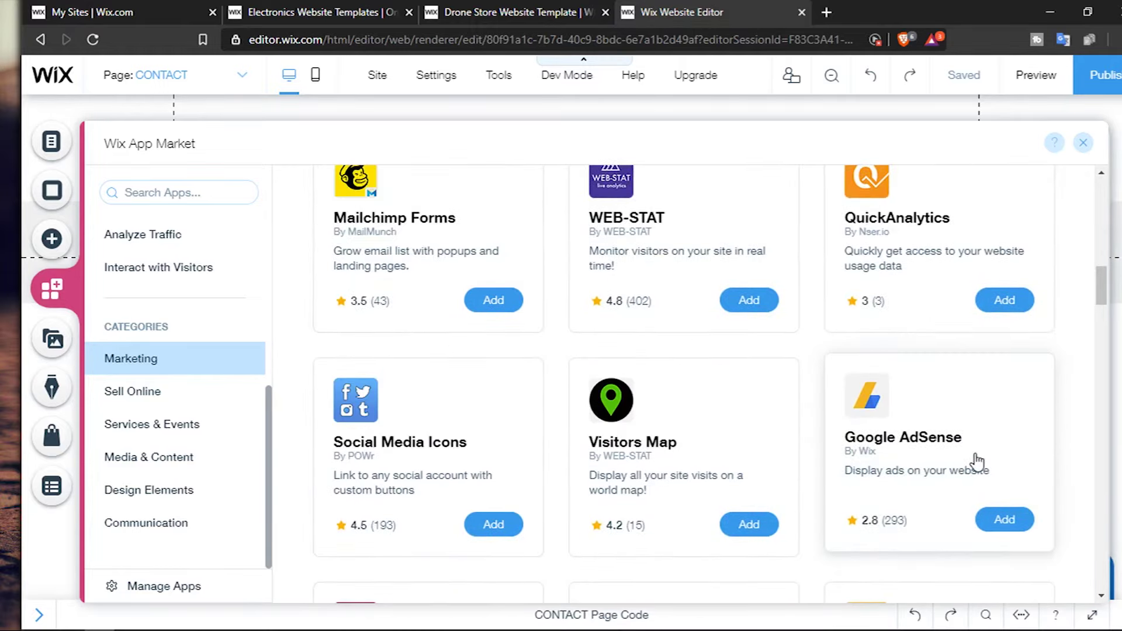
scroll(759, 455, down, 6)
scroll(641, 458, down, 8)
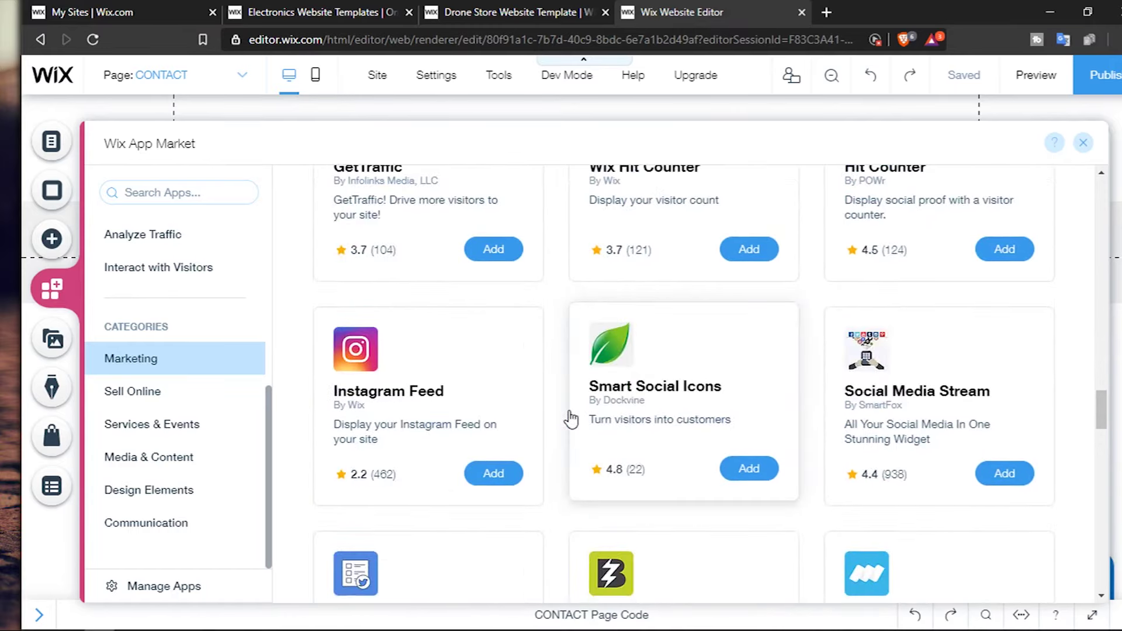
scroll(509, 387, down, 3)
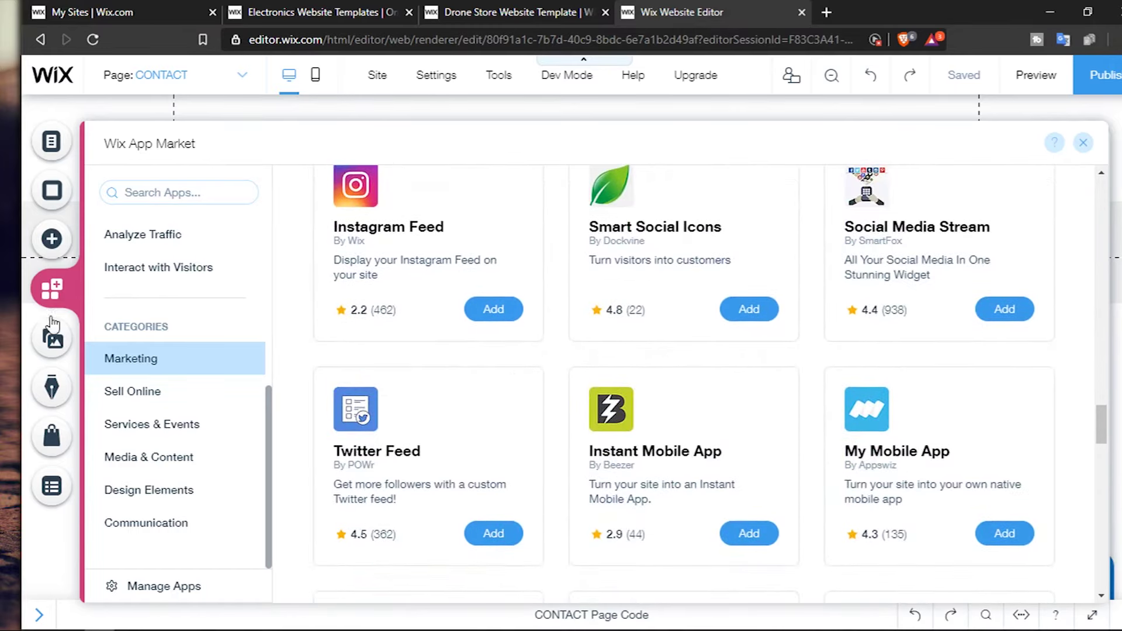
View the site's Media section and close it, and open the image chooser for the page background
click(53, 339)
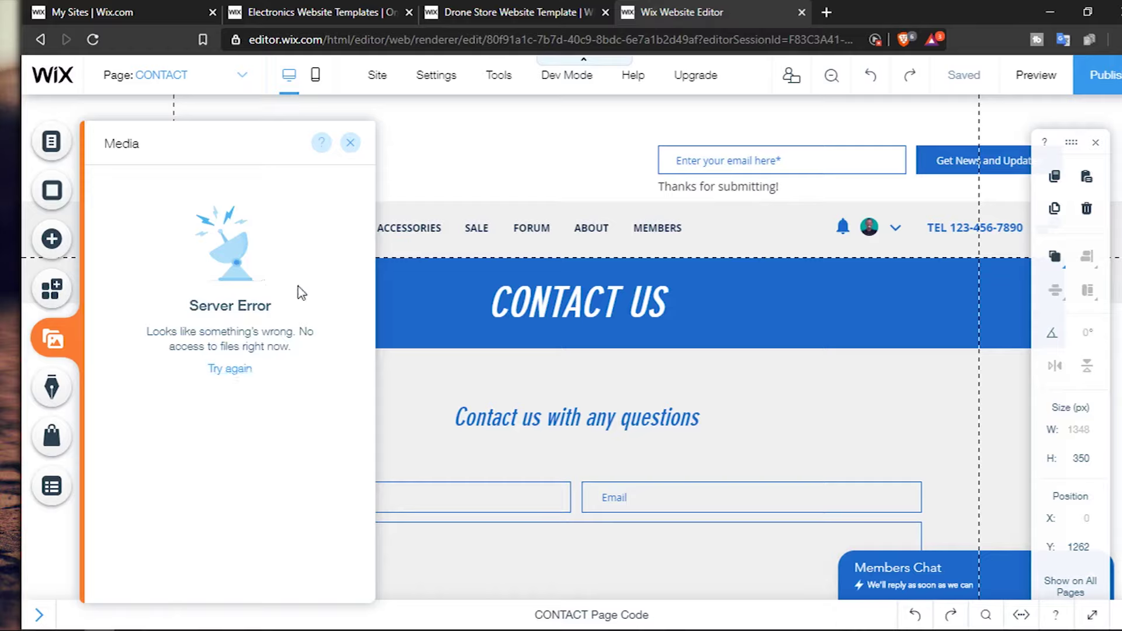
click(350, 143)
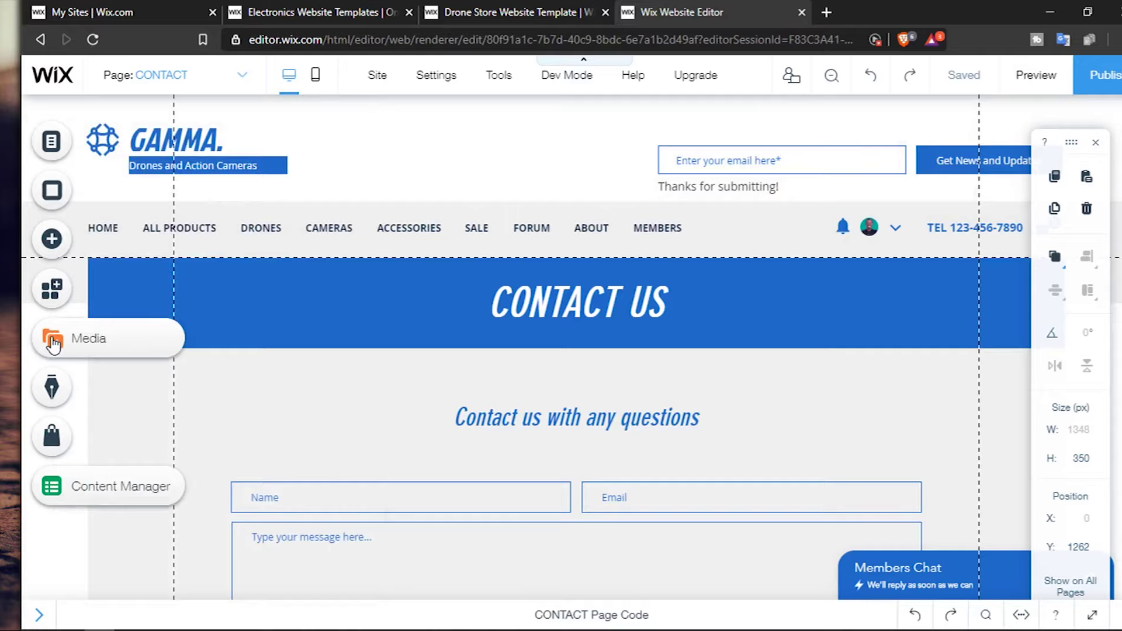
click(53, 191)
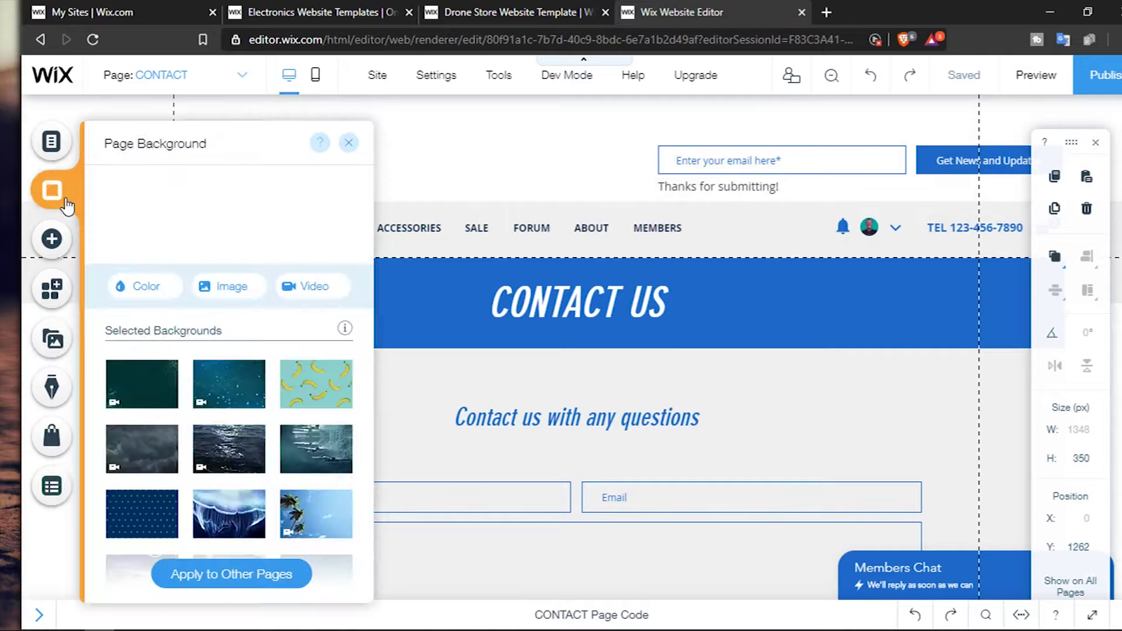
click(200, 285)
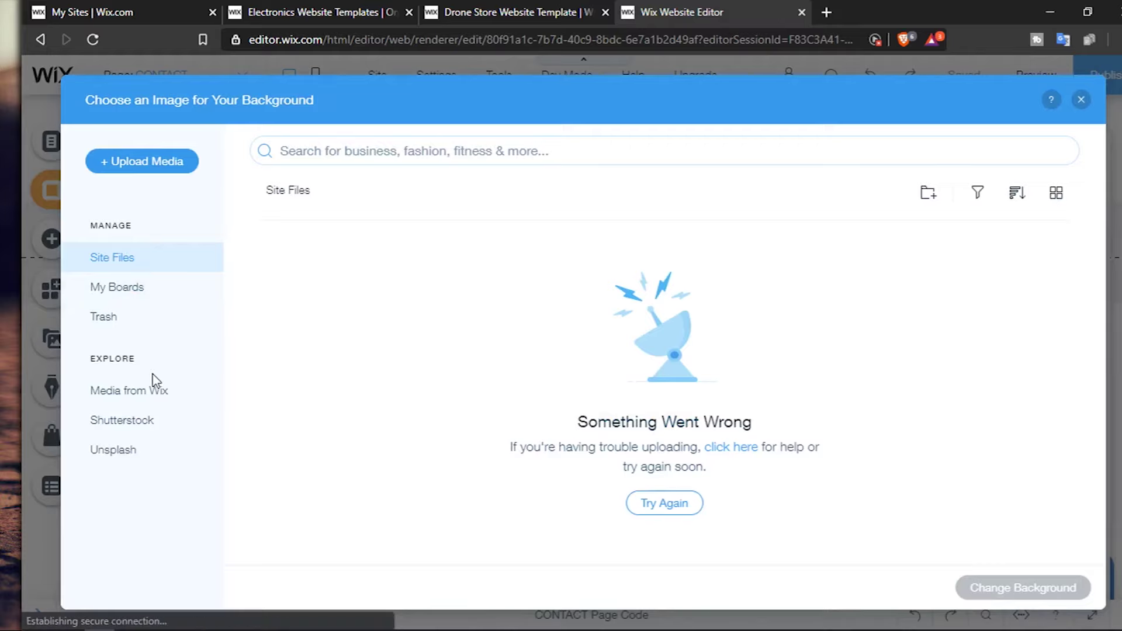
Check the media upload sources, open the file picker for uploading from the computer, and cancel the upload
click(146, 162)
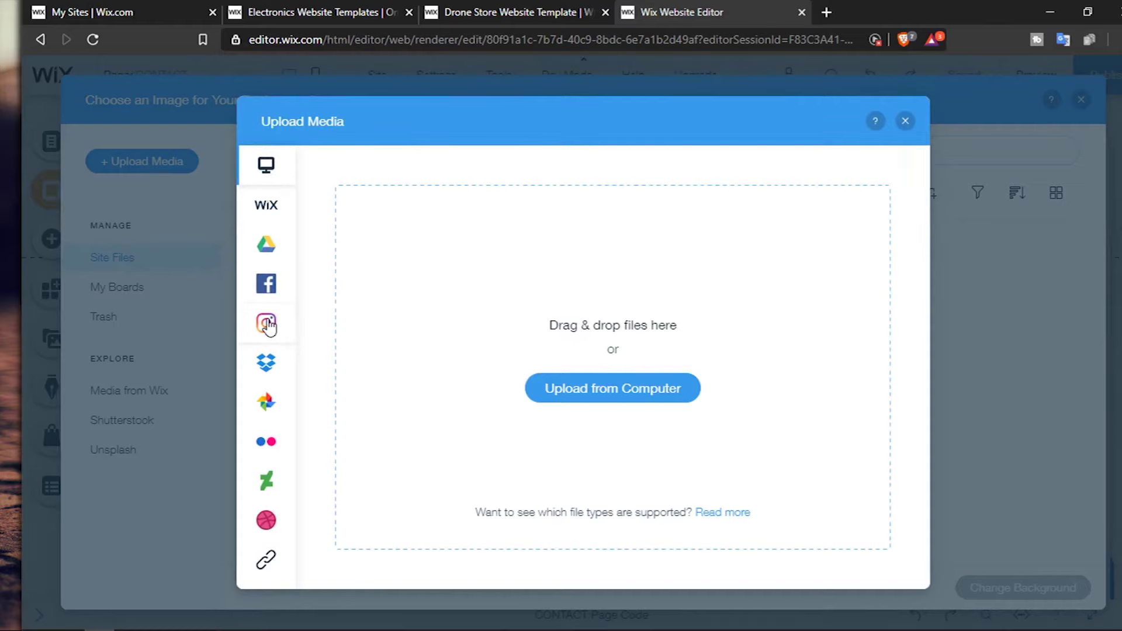
mouse_move(267, 325)
click(652, 402)
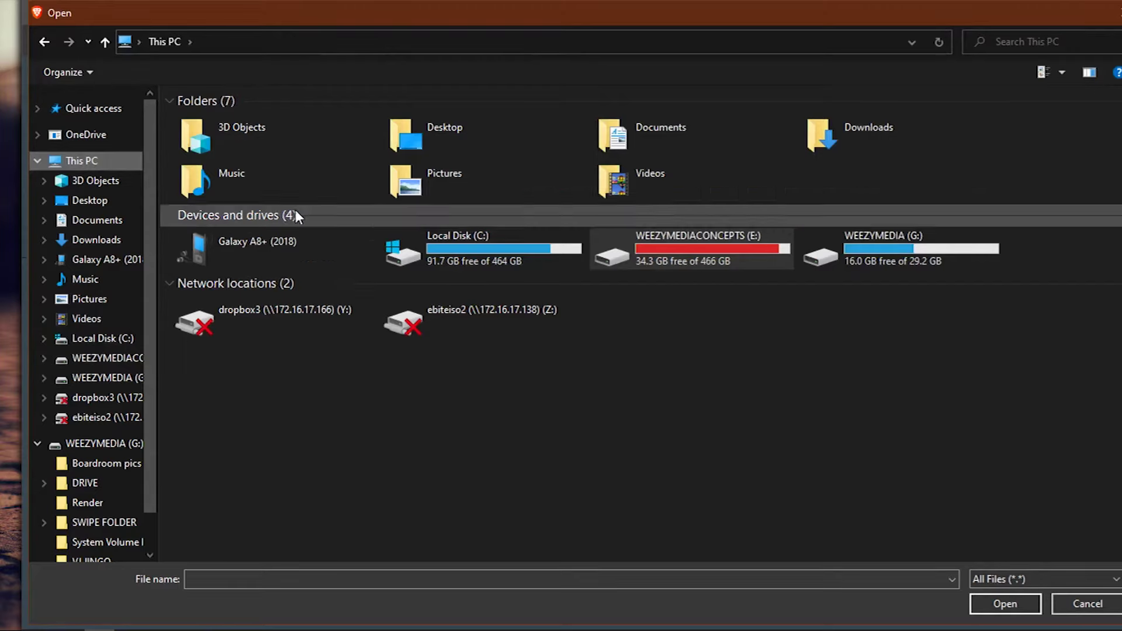
key(Escape)
click(906, 121)
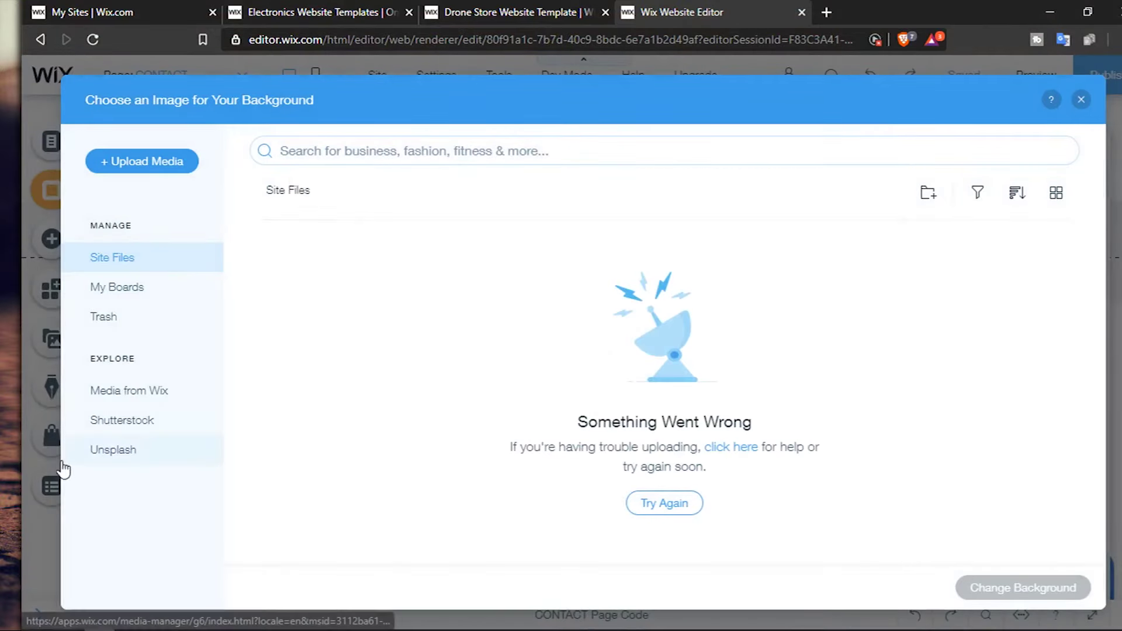
View the Shutterstock, Media from Wix and Unsplash image sources, and close the image chooser and page background settings
click(134, 426)
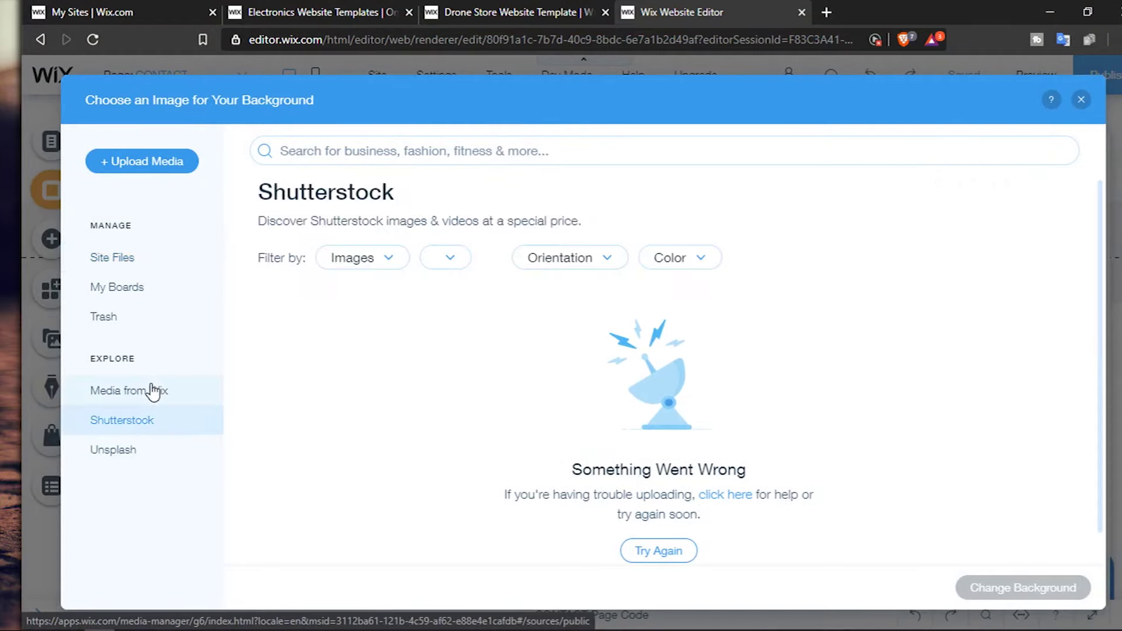
click(152, 391)
click(604, 157)
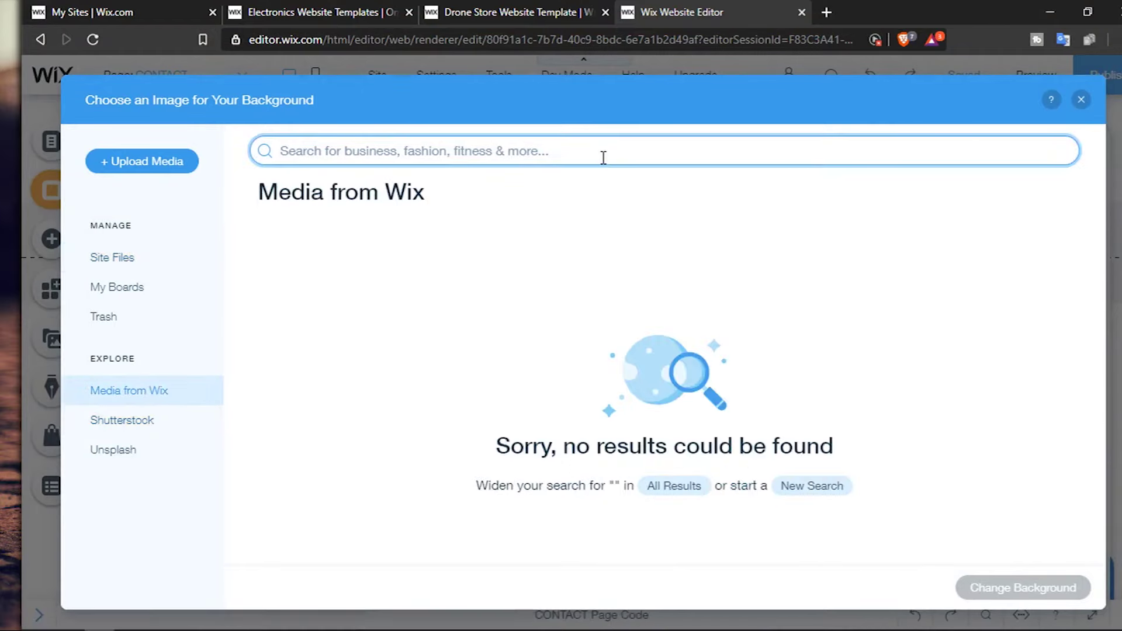
click(122, 454)
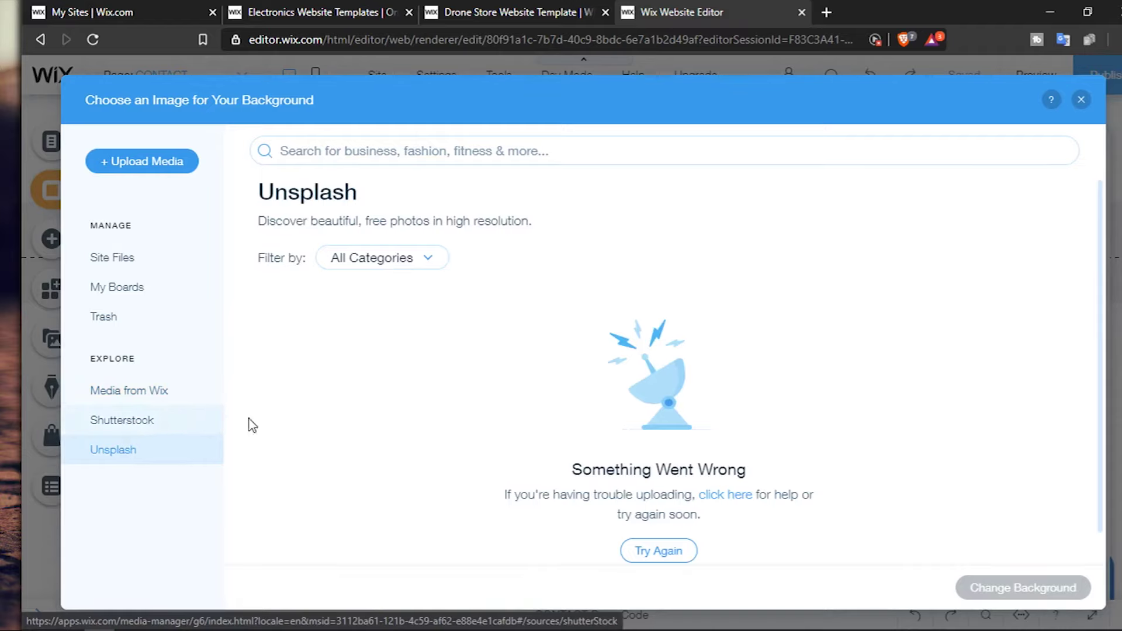
click(1082, 105)
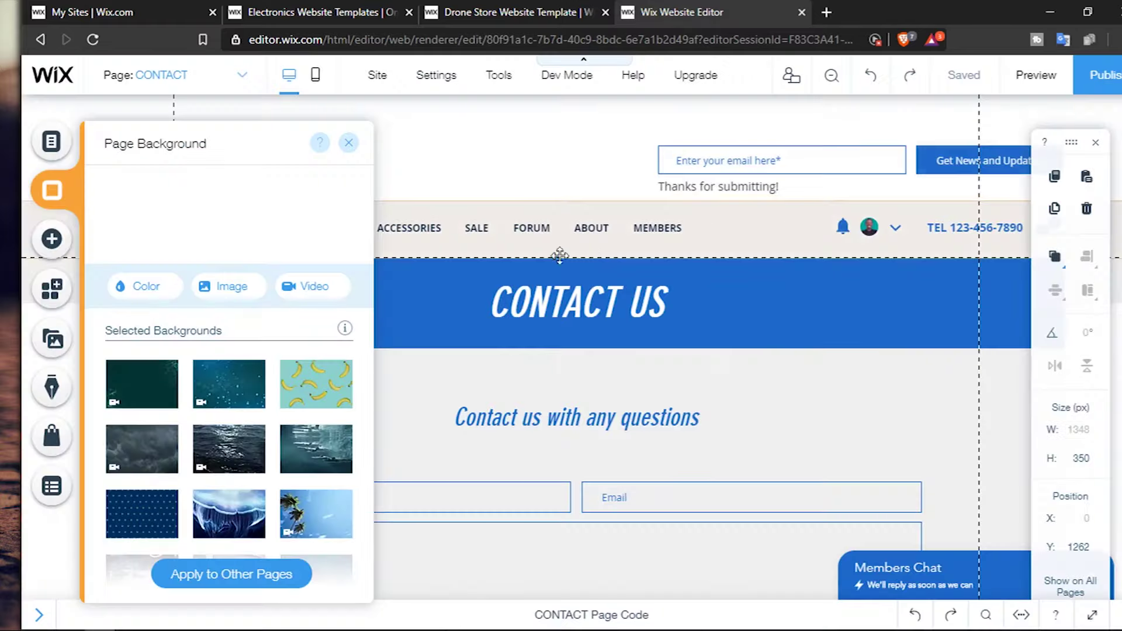
click(340, 145)
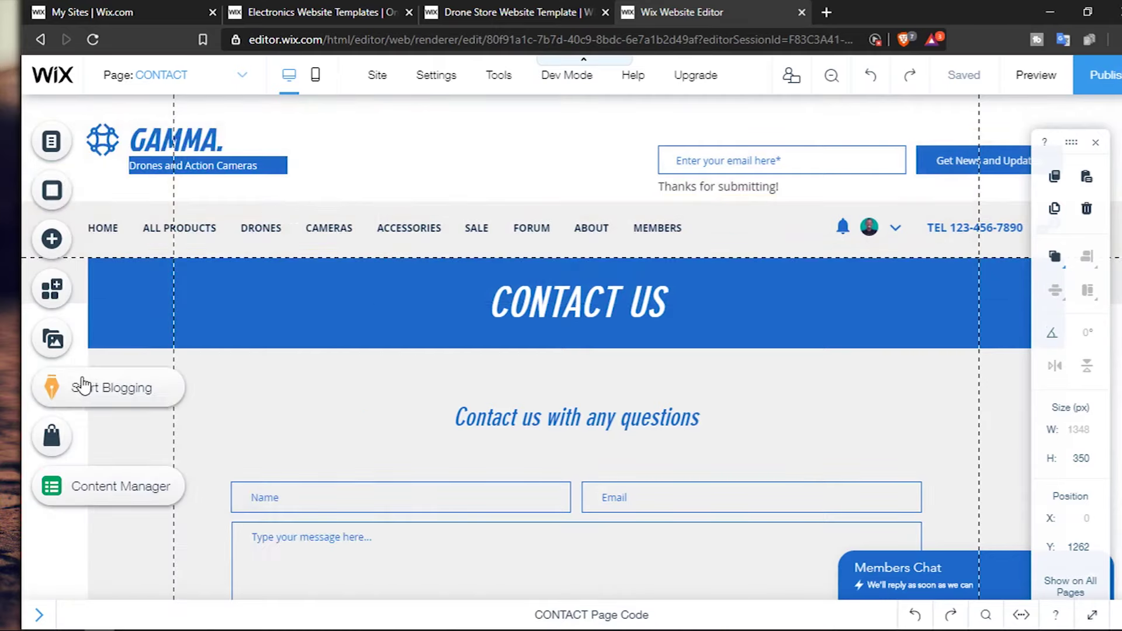
Add a blog to the site and close the Blog Manager
click(48, 399)
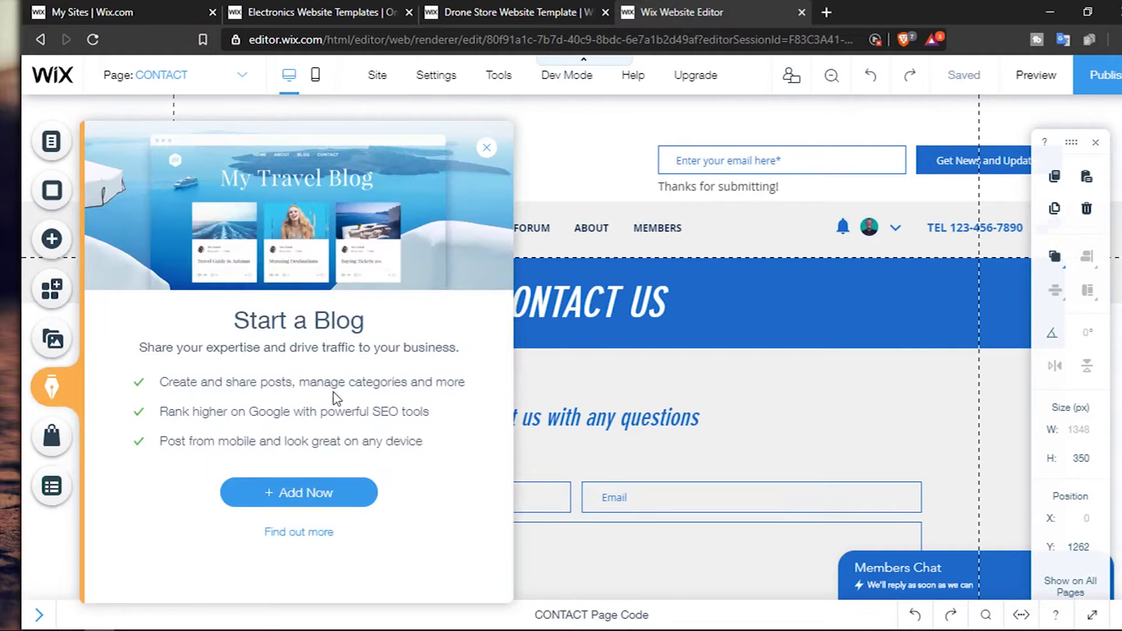
click(348, 490)
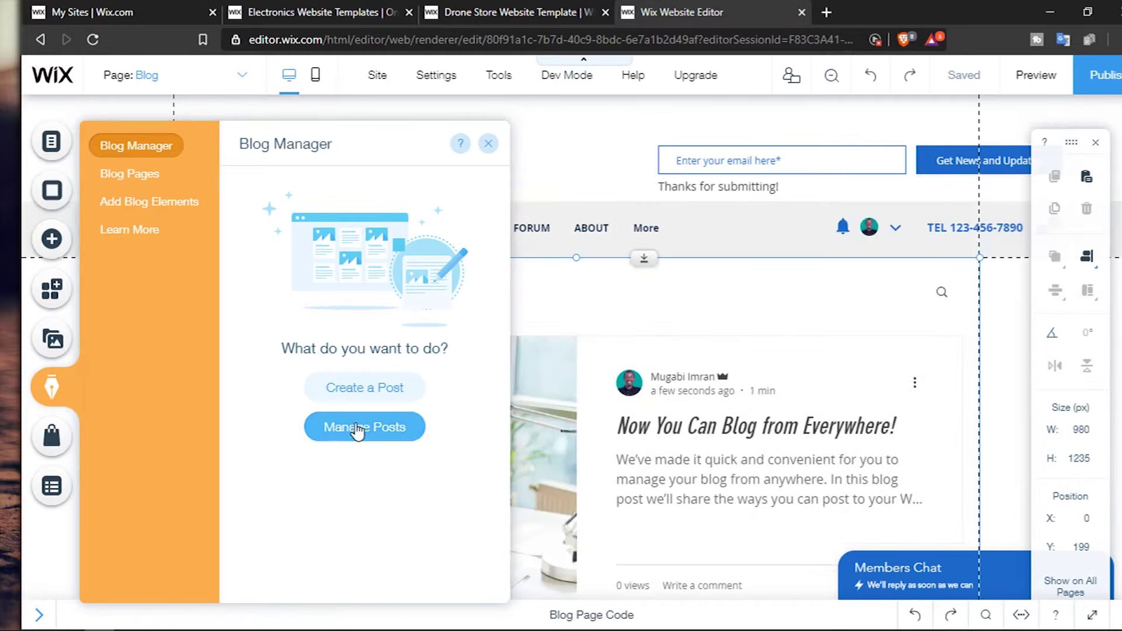
click(488, 144)
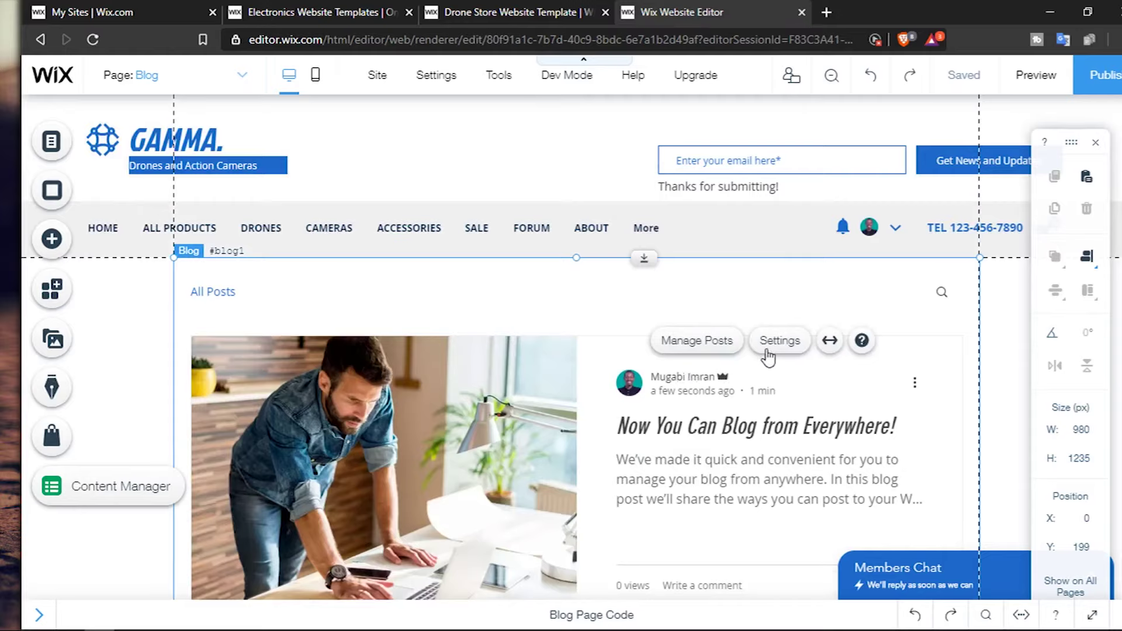
Try hiding the author image and publish date in the blog feed's display settings, and turn both back on
click(766, 350)
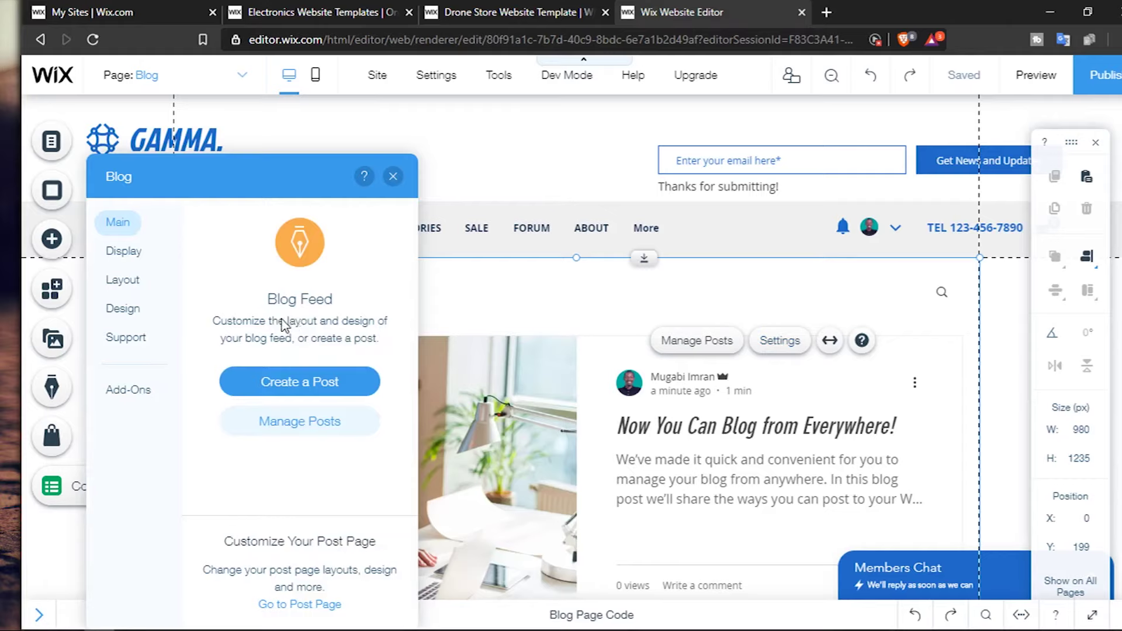
click(138, 258)
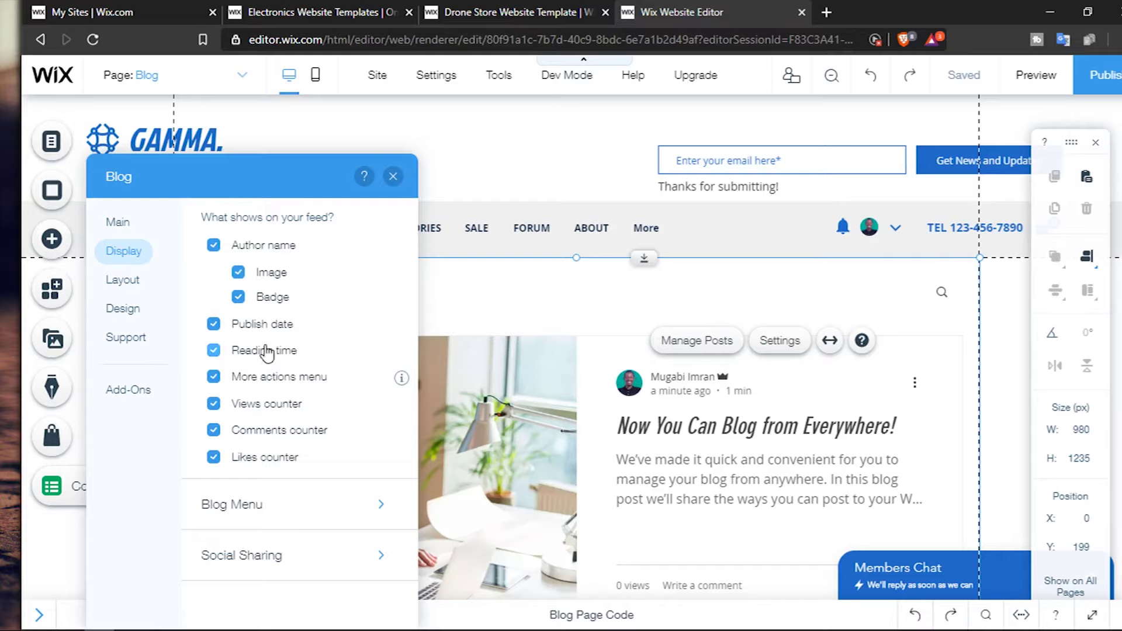
click(239, 275)
click(238, 275)
click(213, 324)
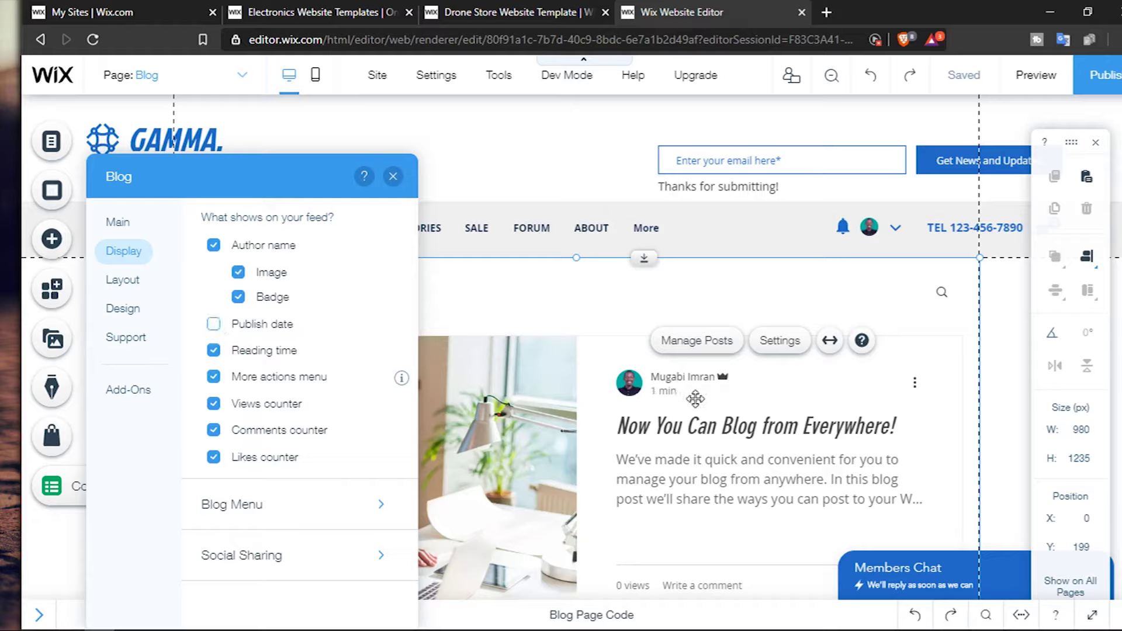
click(217, 325)
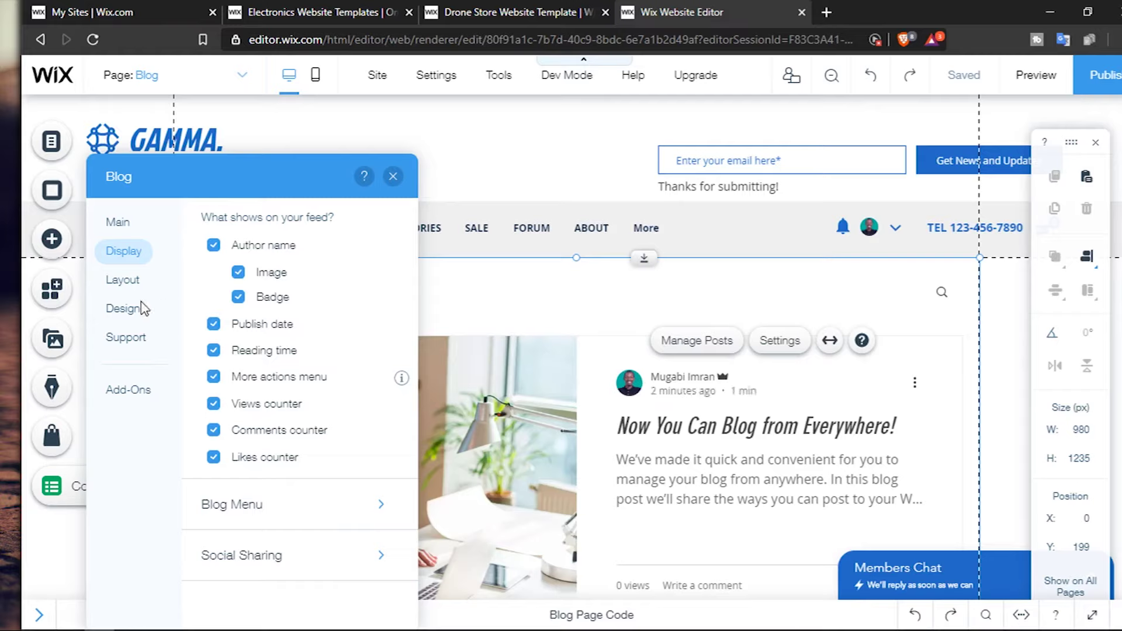
Review the blog feed's layout choices, post loading options and posts-per-load setting
click(124, 283)
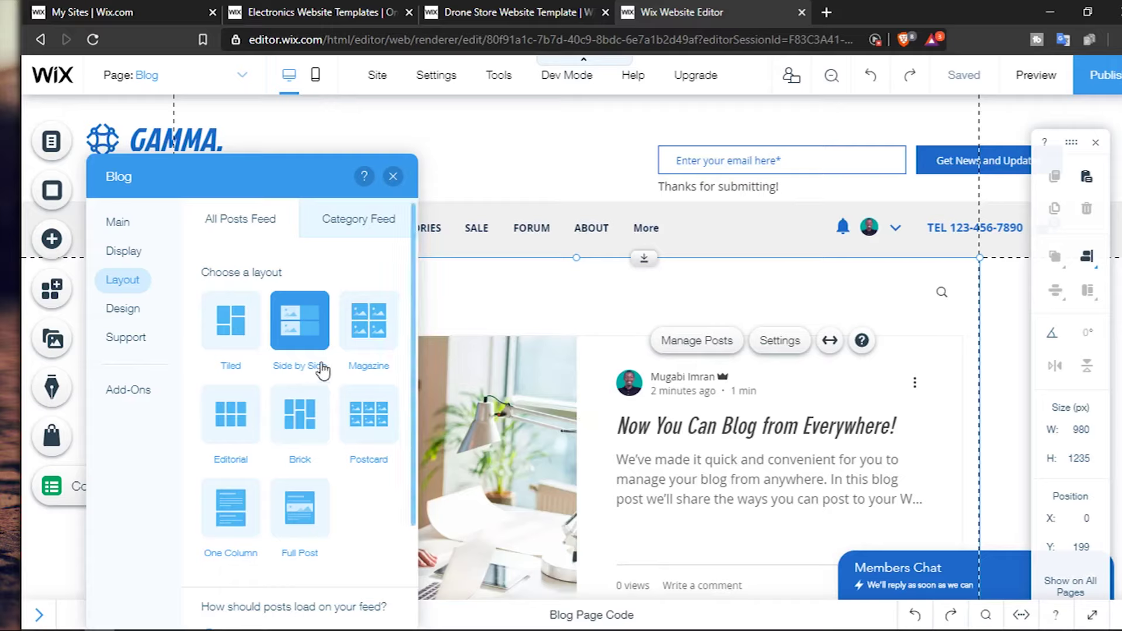
scroll(324, 365, down, 2)
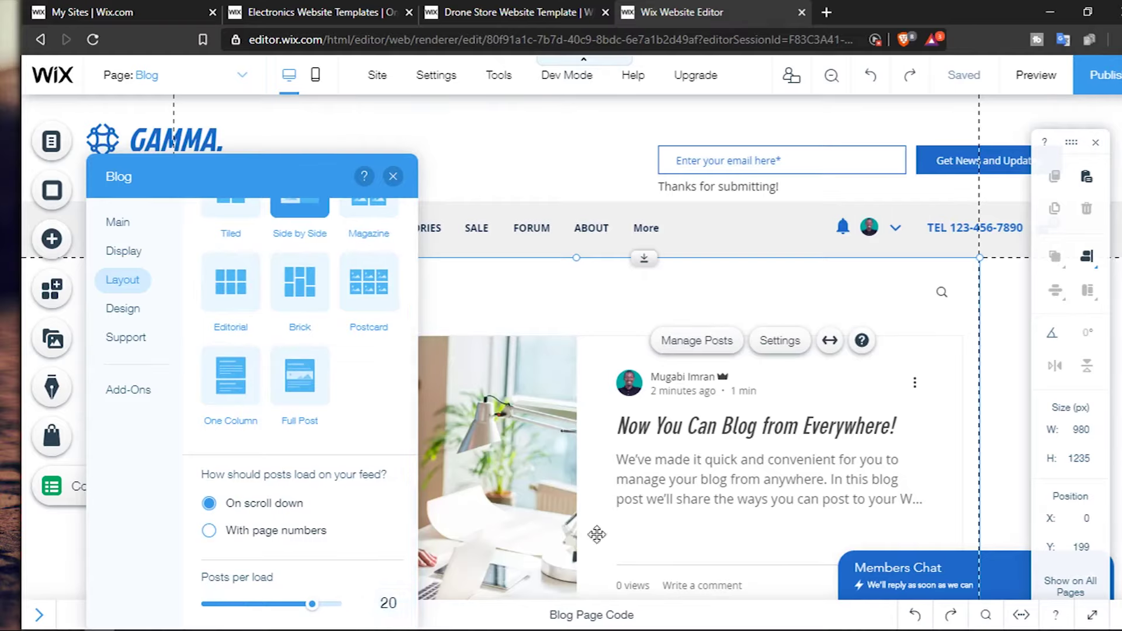
scroll(823, 465, down, 10)
scroll(823, 465, up, 10)
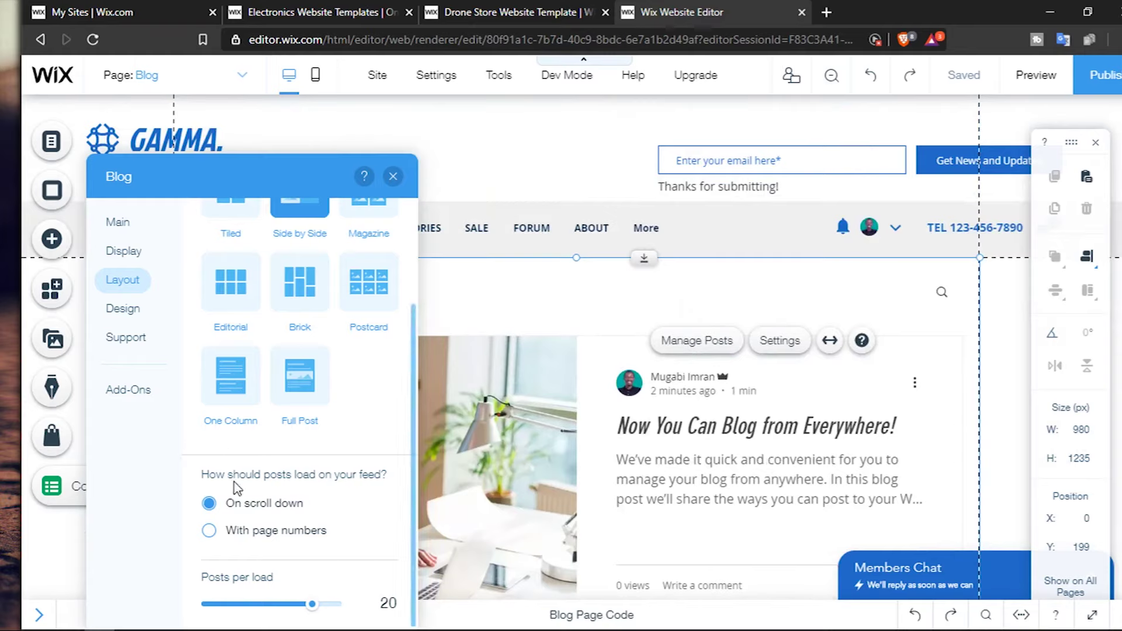
View the design settings for the blog's posts feed, and close the blog settings
click(145, 315)
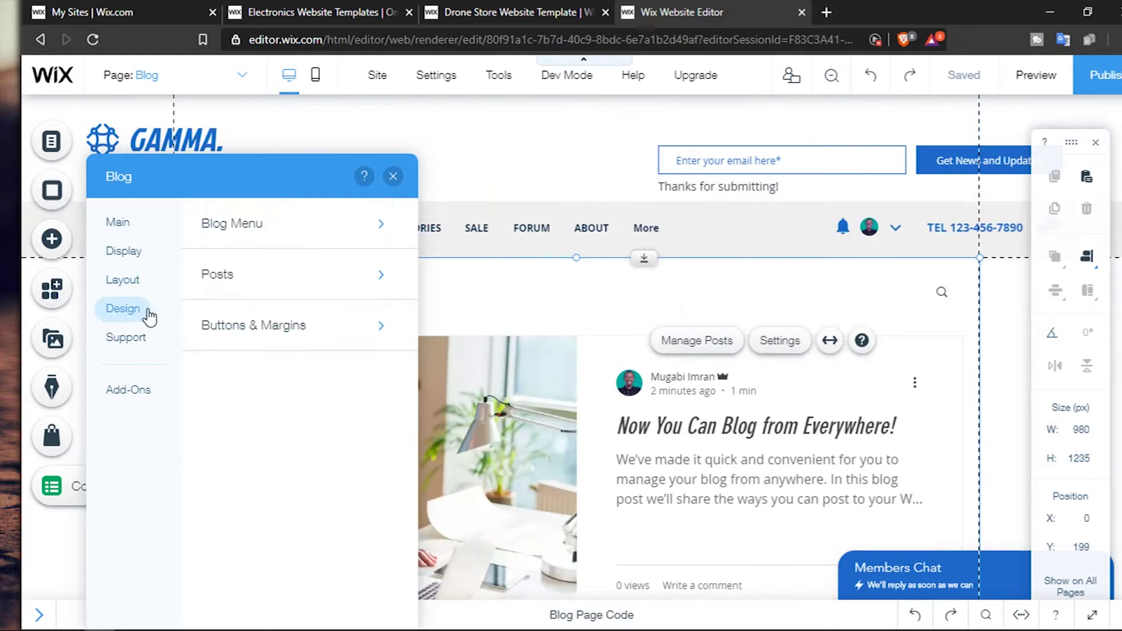
click(381, 276)
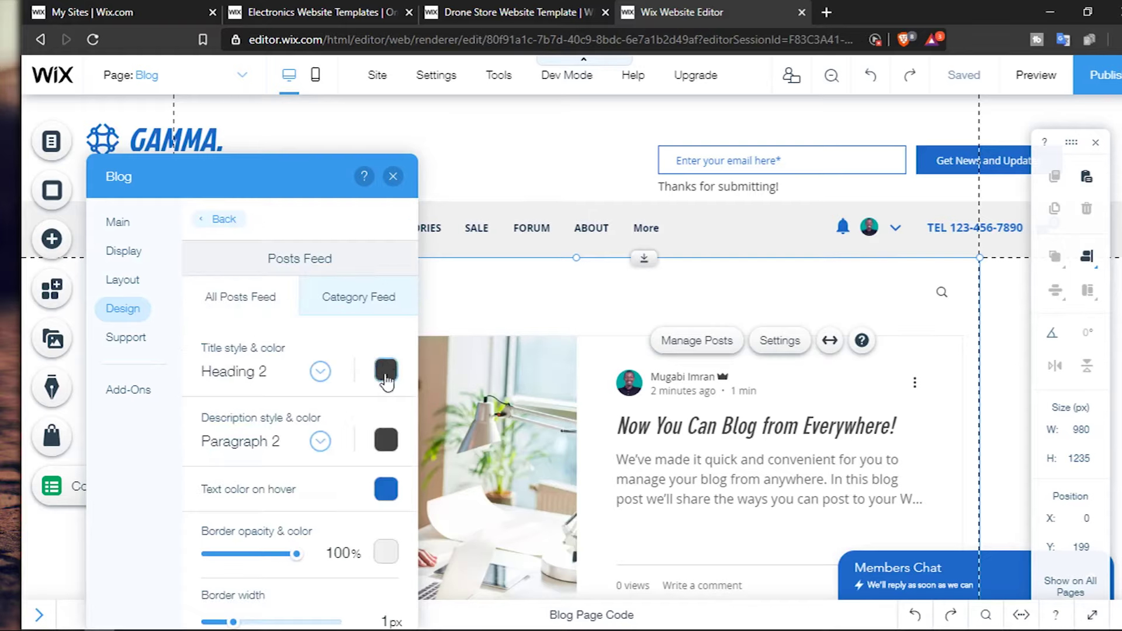
scroll(250, 428, down, 2)
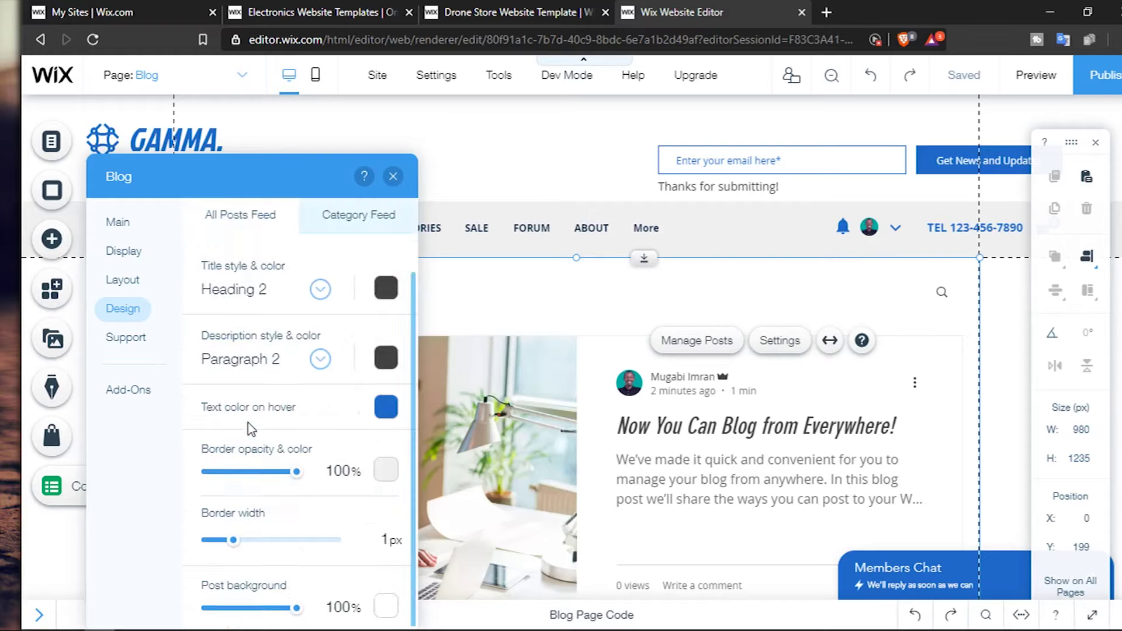
scroll(251, 428, up, 2)
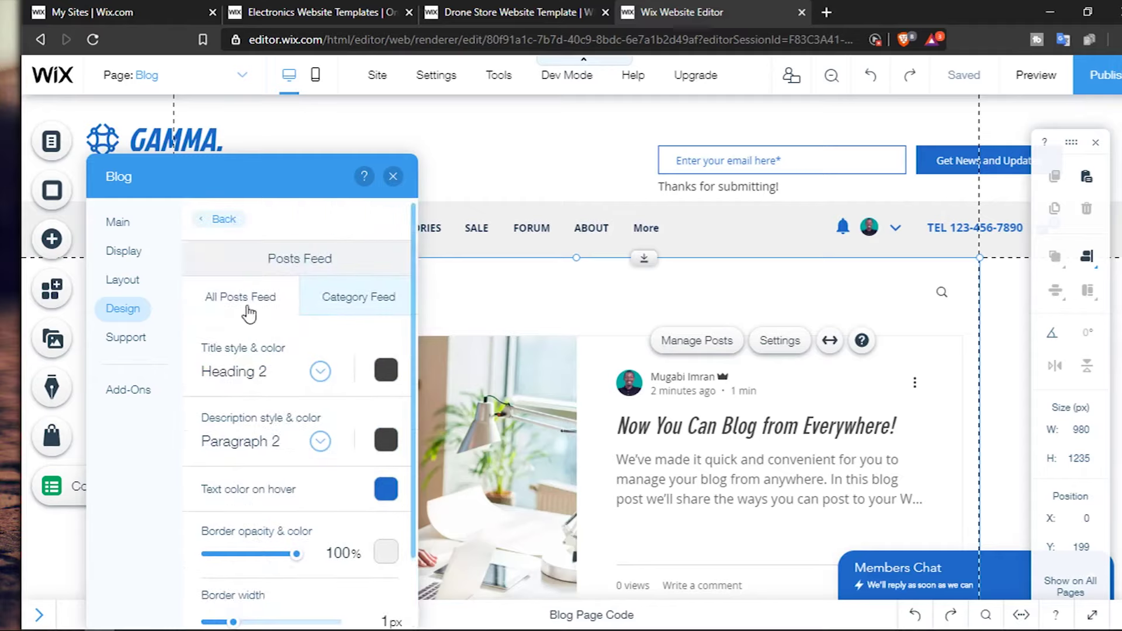
click(393, 178)
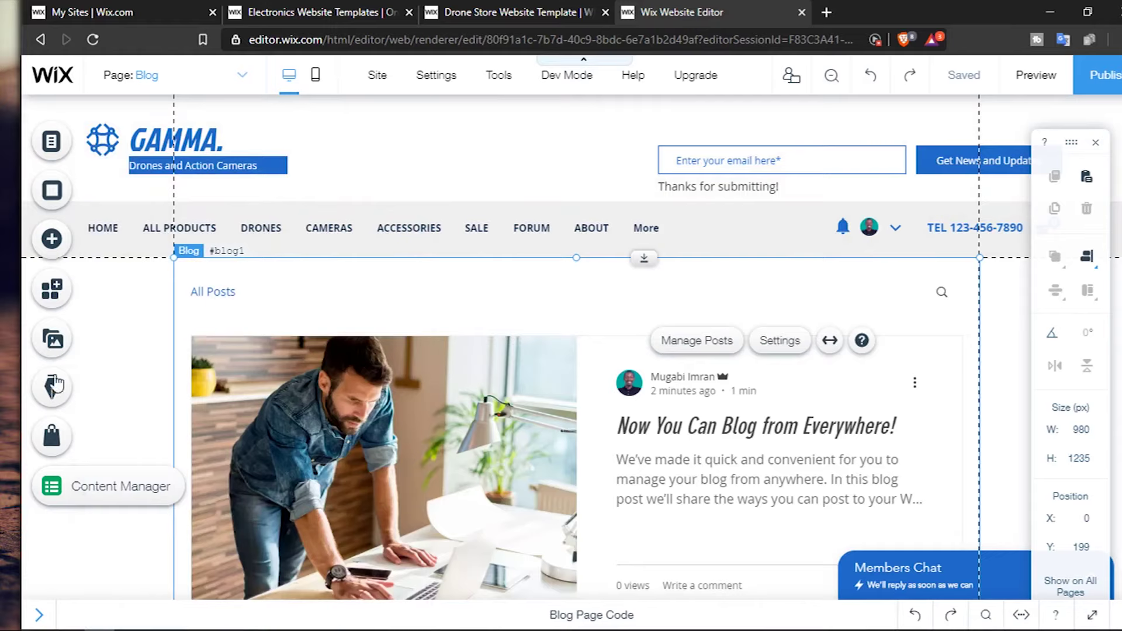
Get started with the store, dismiss the product gallery introduction, and open a new product form from the Store Manager
click(58, 445)
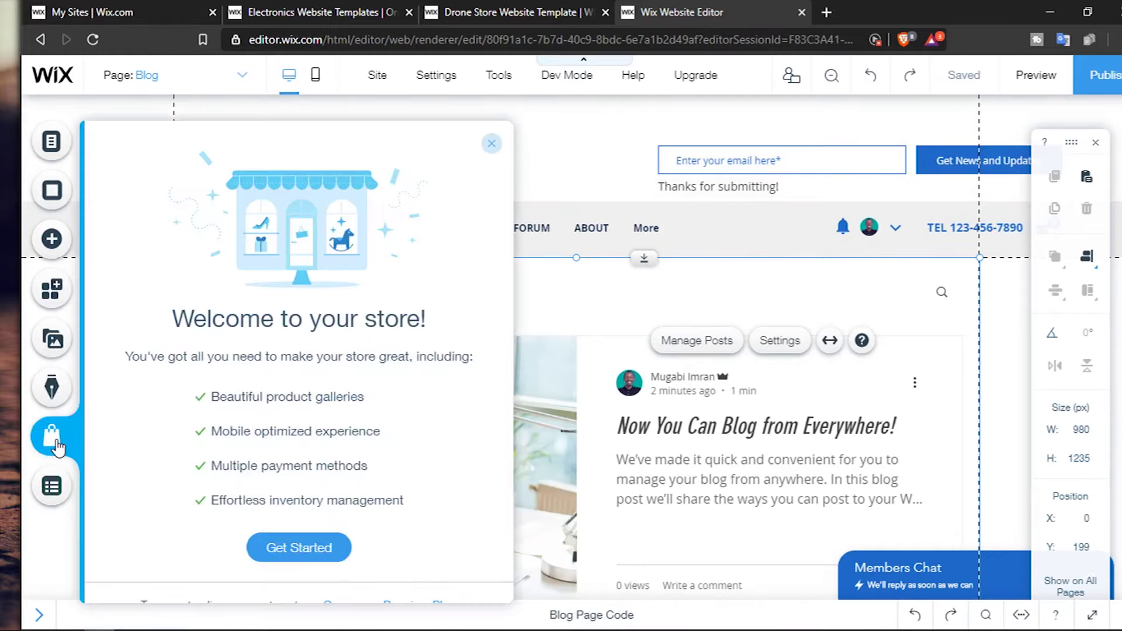
click(333, 554)
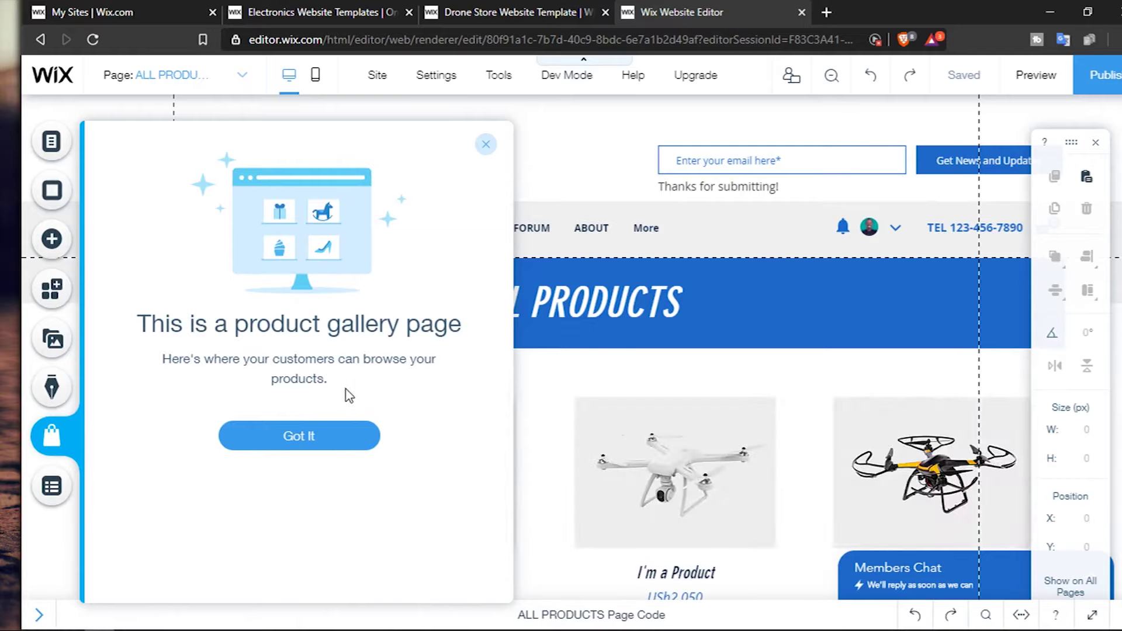
click(301, 438)
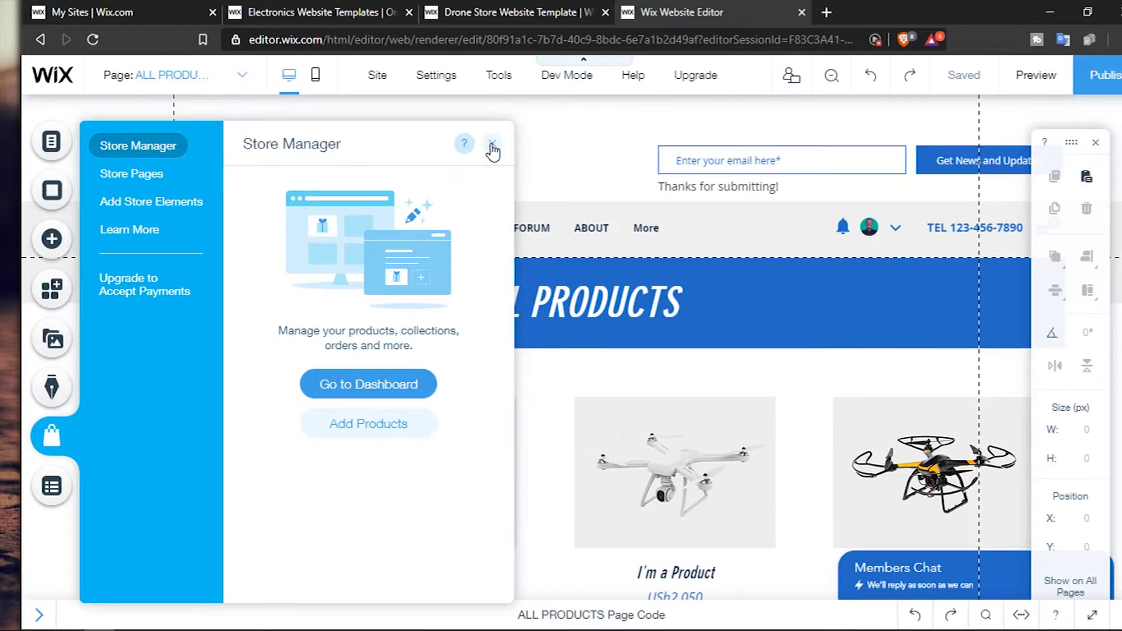
click(385, 396)
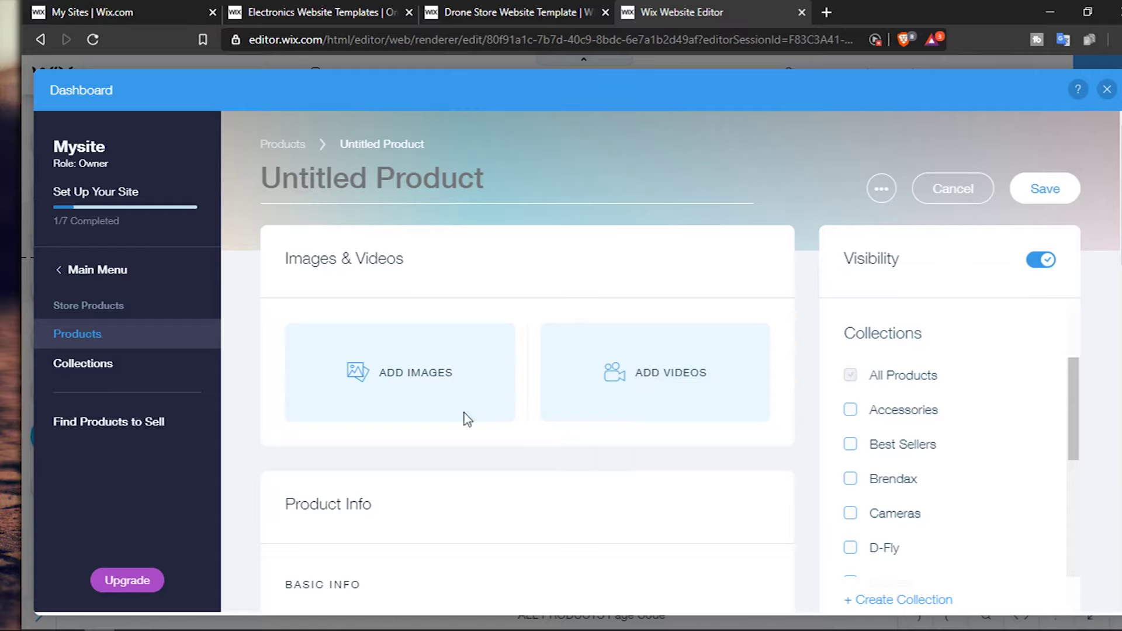
Open and close the new product's image chooser, and try the On Sale option before turning it back off
click(383, 365)
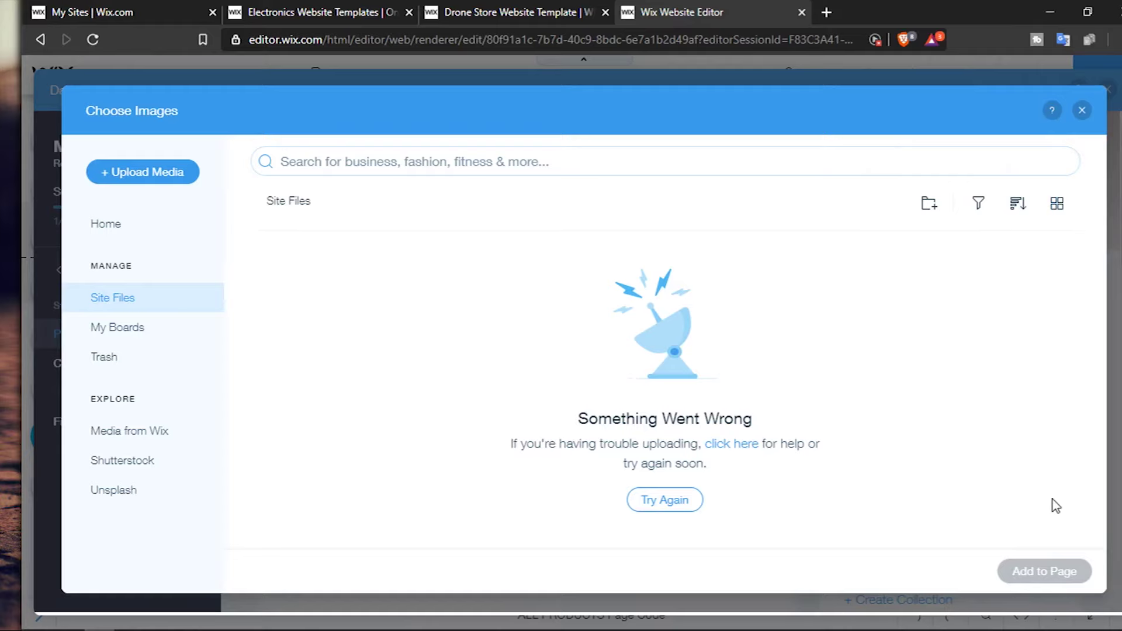
click(1081, 111)
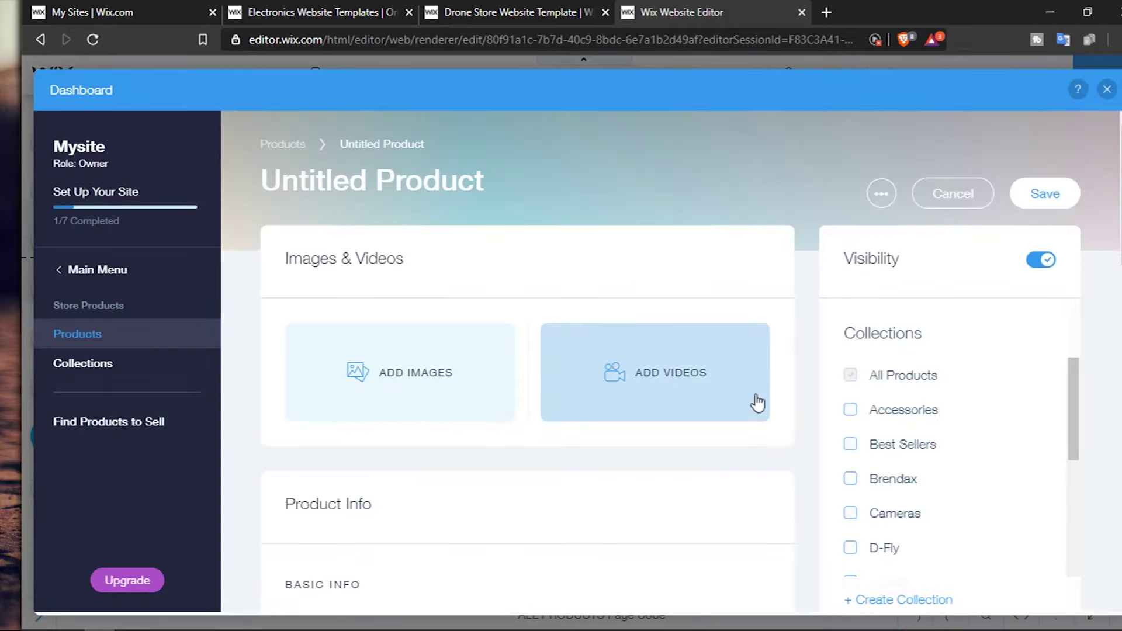
scroll(584, 468, down, 10)
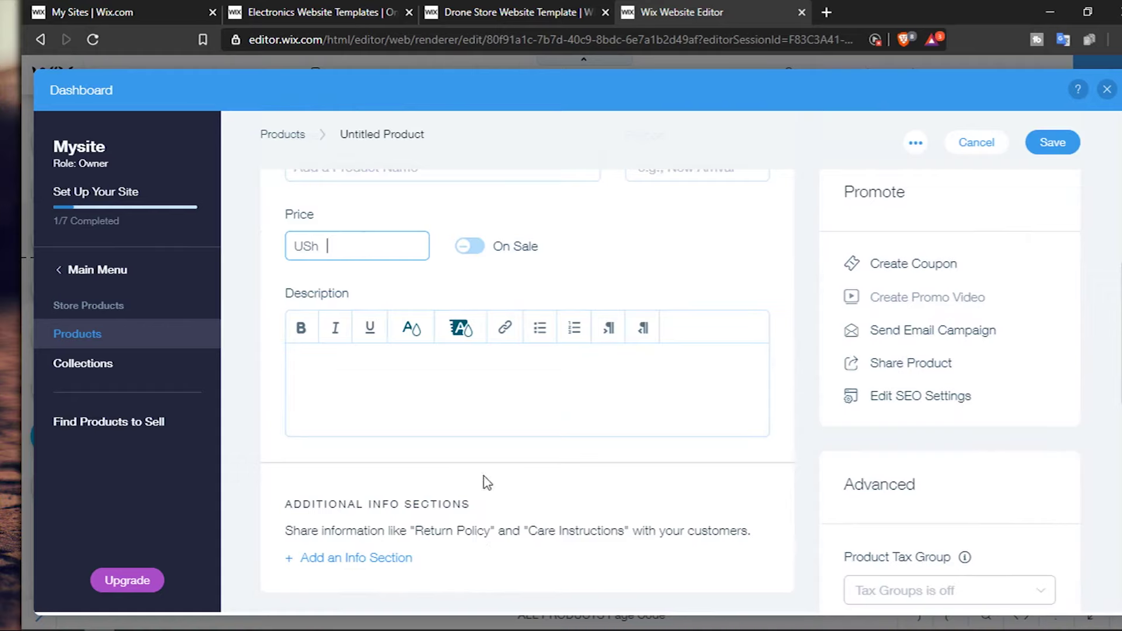
click(469, 246)
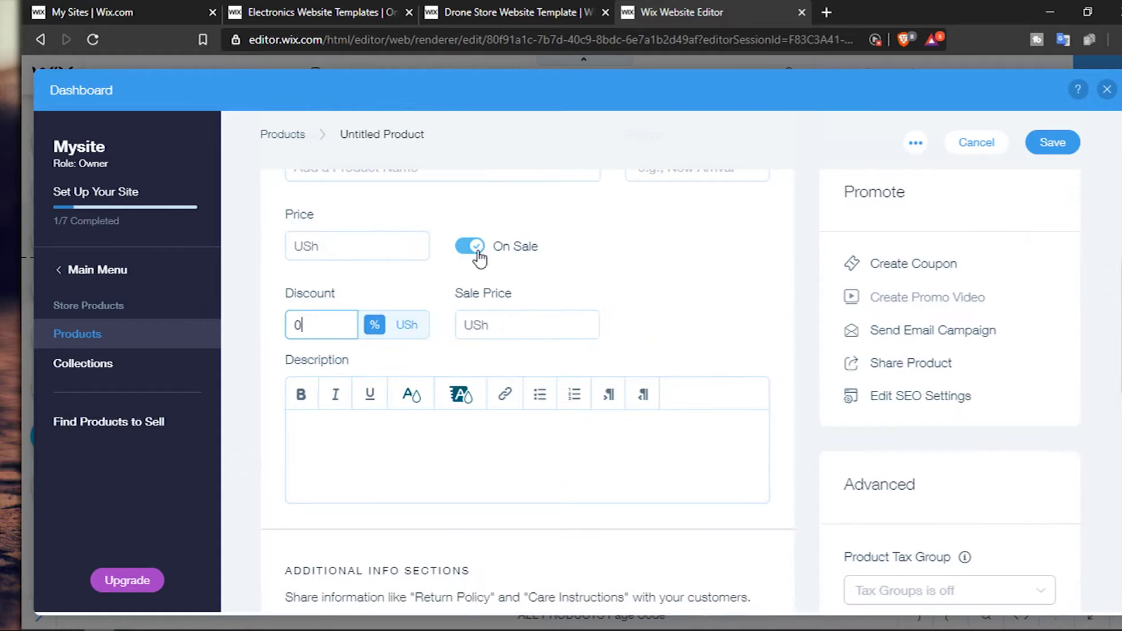
click(473, 250)
click(477, 395)
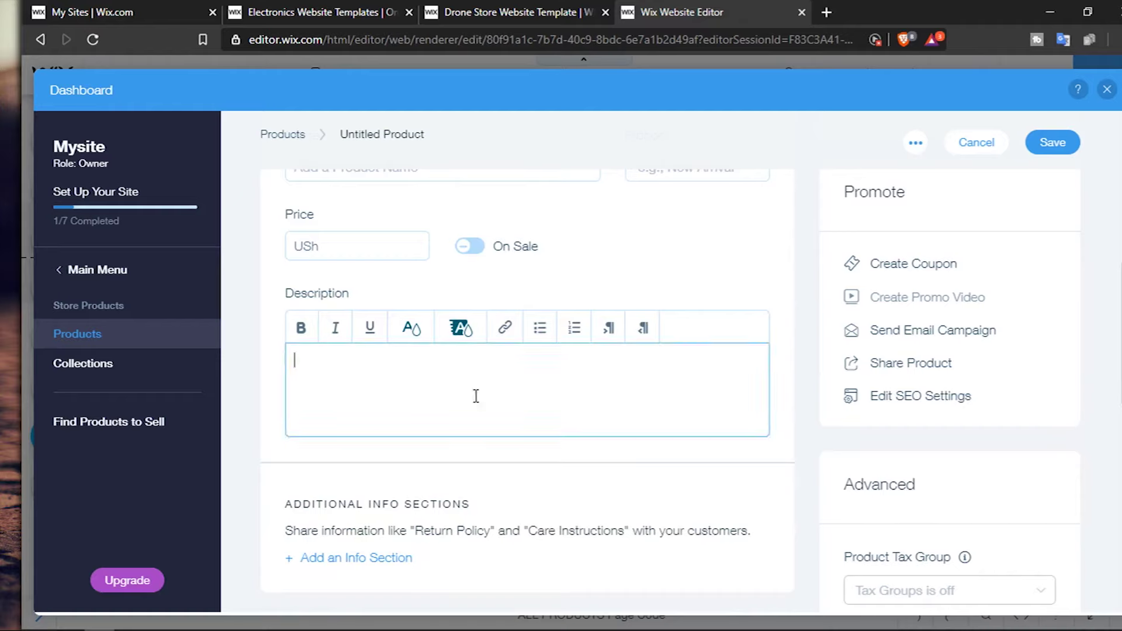
View the product options and inventory sections, and open and close the Add Product Option form
scroll(654, 411, down, 9)
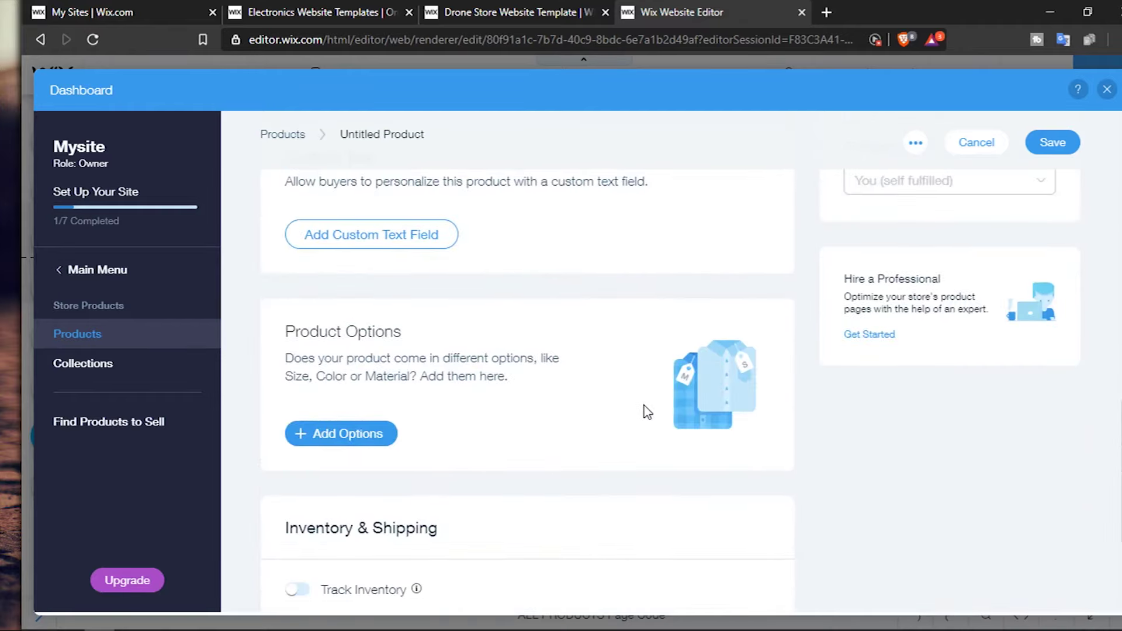
scroll(507, 397, down, 3)
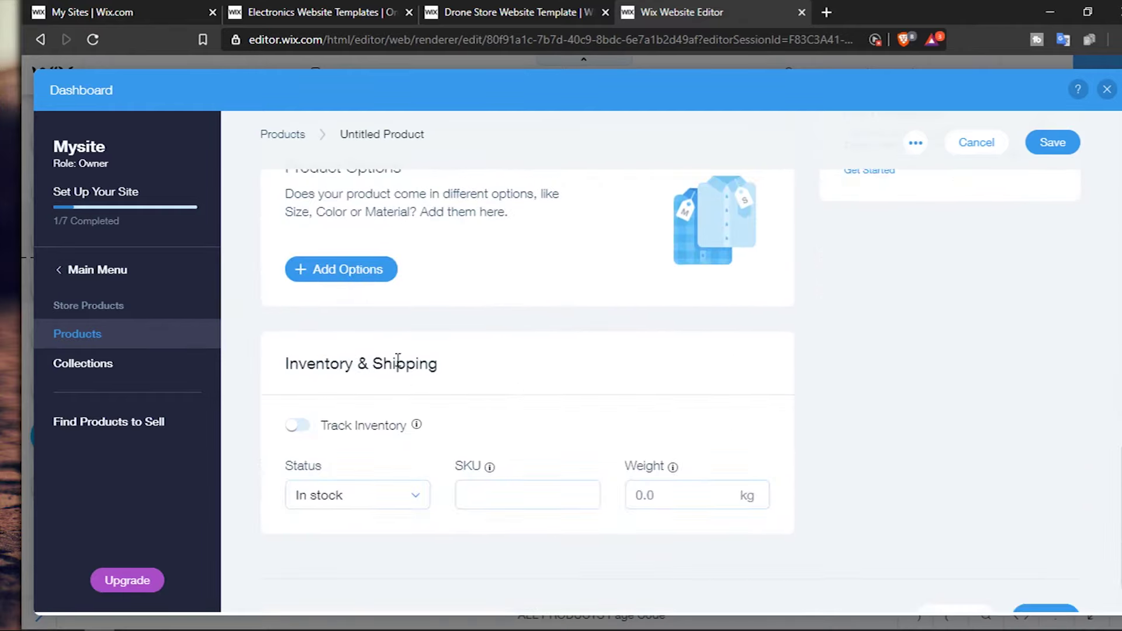
click(351, 273)
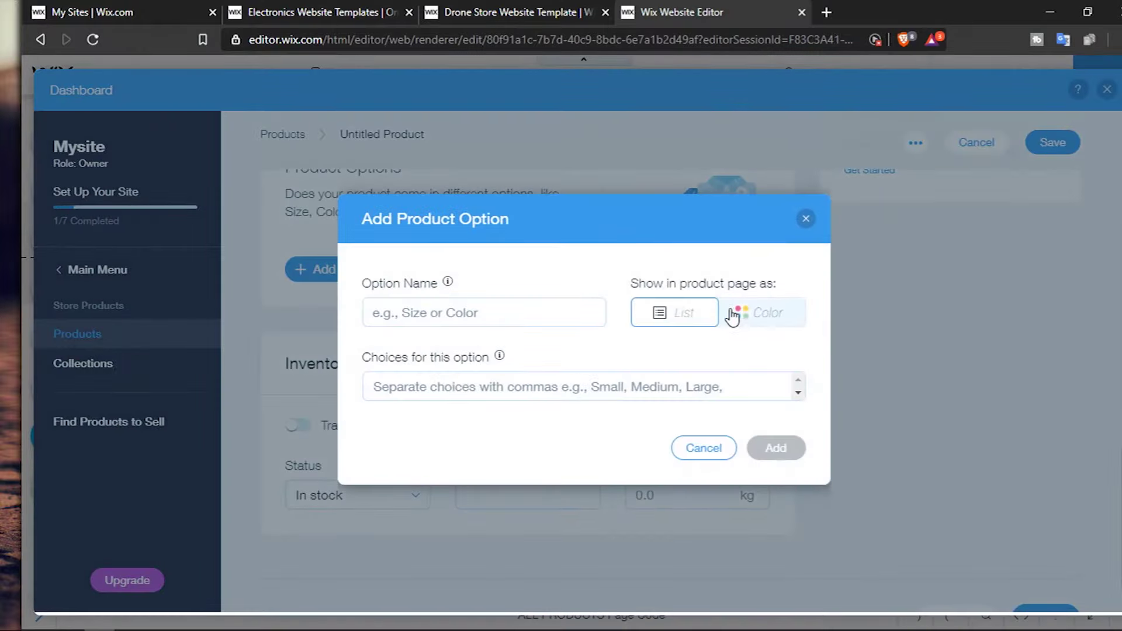
click(806, 222)
Review the new product form's collections, promotion and basic info sections
scroll(804, 267, up, 10)
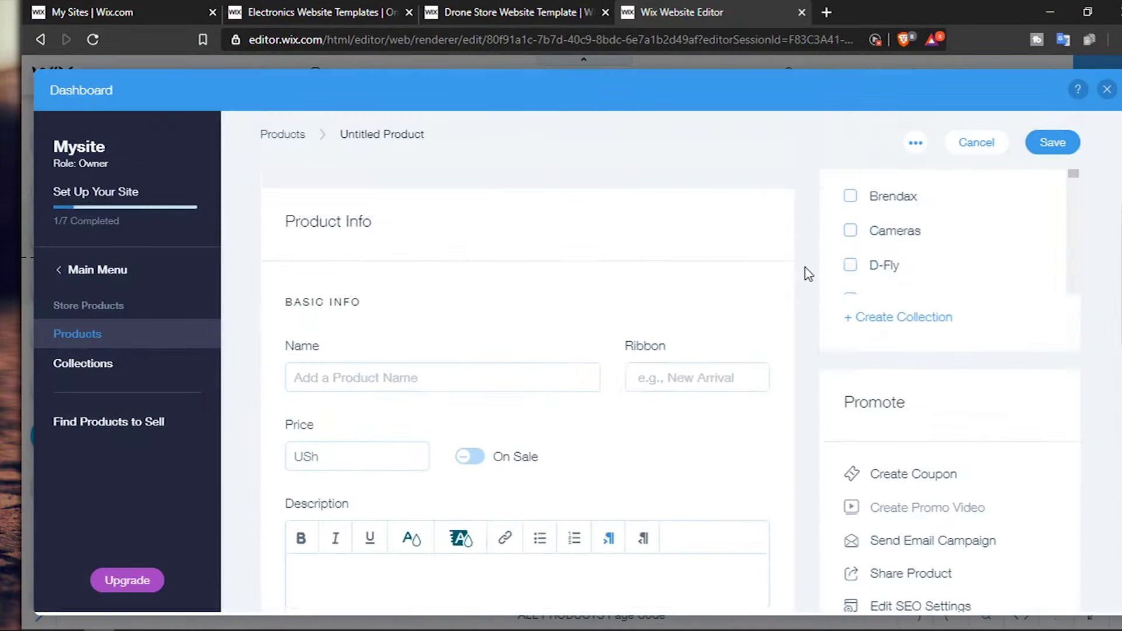
scroll(789, 356, down, 1)
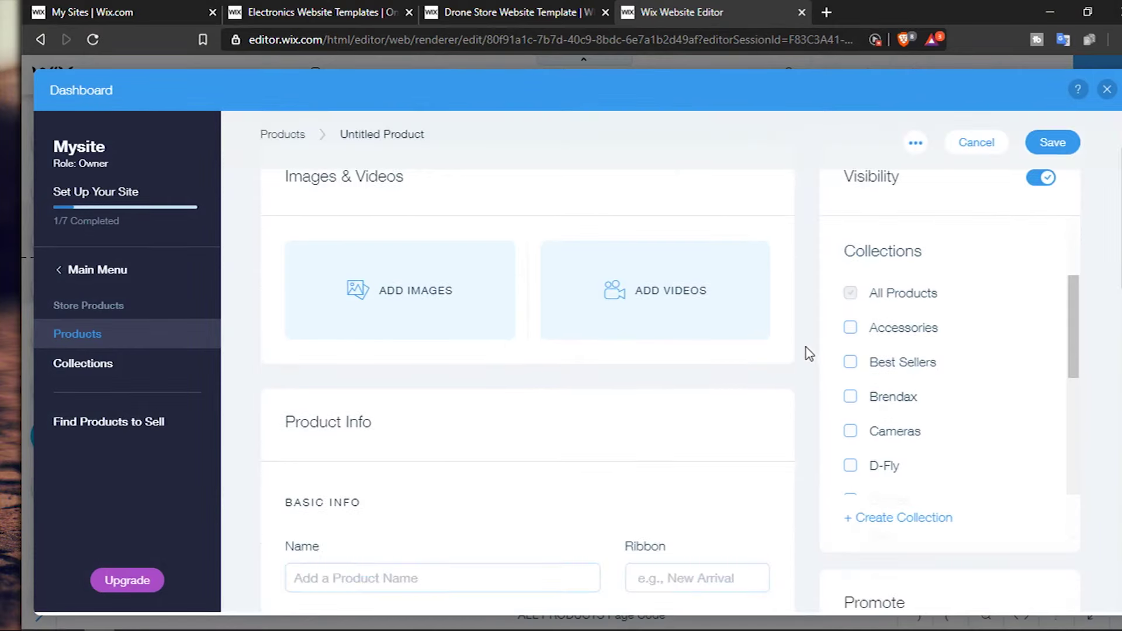
scroll(822, 412, down, 5)
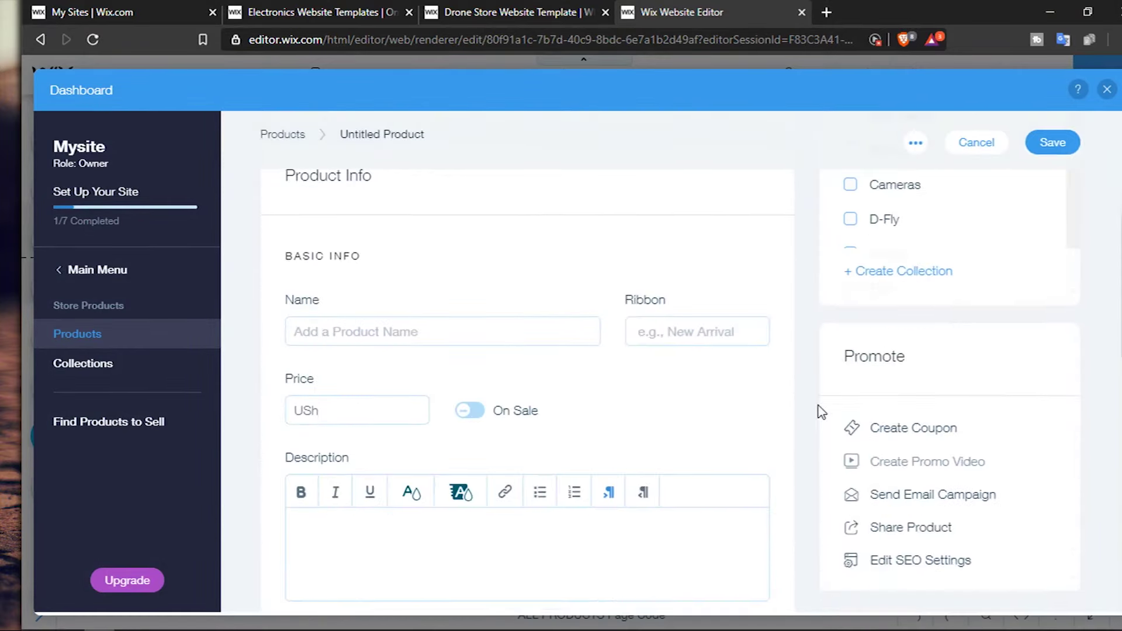
scroll(822, 412, up, 3)
scroll(822, 412, up, 5)
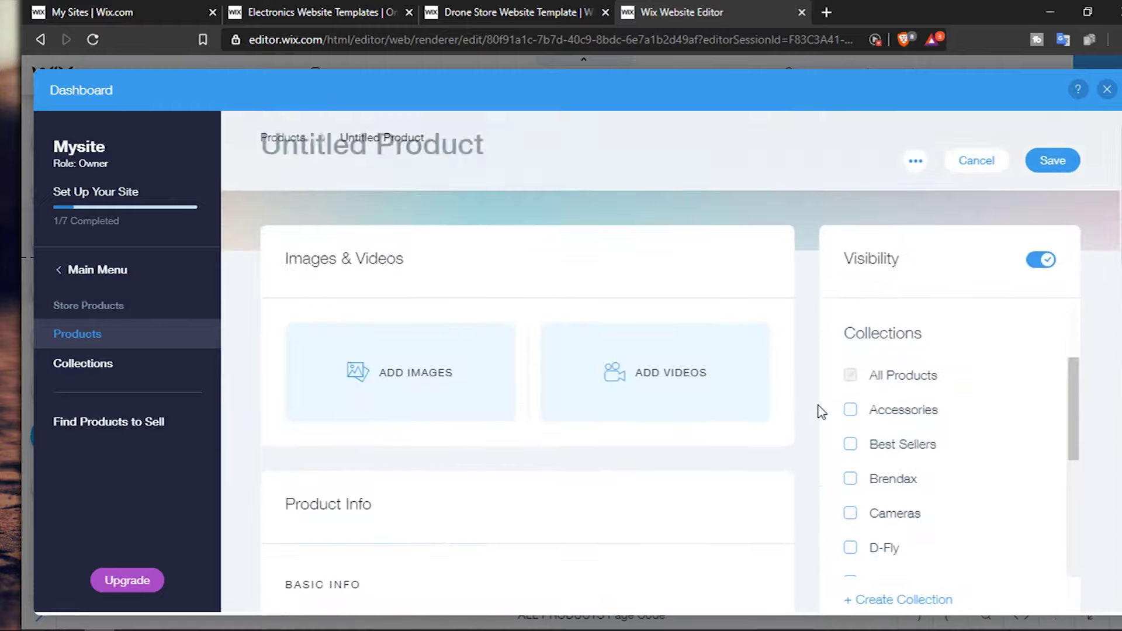
Open the store's collections list and look through the product collections
click(66, 377)
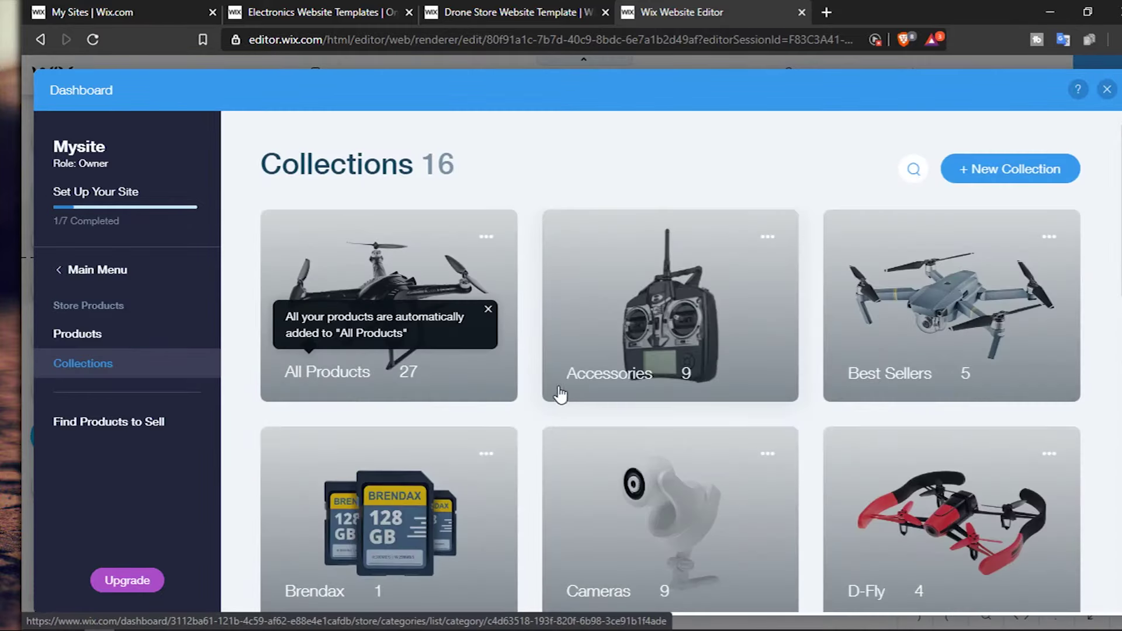
scroll(1040, 346, down, 10)
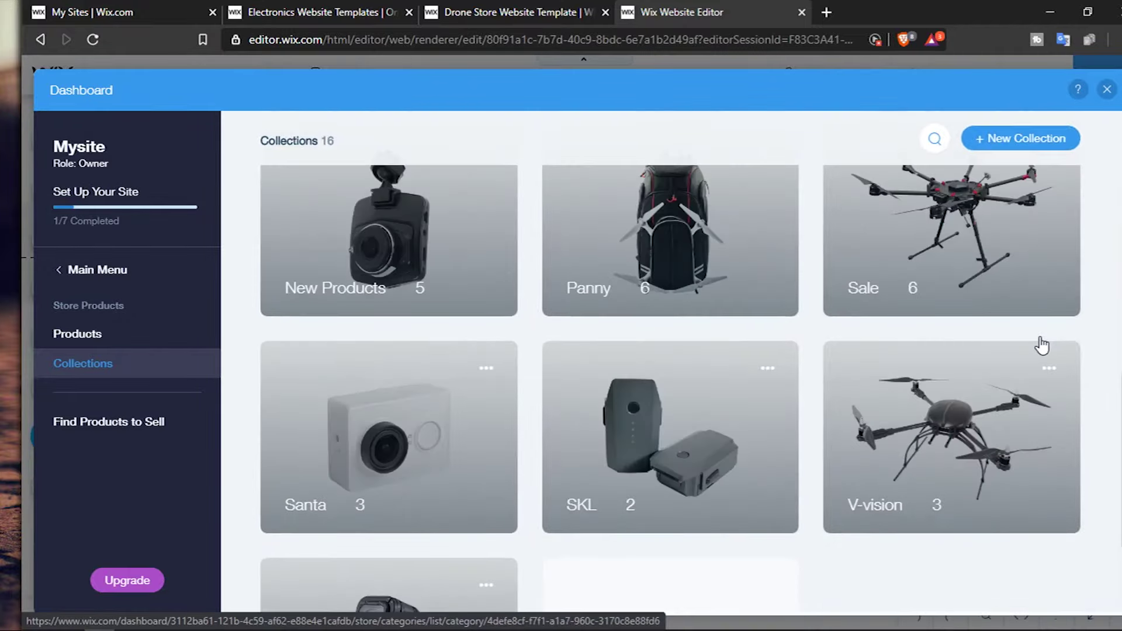
scroll(1043, 345, down, 2)
scroll(1040, 345, up, 5)
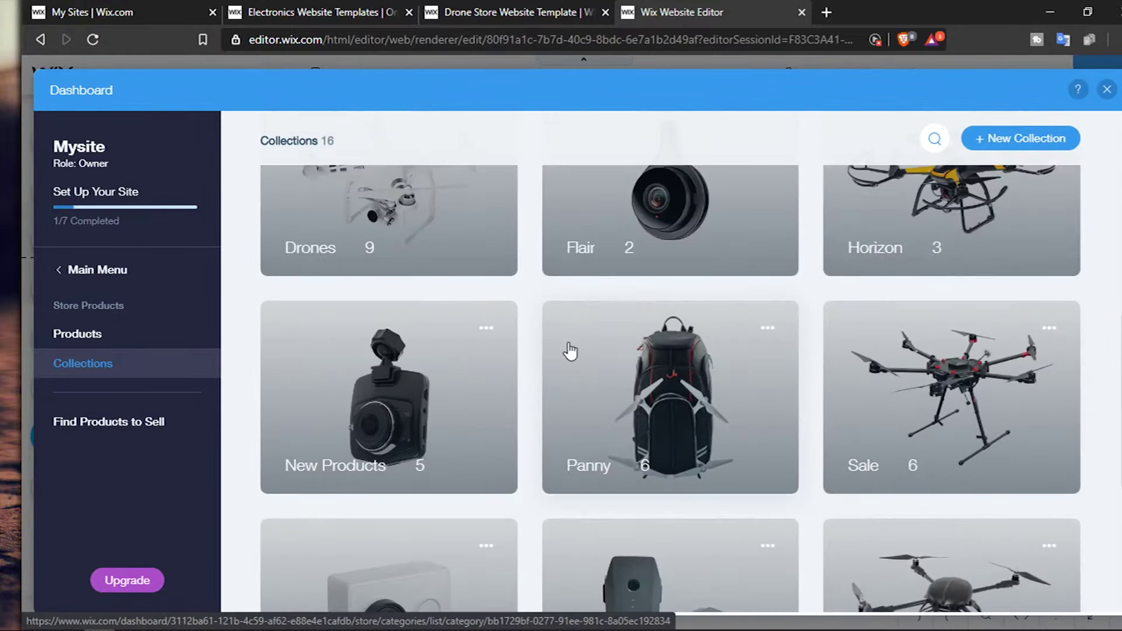
scroll(370, 381, up, 4)
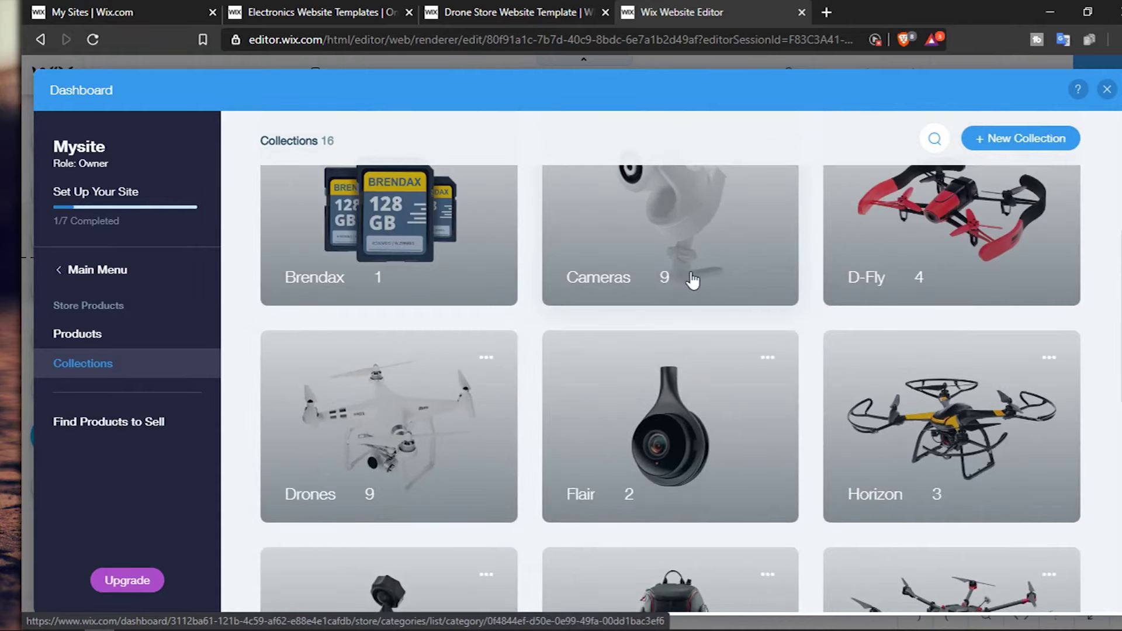
scroll(689, 333, up, 3)
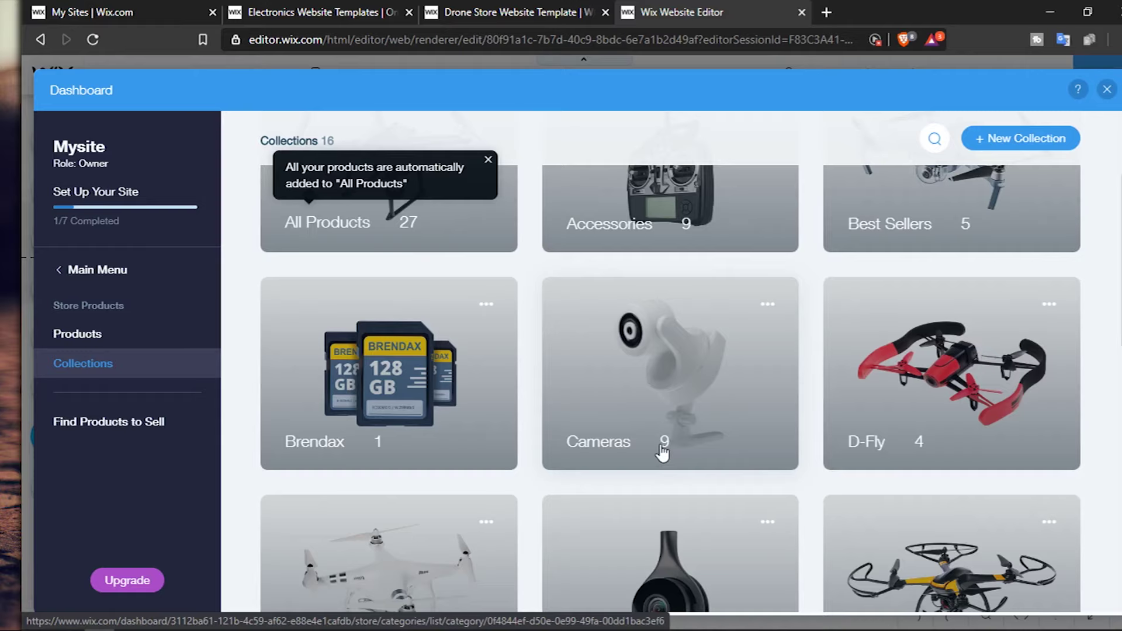
scroll(679, 320, up, 3)
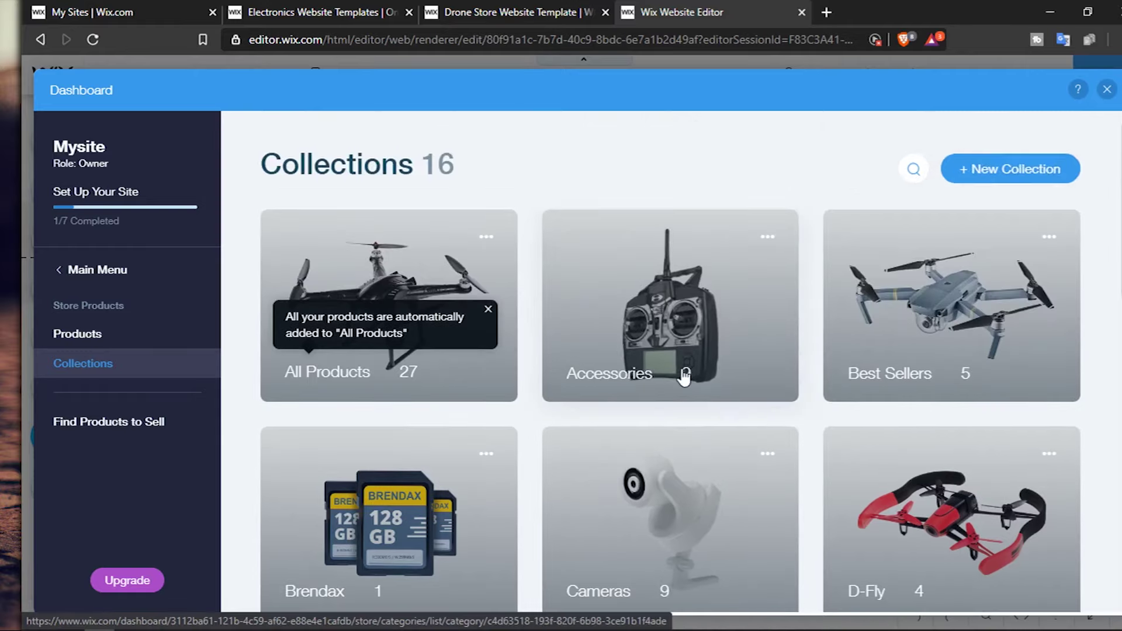
Open the Accessories collection and move the grey battery product from sixth to second place
click(707, 311)
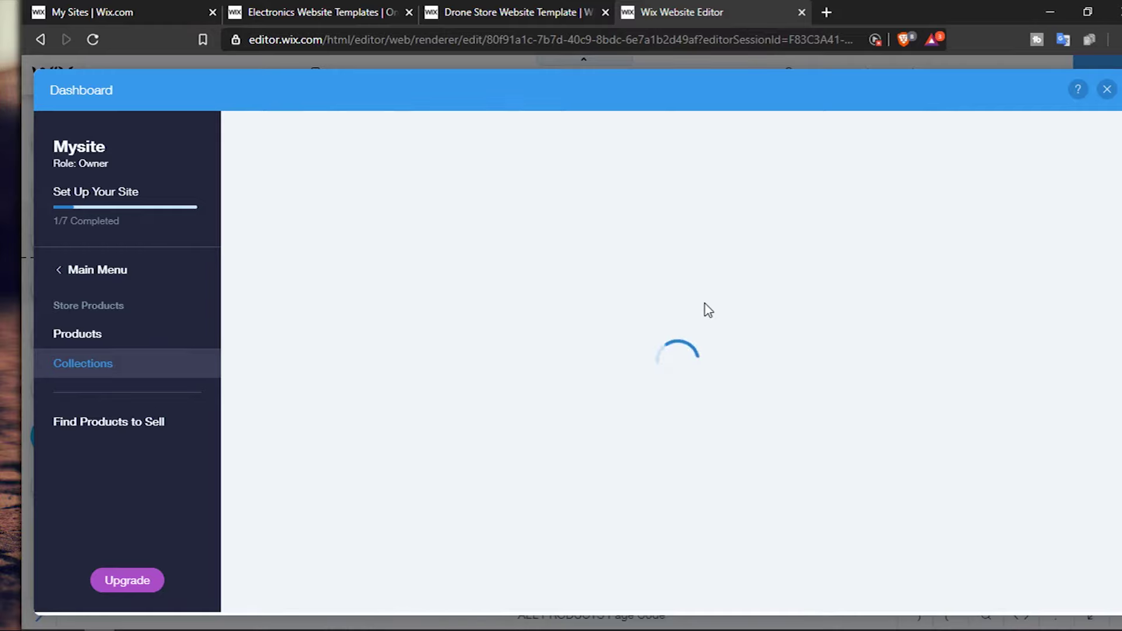
scroll(777, 359, down, 4)
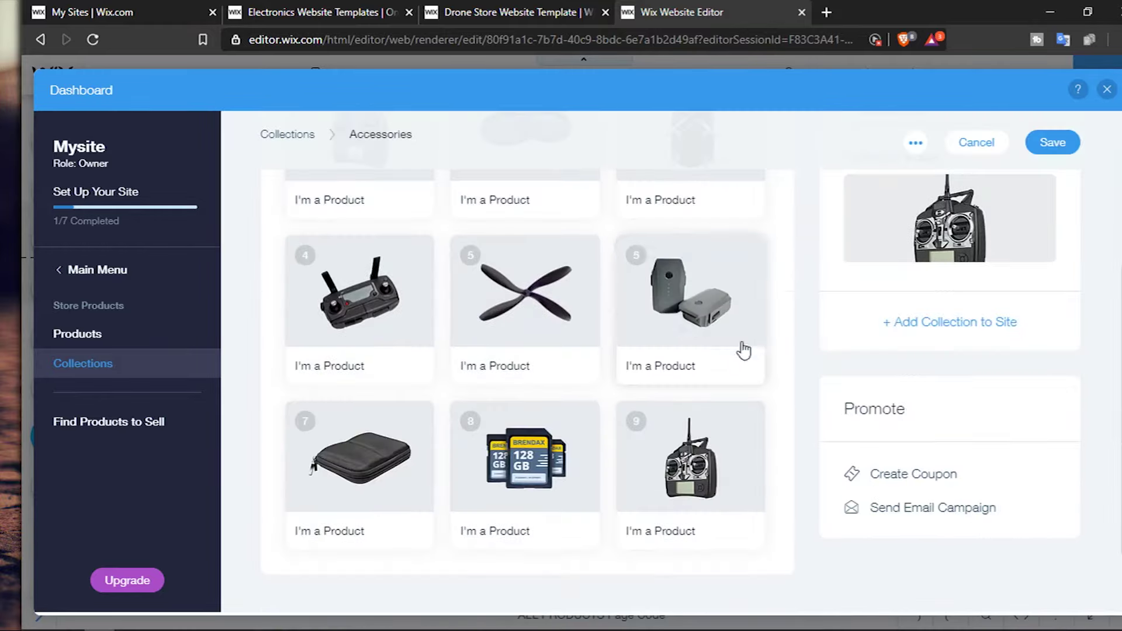
scroll(718, 445, up, 1)
scroll(719, 444, up, 3)
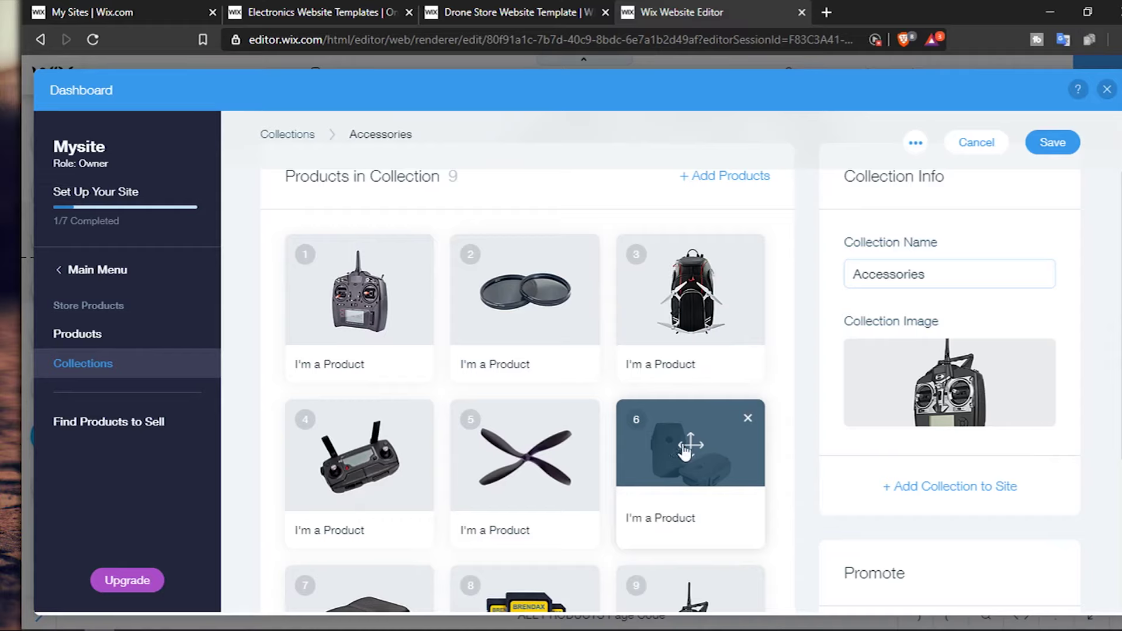
drag(693, 444, 781, 468)
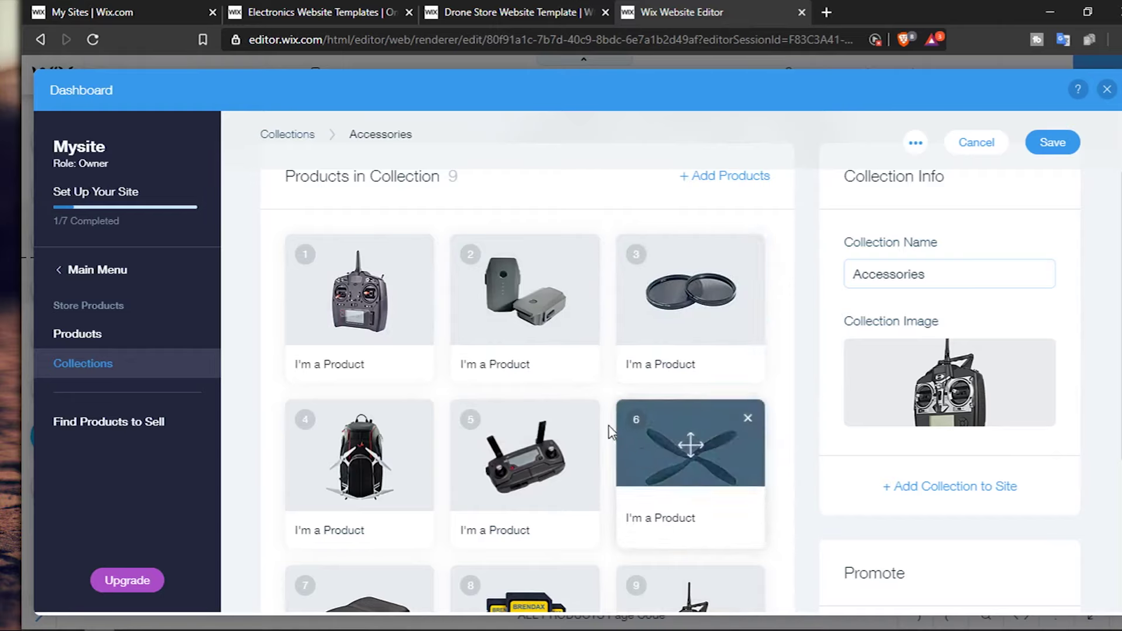
scroll(617, 435, down, 4)
scroll(610, 431, up, 5)
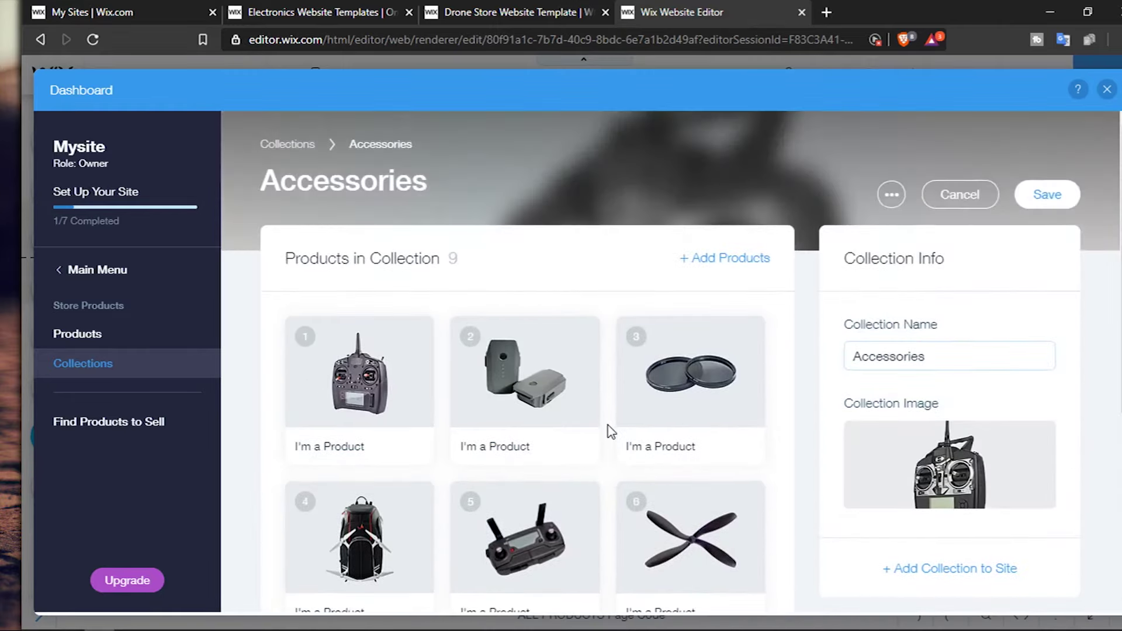
Leave the Accessories collection, review the Modalyst and Printful options for finding products to sell, and close the dashboard and Store Manager
mouse_move(1029, 473)
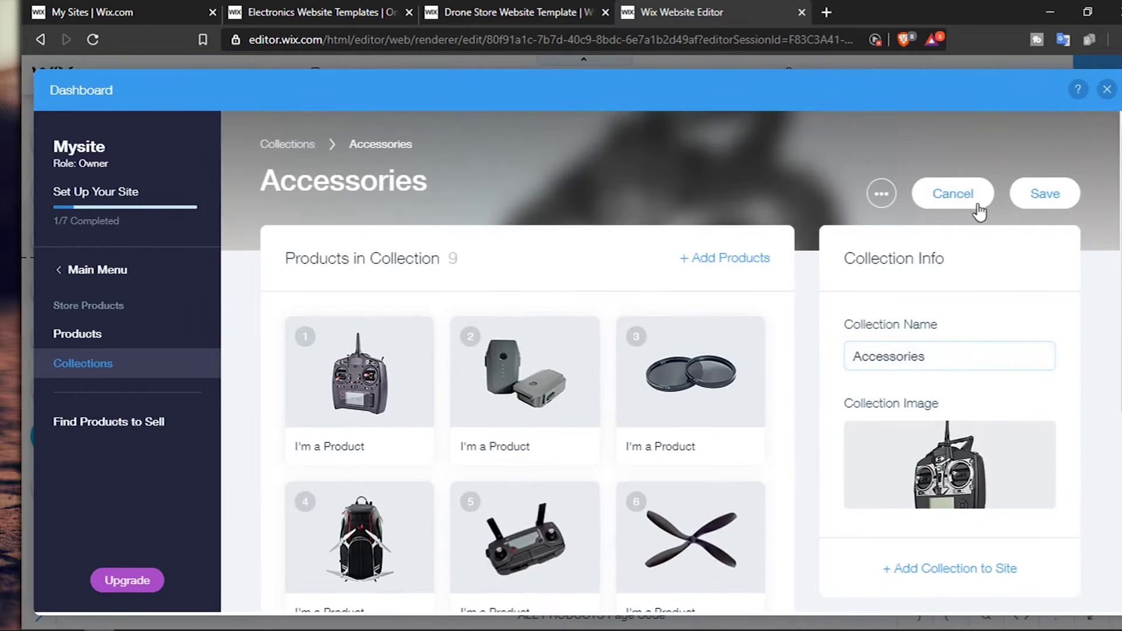
click(165, 422)
click(793, 388)
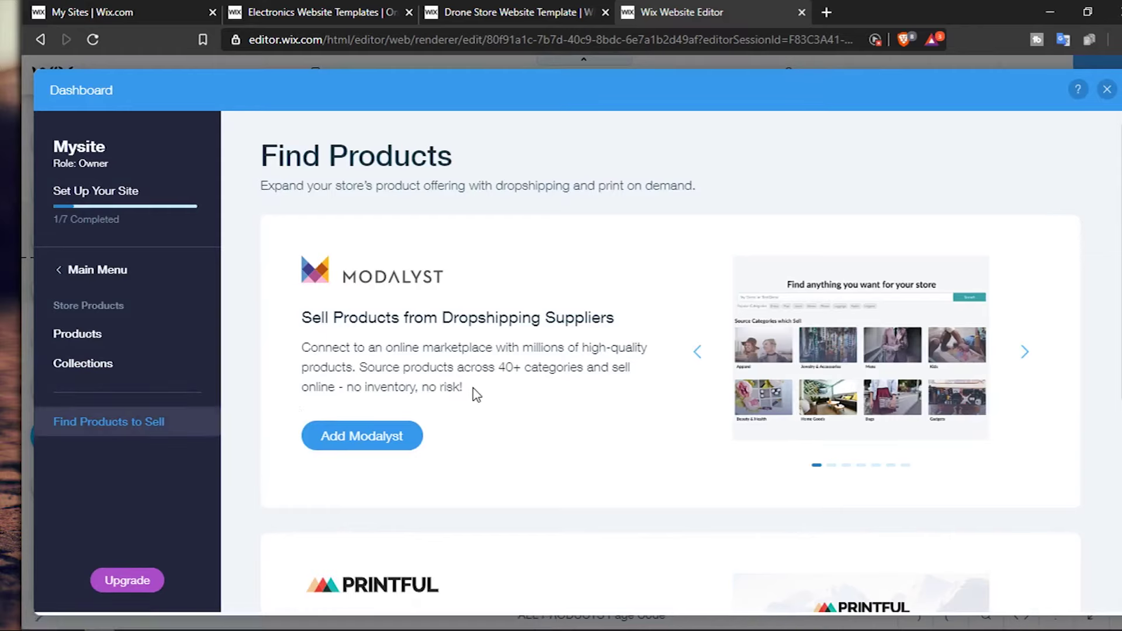
scroll(583, 462, down, 4)
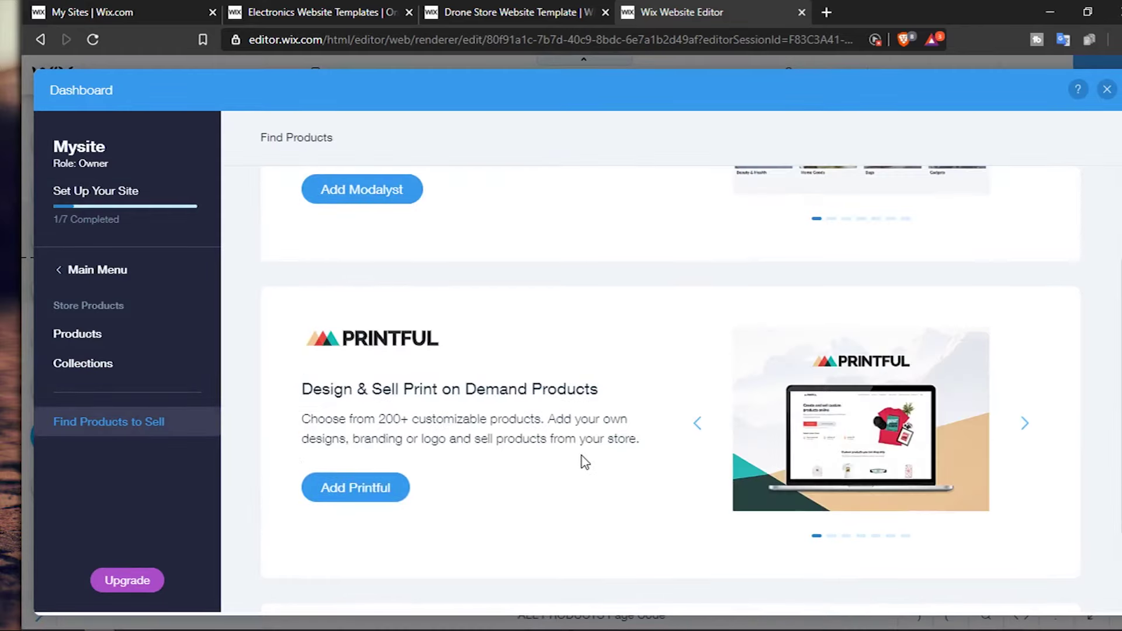
scroll(583, 458, down, 2)
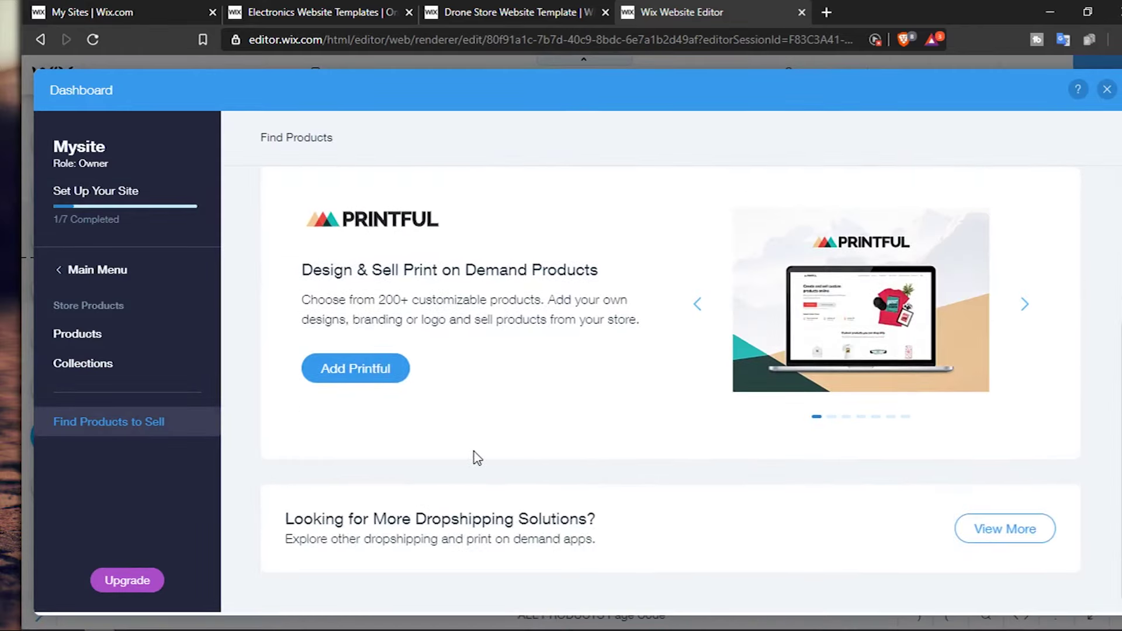
scroll(462, 398, up, 2)
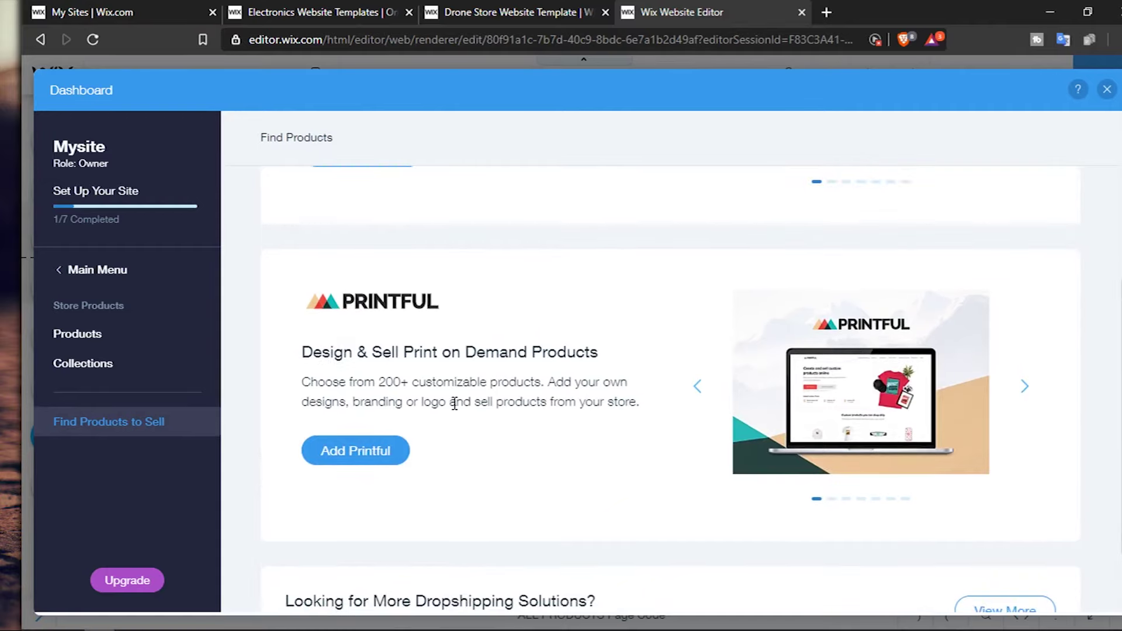
scroll(455, 403, up, 3)
scroll(455, 403, down, 3)
scroll(454, 403, down, 2)
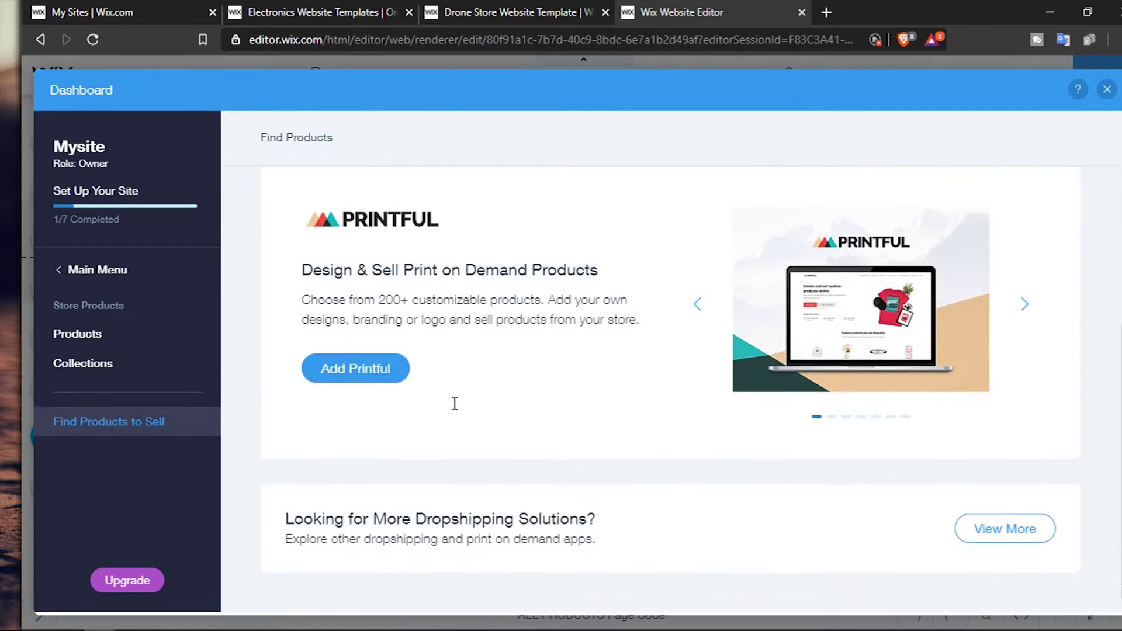
scroll(574, 368, up, 5)
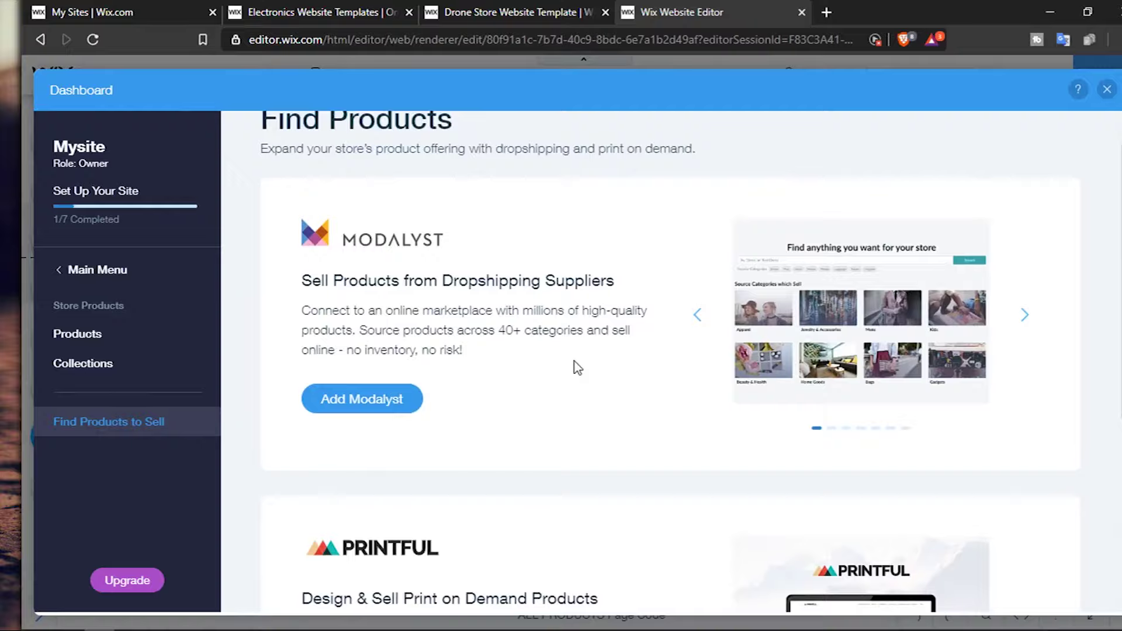
scroll(574, 362, down, 1)
scroll(576, 374, up, 1)
scroll(616, 474, down, 5)
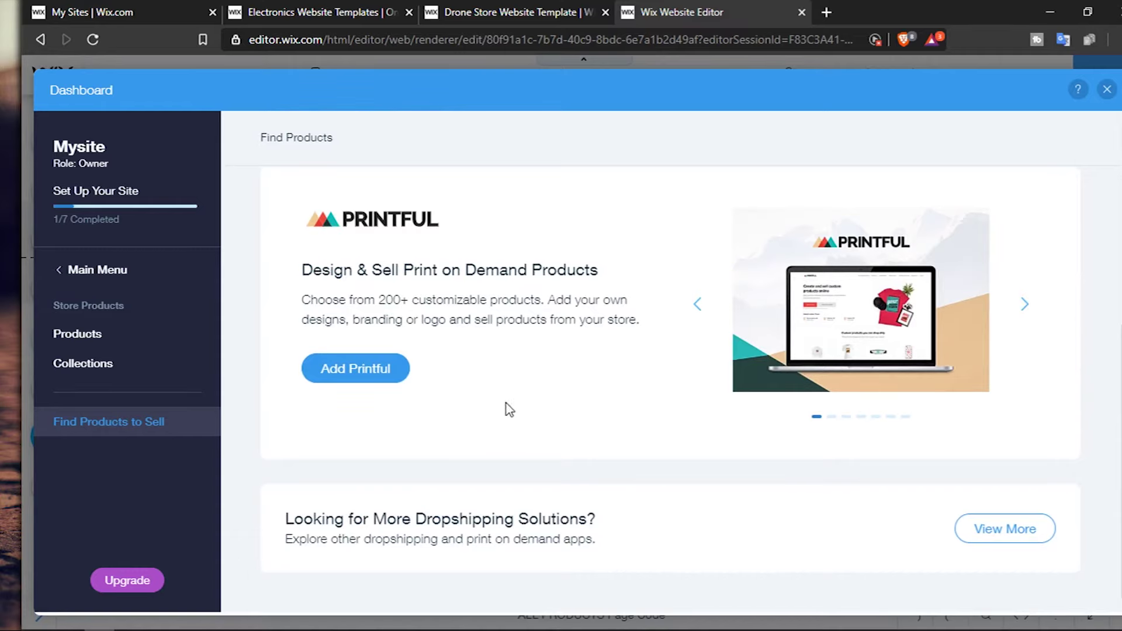
scroll(525, 409, up, 3)
scroll(524, 409, up, 4)
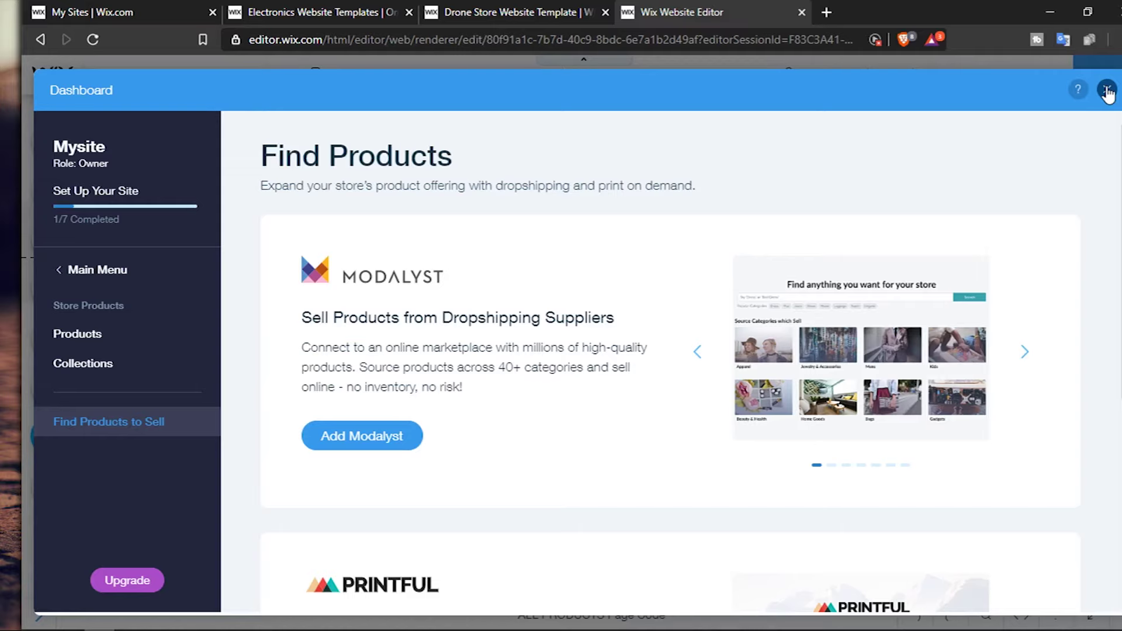
click(1107, 90)
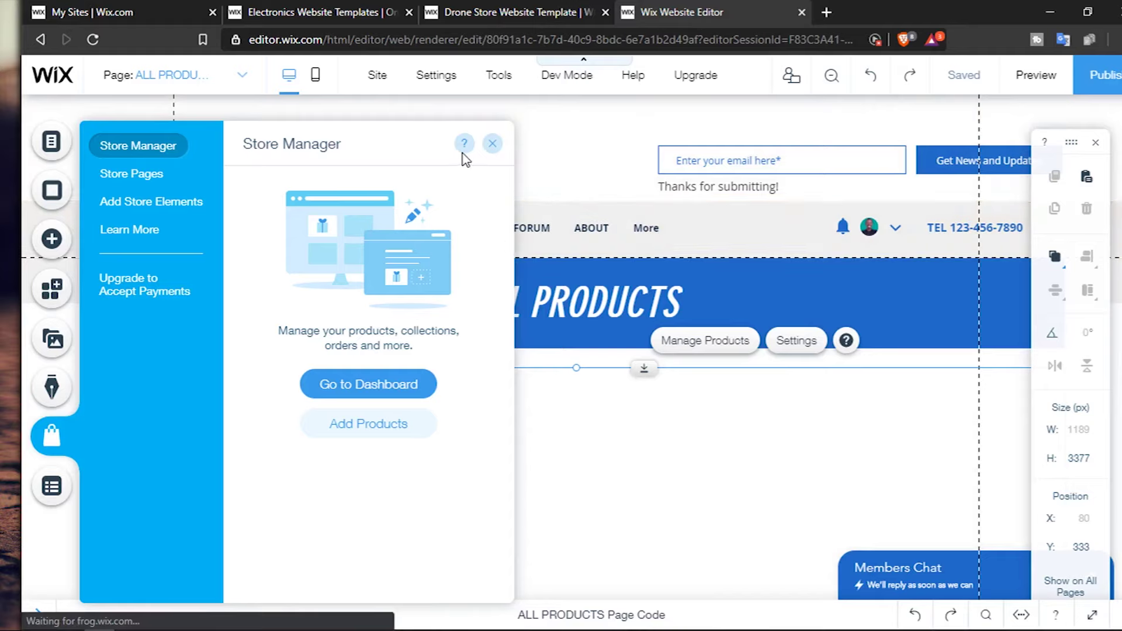
click(494, 144)
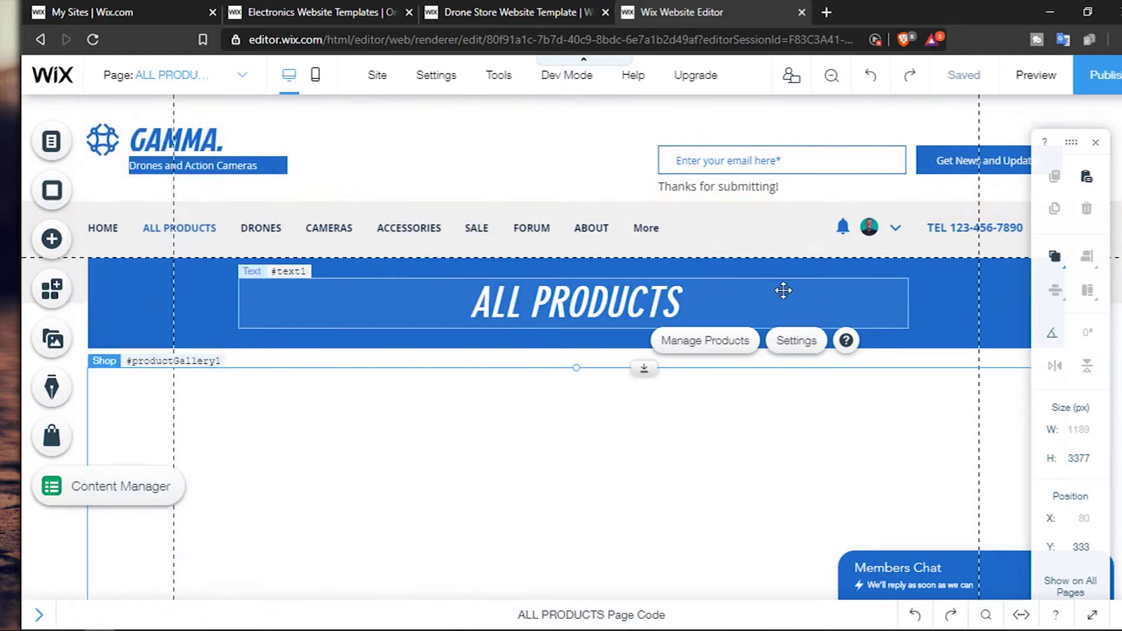
Open the Content Manager, view its learning resources and content elements sections, and close it
click(178, 490)
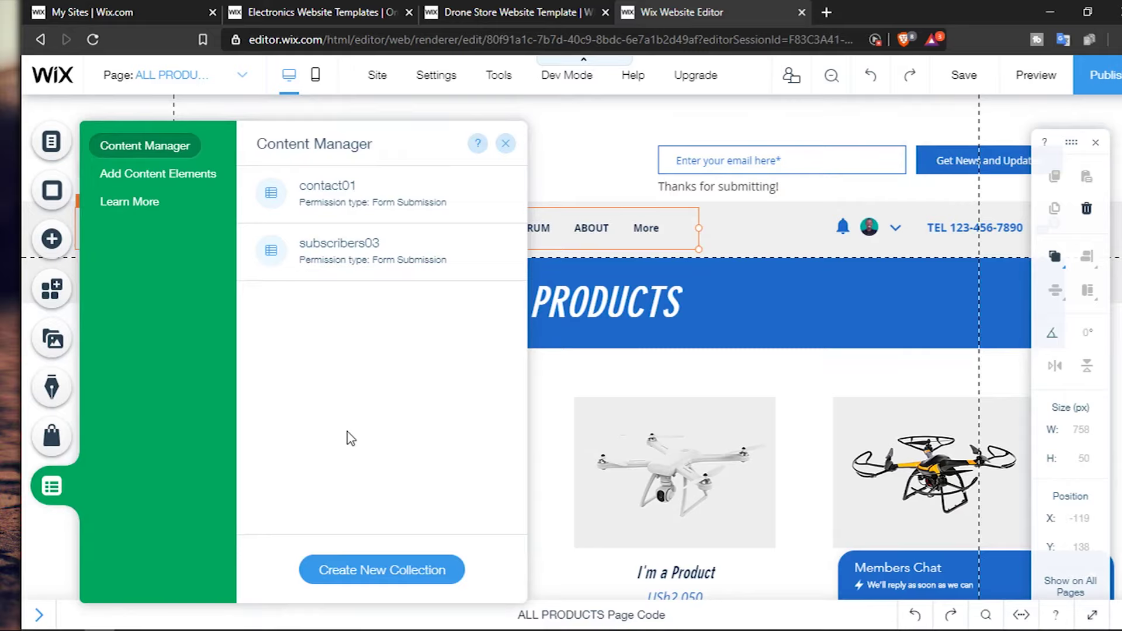
click(139, 207)
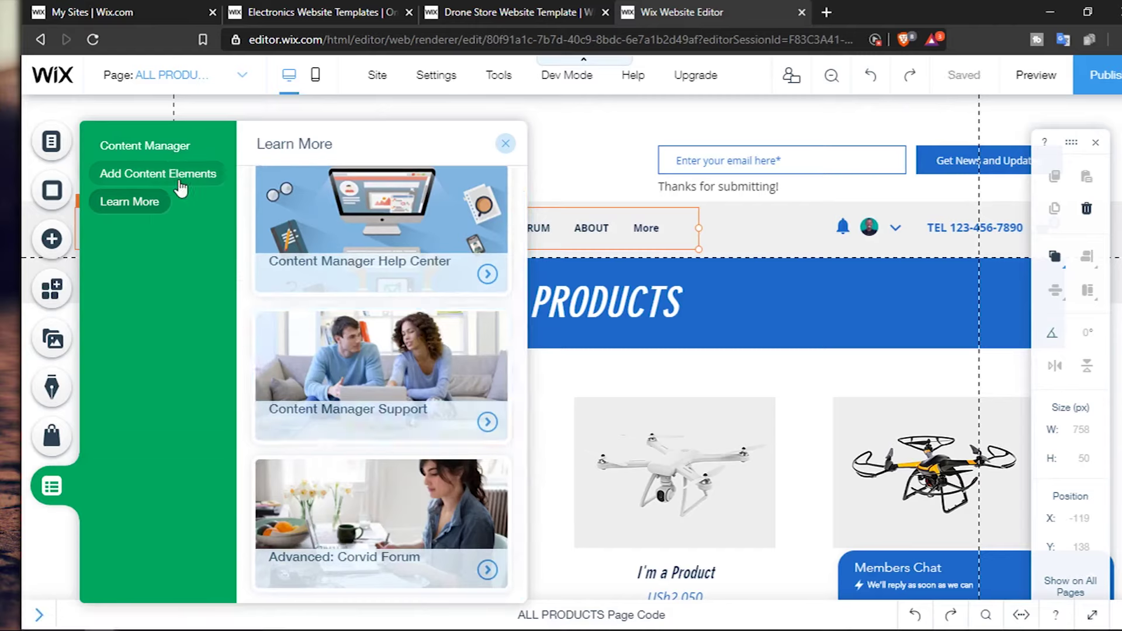
click(175, 176)
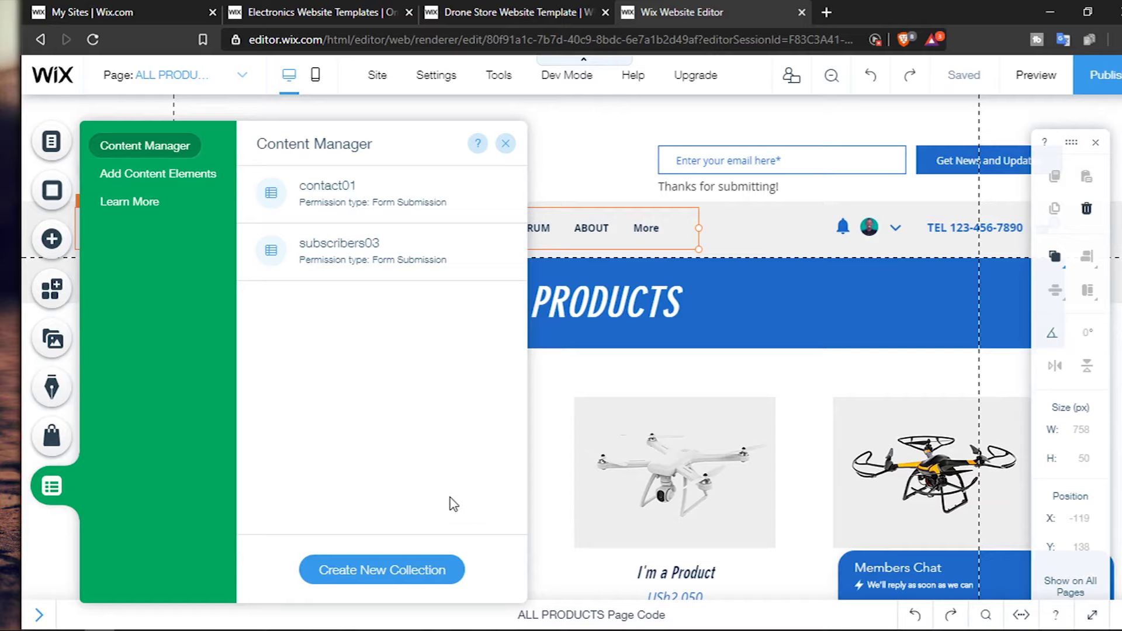
click(506, 144)
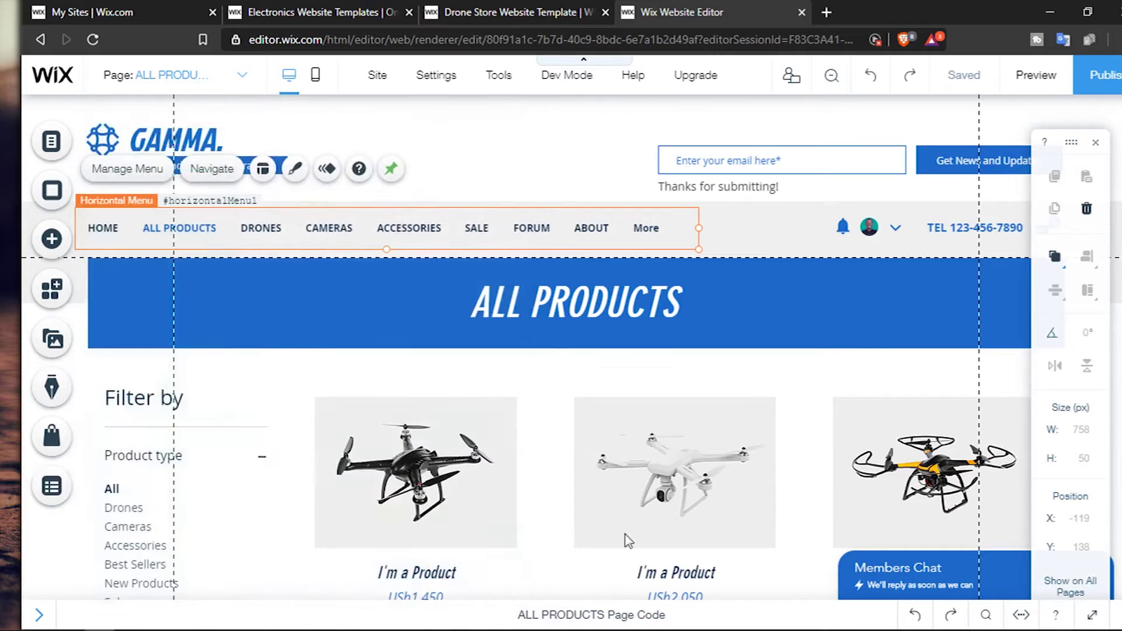
Look through the ALL PRODUCTS page, examining its product gallery and filters
scroll(573, 451, down, 3)
scroll(573, 451, down, 5)
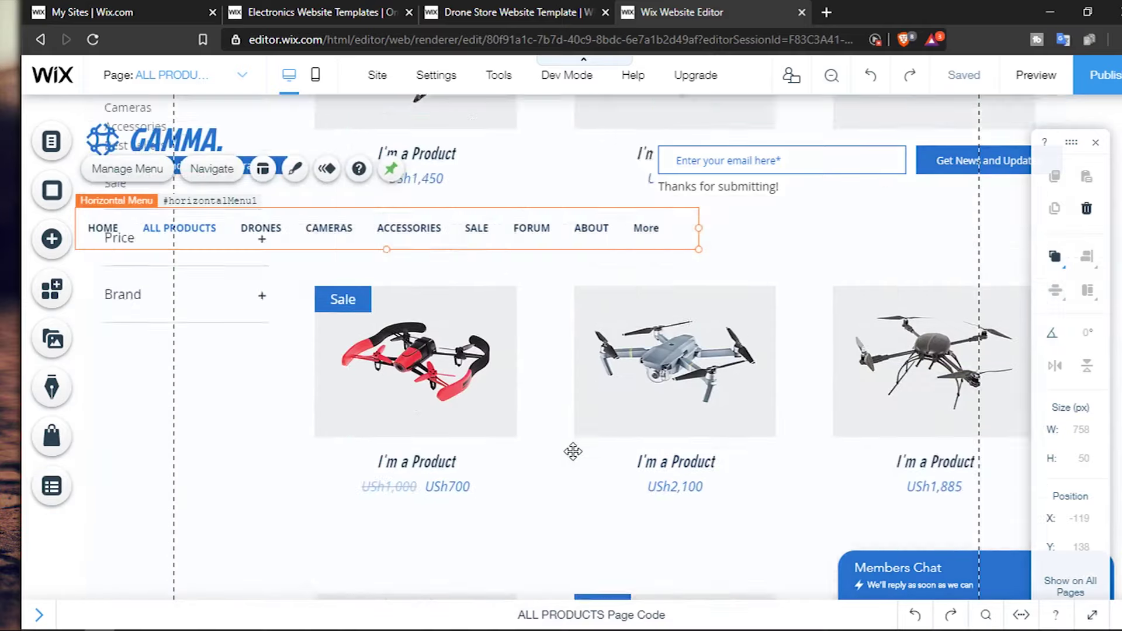
scroll(572, 451, up, 5)
scroll(572, 451, up, 3)
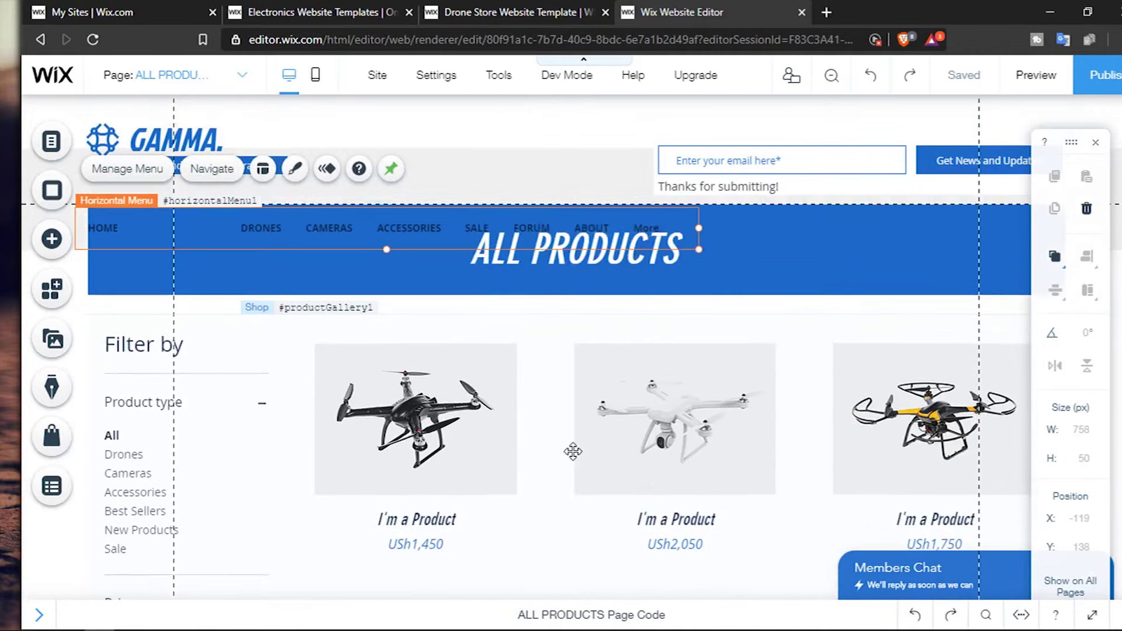
scroll(663, 456, down, 5)
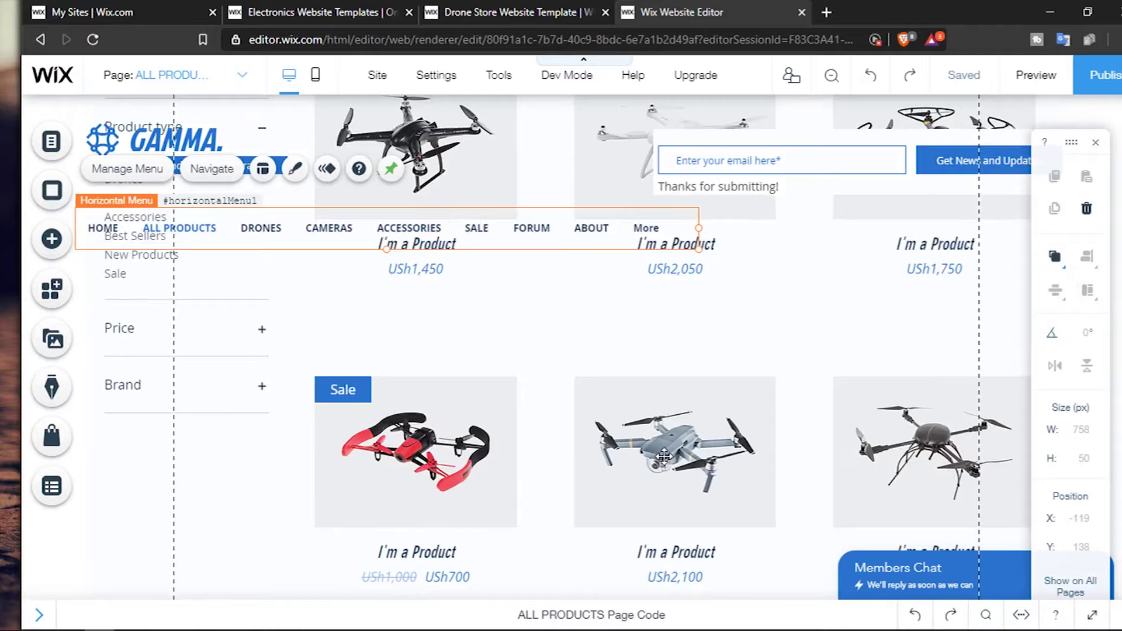
scroll(663, 456, up, 5)
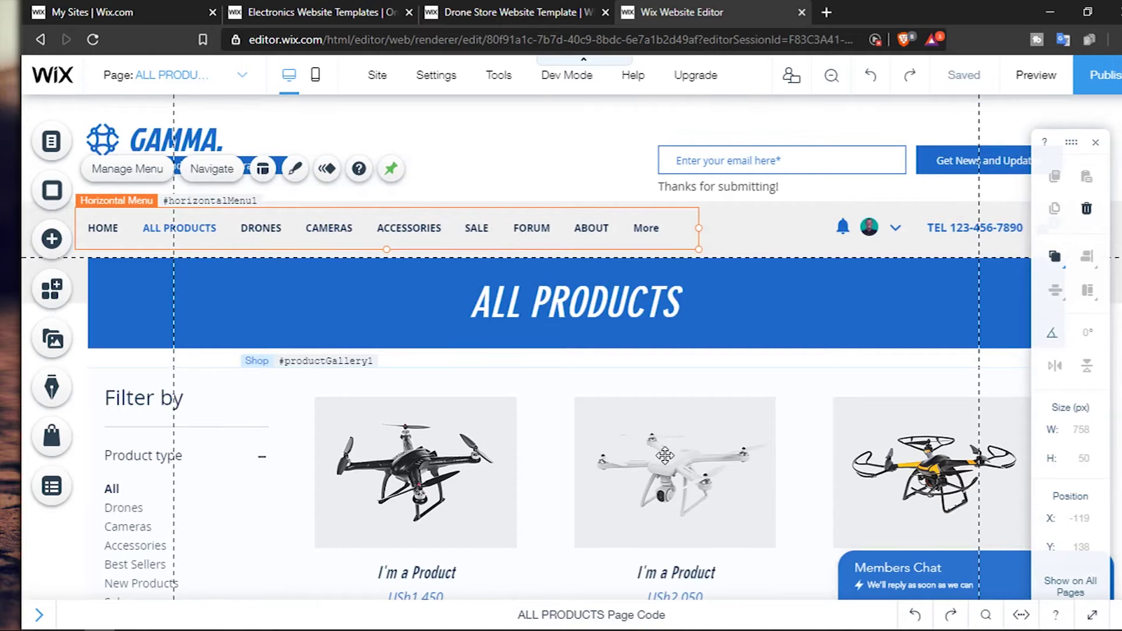
scroll(664, 455, down, 3)
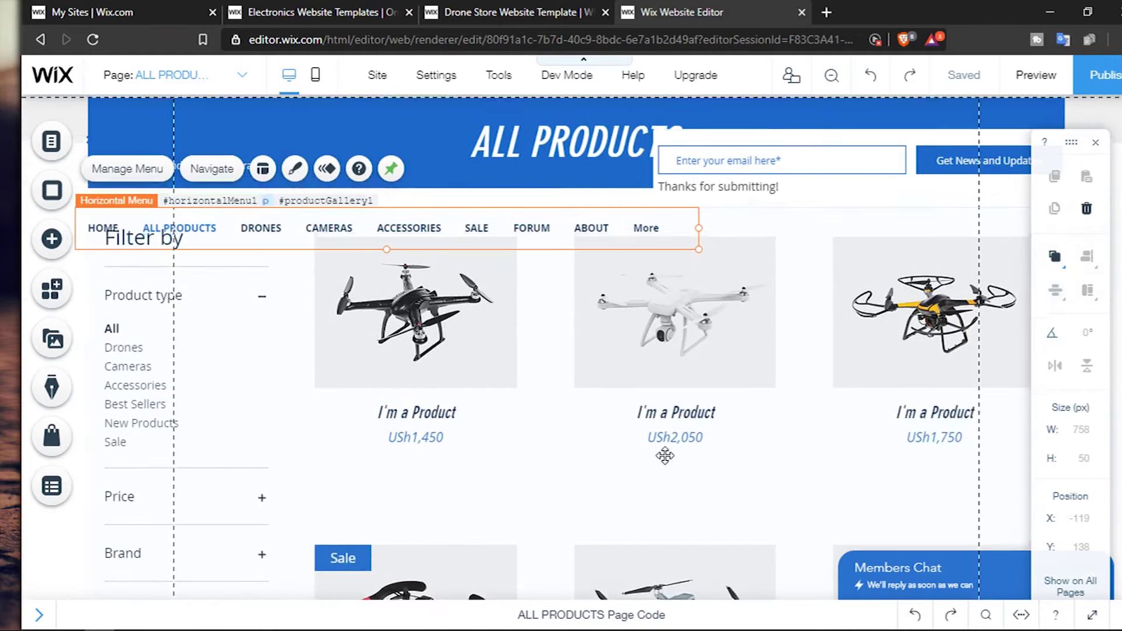
scroll(663, 450, up, 3)
Open product management from the ALL PRODUCTS gallery and start a new physical product named Drone
click(535, 480)
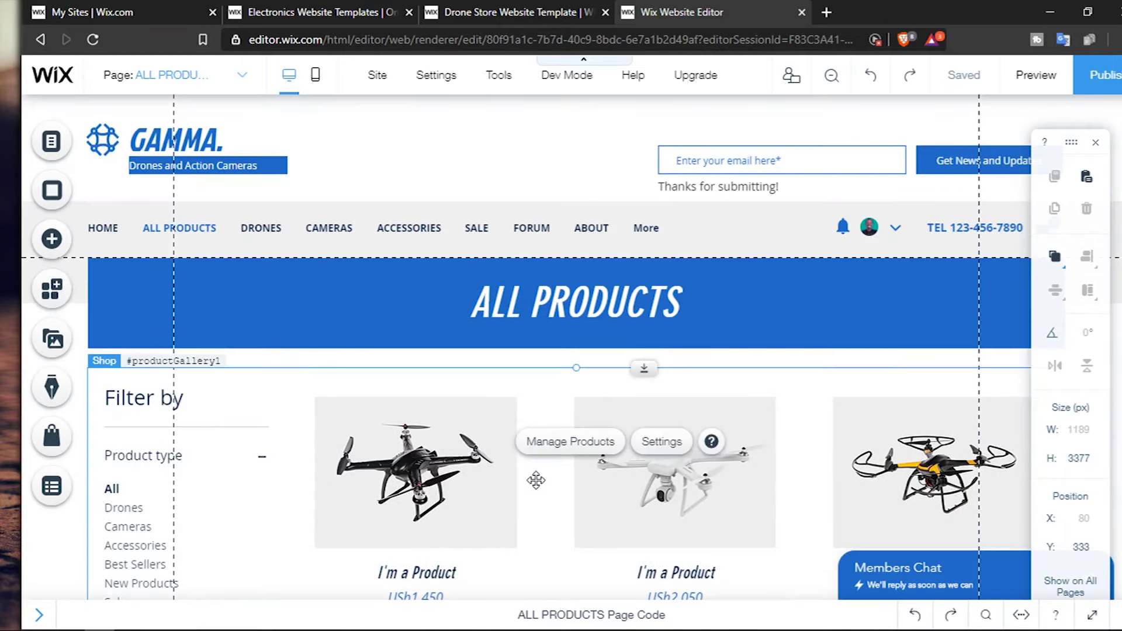
click(638, 497)
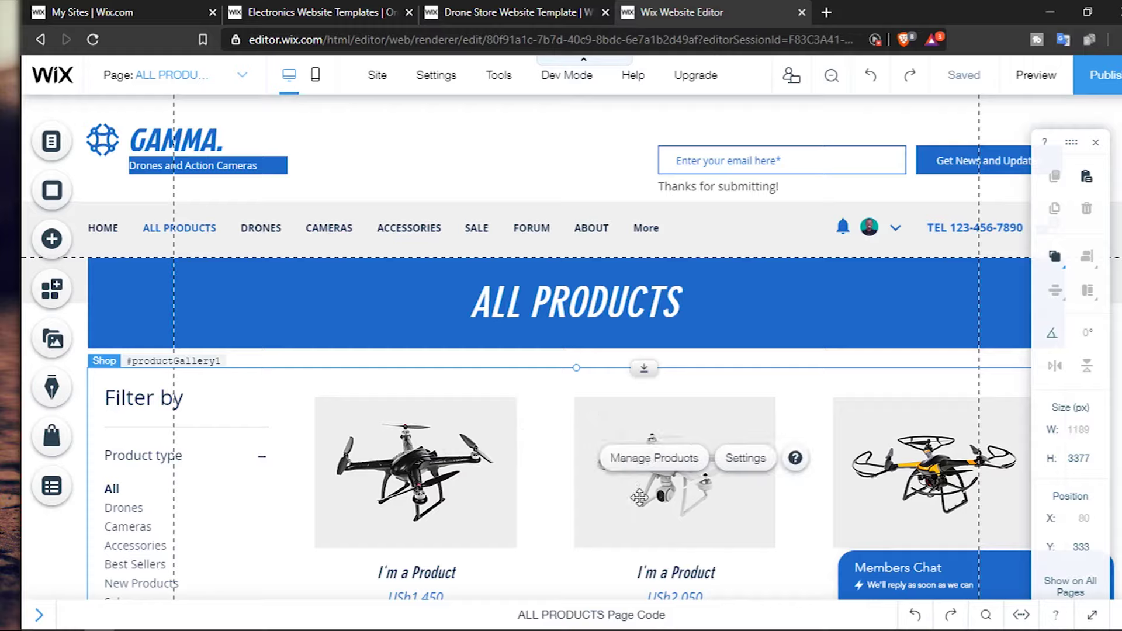
click(627, 469)
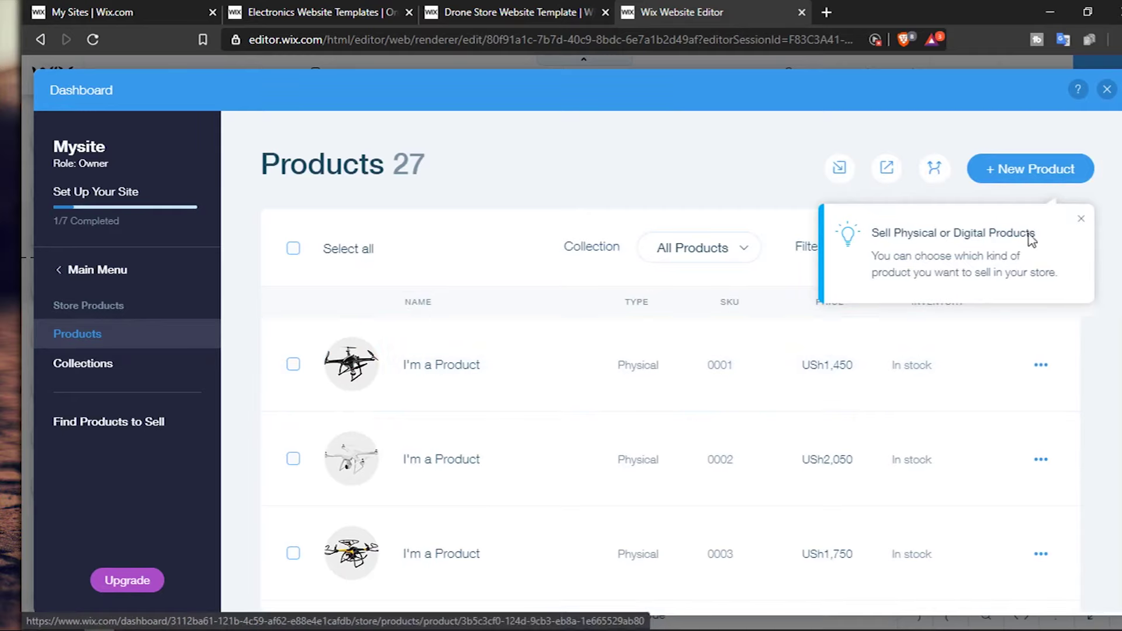
click(1026, 173)
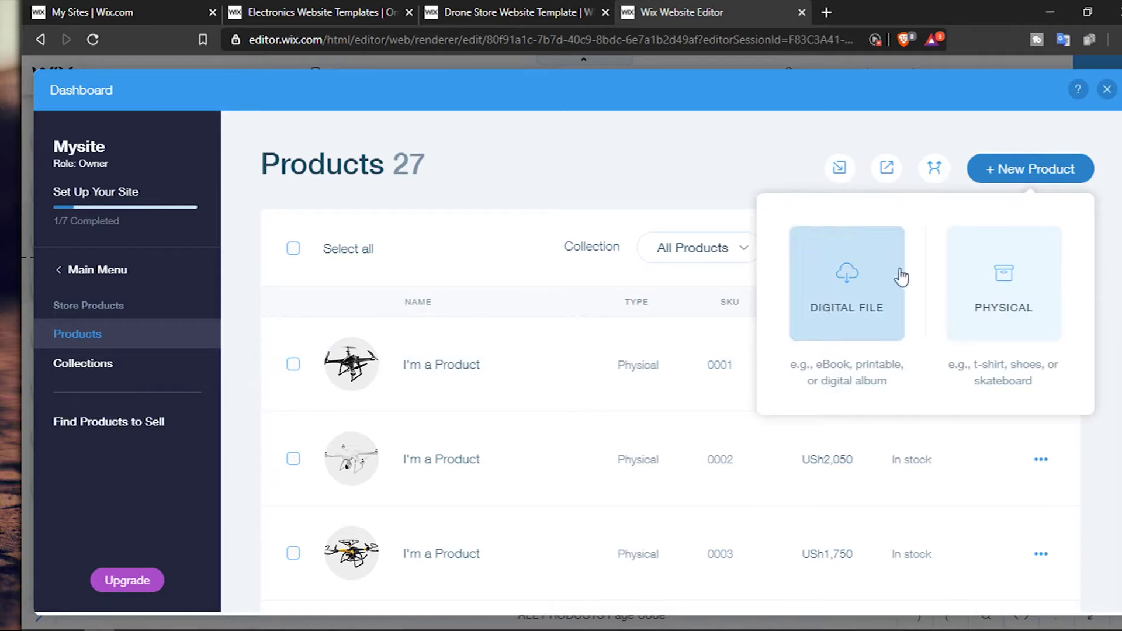
click(1043, 284)
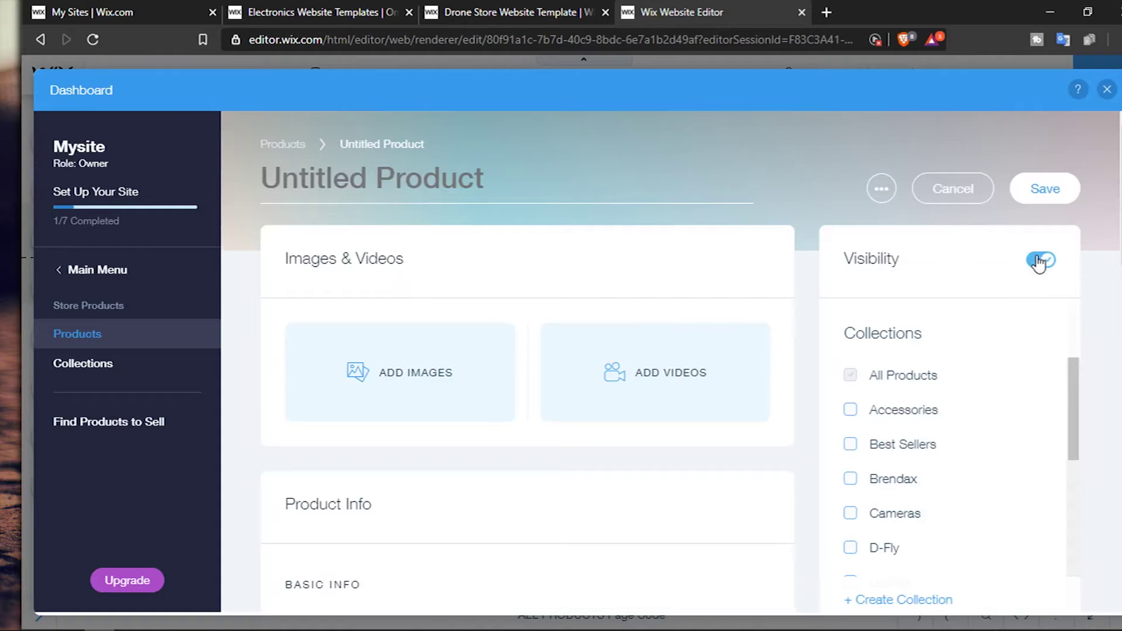
scroll(783, 316, down, 4)
scroll(782, 304, up, 4)
text(Drone)
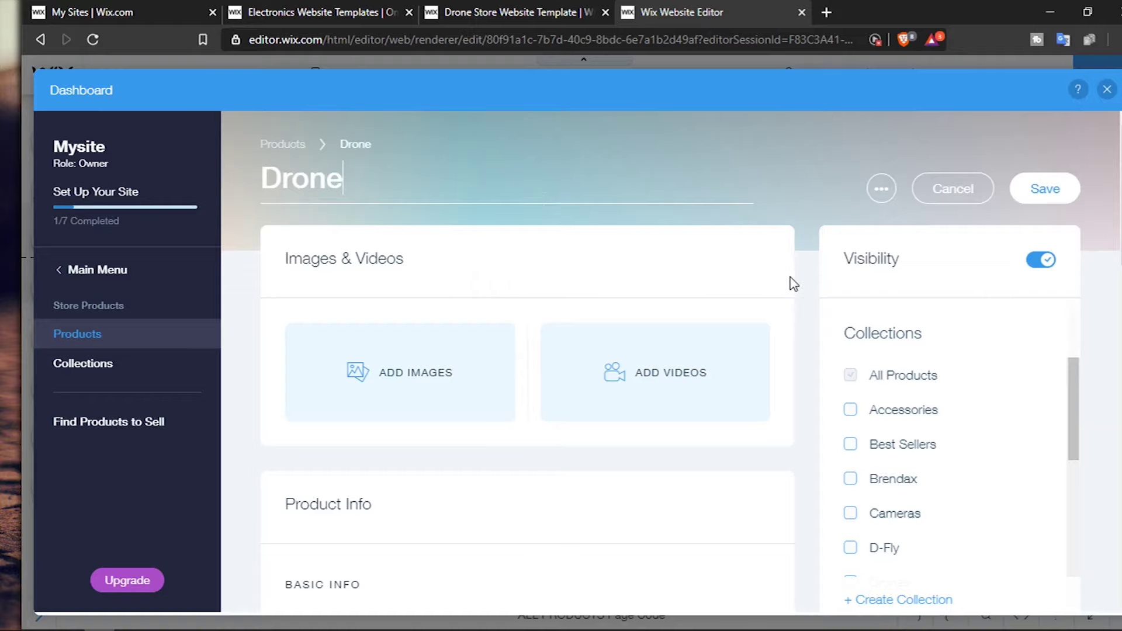
Review the Drone product form's price, description and additional info sections, and leave the form without saving
scroll(719, 371, down, 4)
scroll(742, 326, down, 3)
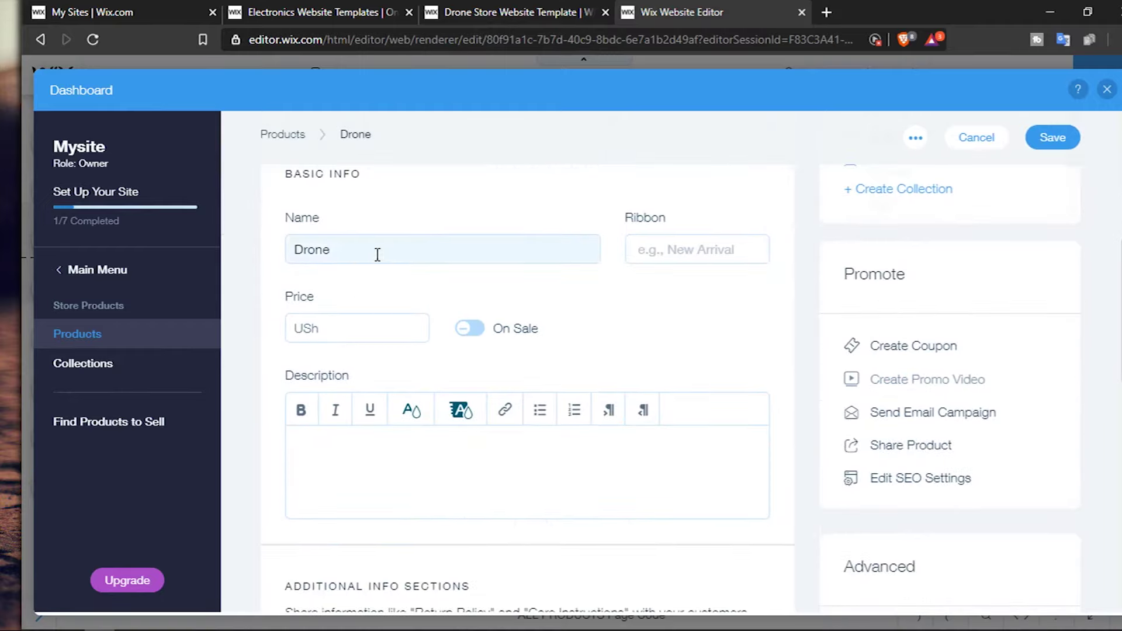
click(348, 333)
scroll(777, 340, down, 4)
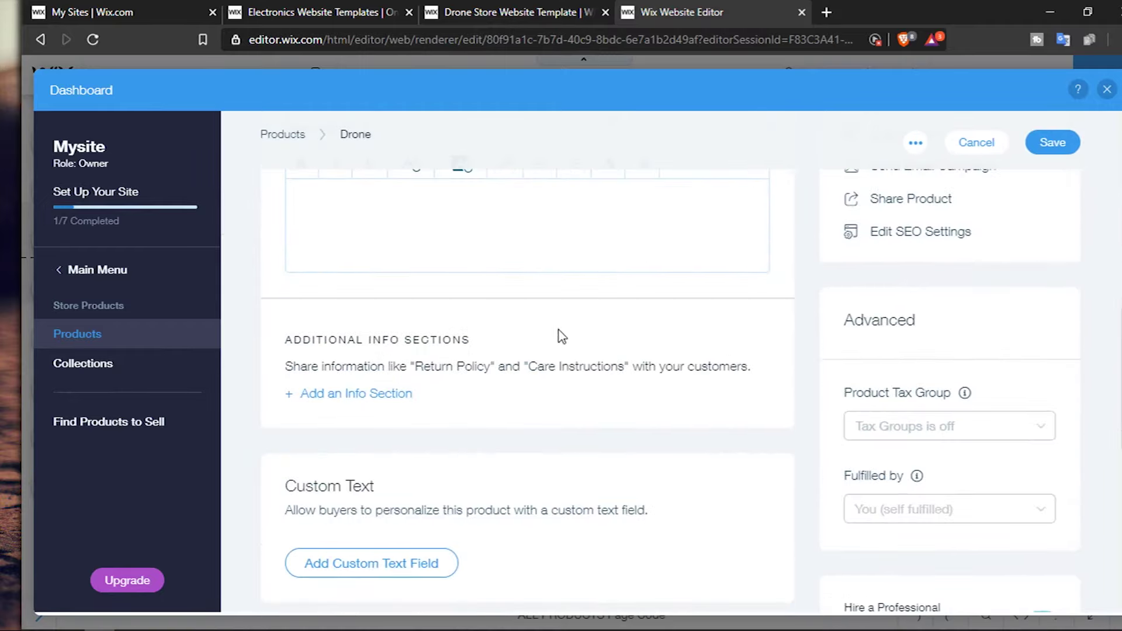
scroll(691, 288, down, 8)
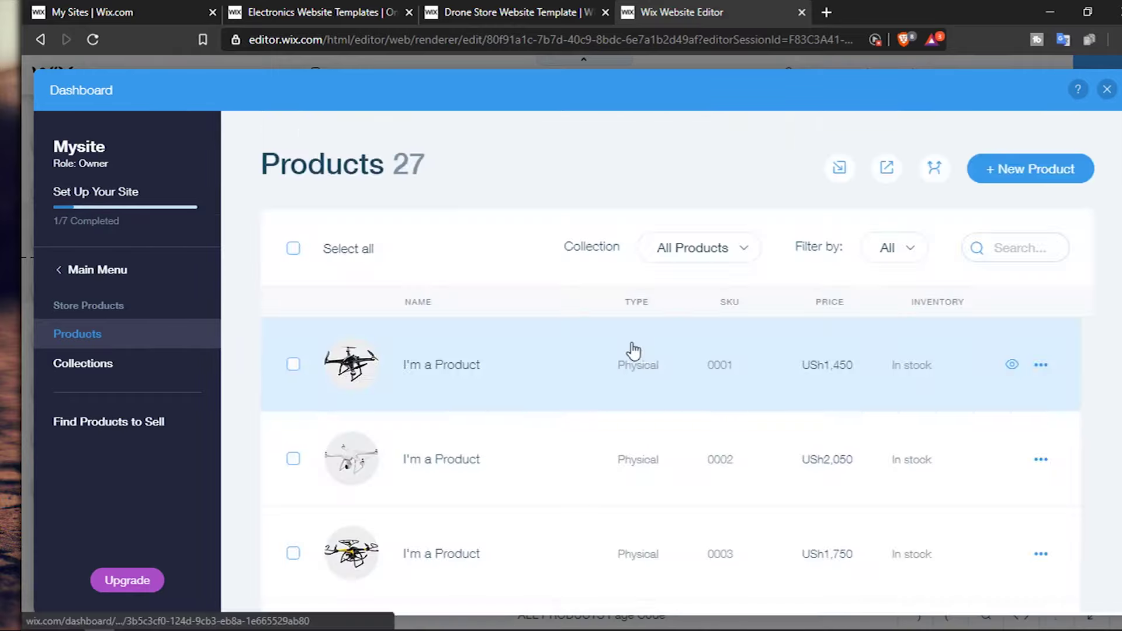
View the duplicate and delete options for the first product in the list, and close the dashboard
click(1042, 367)
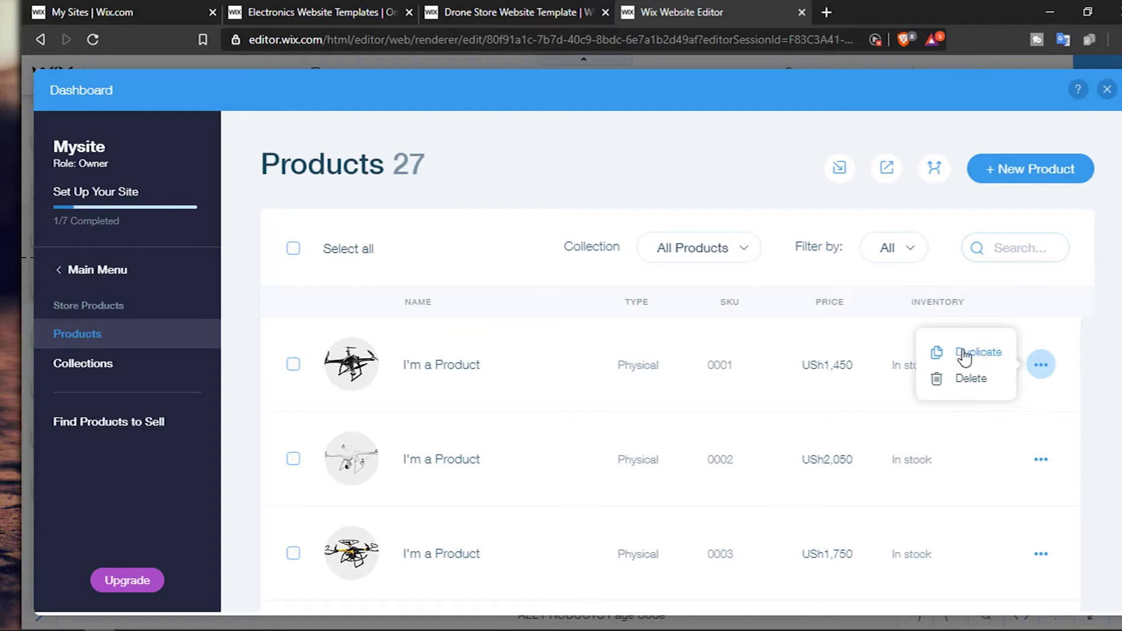
click(1040, 367)
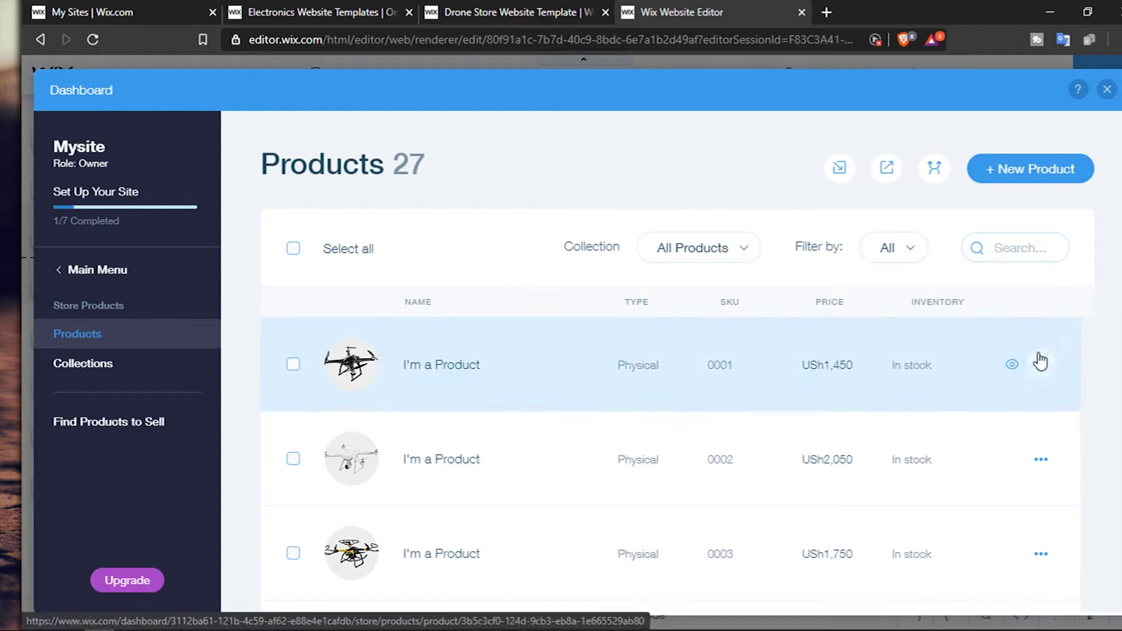
click(1106, 89)
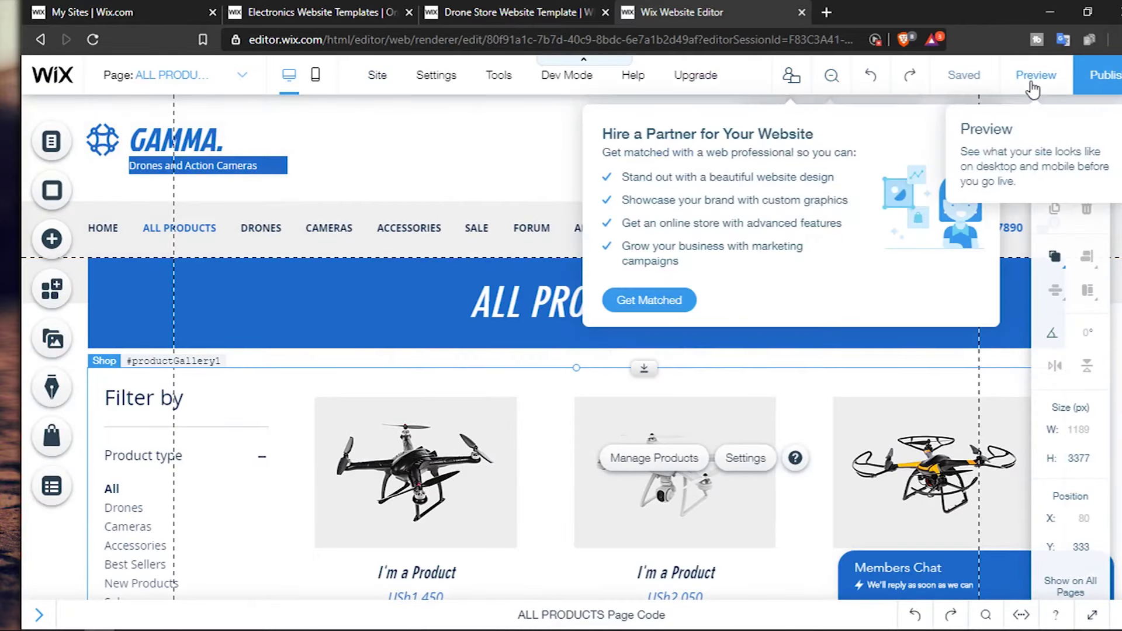
Review the GAMMA. logo text's link options, including Web Address and the list of linkable pages, and close them unchanged
mouse_move(982, 98)
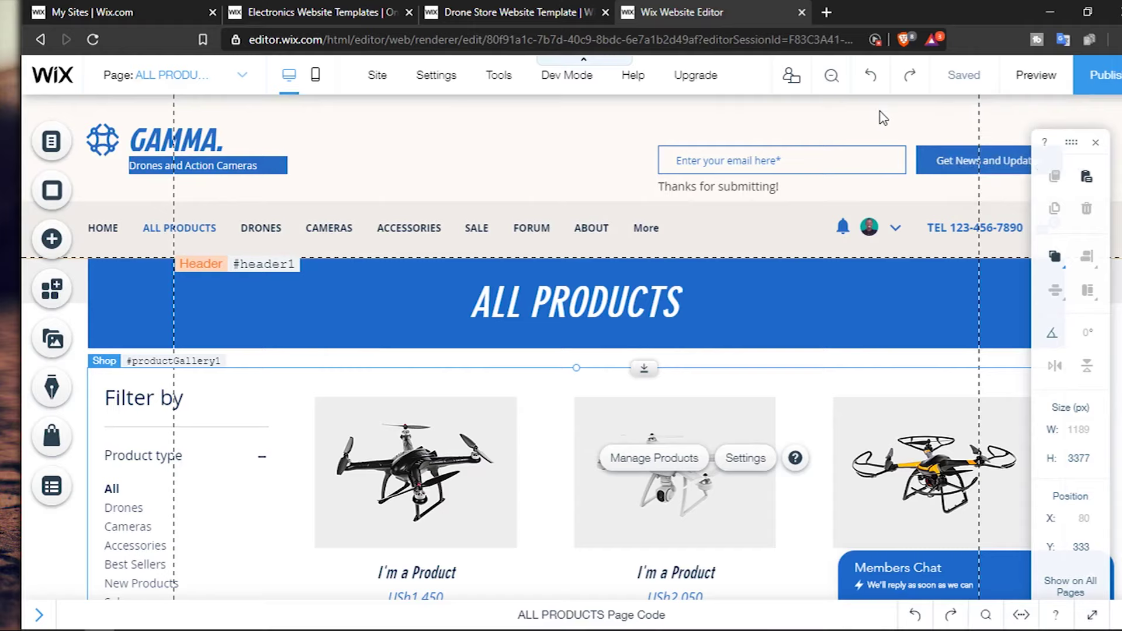
click(206, 136)
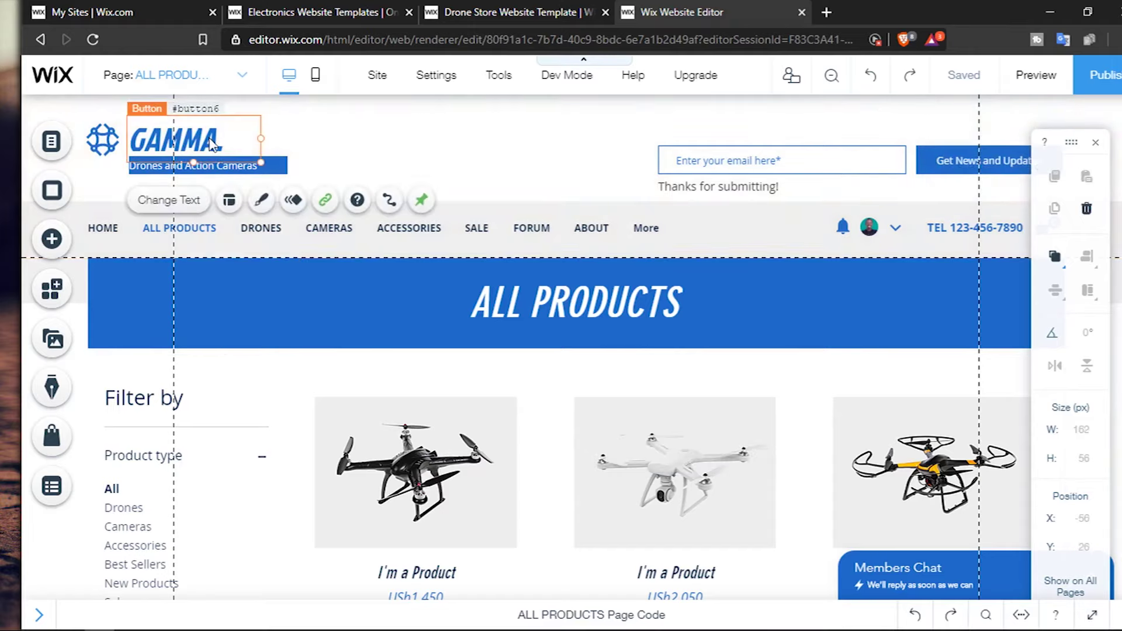
click(324, 202)
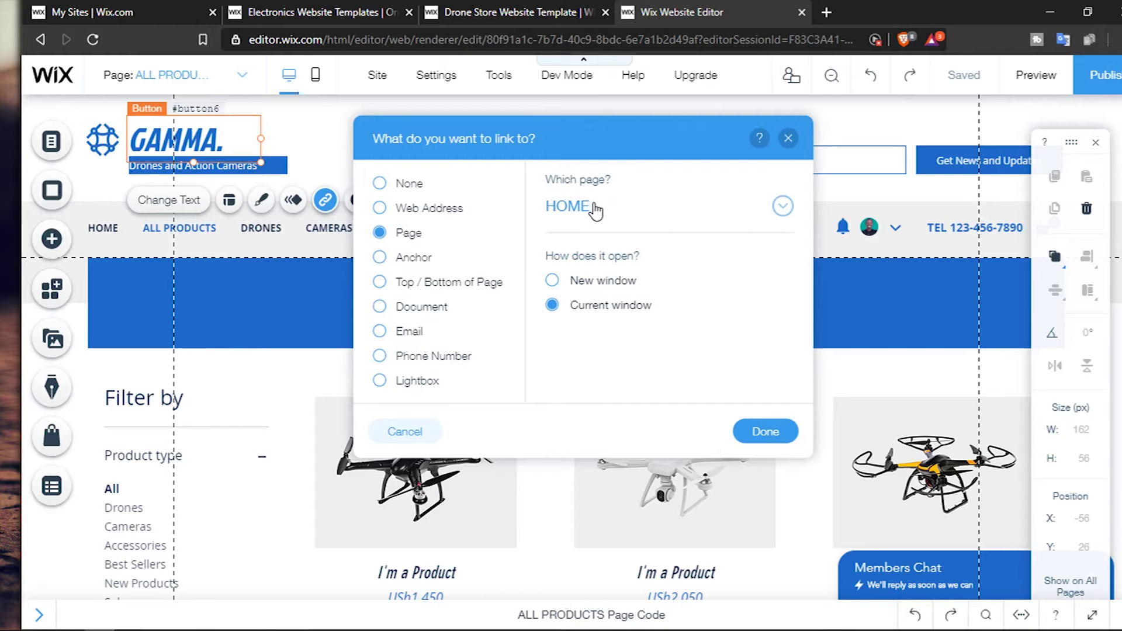
click(384, 210)
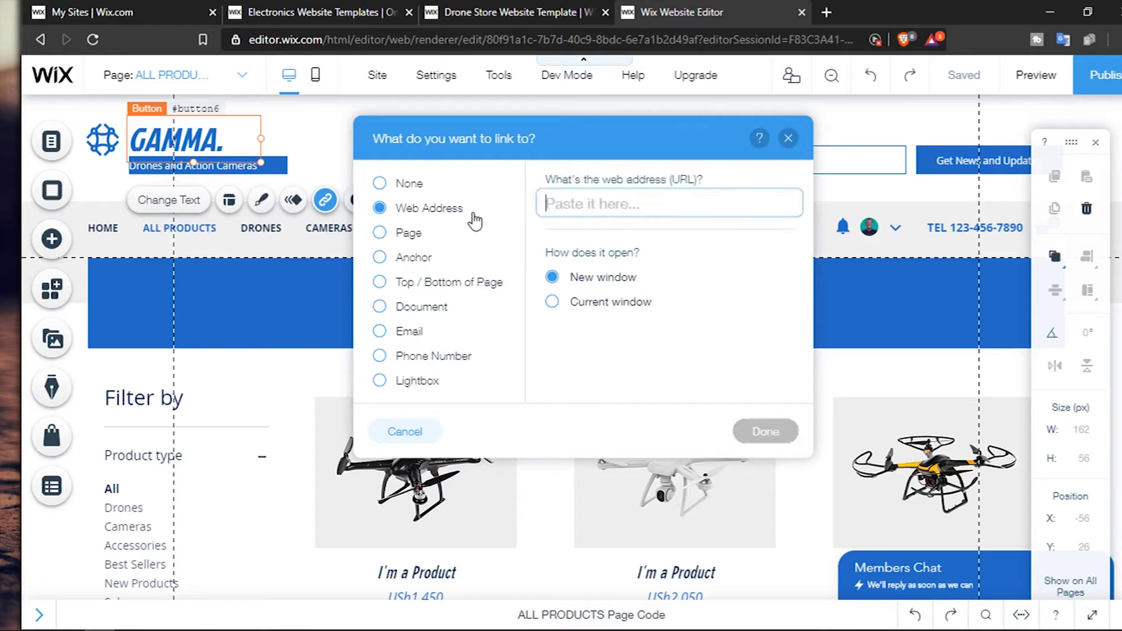
click(415, 230)
click(621, 225)
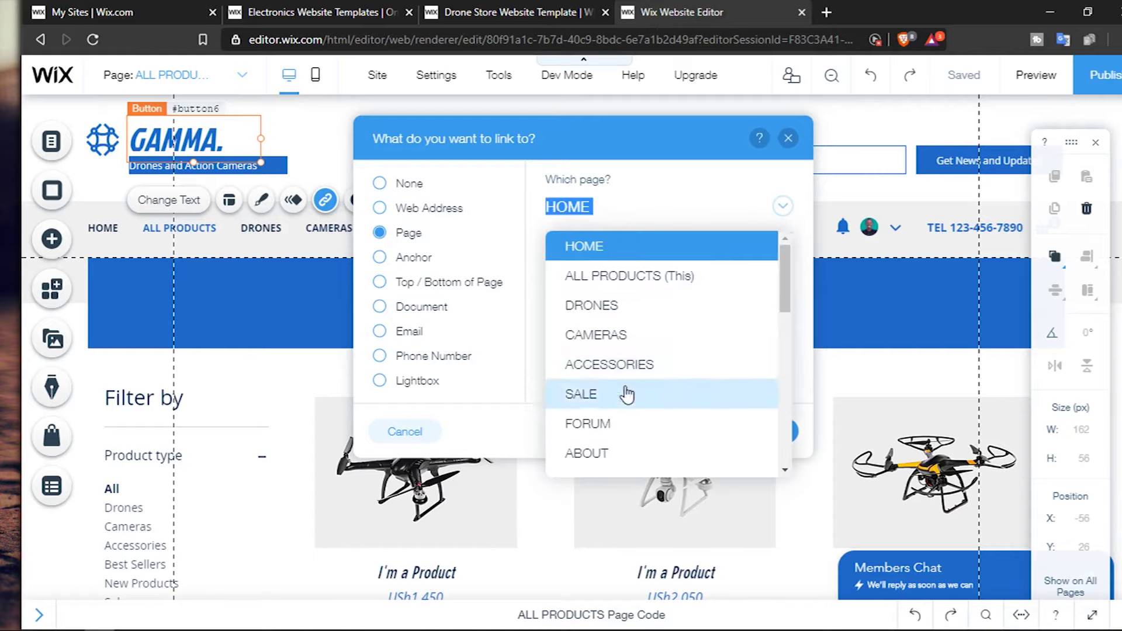
scroll(628, 380, down, 5)
scroll(631, 357, down, 3)
scroll(631, 357, up, 10)
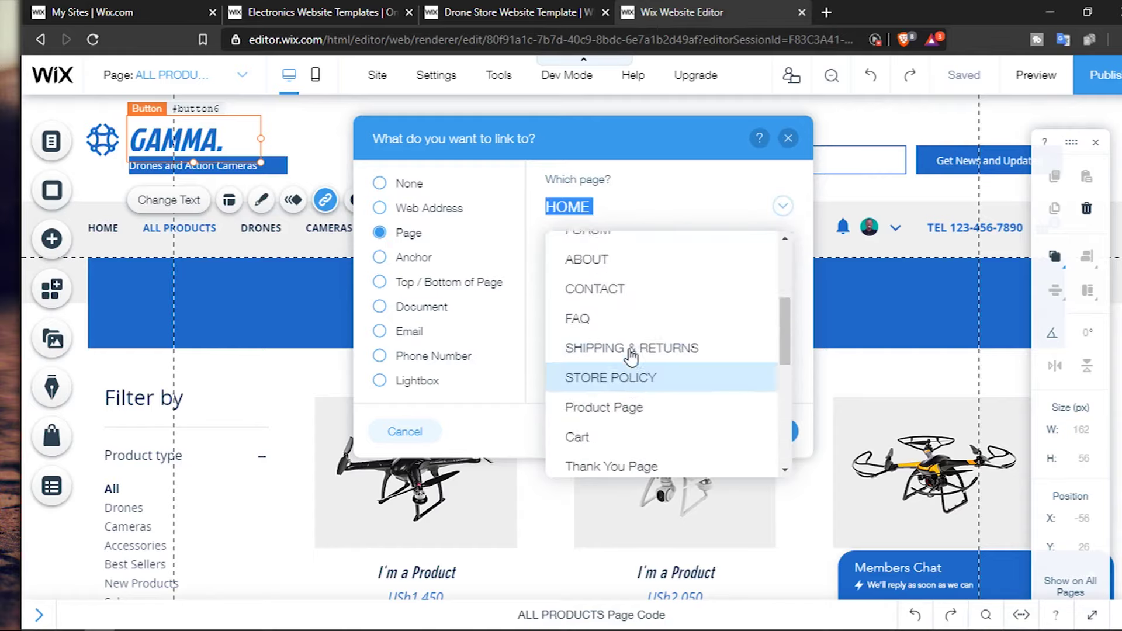
click(505, 242)
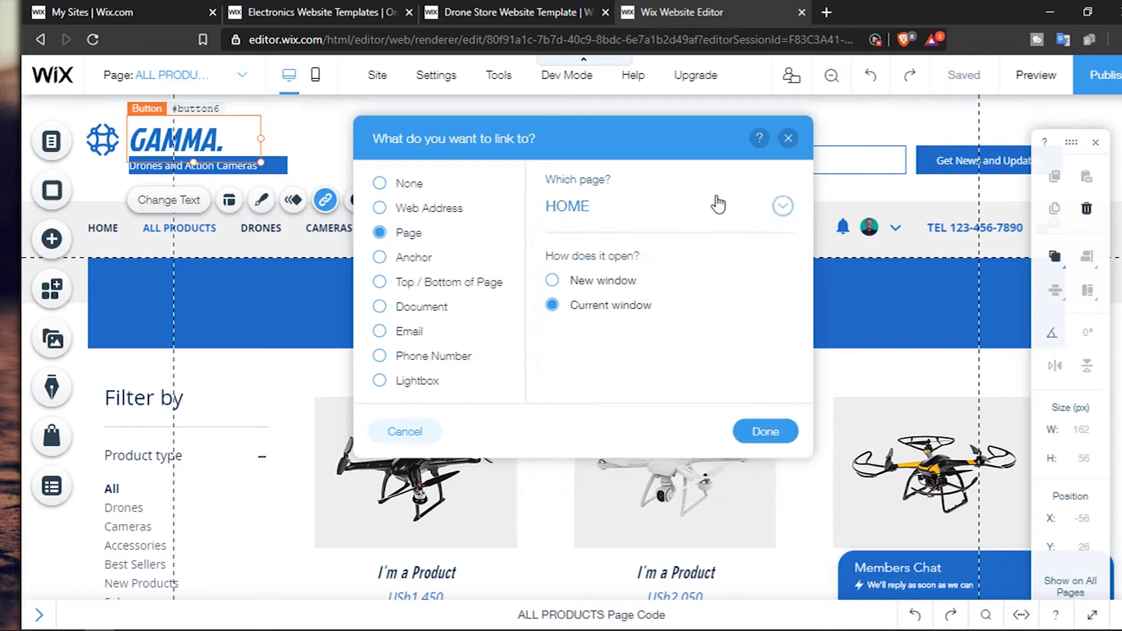
click(788, 138)
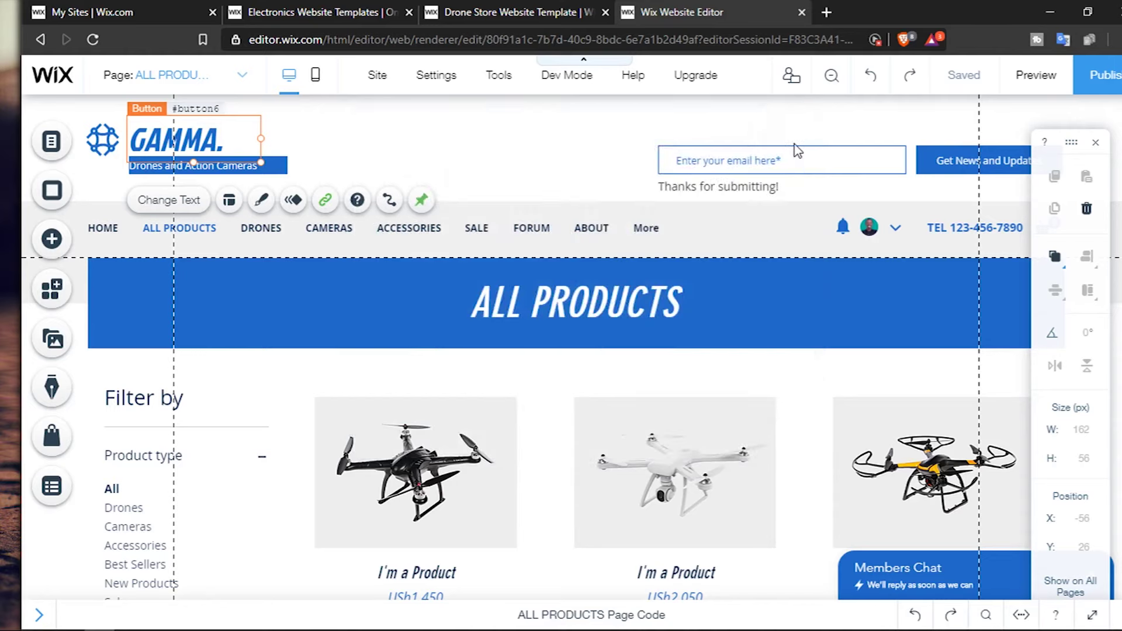
Preview the site on desktop and look through the ALL PRODUCTS and HOME pages
click(1032, 82)
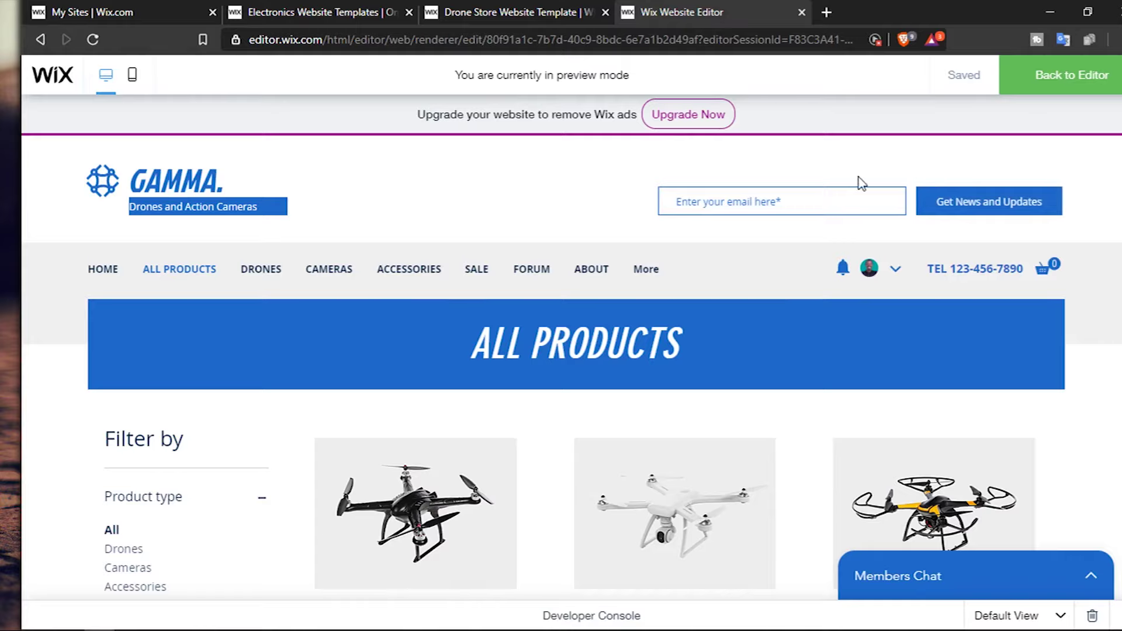
scroll(759, 471, down, 20)
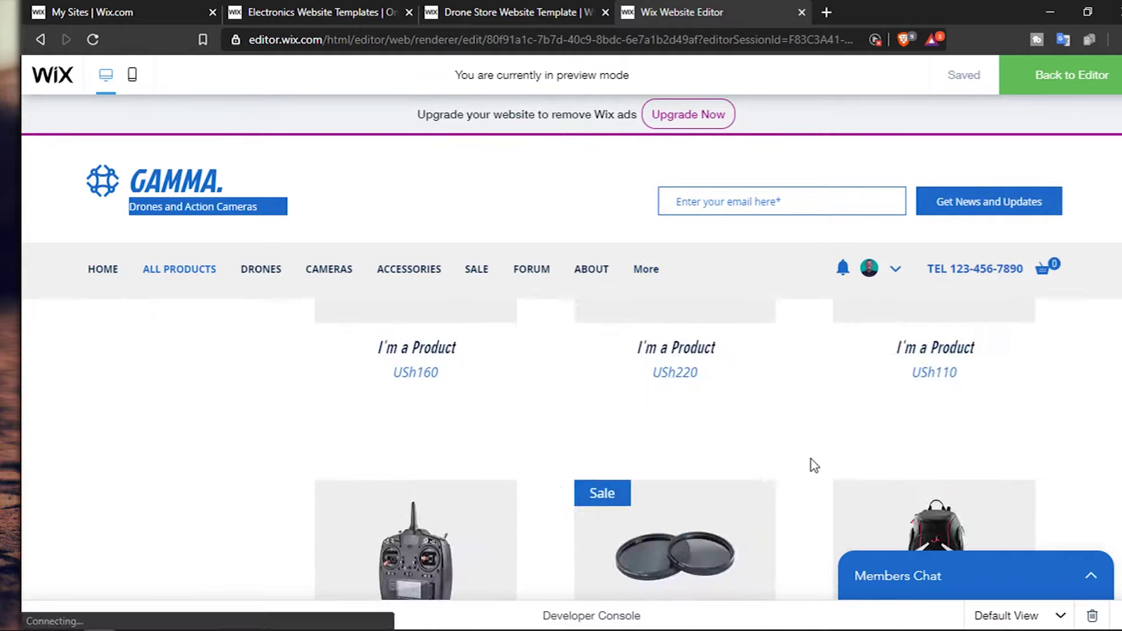
scroll(814, 465, up, 10)
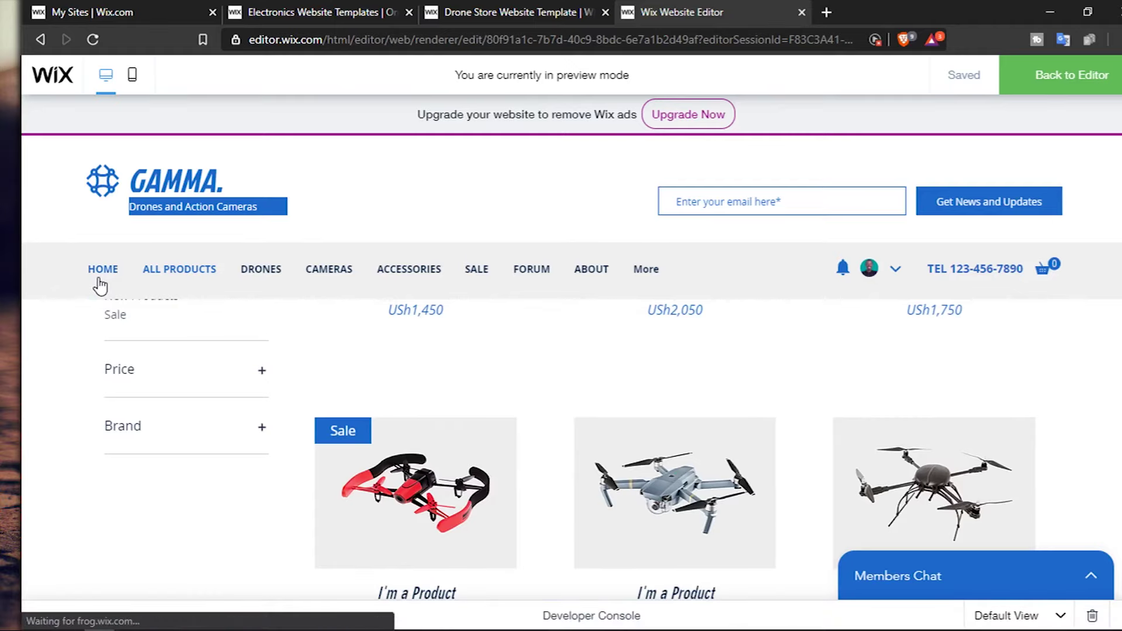
scroll(780, 431, down, 5)
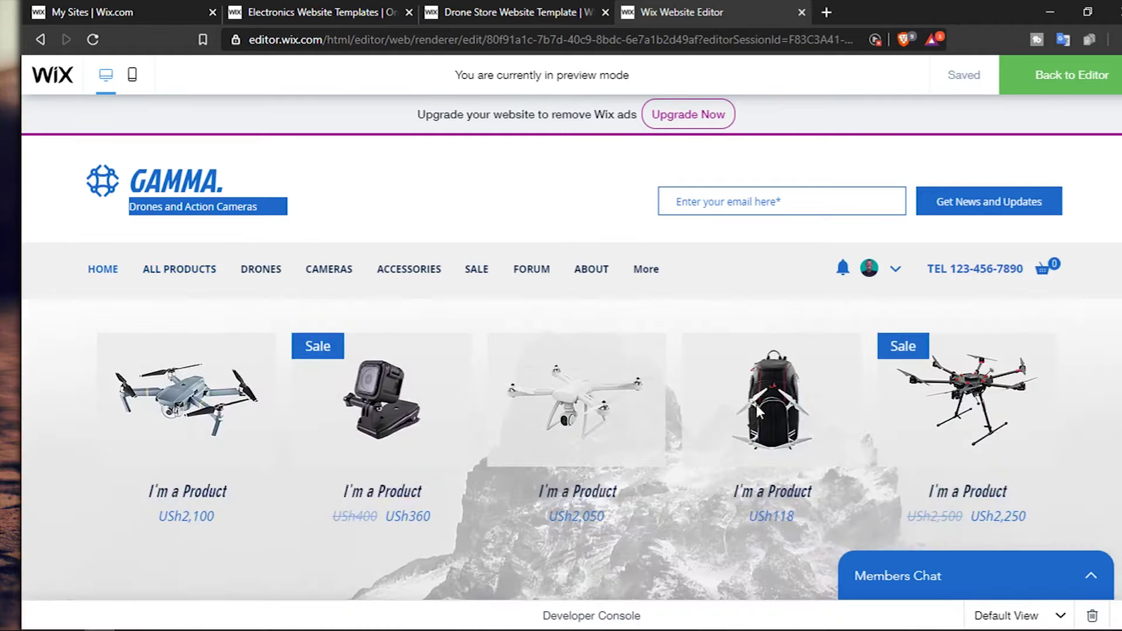
scroll(756, 404, down, 5)
scroll(756, 405, up, 15)
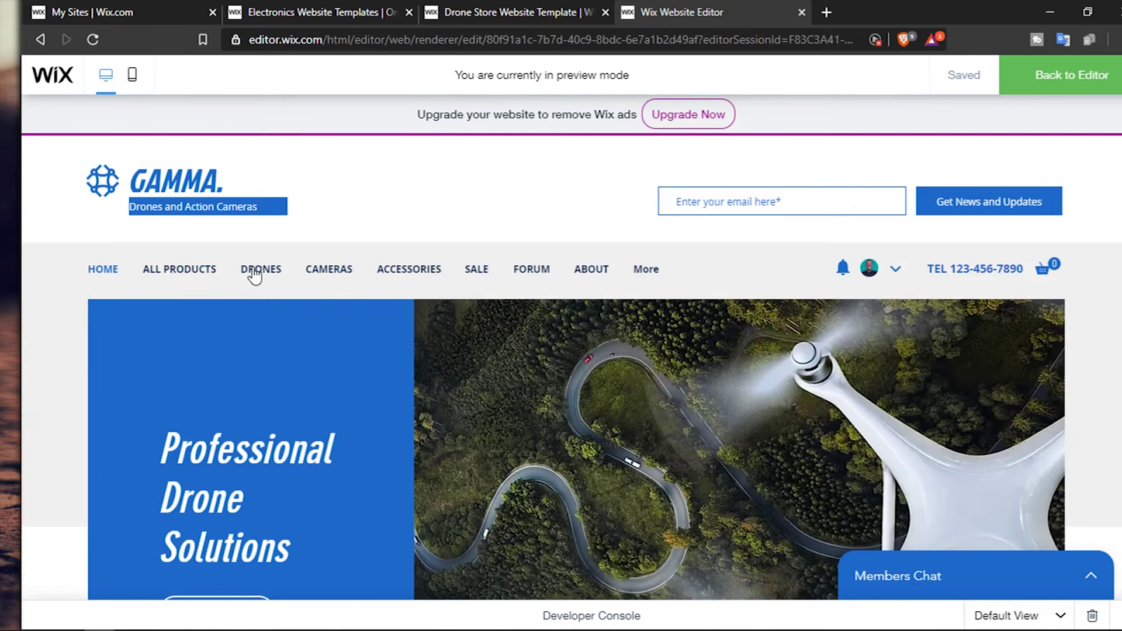
View the ABOUT page down to its footer in the desktop preview, and look through the Contact page linked there
click(602, 273)
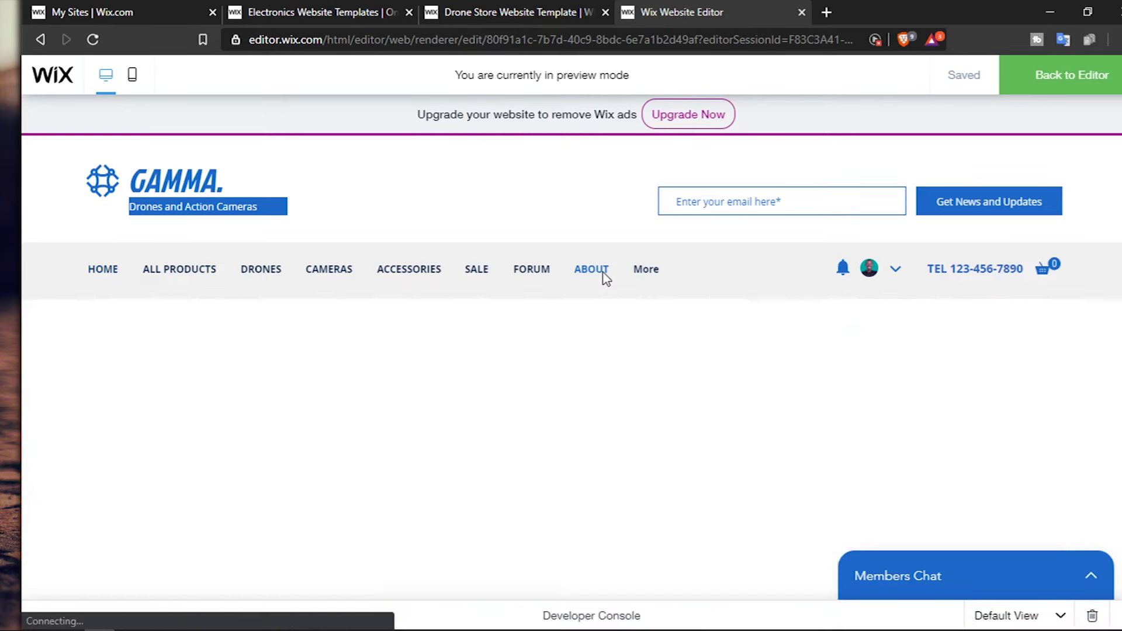
scroll(627, 369, down, 10)
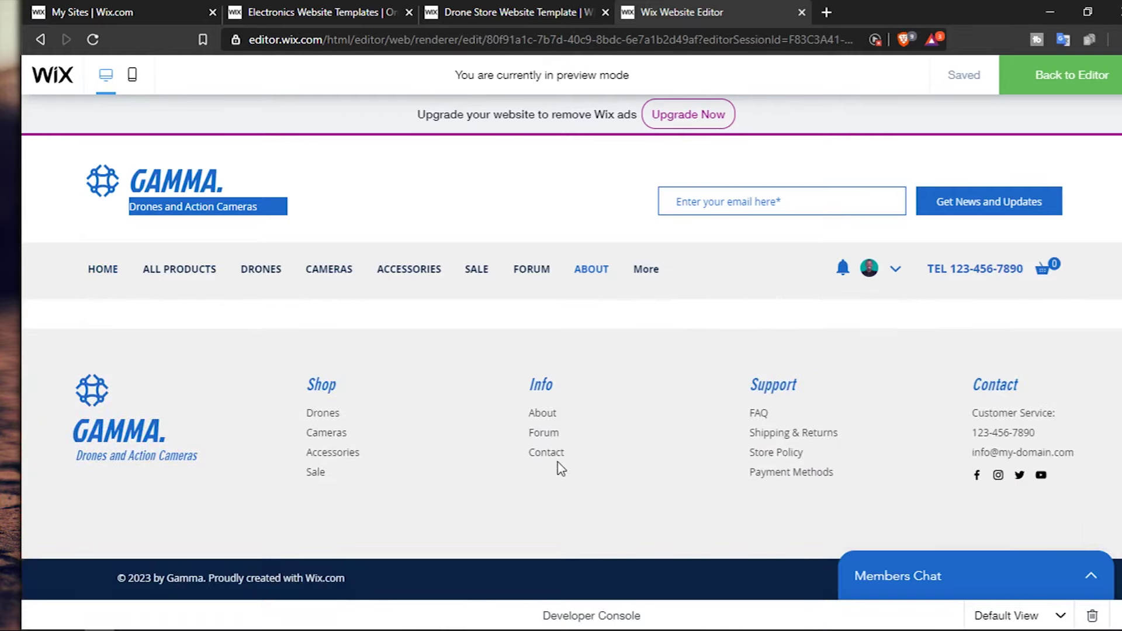
click(554, 457)
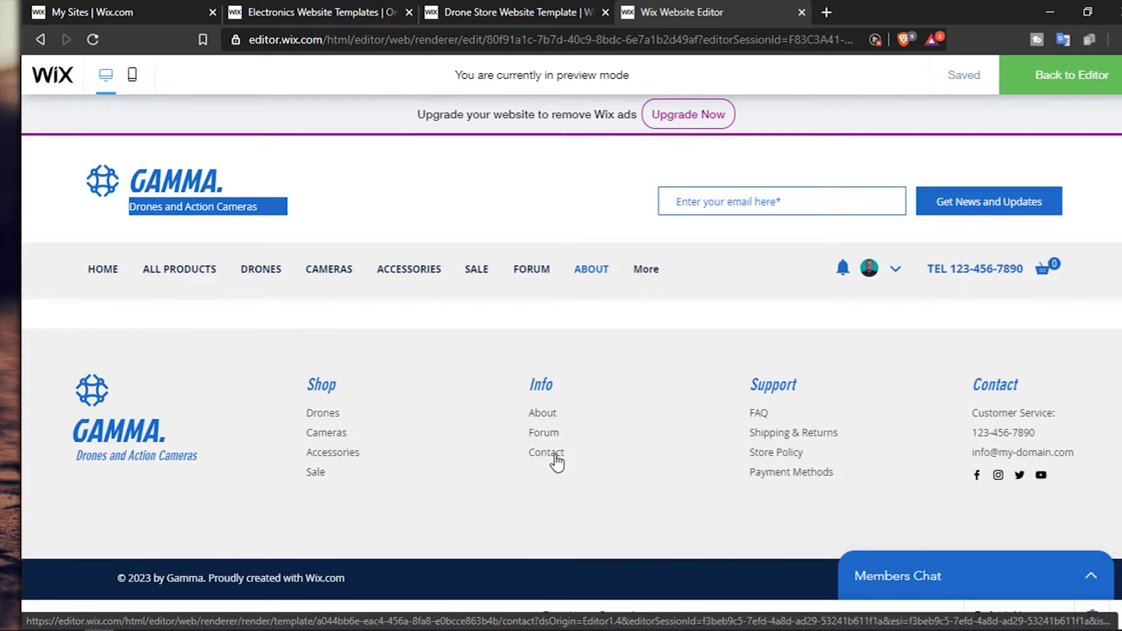
scroll(748, 447, down, 10)
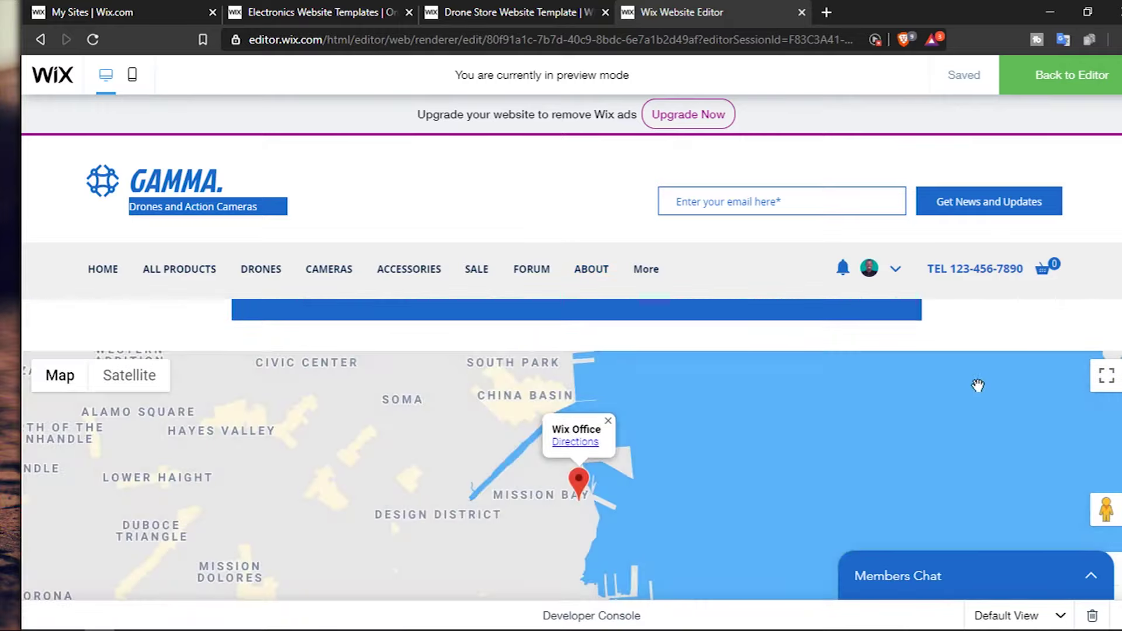
scroll(978, 389, up, 5)
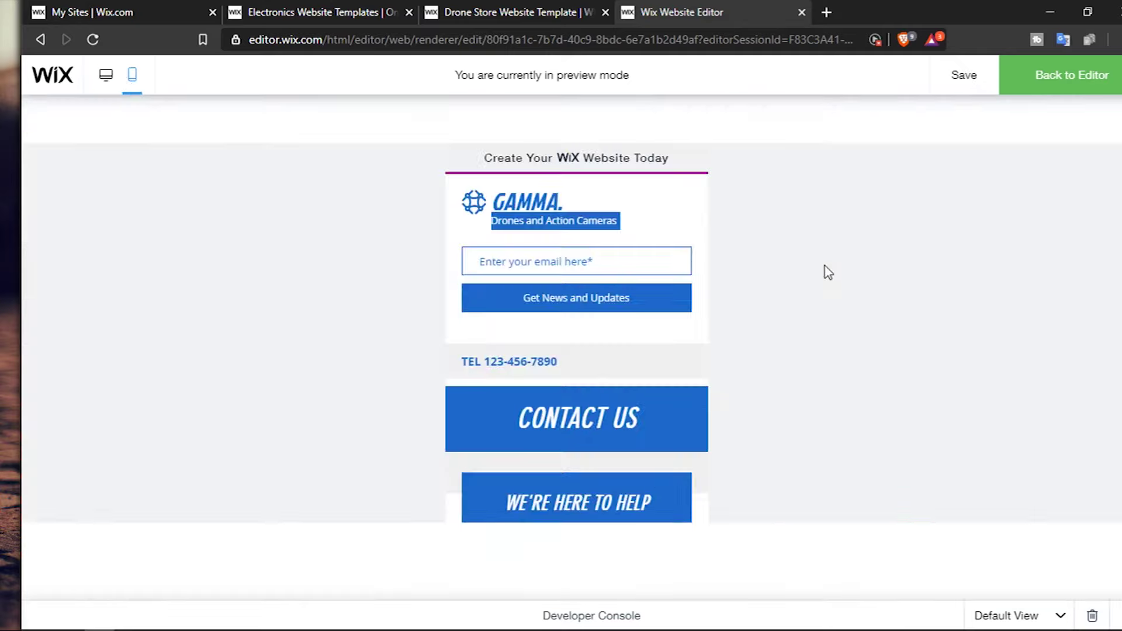
Switch the preview to the mobile version and look through the Contact page
scroll(616, 305, down, 5)
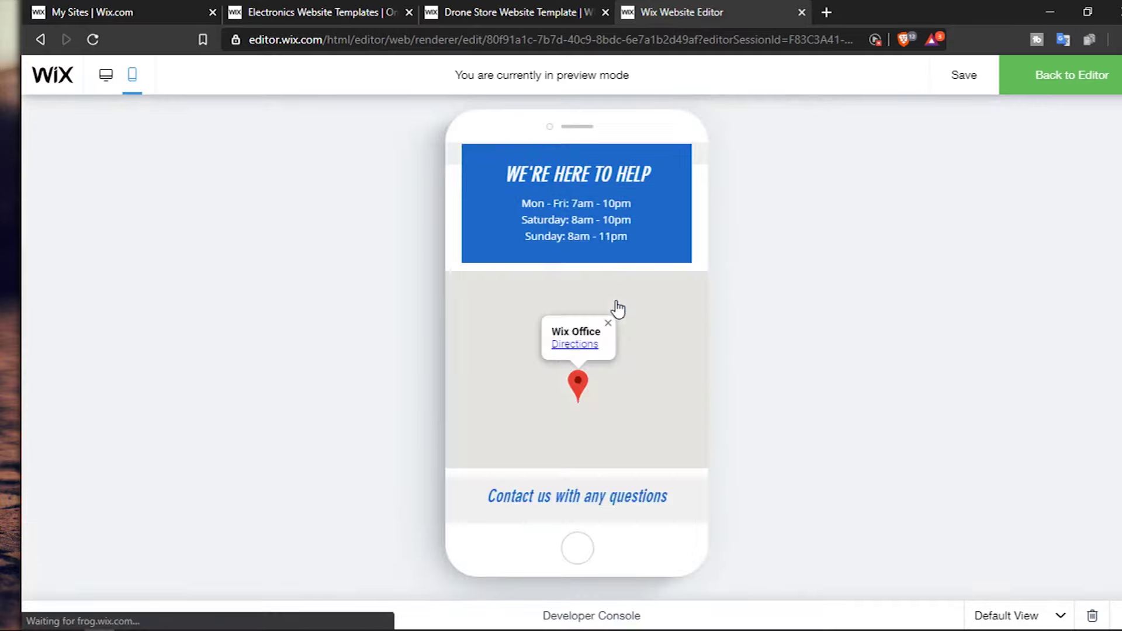
scroll(616, 306, down, 5)
scroll(616, 304, up, 15)
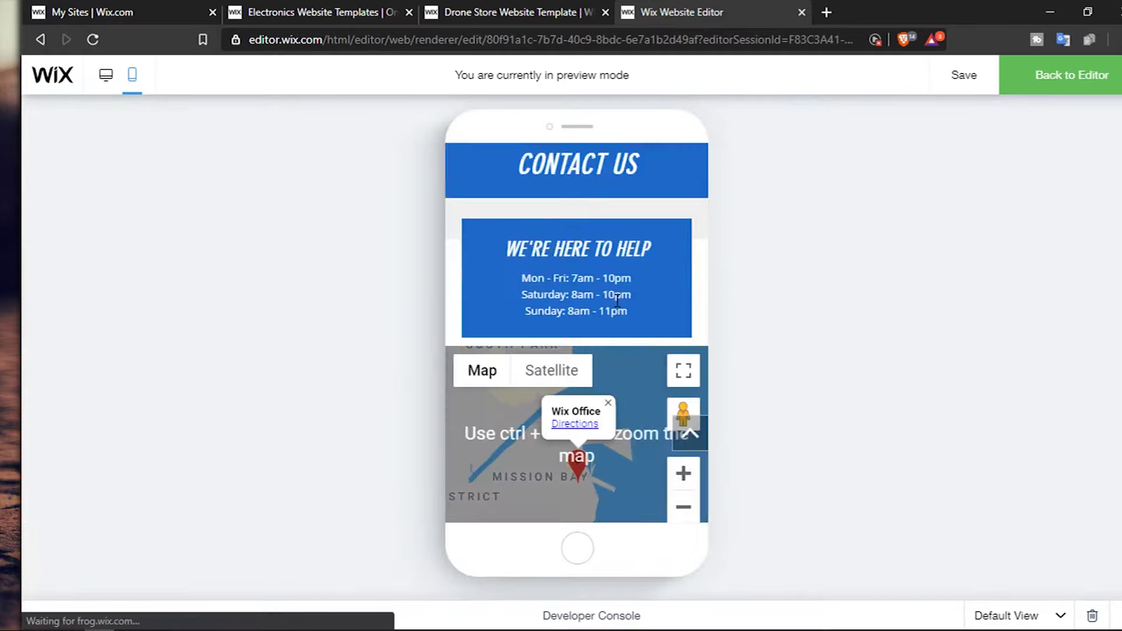
Go to the HOME page through the mobile site's navigation and examine its products, testimonials and footer
click(683, 203)
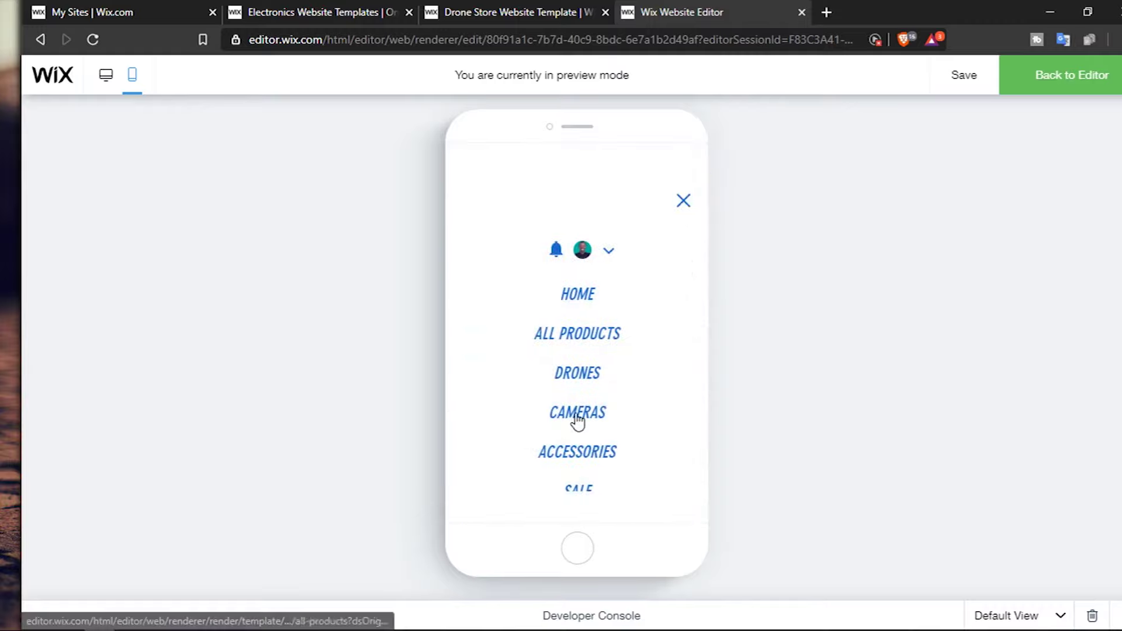
scroll(577, 419, down, 3)
scroll(577, 409, up, 3)
click(590, 296)
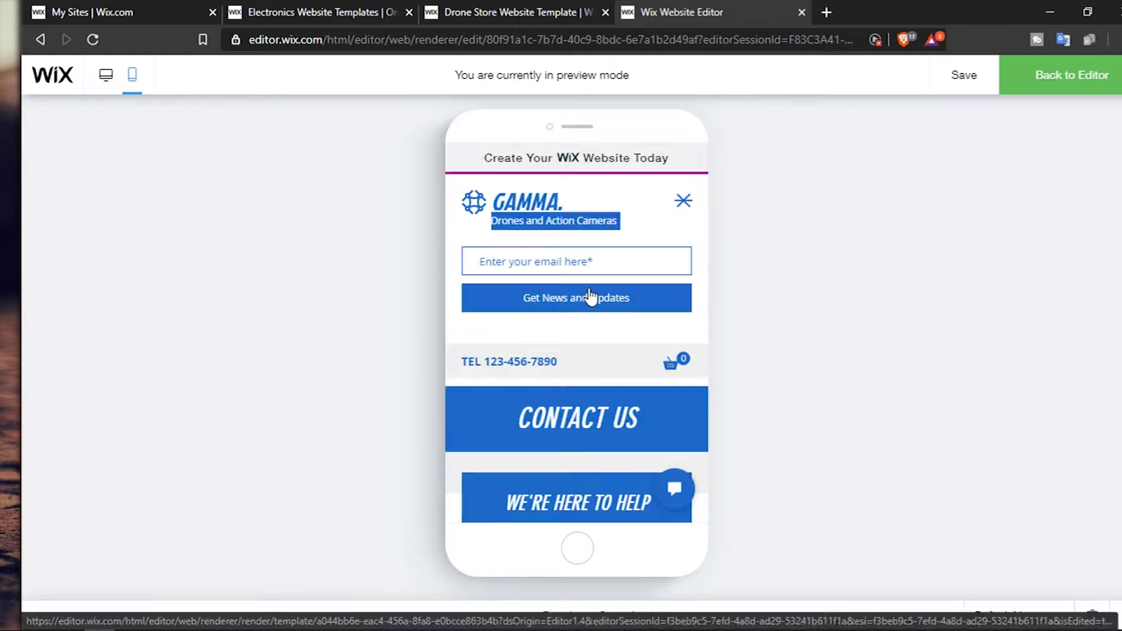
scroll(626, 343, down, 10)
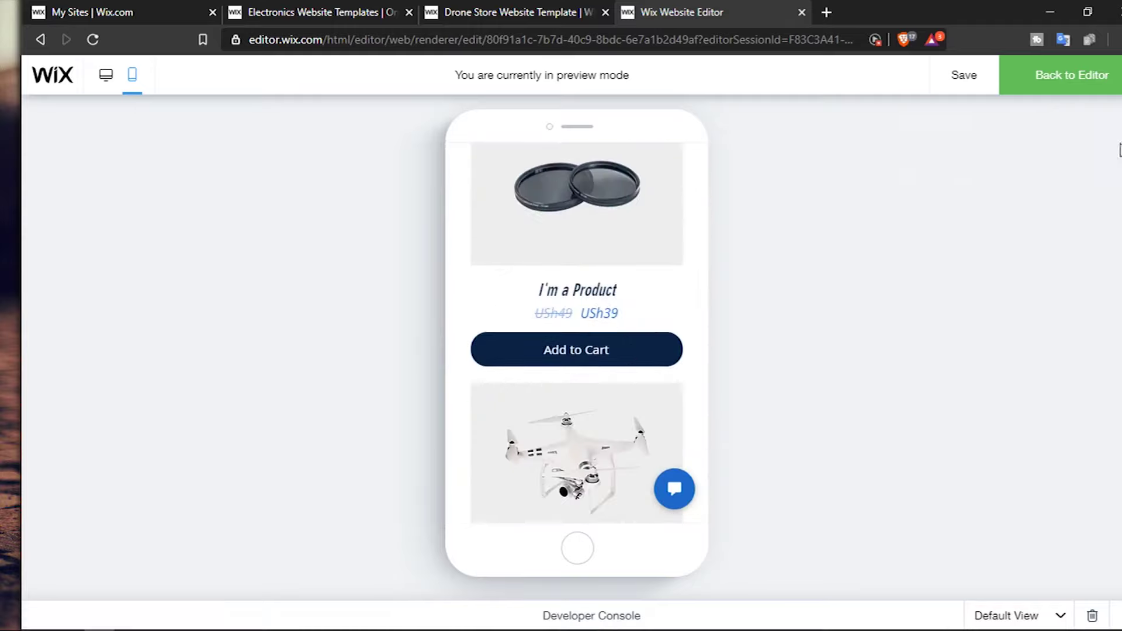
scroll(589, 366, down, 6)
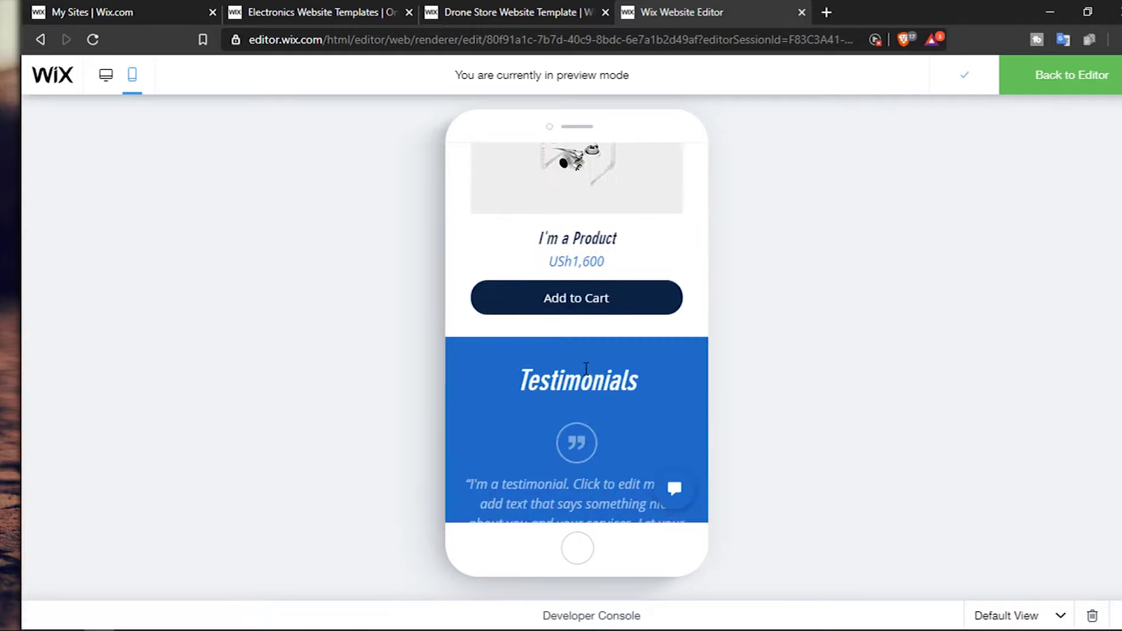
scroll(589, 367, down, 3)
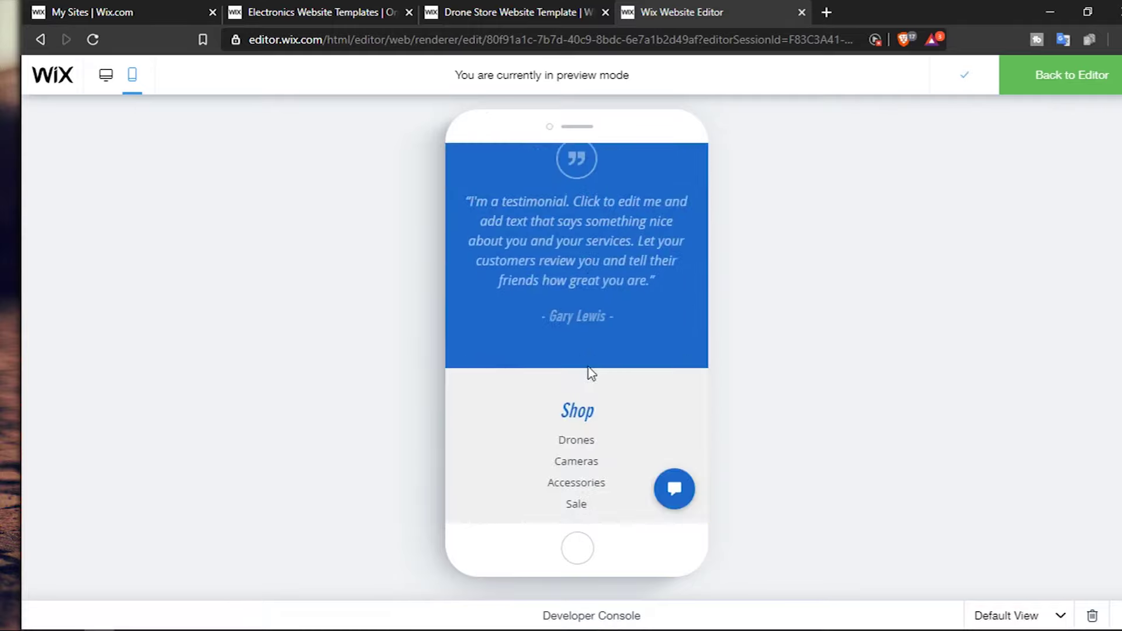
scroll(596, 374, down, 10)
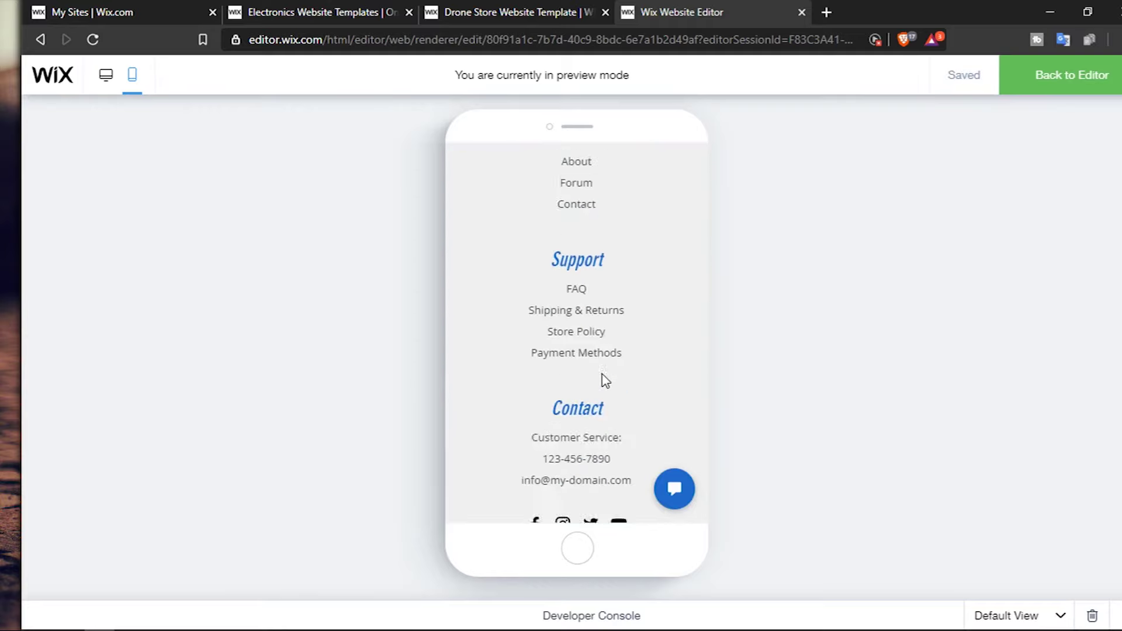
Return from the preview to the editor, start the mobile site setup and set the header's scroll behaviour to Fixed
click(1045, 84)
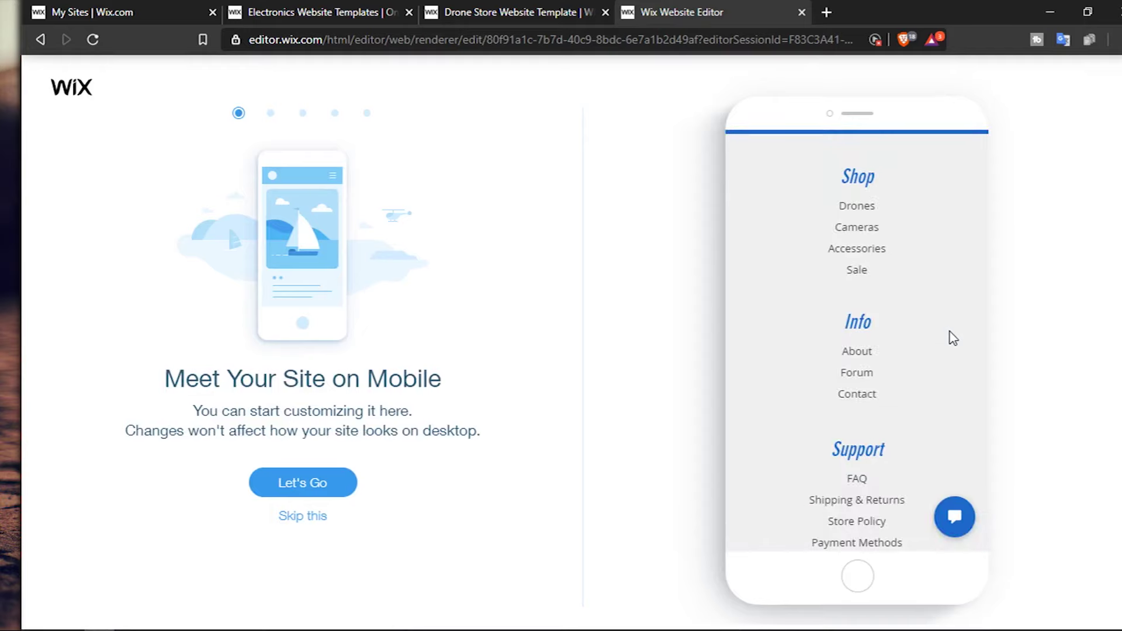
click(280, 486)
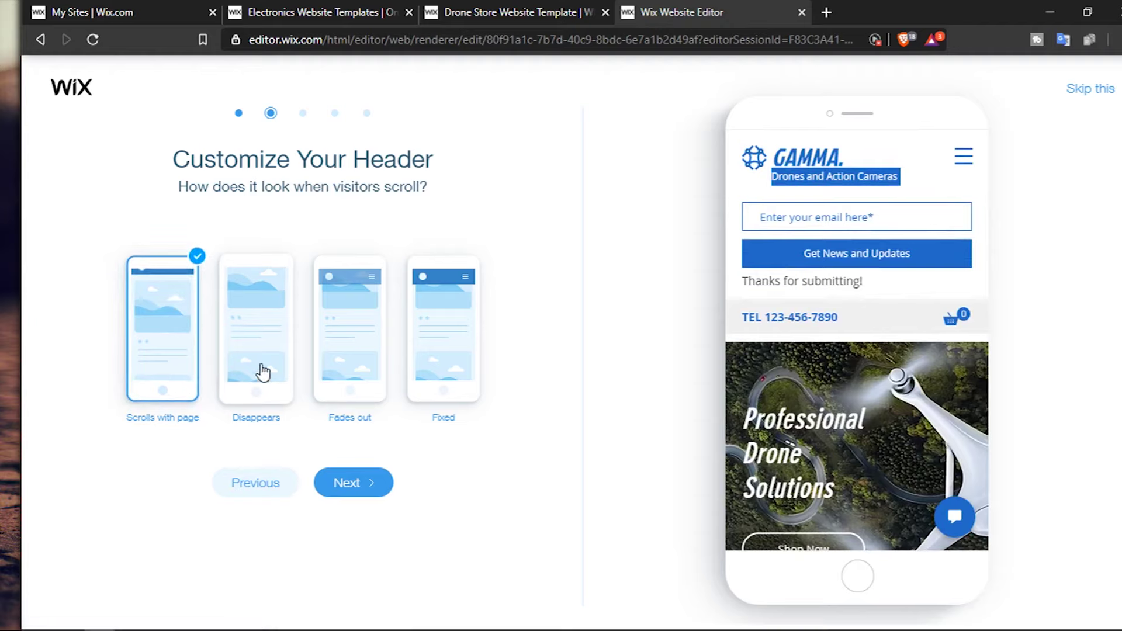
click(461, 315)
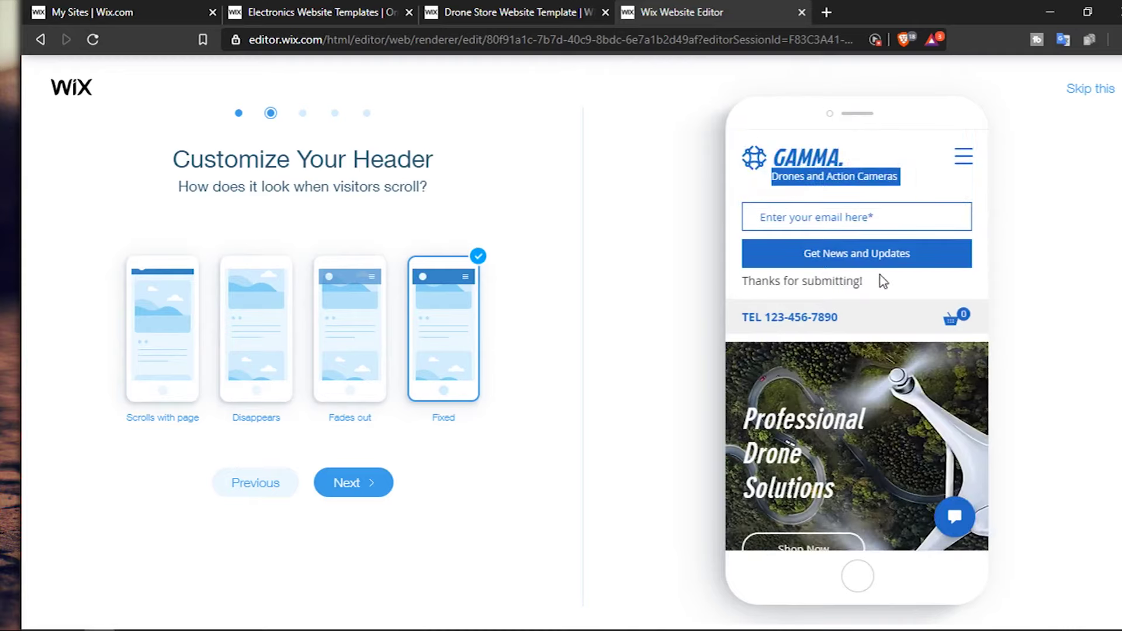
click(370, 492)
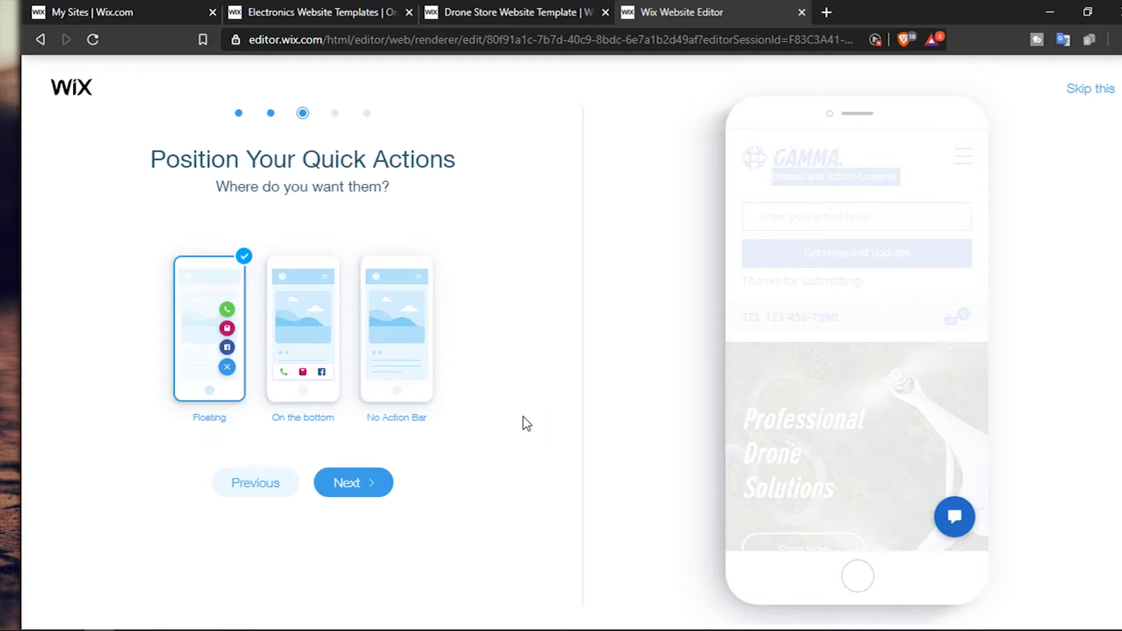
Accept Floating quick actions and Yes for the Back to Top button, and finish the setup into the Mobile Editor
click(375, 494)
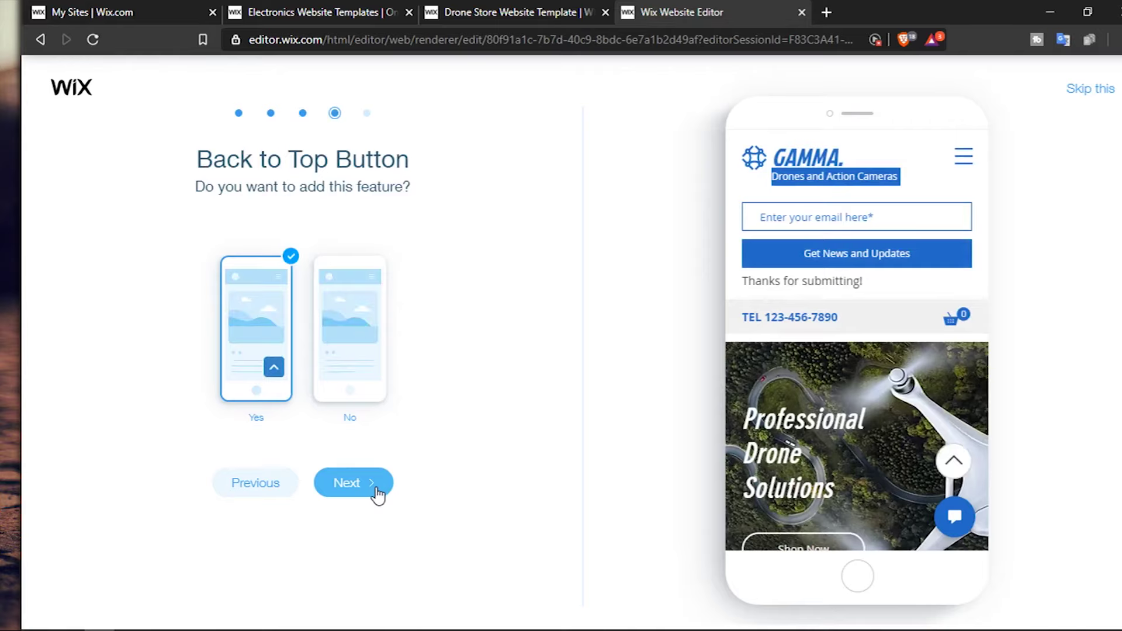
click(374, 490)
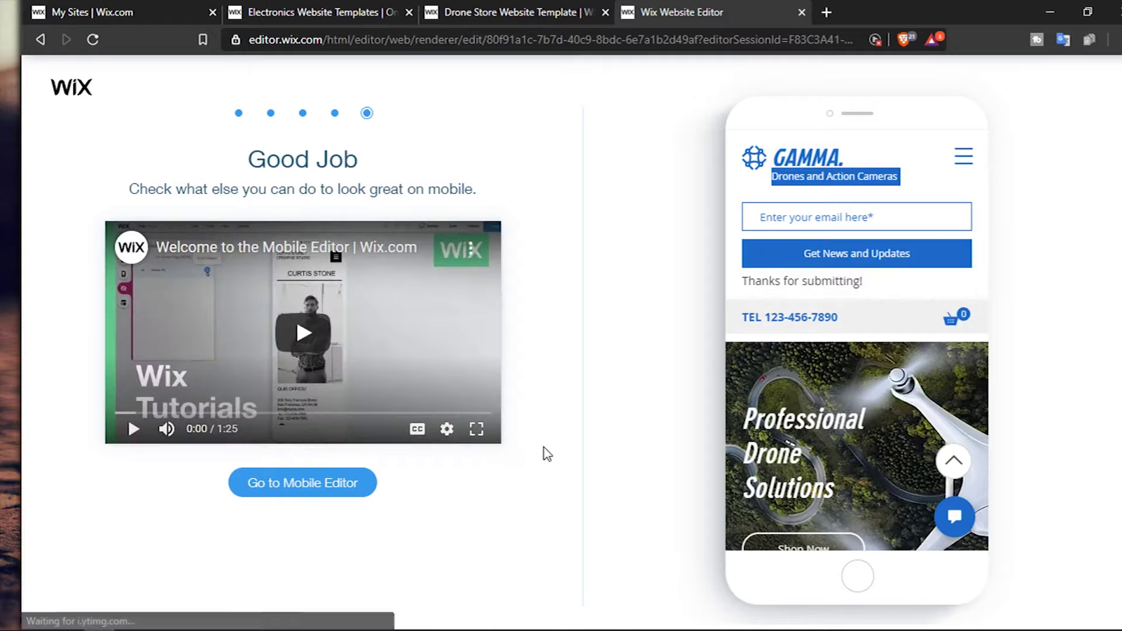
click(326, 483)
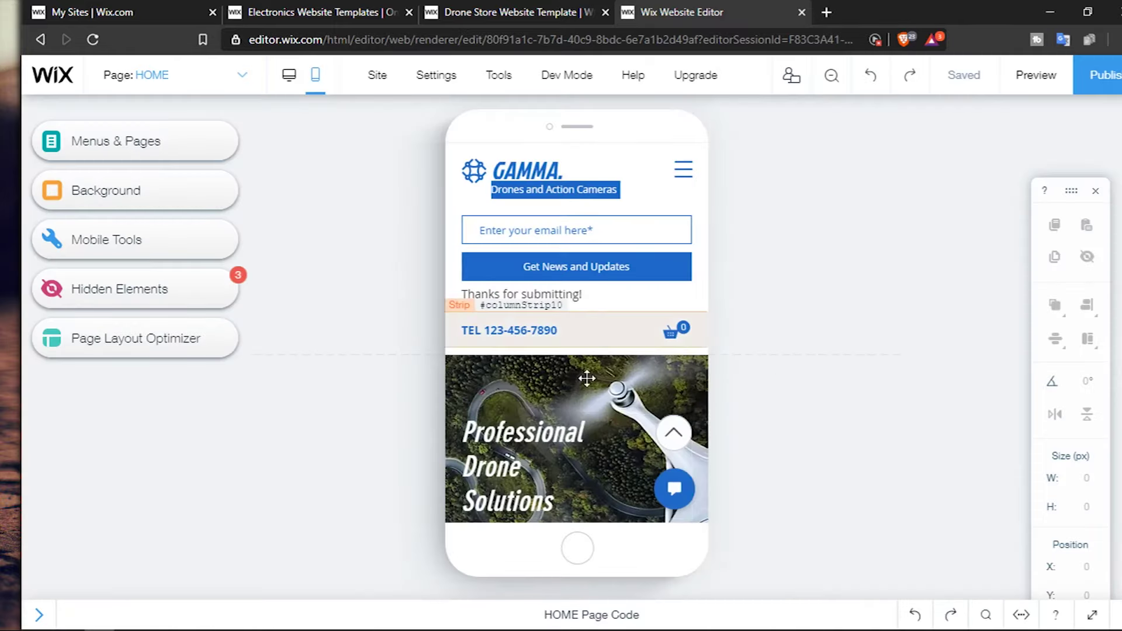
Reduce the font size of the "Professional Drone Solutions" heading on the mobile home page by three increments
click(573, 427)
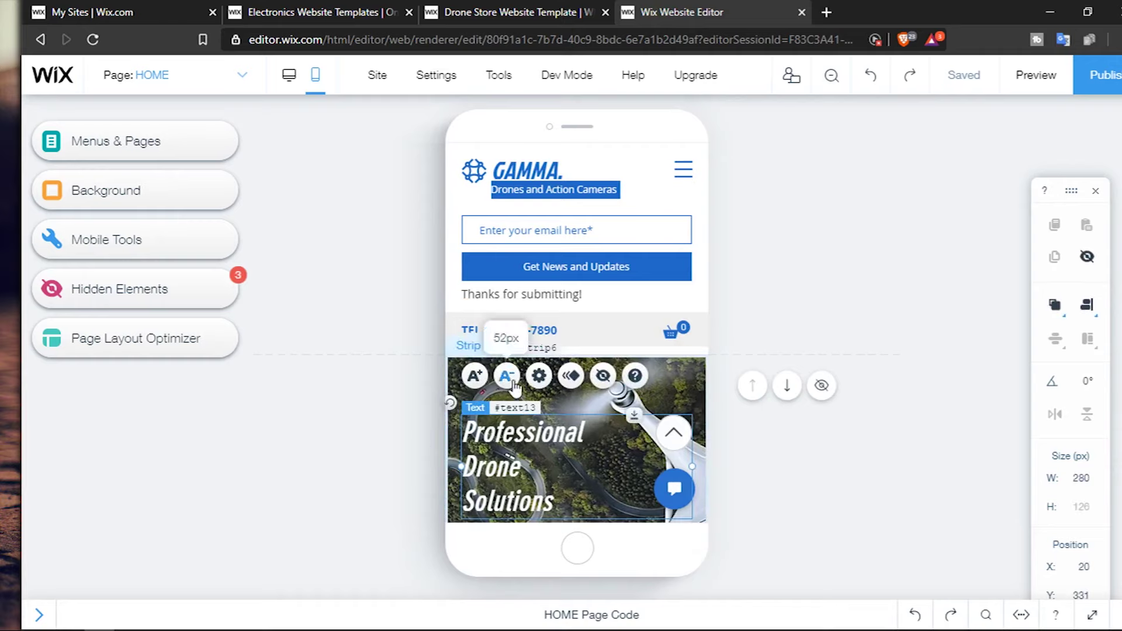
click(507, 377)
click(507, 376)
click(507, 377)
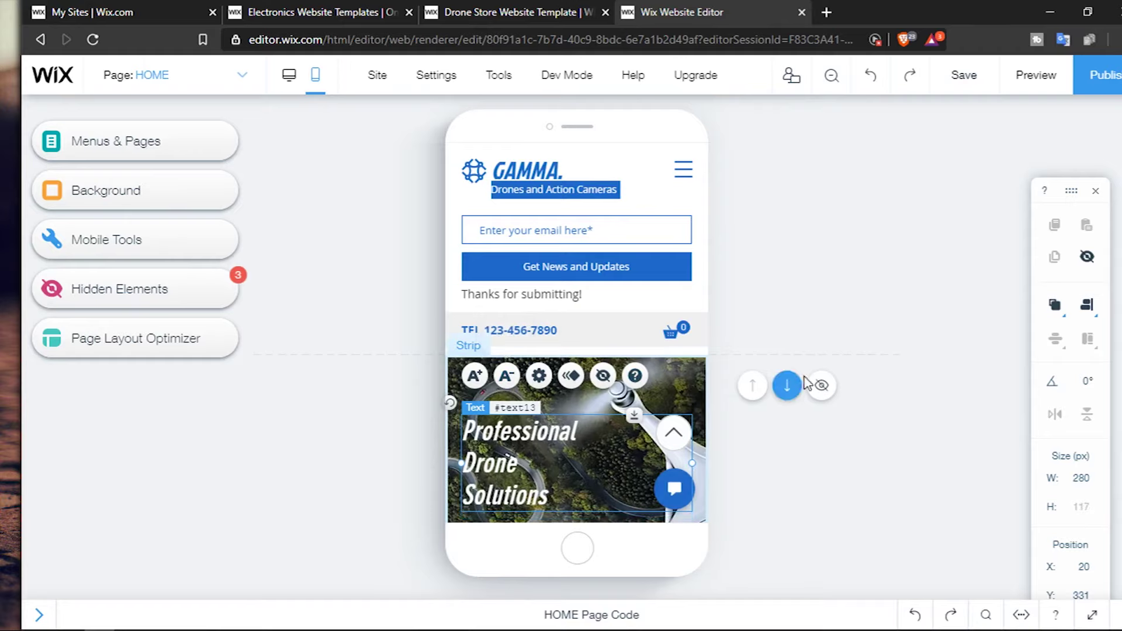
Move the Shop Now button under the mobile home page's Thermal Camera Collection heading down to about Y 795 px, and select the heading
scroll(784, 303, down, 5)
scroll(716, 305, down, 3)
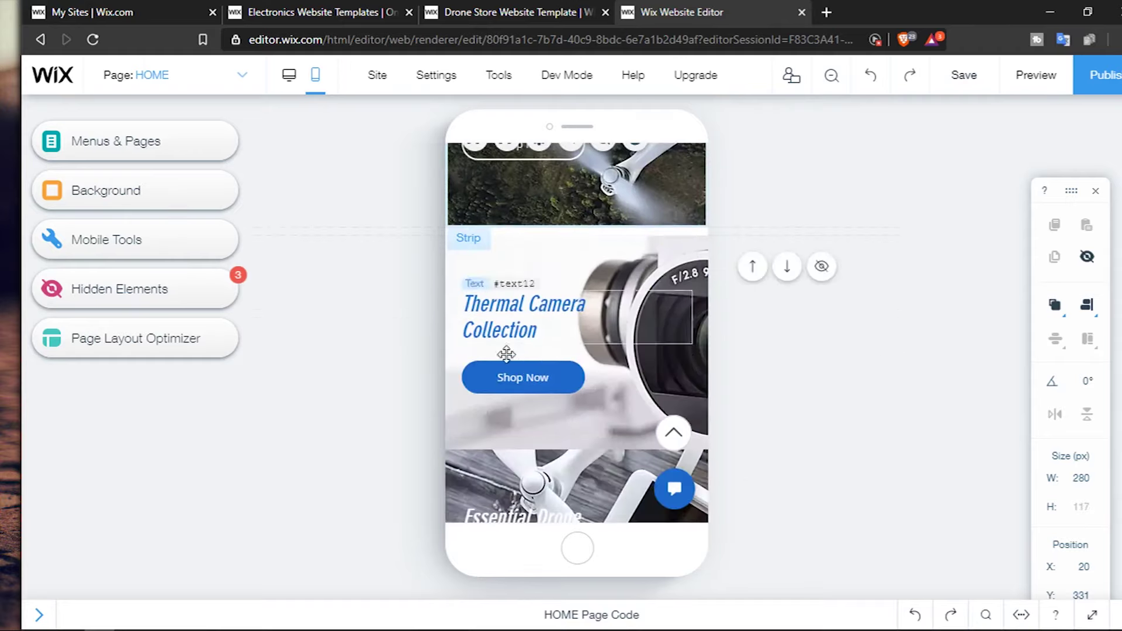
click(527, 376)
drag(527, 375, 526, 401)
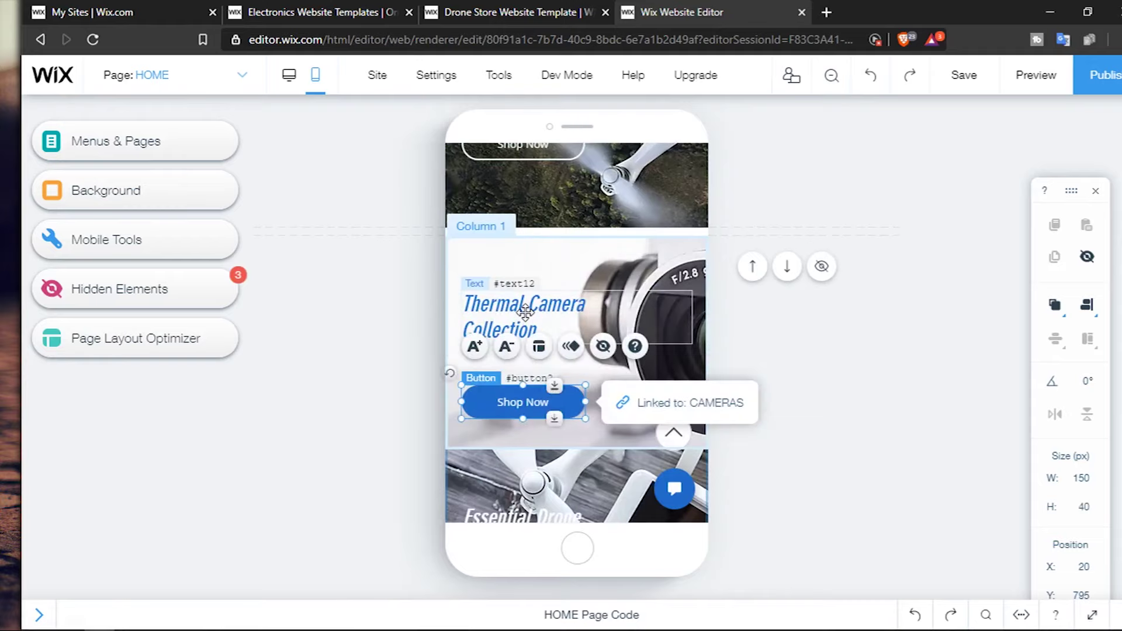
click(577, 300)
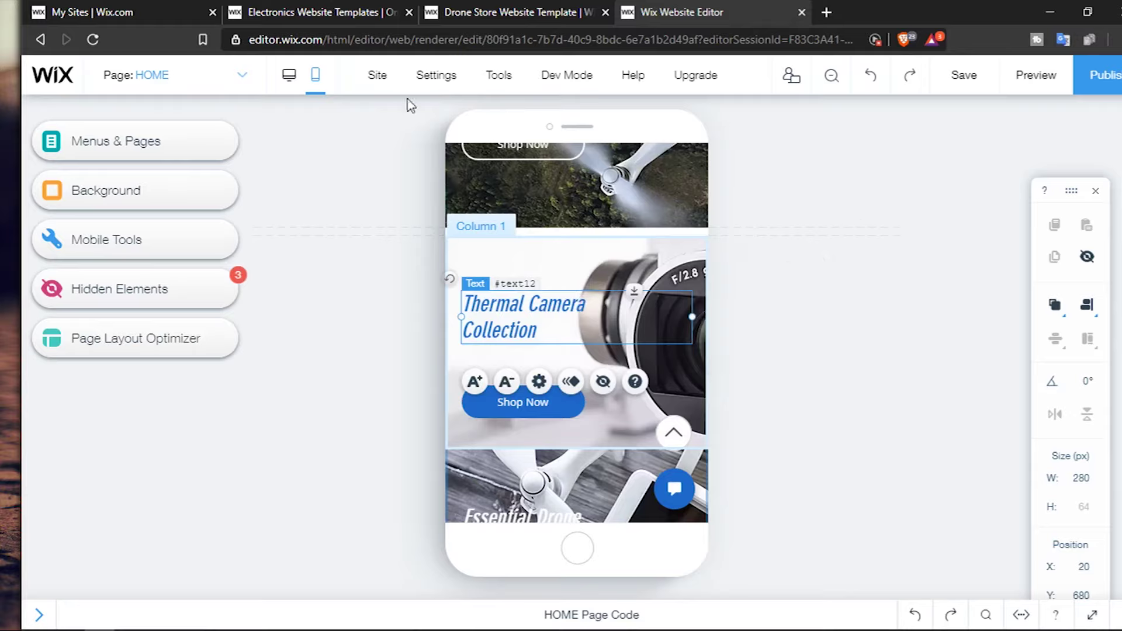
Switch back to the desktop editor, dismiss the tip about moving elements and check the autosave information
click(288, 87)
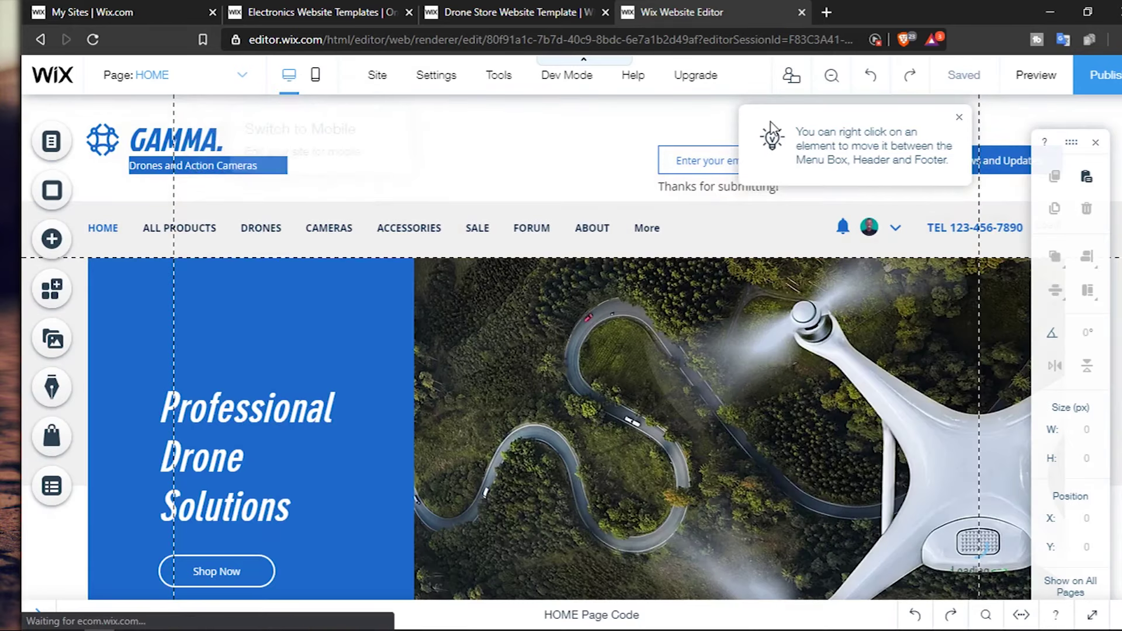
mouse_move(989, 88)
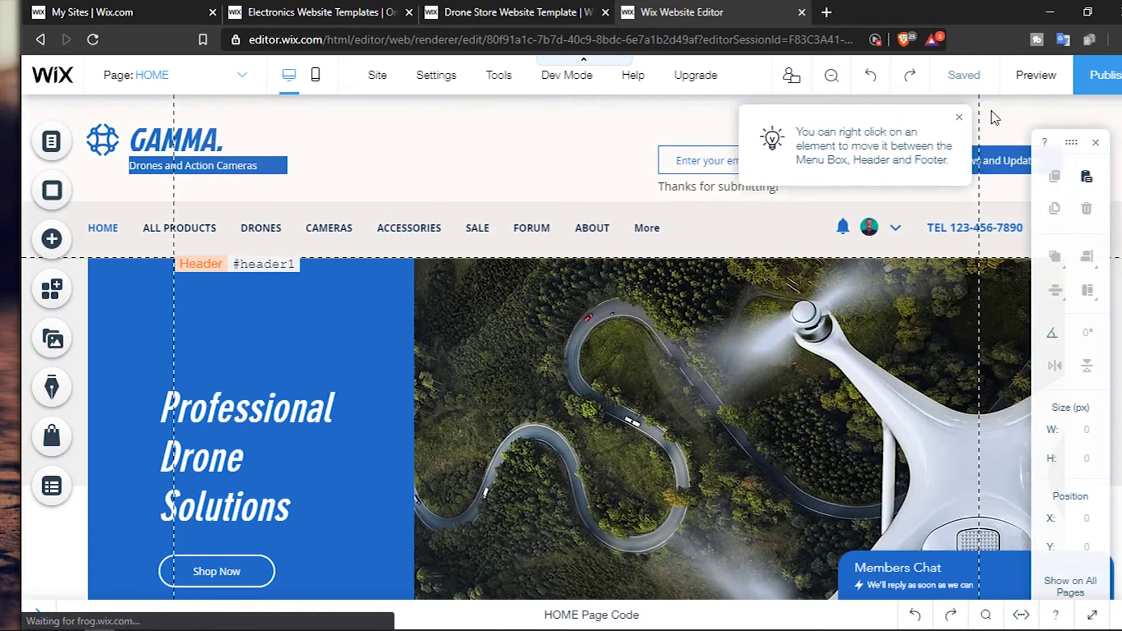
mouse_move(933, 88)
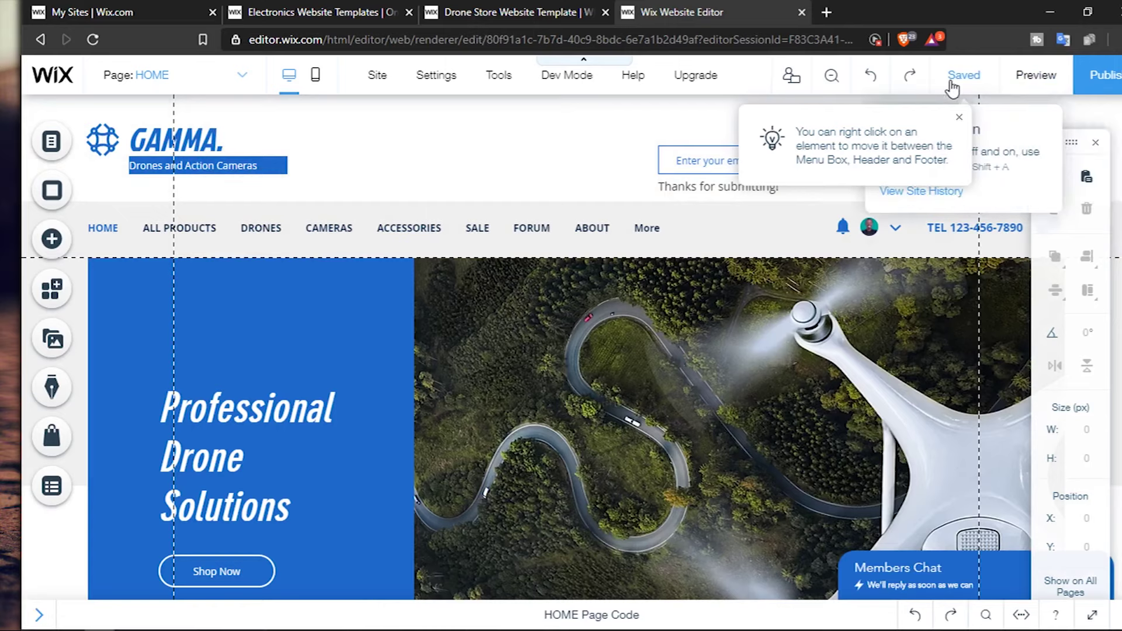
click(959, 117)
mouse_move(983, 82)
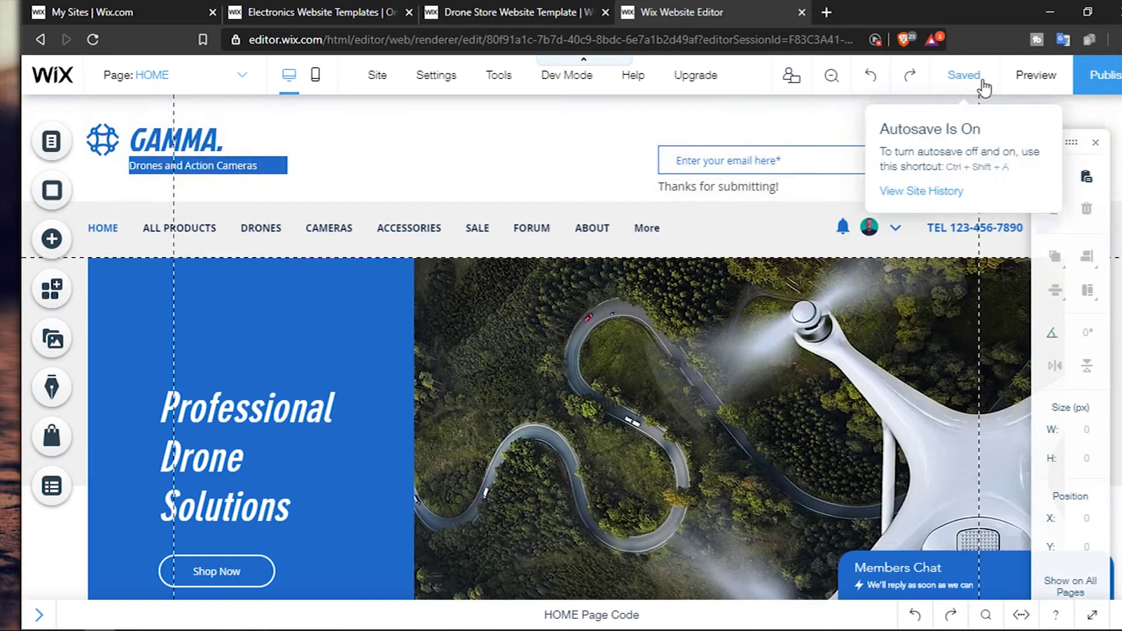
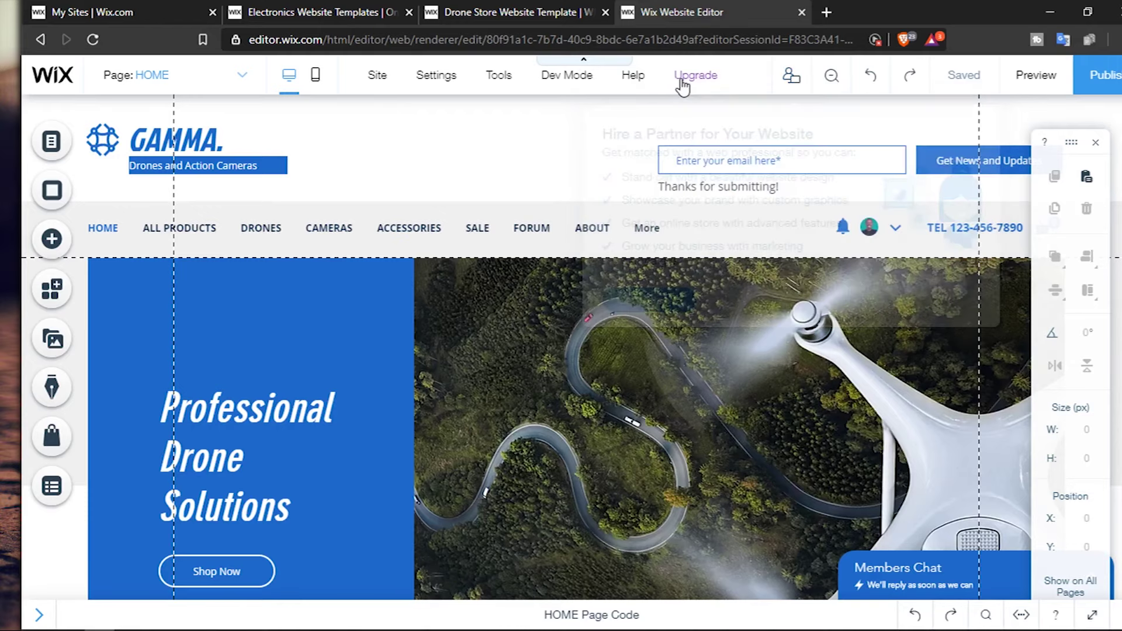
Examine the premium upgrade offer, the editor's tool and site setting options, and the list of site pages
mouse_move(682, 86)
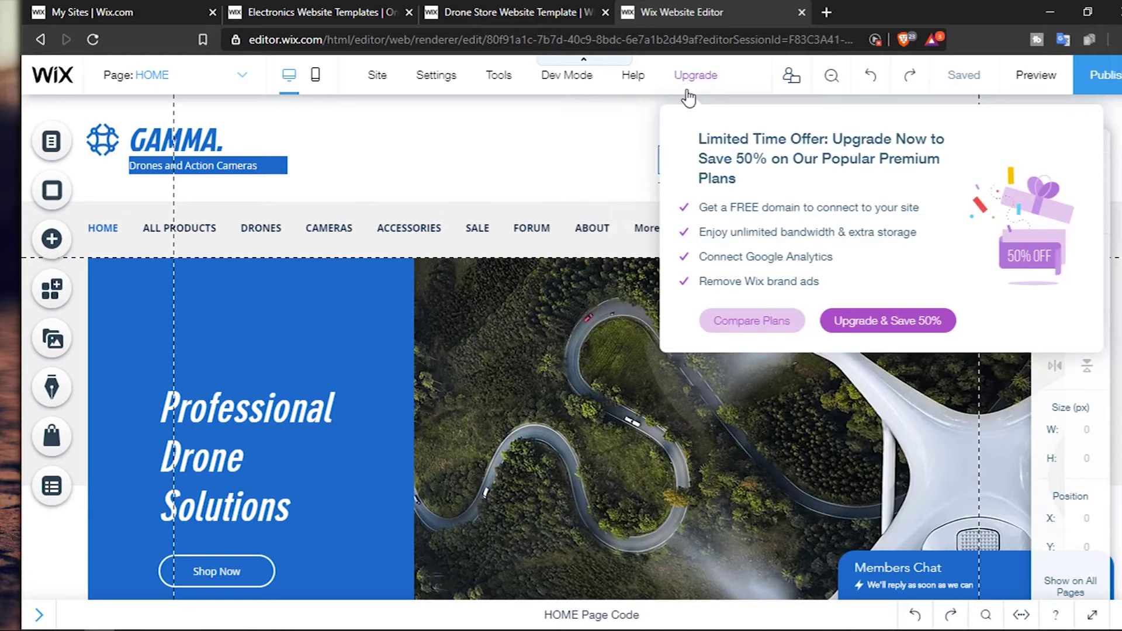
mouse_move(548, 71)
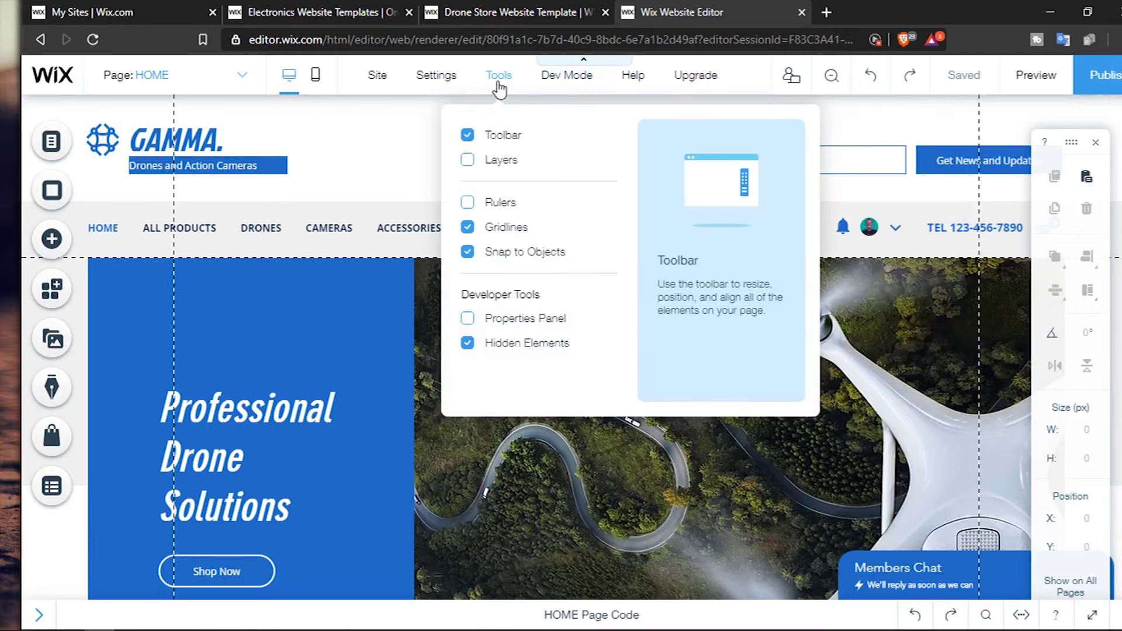
mouse_move(413, 86)
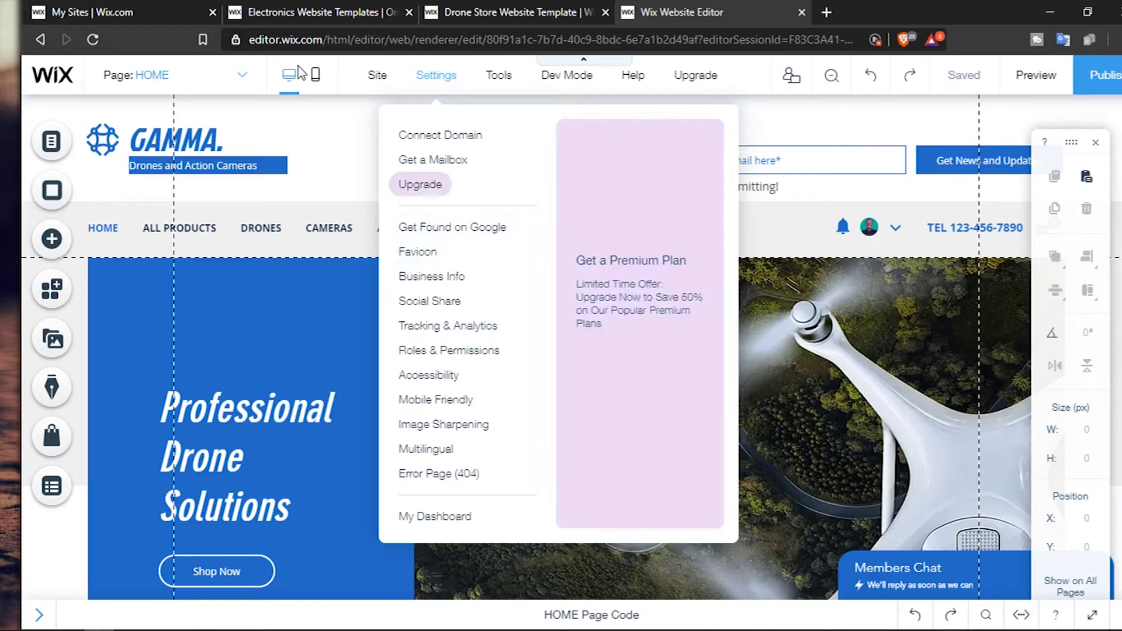
mouse_move(465, 76)
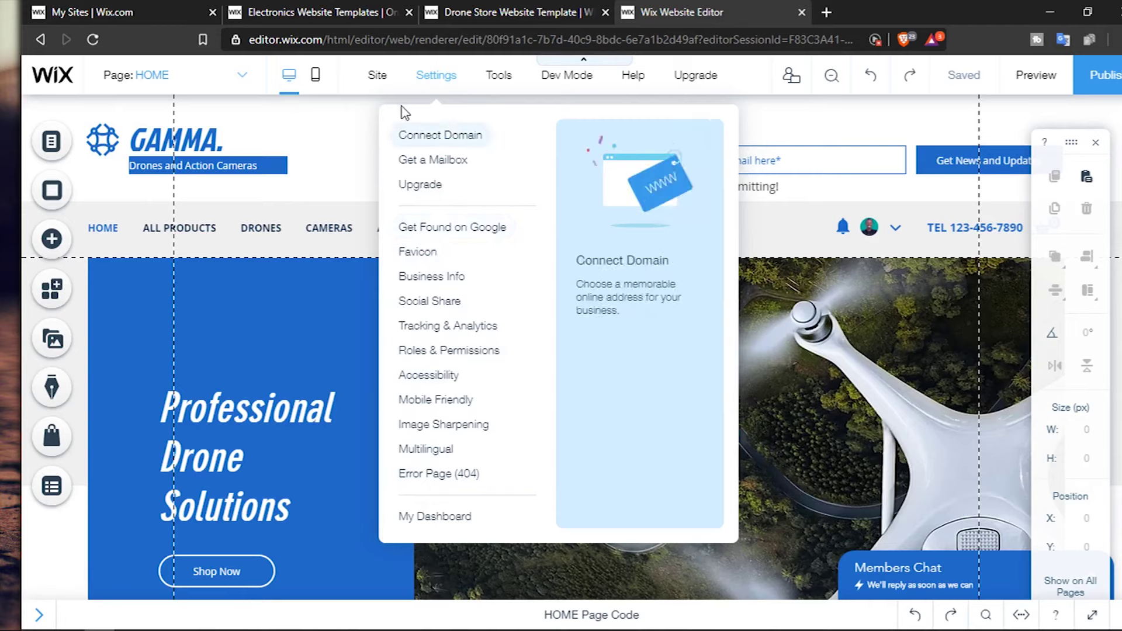
mouse_move(371, 87)
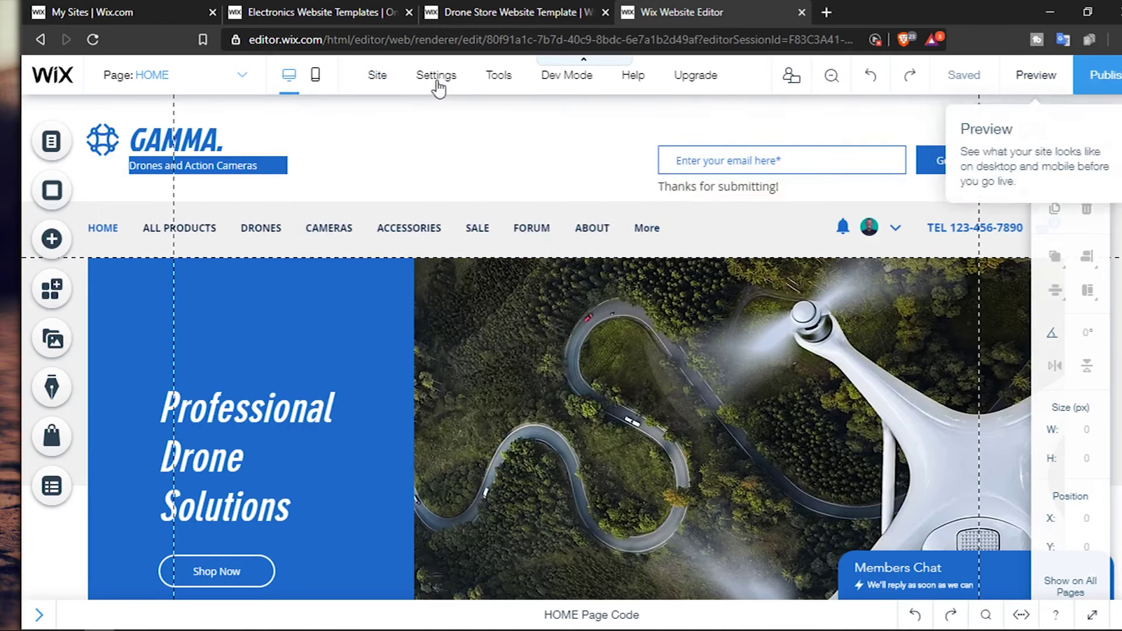
mouse_move(374, 81)
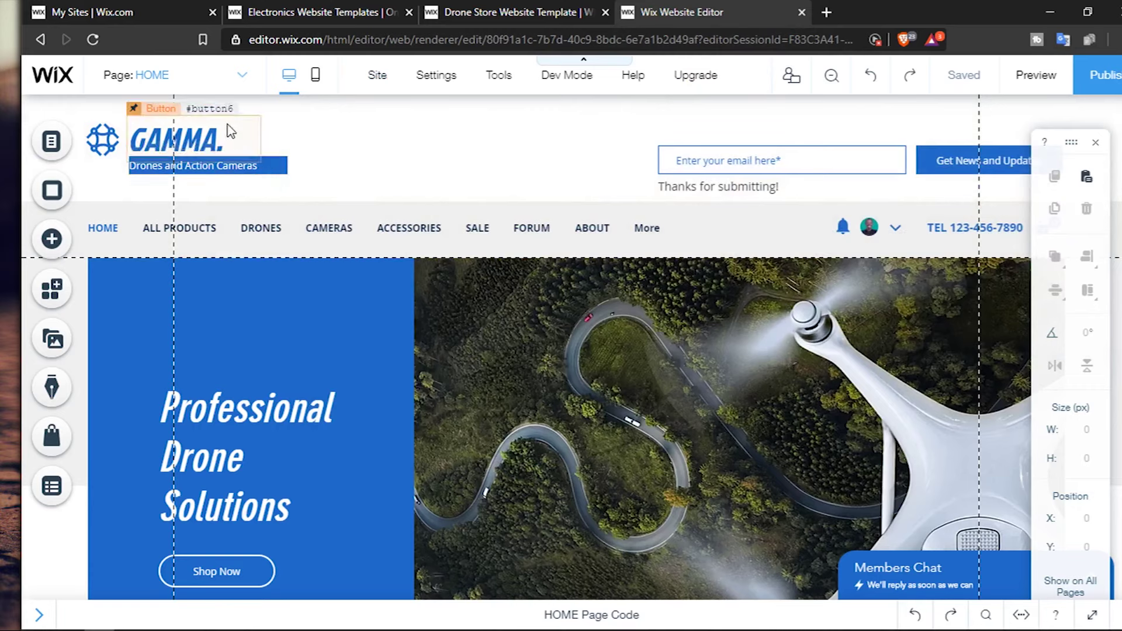
click(243, 77)
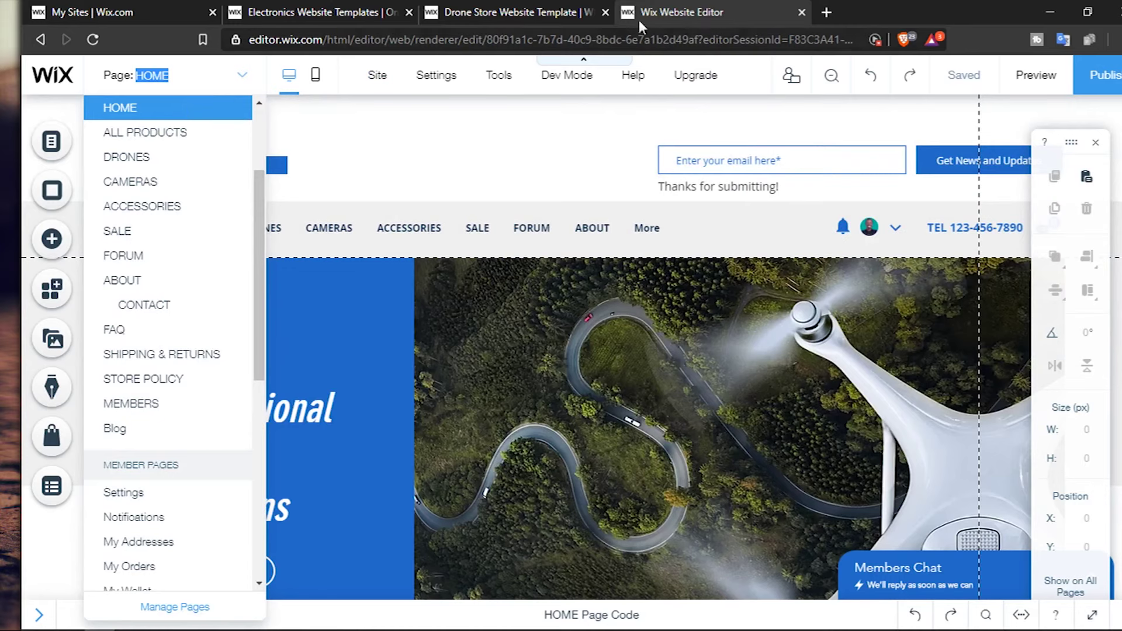
click(379, 82)
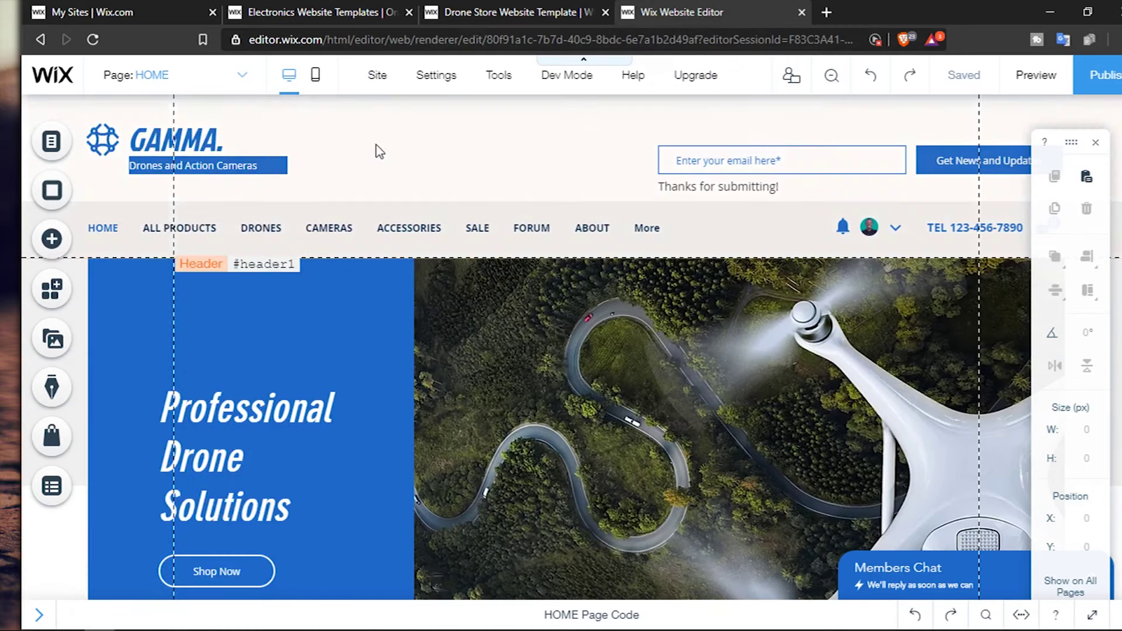
Exit the editor to the My Sites overview and rename the site Mysite to DronShop
mouse_move(377, 76)
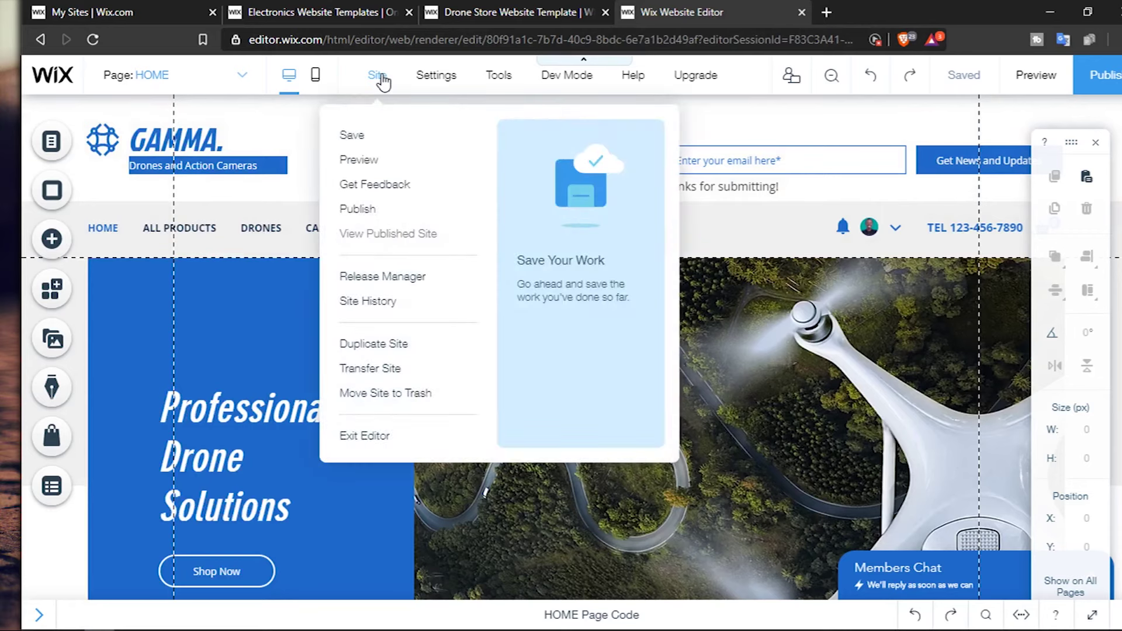
click(366, 439)
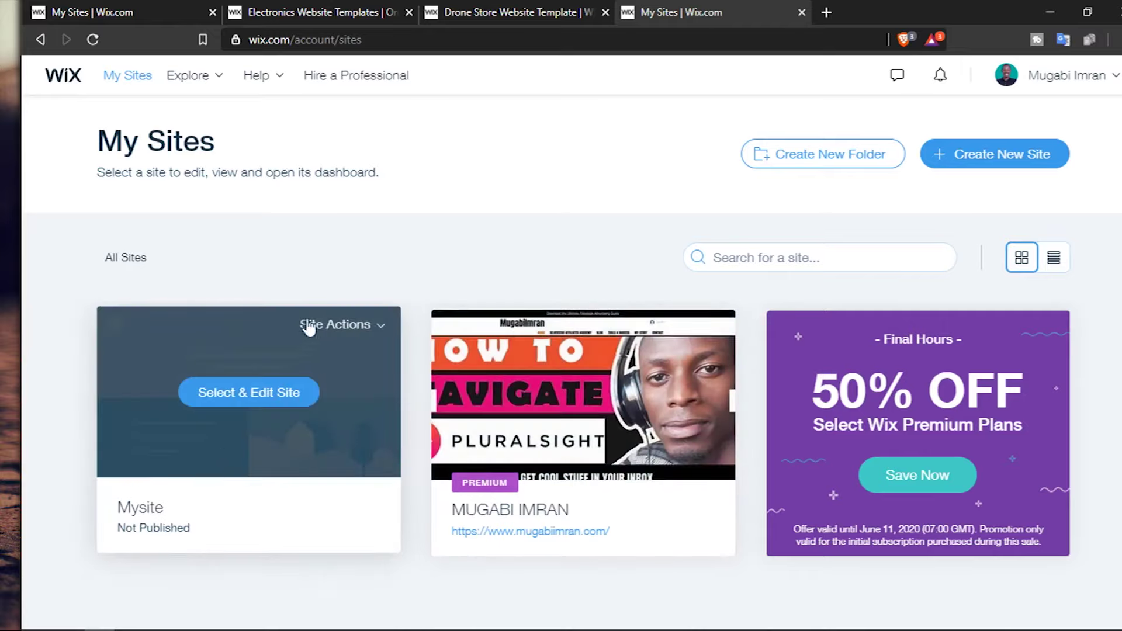
click(351, 331)
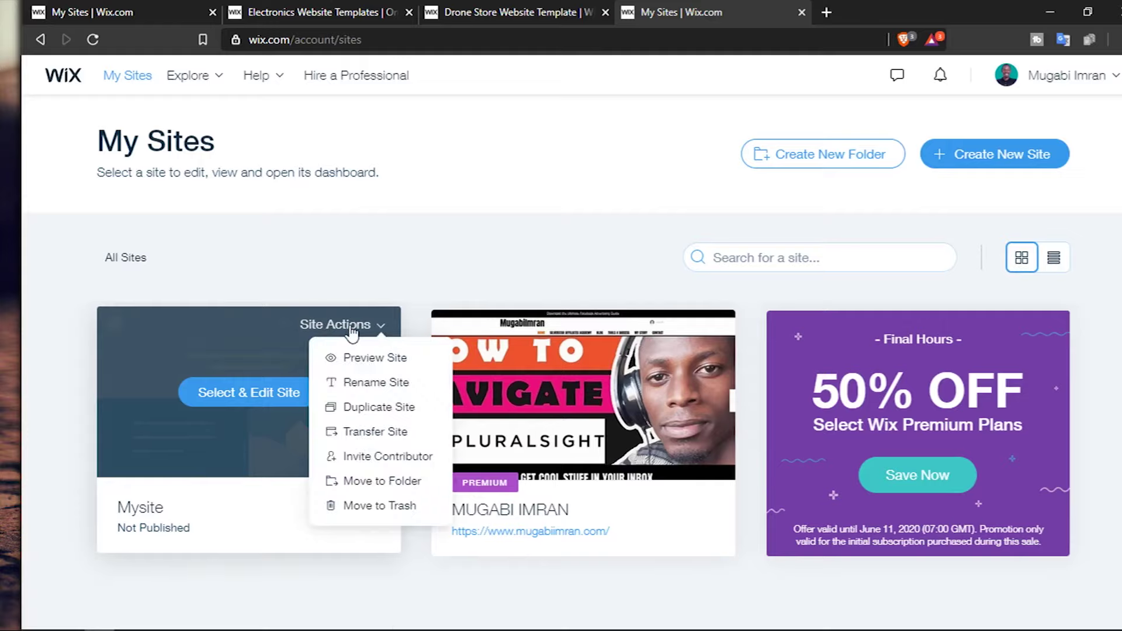
click(382, 385)
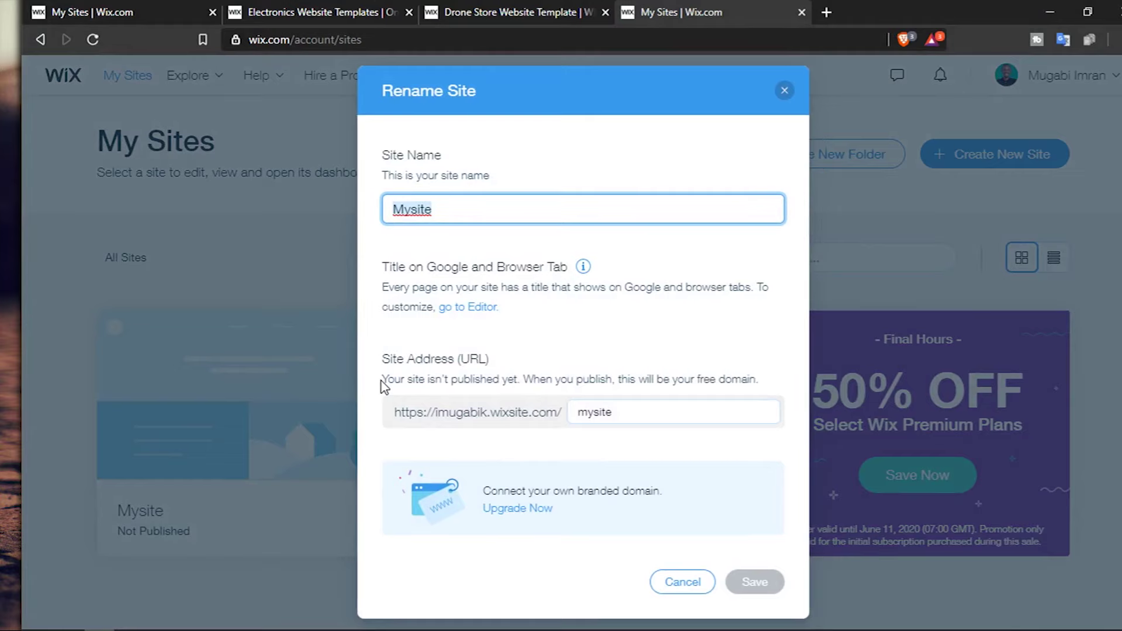
text(DronShop)
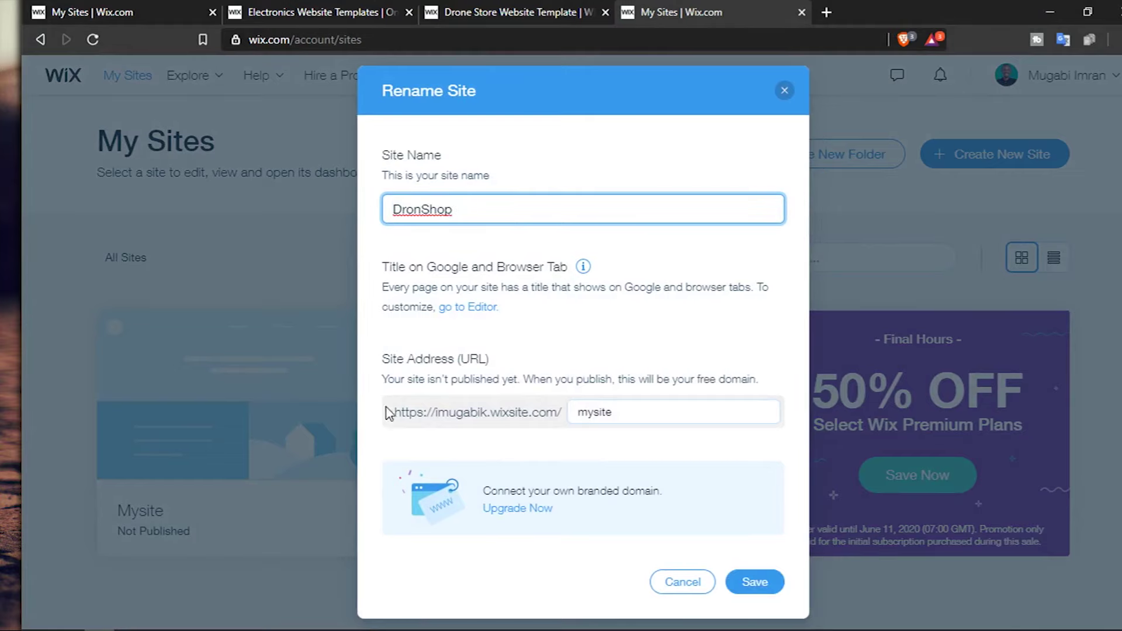
click(745, 580)
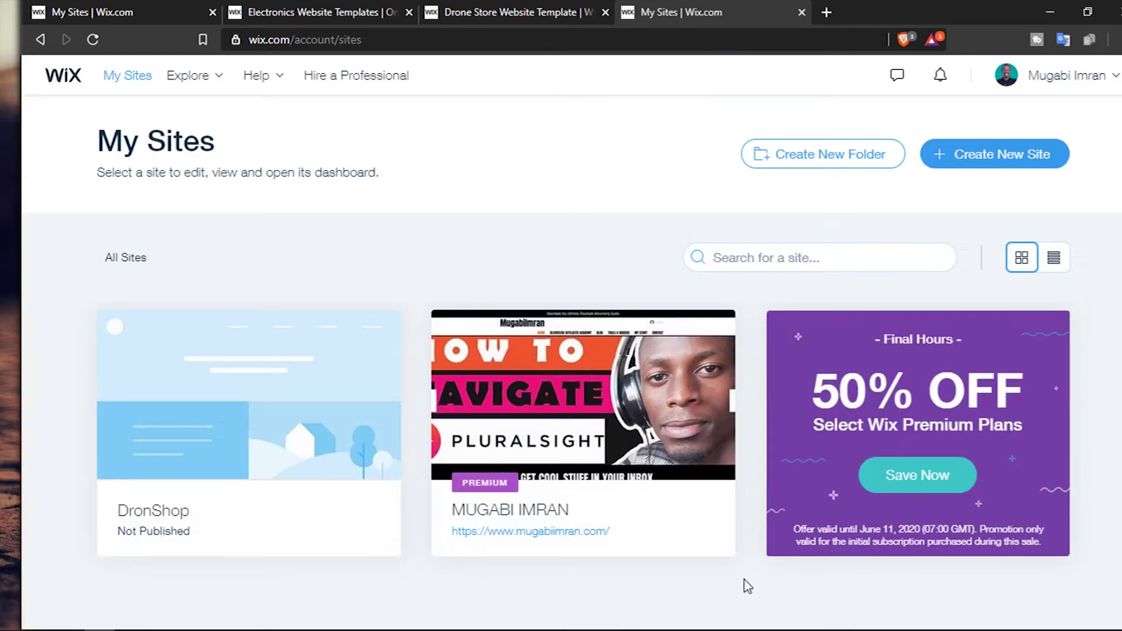
Review the site actions for DronShop, open its dashboard and dismiss the premium plan sale offer
mouse_move(353, 510)
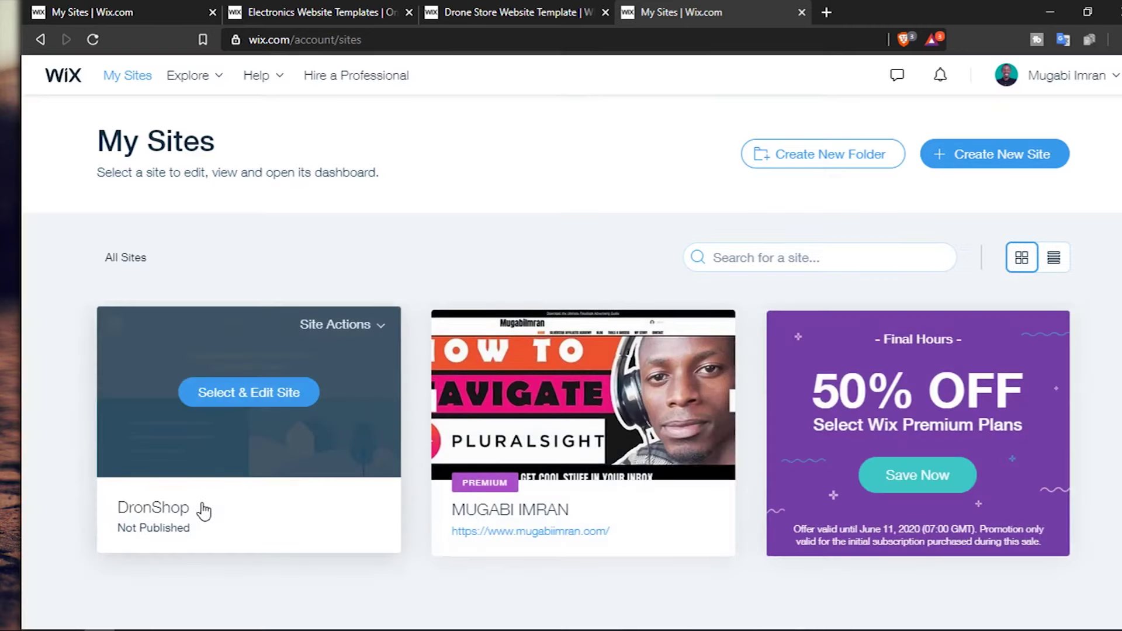
click(330, 326)
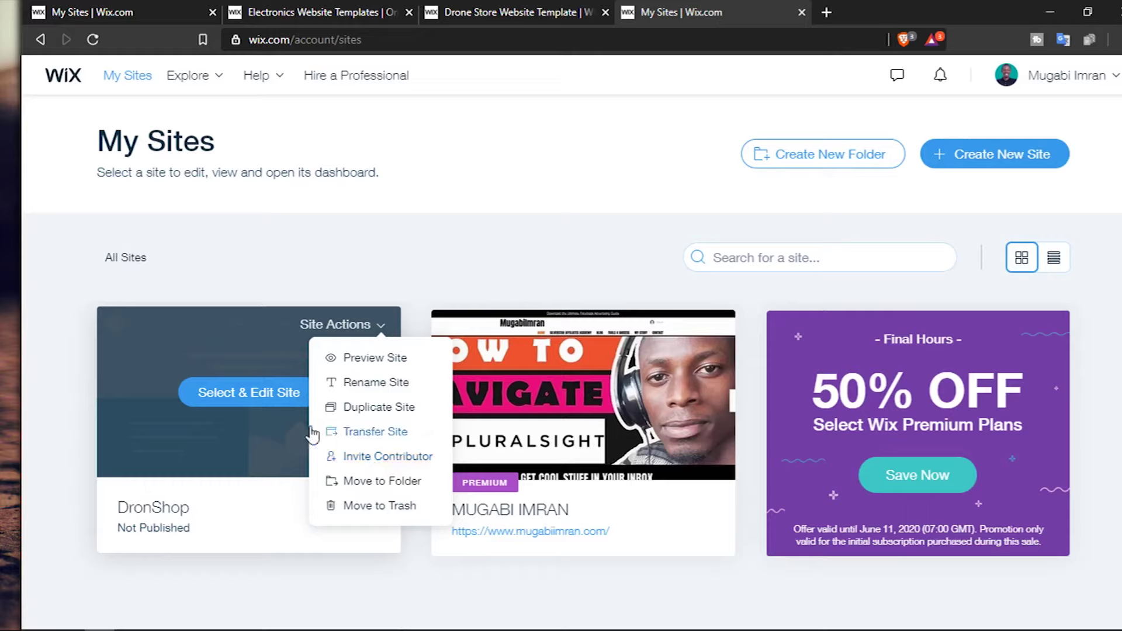
mouse_move(221, 401)
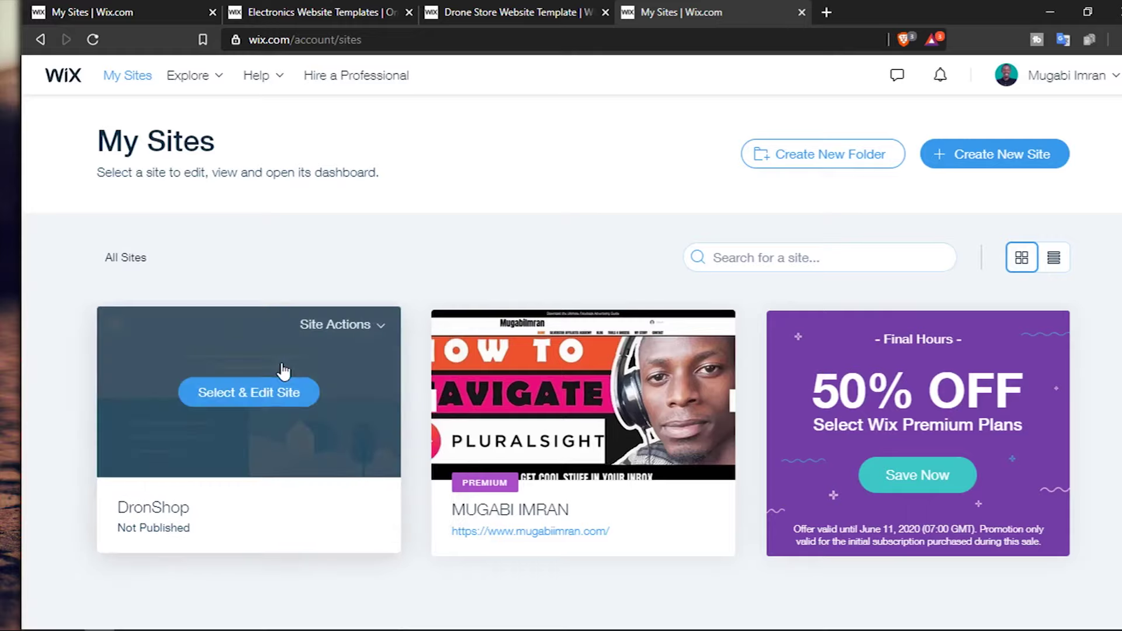
click(221, 400)
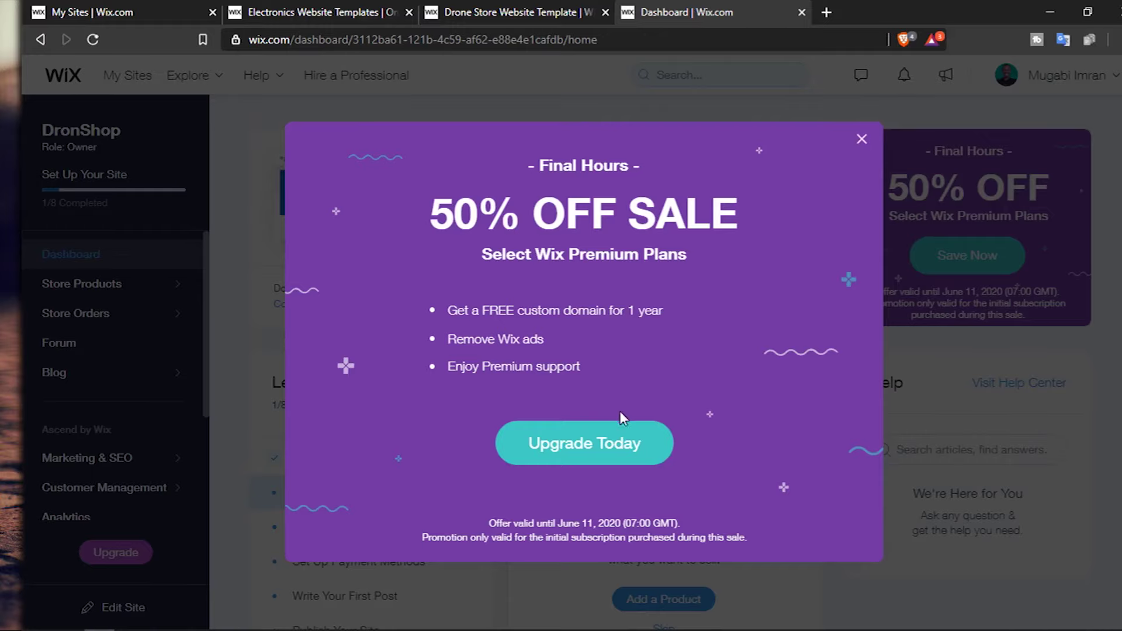
click(862, 141)
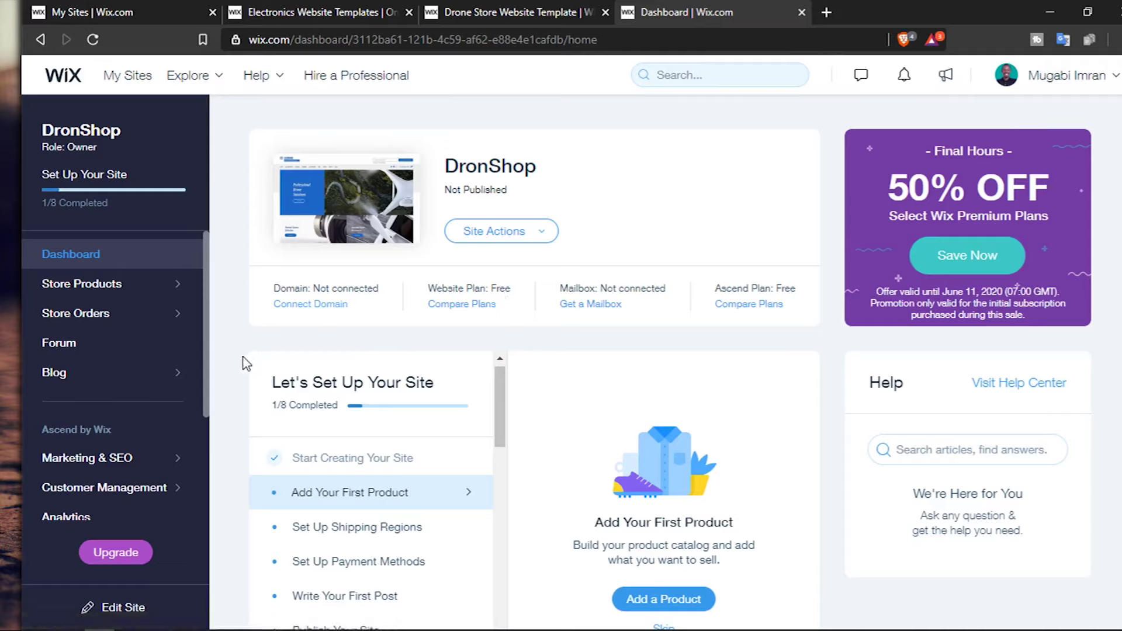
Open DronShop's Marketing & SEO section and examine the Google, Facebook advertising and email campaign tools on Marketing Home
scroll(132, 417, down, 3)
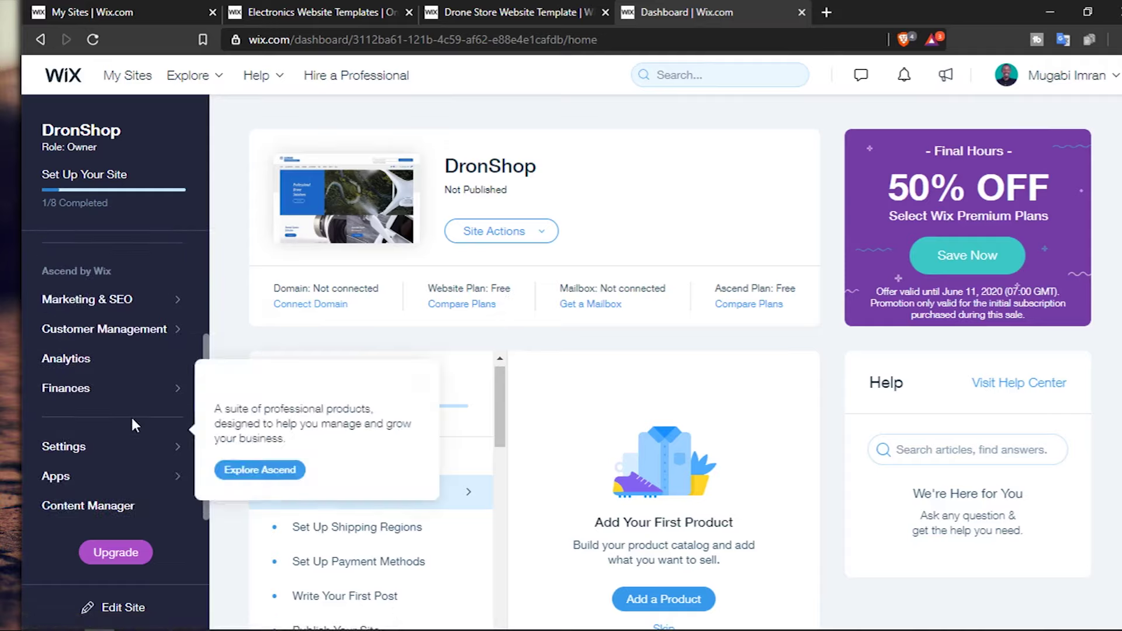
click(129, 299)
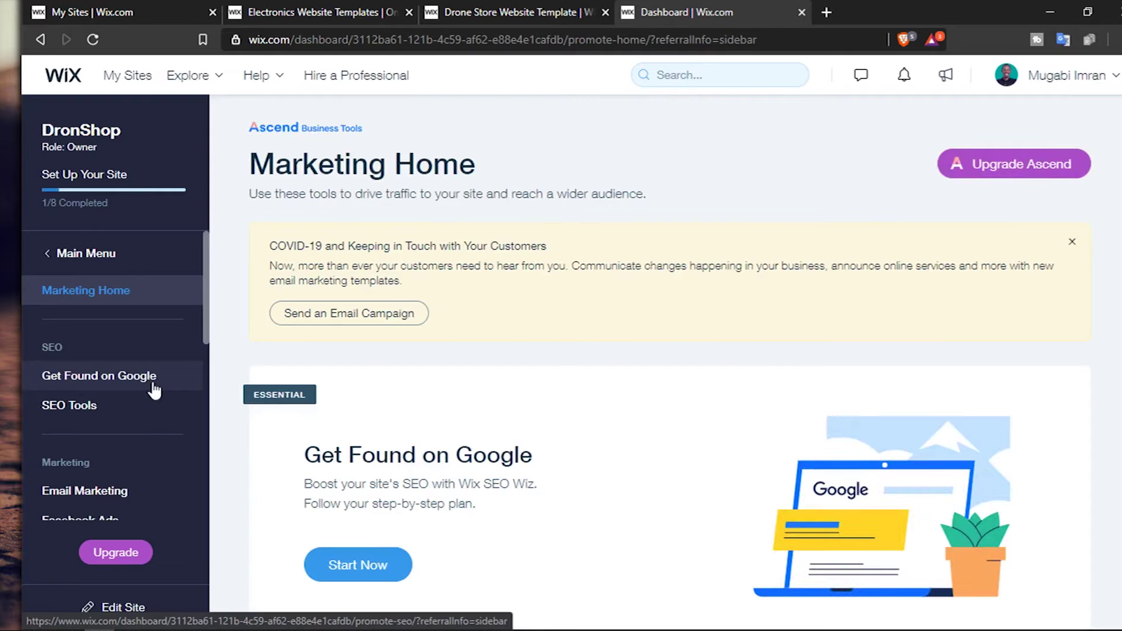
scroll(428, 202, down, 4)
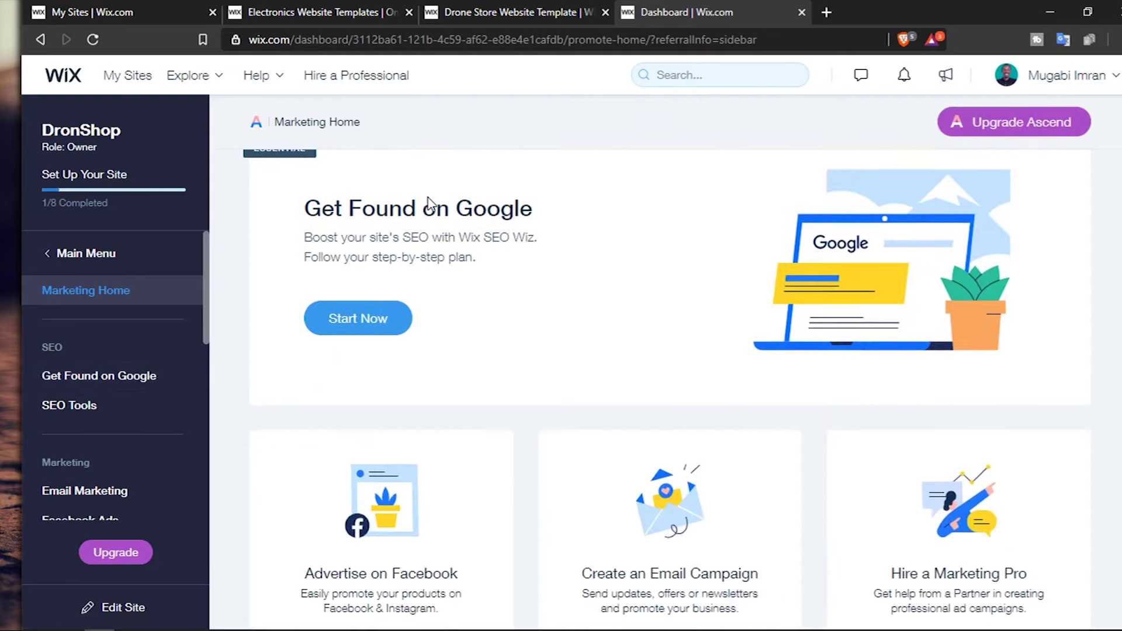
click(362, 321)
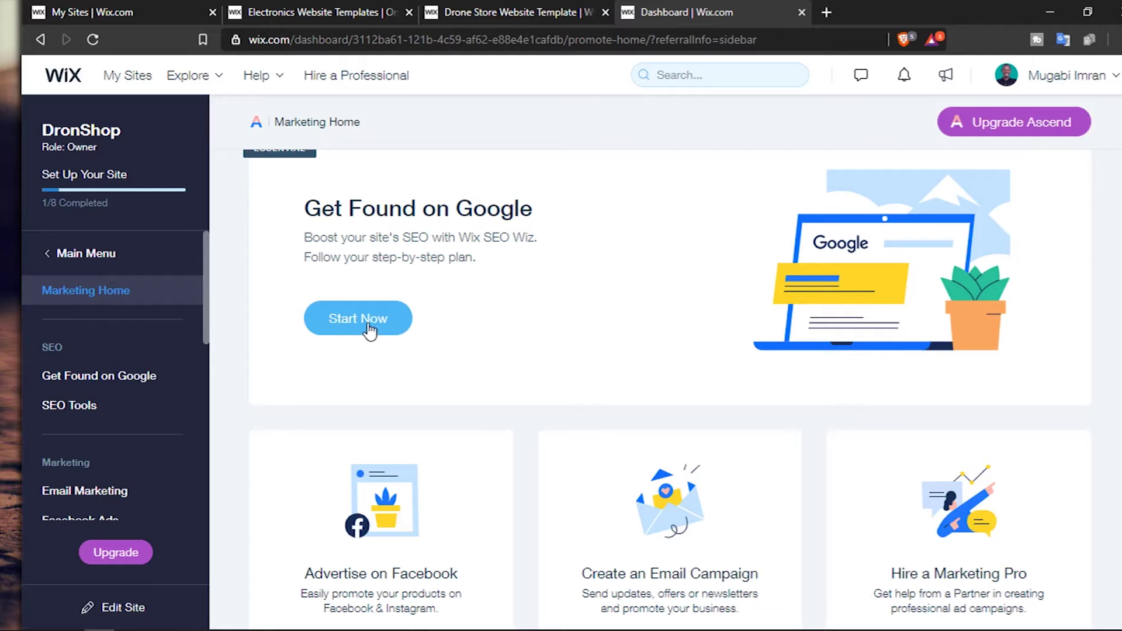
scroll(454, 320, down, 3)
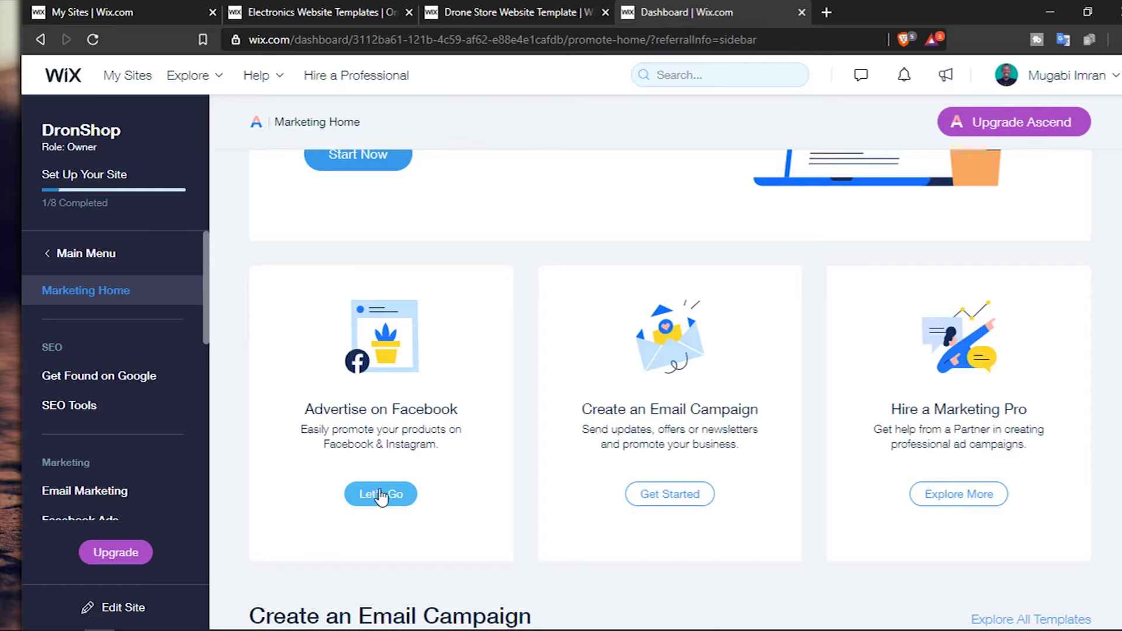
mouse_move(1062, 133)
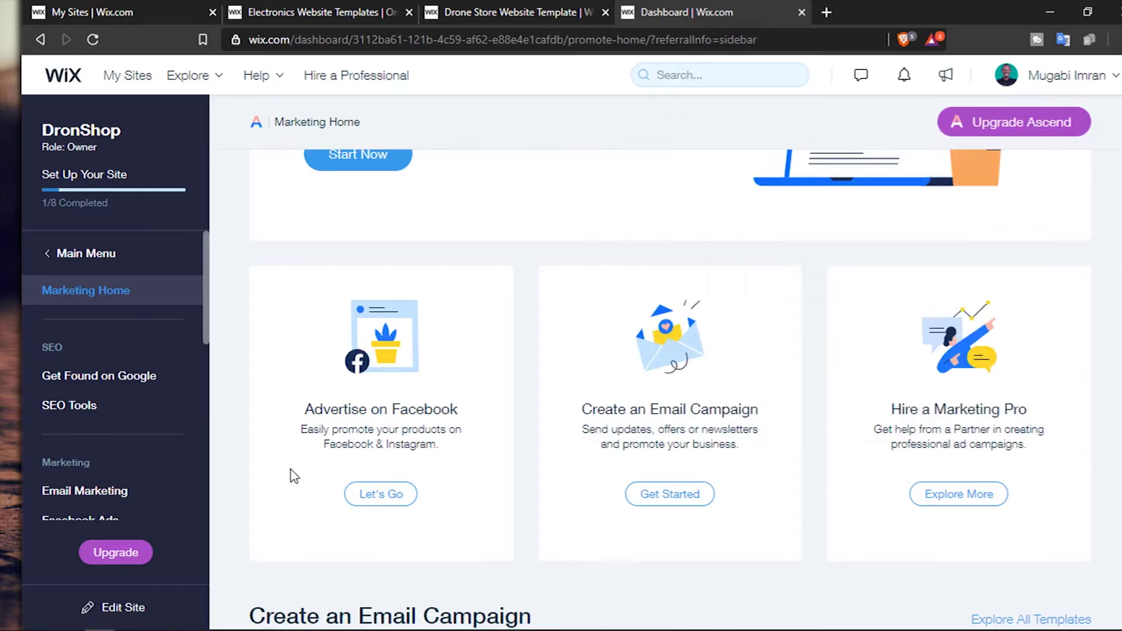
scroll(292, 472, down, 4)
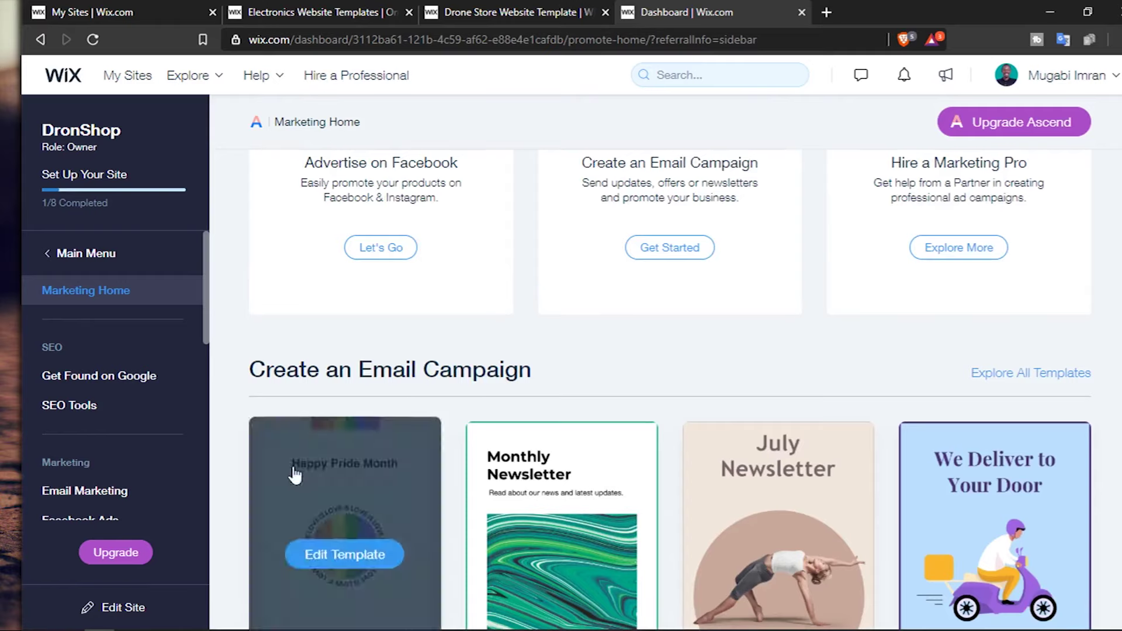
scroll(286, 470, down, 4)
scroll(286, 468, up, 3)
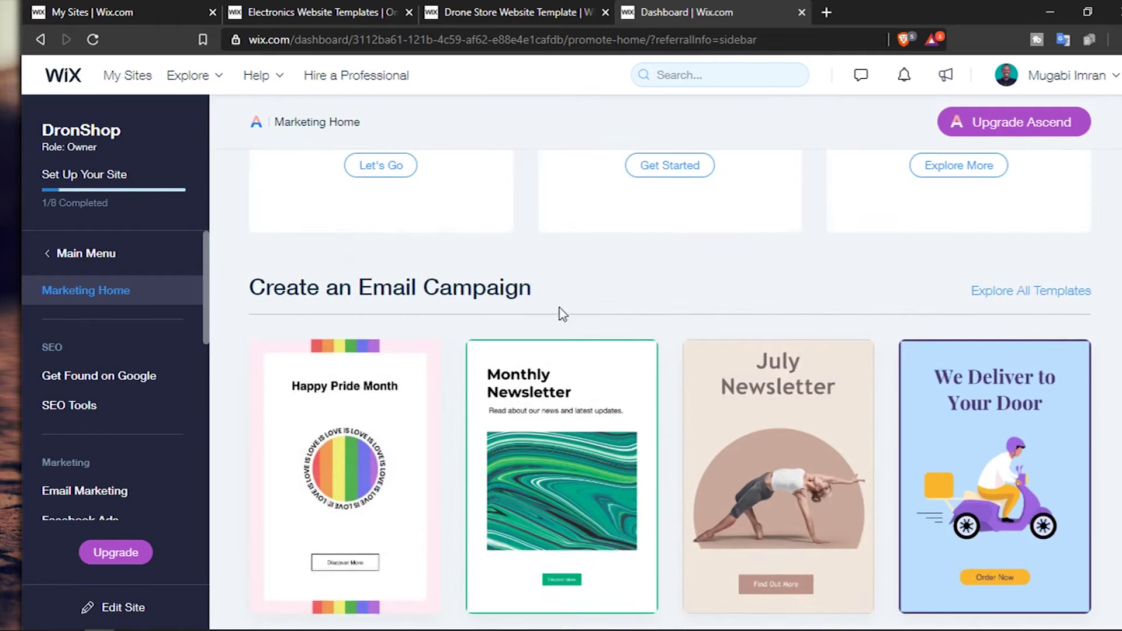
scroll(561, 316, down, 7)
scroll(562, 314, down, 5)
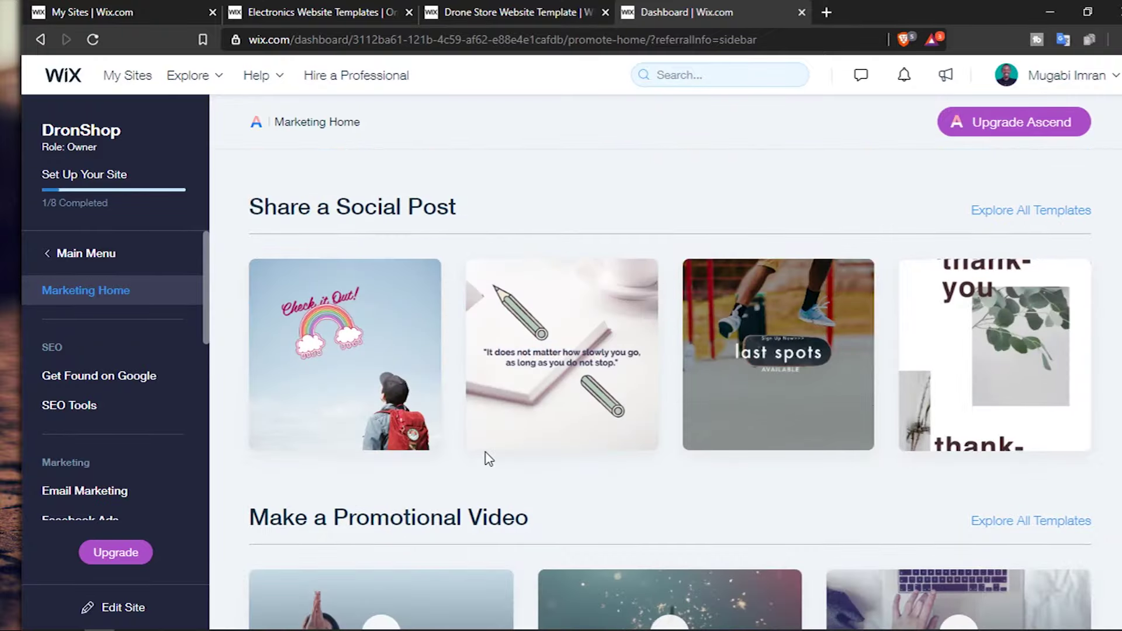
scroll(477, 456, down, 5)
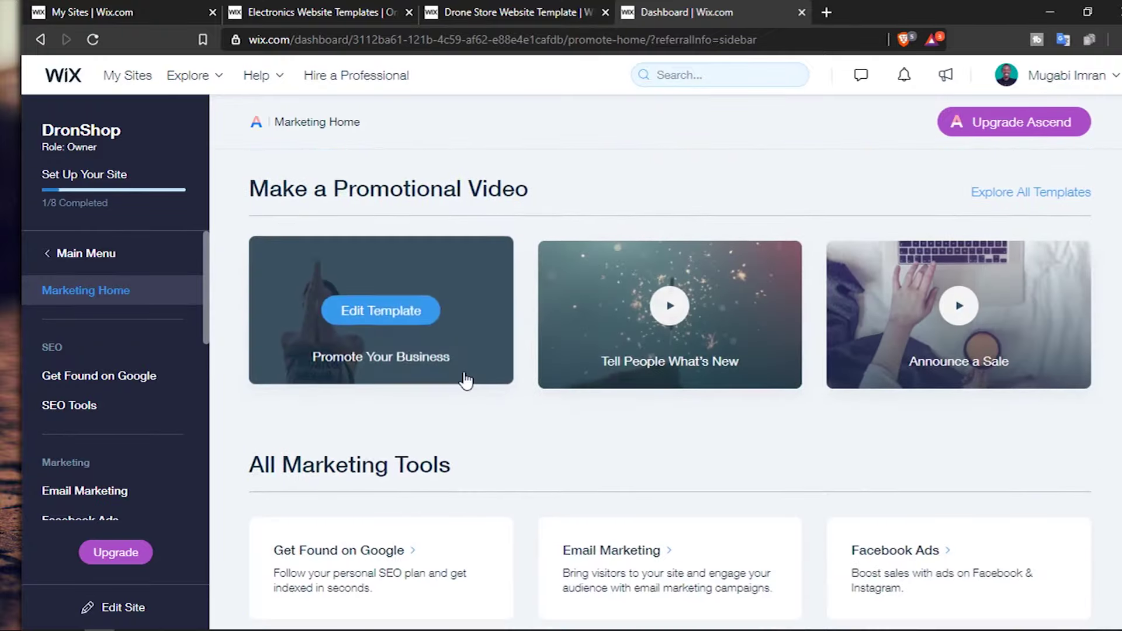
scroll(466, 380, down, 5)
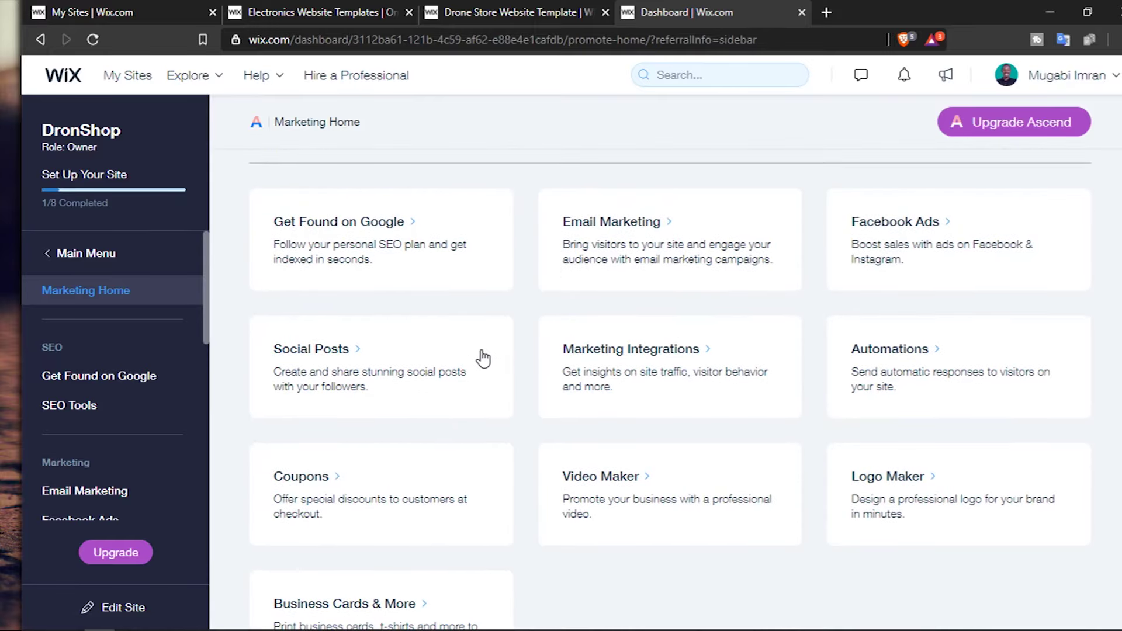
scroll(501, 352, down, 3)
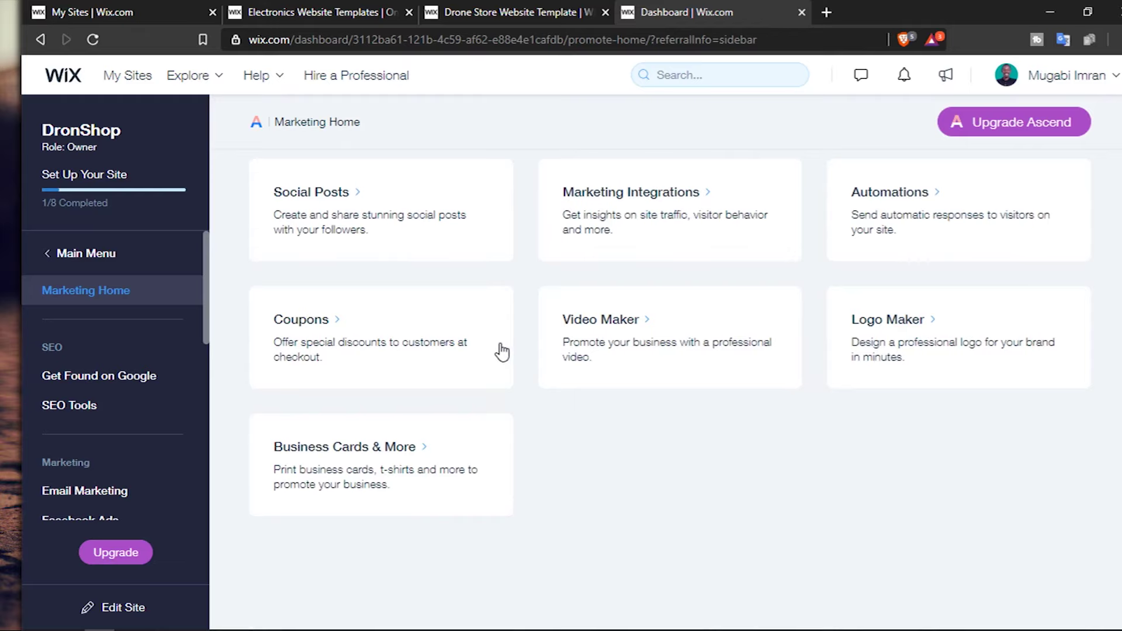
scroll(491, 374, up, 4)
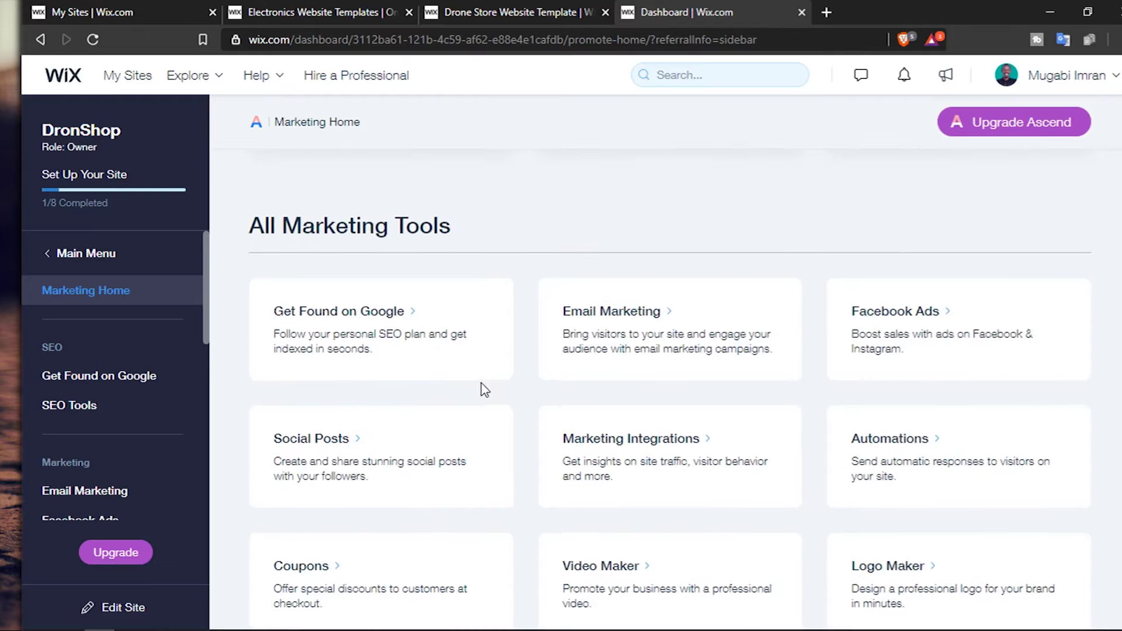
scroll(633, 471, up, 15)
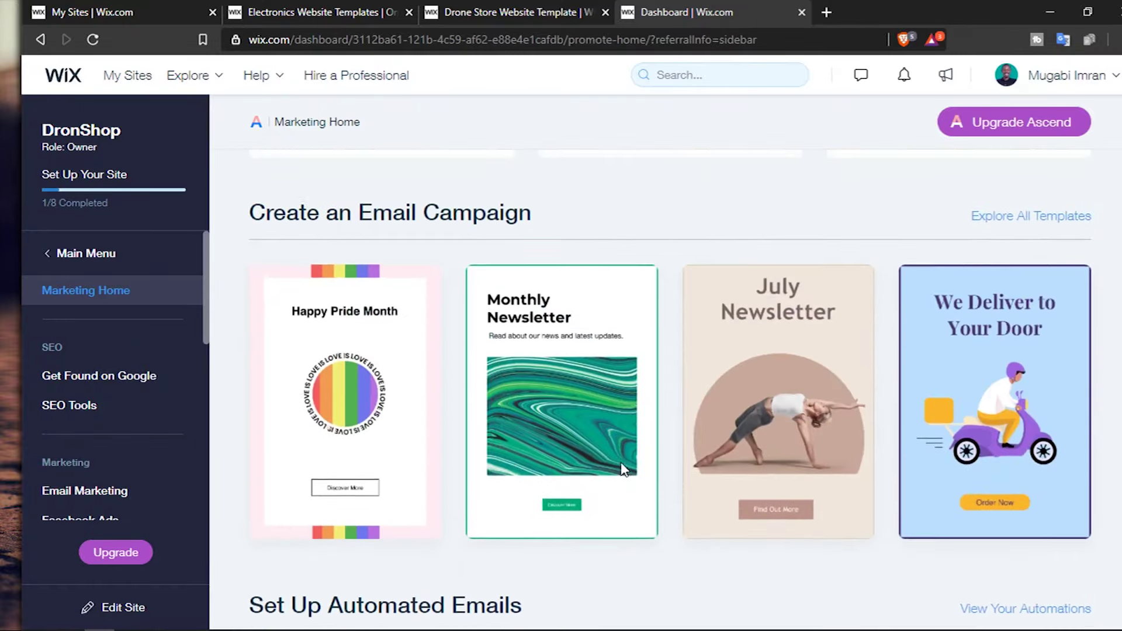
scroll(318, 413, up, 5)
scroll(368, 418, down, 3)
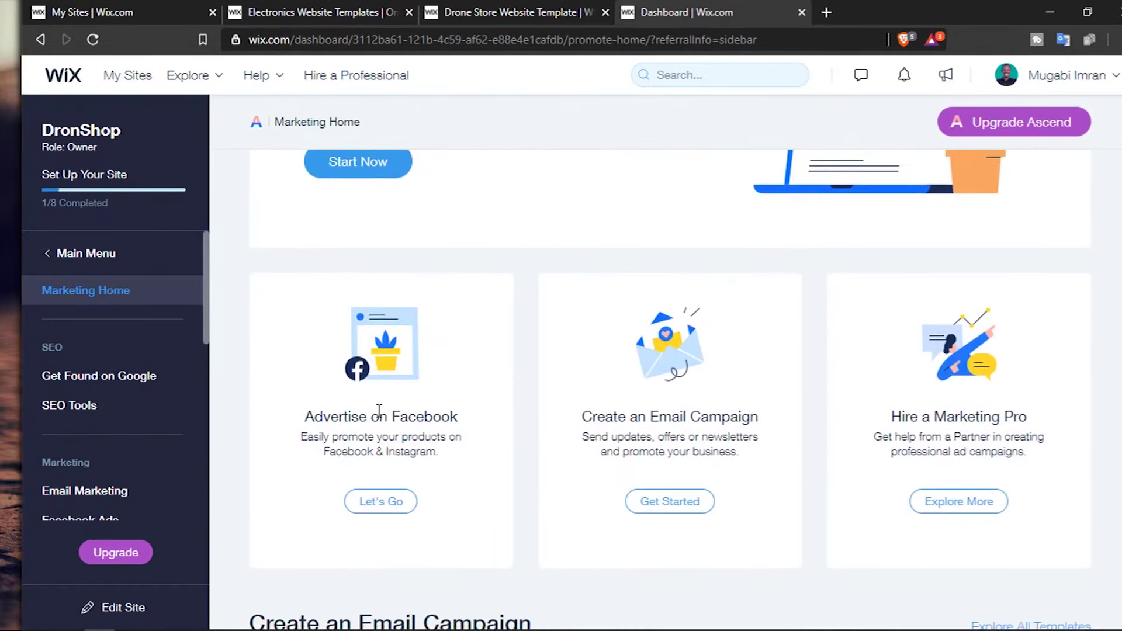
Open the Advertise on Facebook tool and reload its page with the other browser tabs closed
click(377, 413)
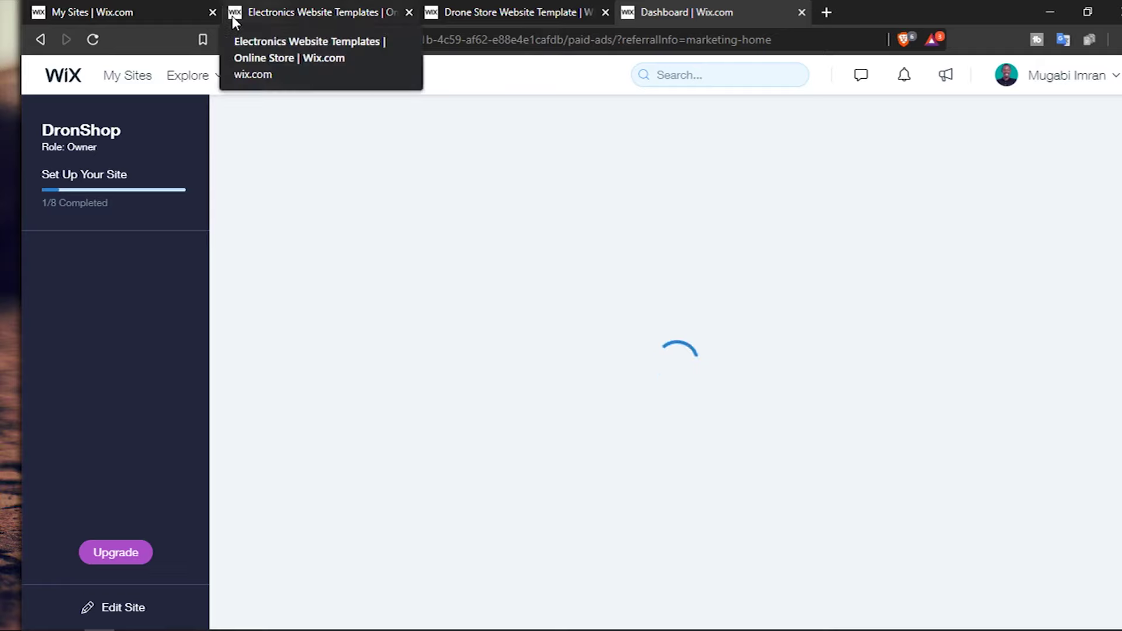
click(213, 13)
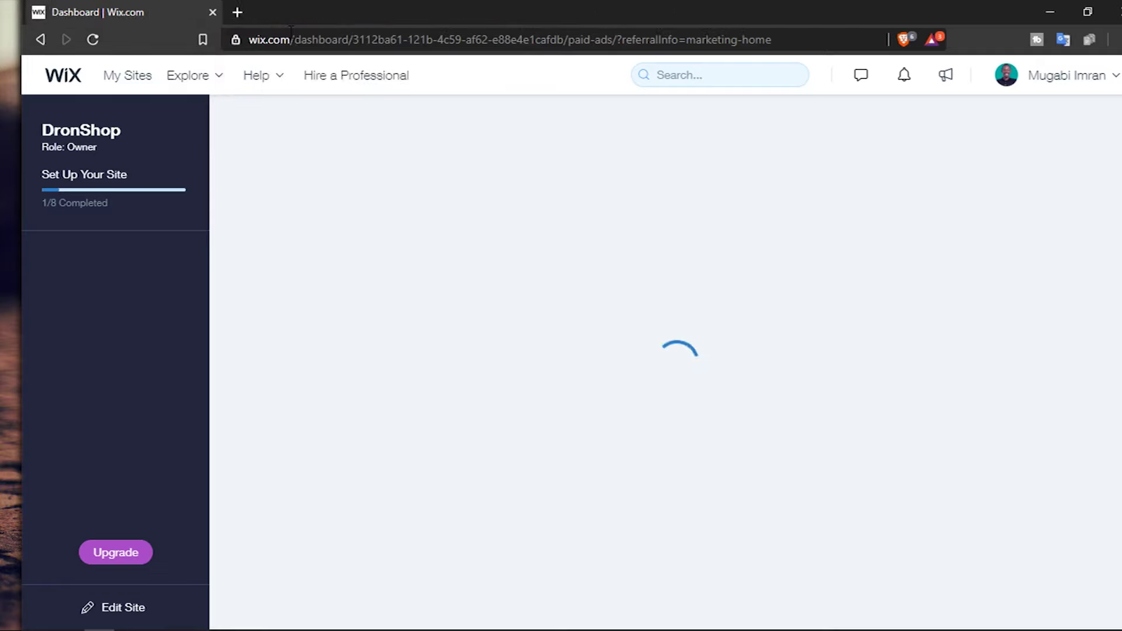
click(92, 39)
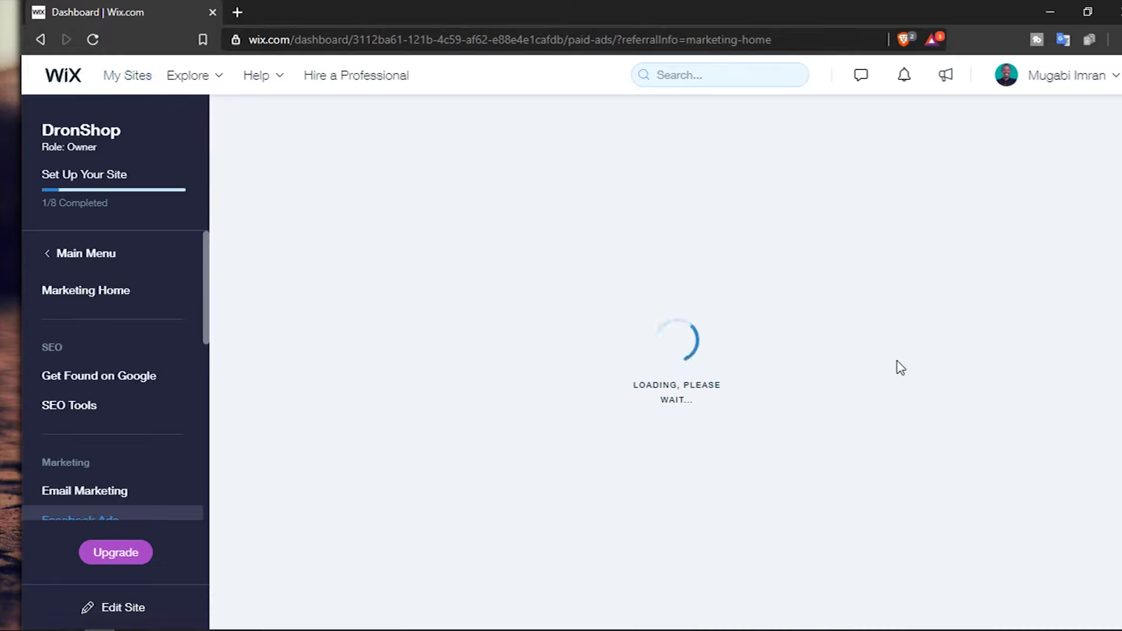
Reopen DronShop's dashboard from My Sites and examine its setup checklist through to the Suggested For You tasks
click(117, 76)
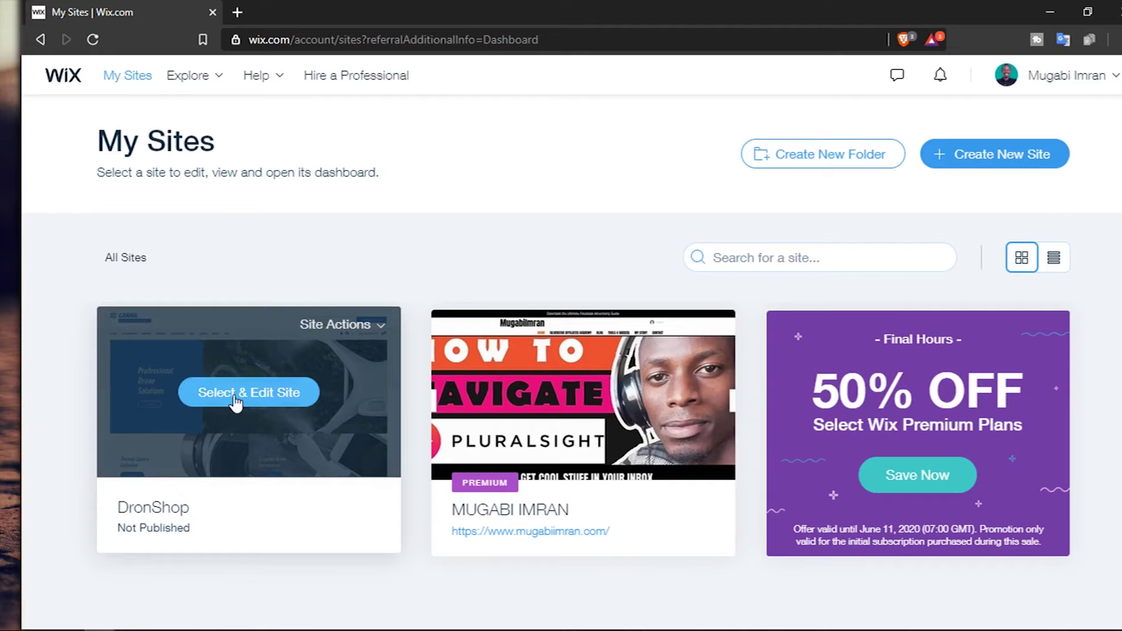
click(234, 396)
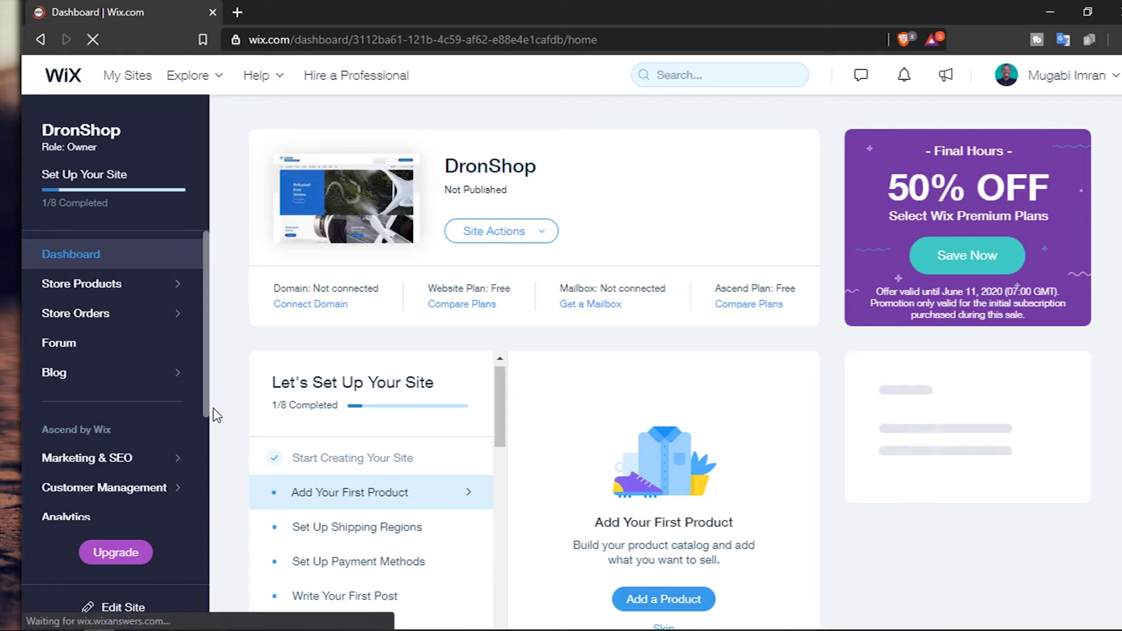
scroll(469, 503, down, 1)
scroll(444, 514, down, 6)
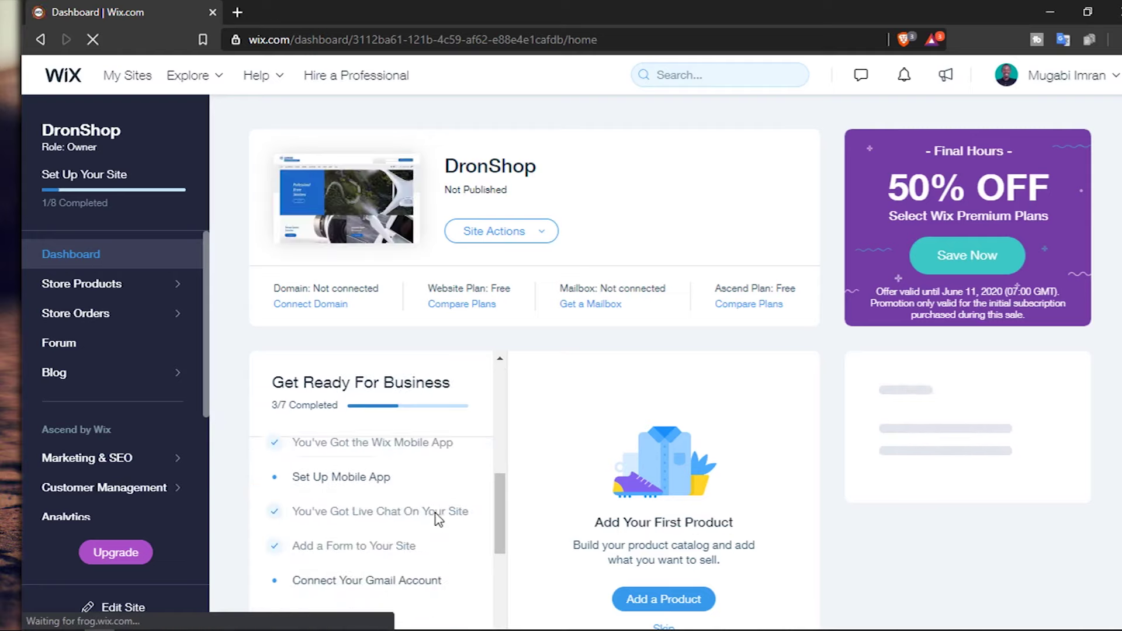
scroll(435, 515, up, 3)
scroll(434, 513, down, 1)
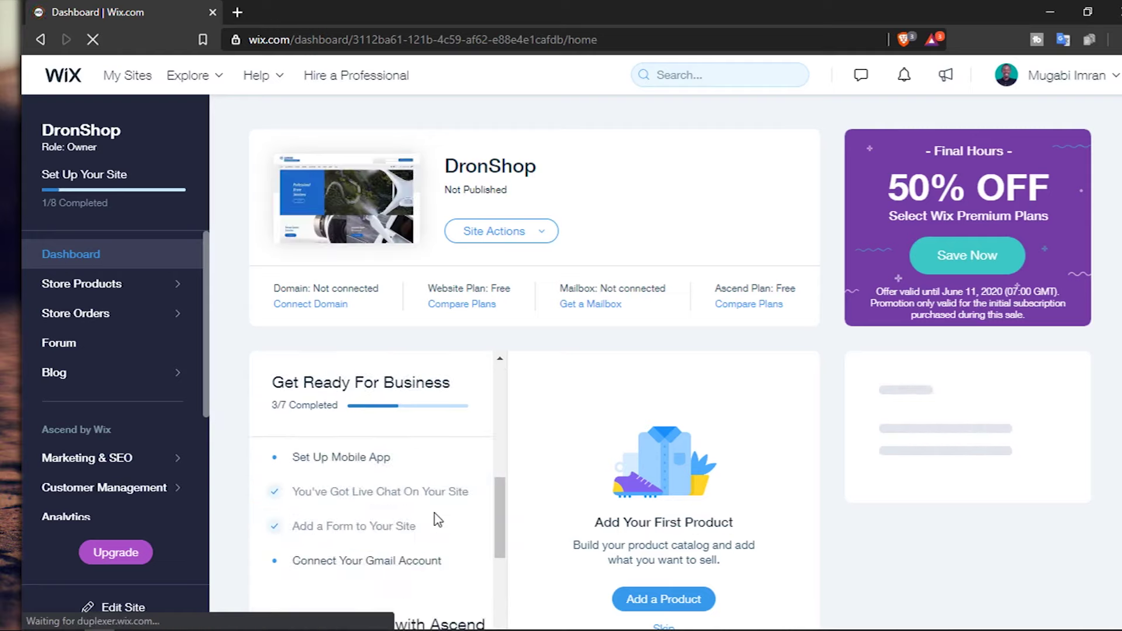
scroll(411, 499, down, 1)
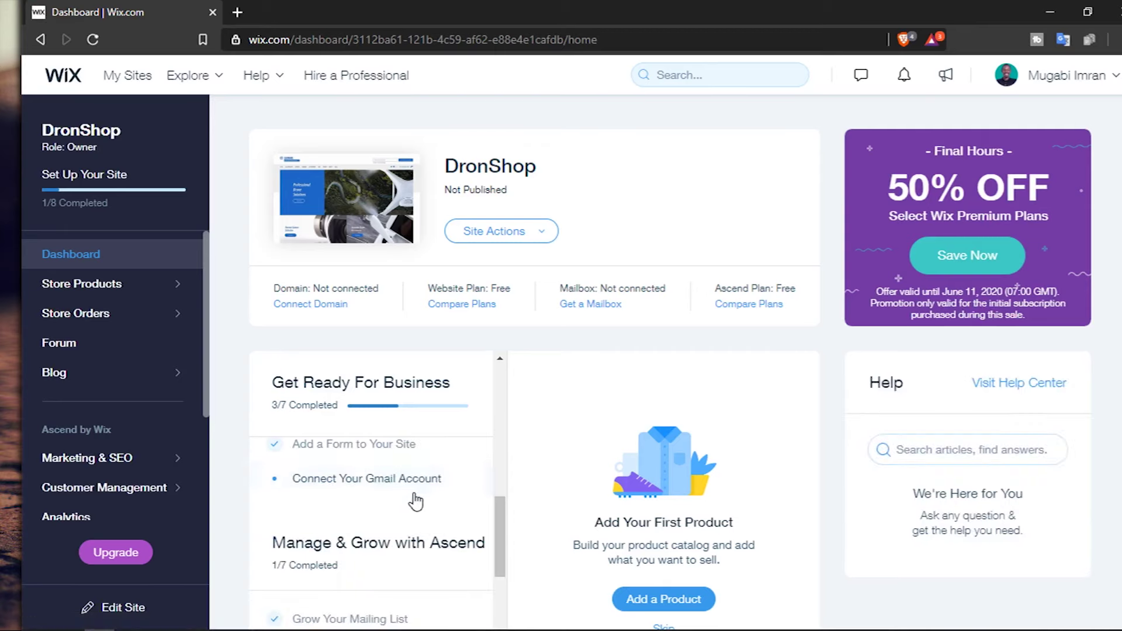
scroll(412, 502, down, 2)
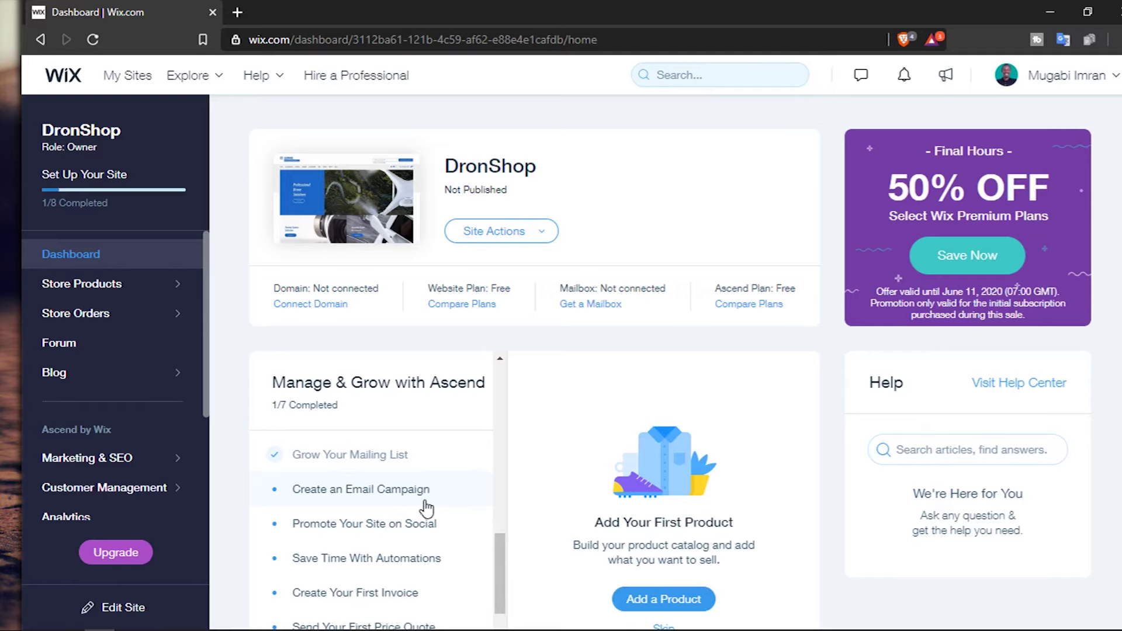
scroll(426, 508, down, 2)
scroll(426, 509, down, 3)
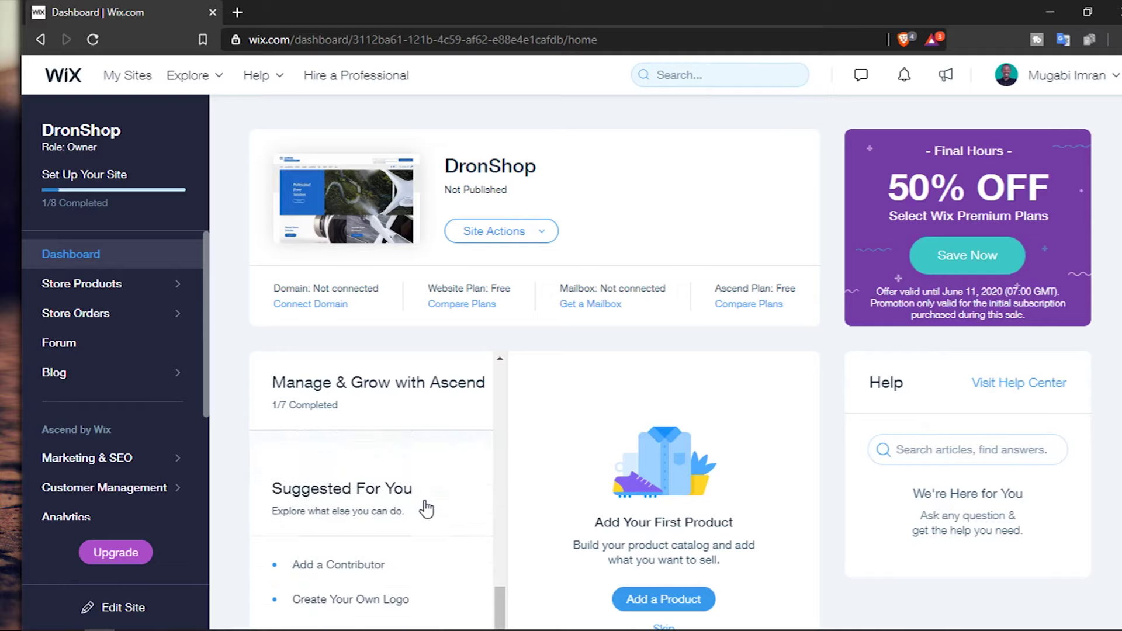
scroll(426, 508, down, 3)
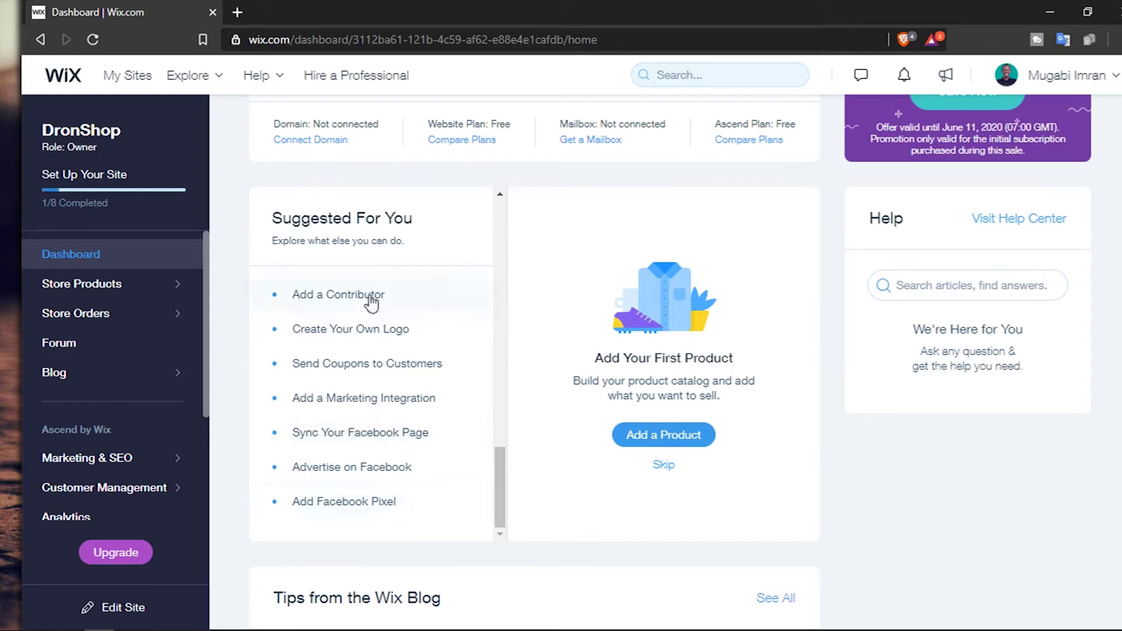
Open the contributor invitation form from Add a Contributor, review the general and blog roles, and cancel the invitation
click(372, 308)
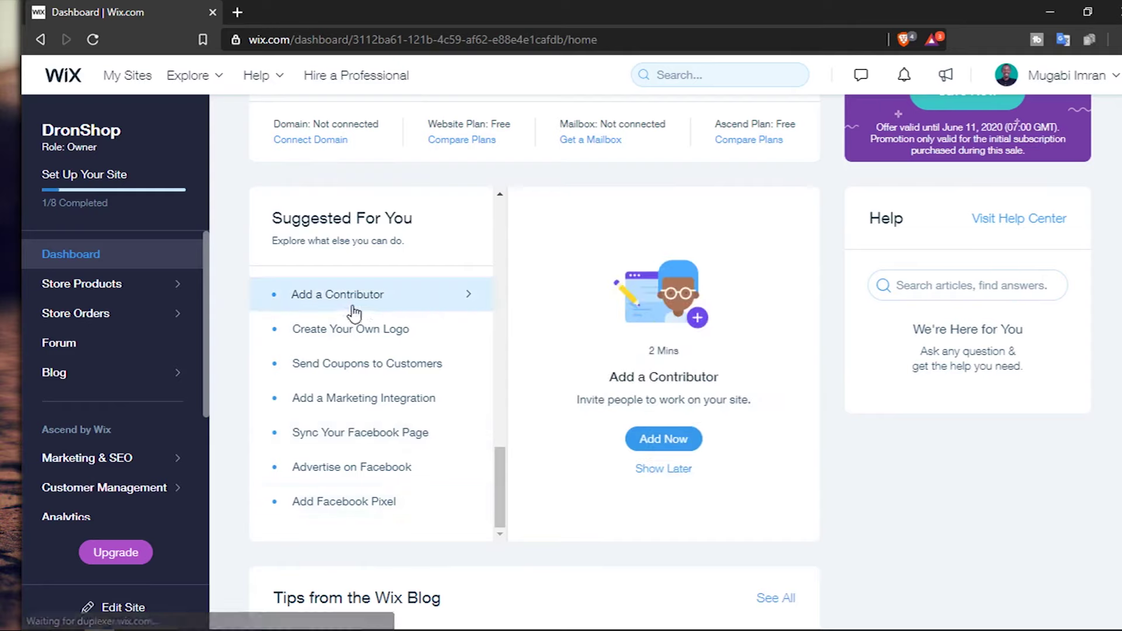
click(678, 442)
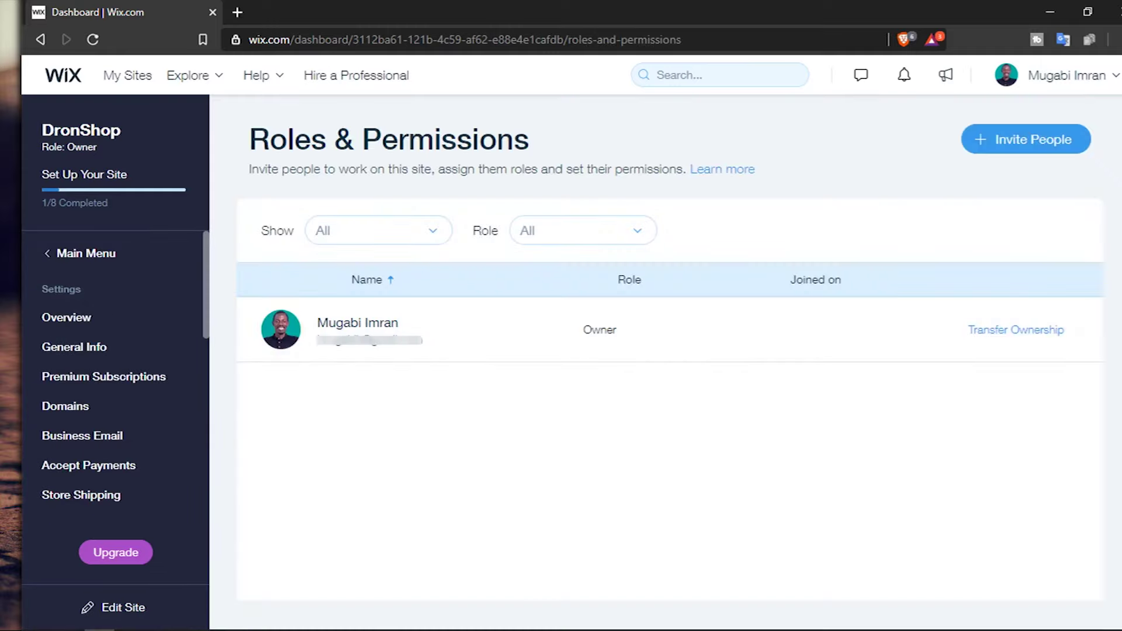
click(1030, 148)
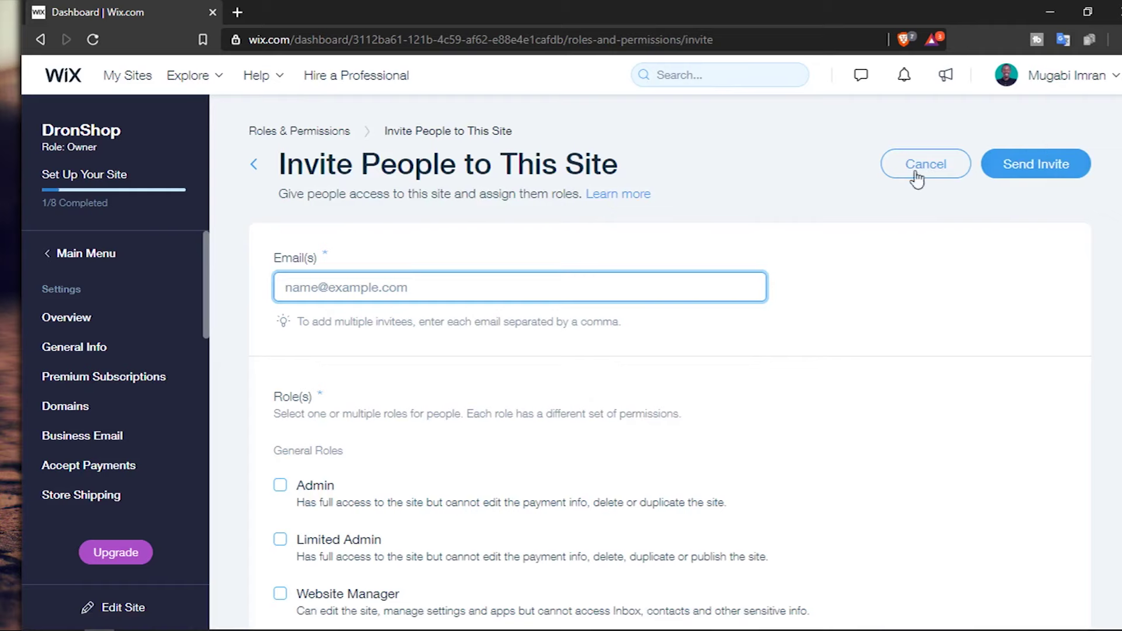
scroll(554, 460, down, 5)
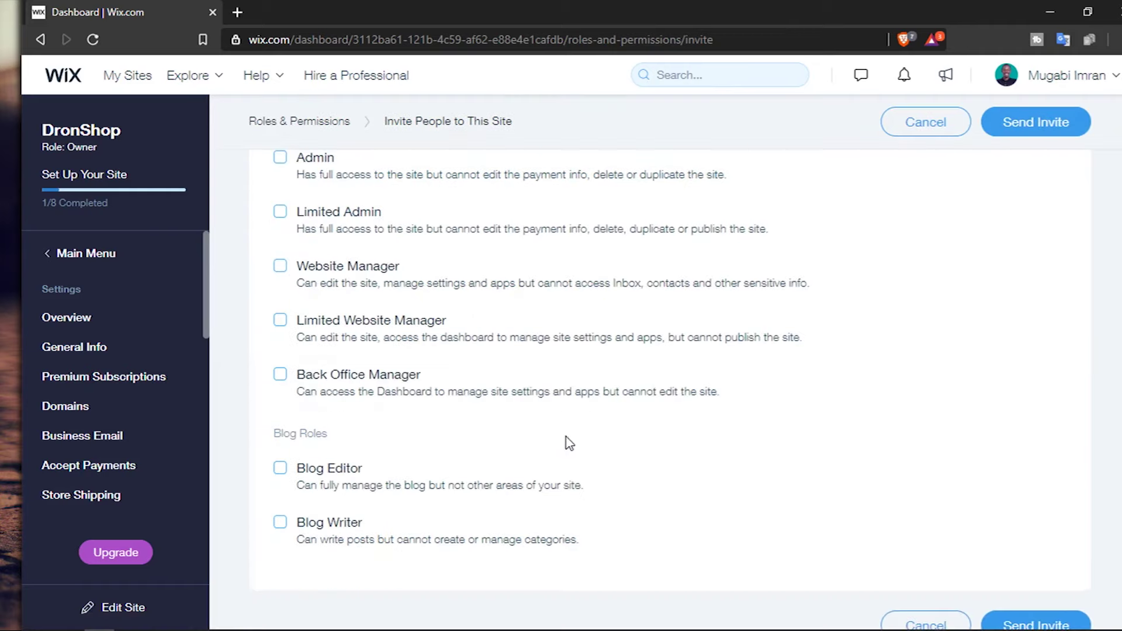
scroll(453, 390, up, 3)
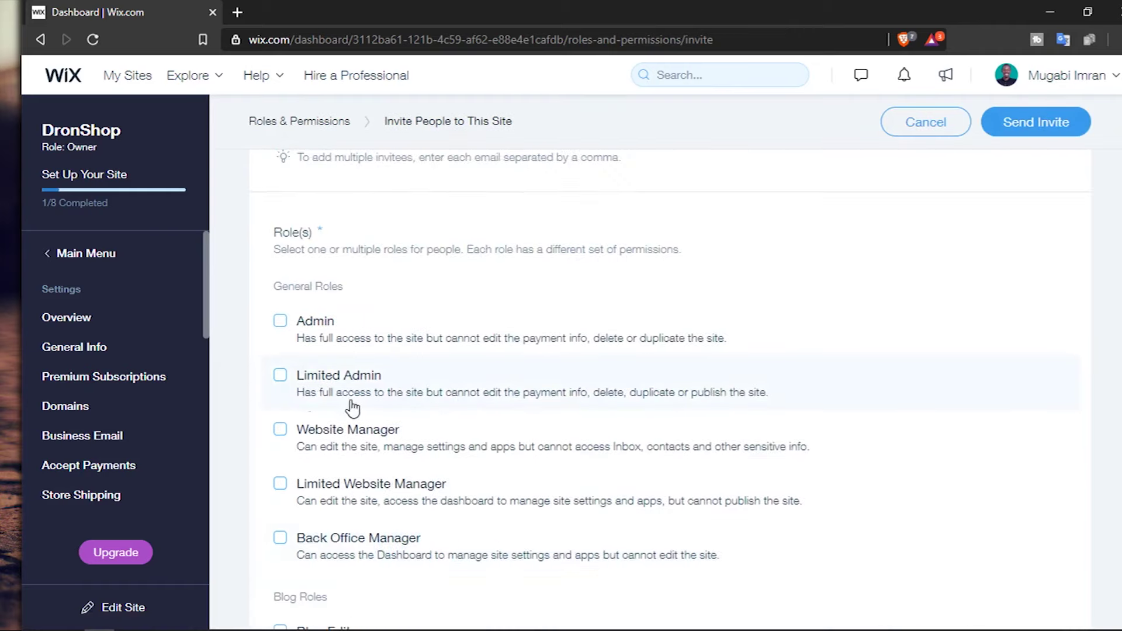
scroll(297, 459, down, 3)
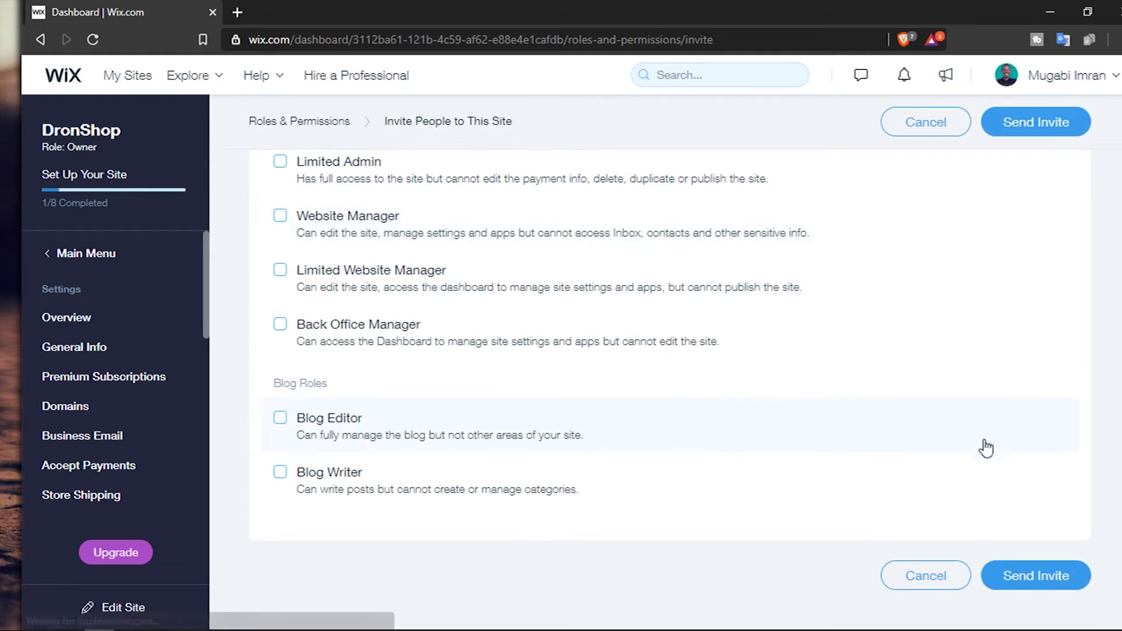
click(1034, 588)
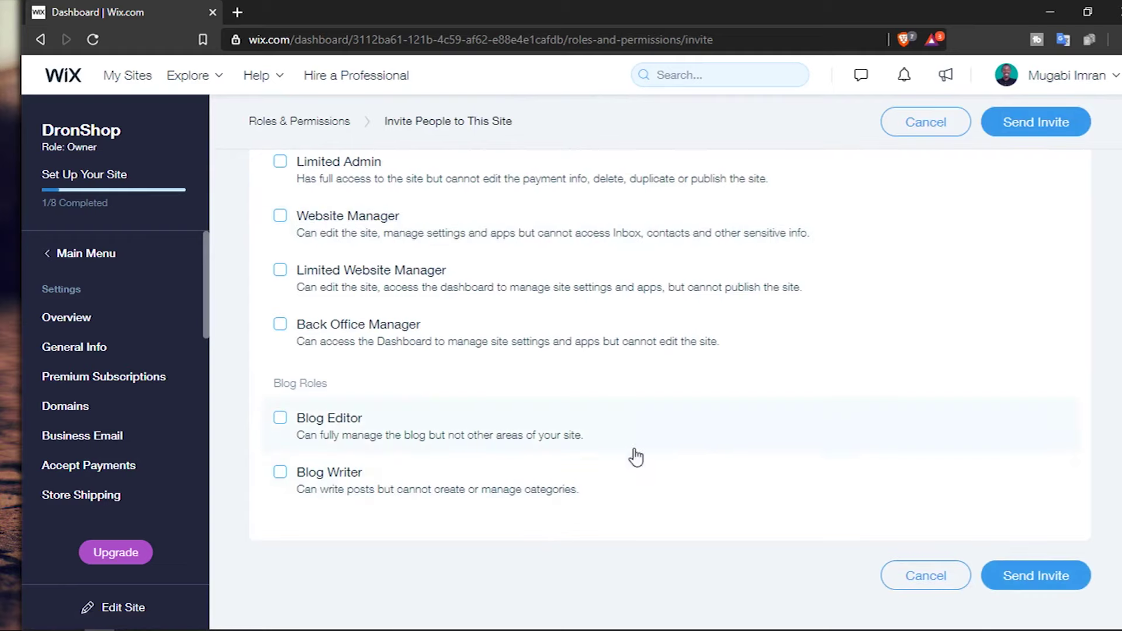
click(902, 130)
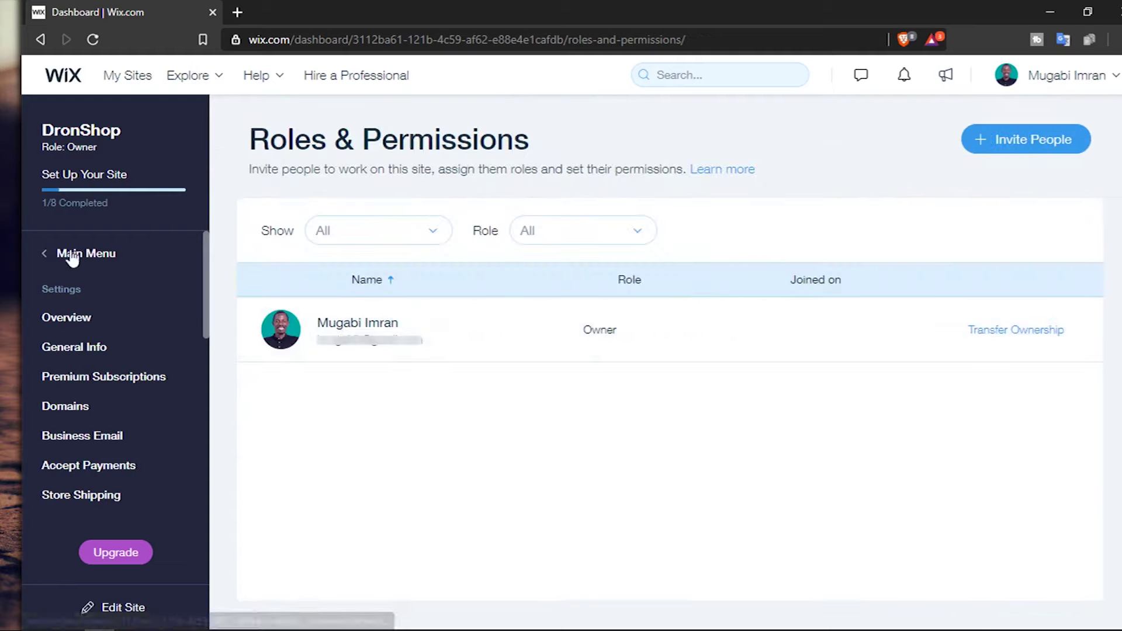
Review the list of site settings sections and return to DronShop's main dashboard
scroll(53, 386, down, 4)
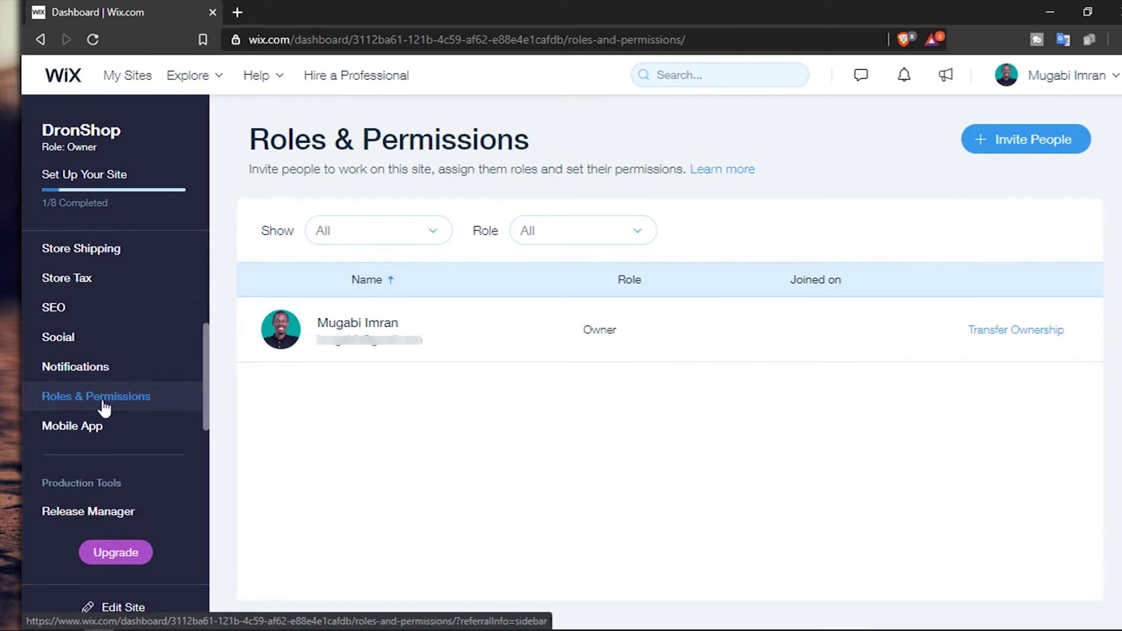
scroll(107, 413, up, 4)
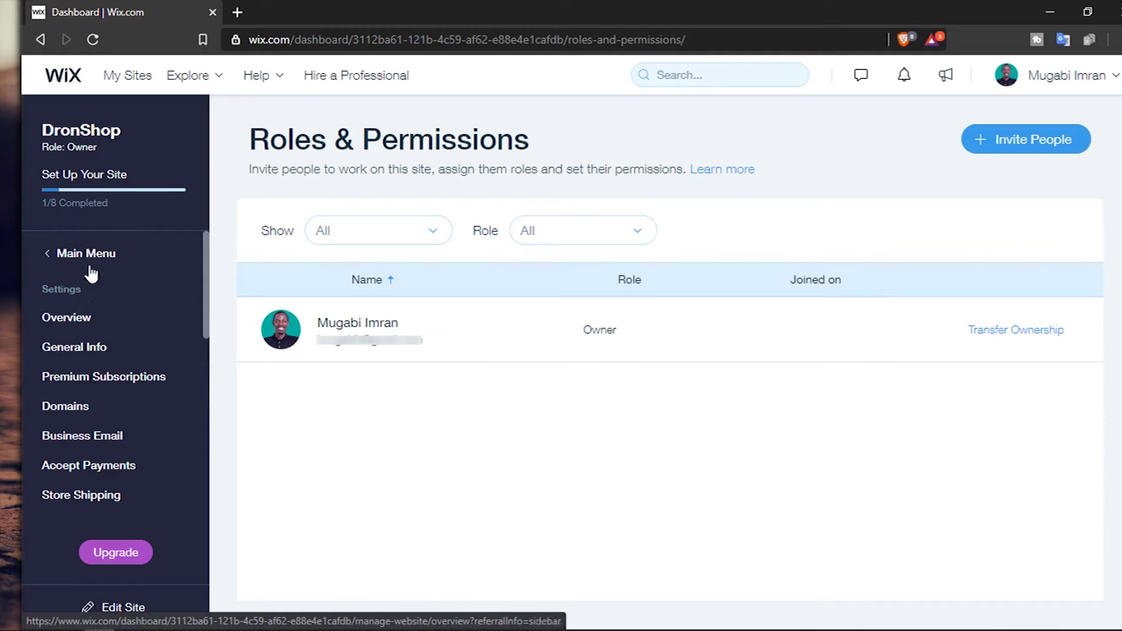
click(89, 254)
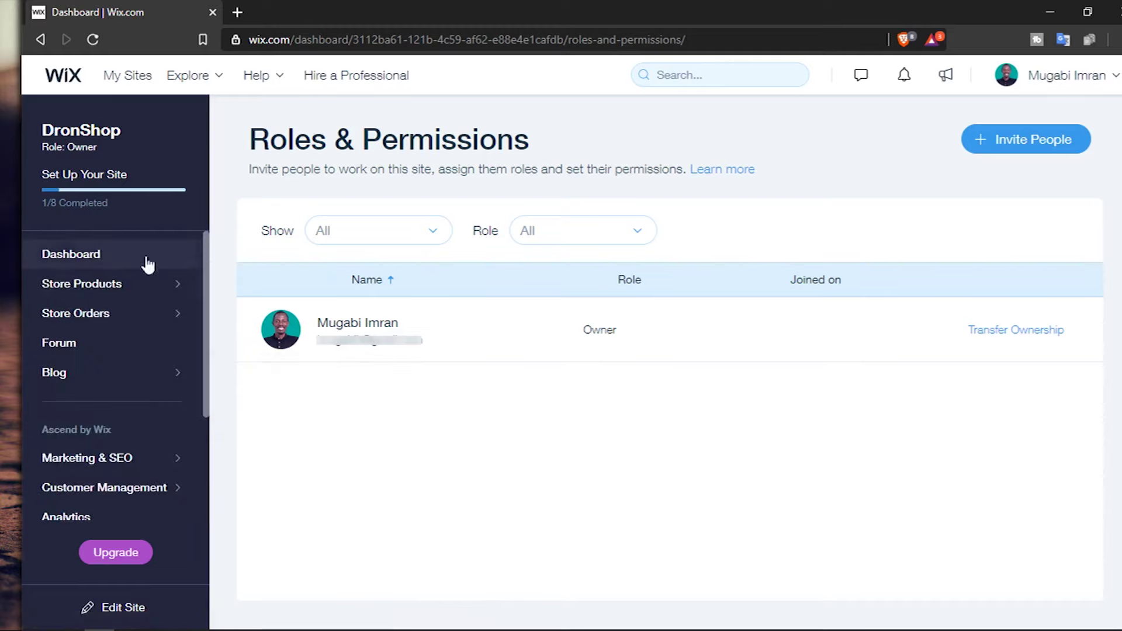
click(66, 255)
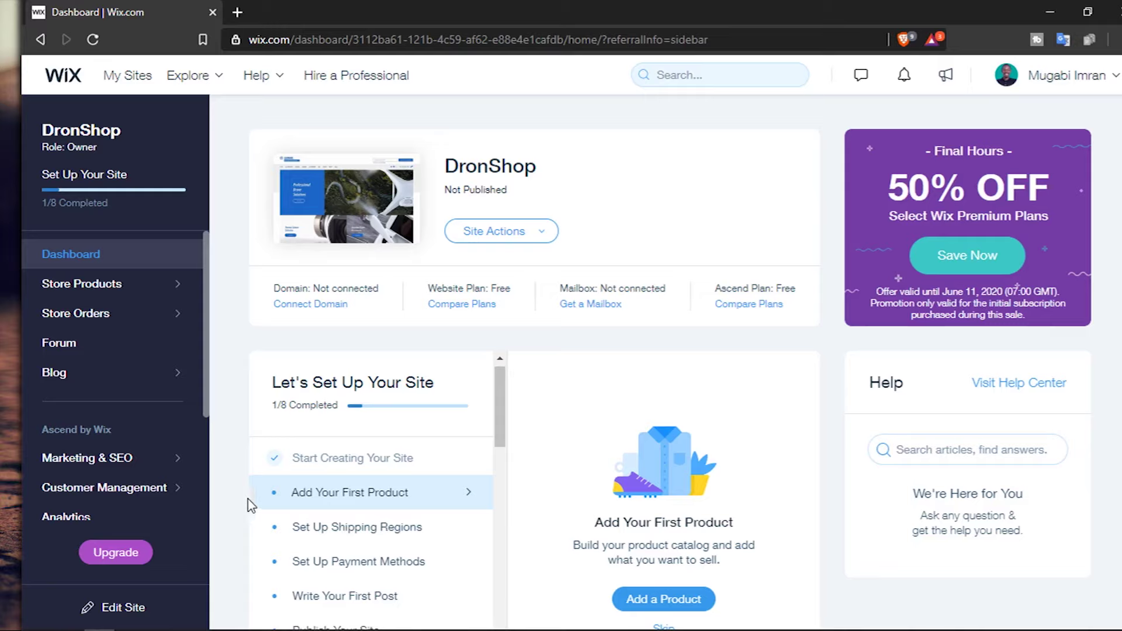
Review the dashboard's setup checklist and suggested tasks, and show the details of the Advertise on Facebook suggestion
scroll(503, 482, down, 3)
scroll(425, 490, down, 10)
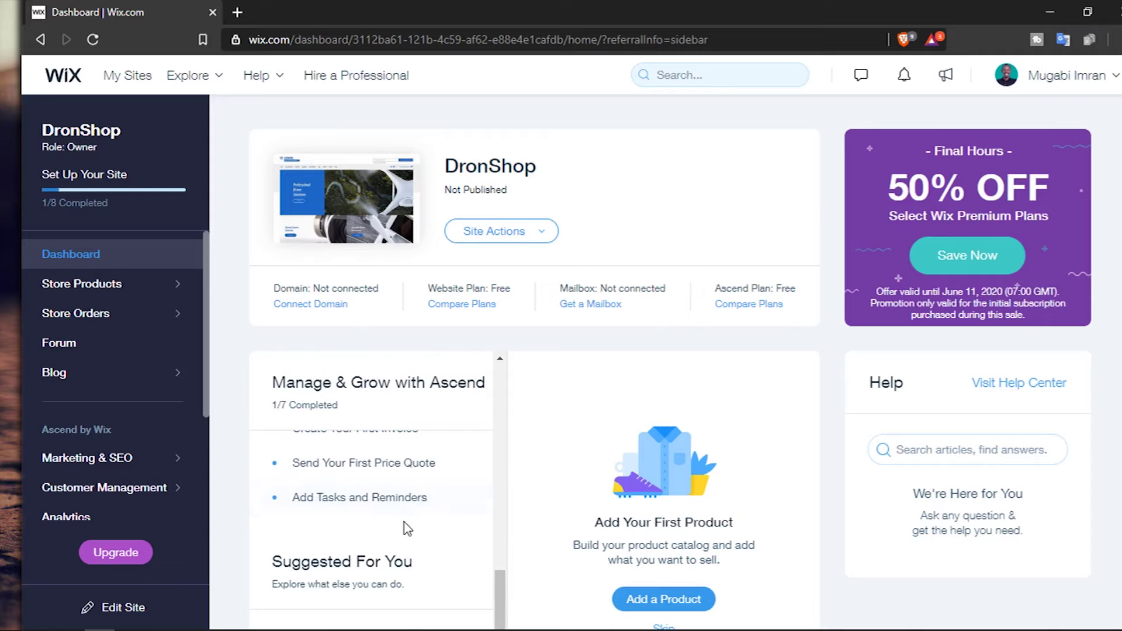
scroll(407, 524, down, 3)
scroll(407, 524, down, 4)
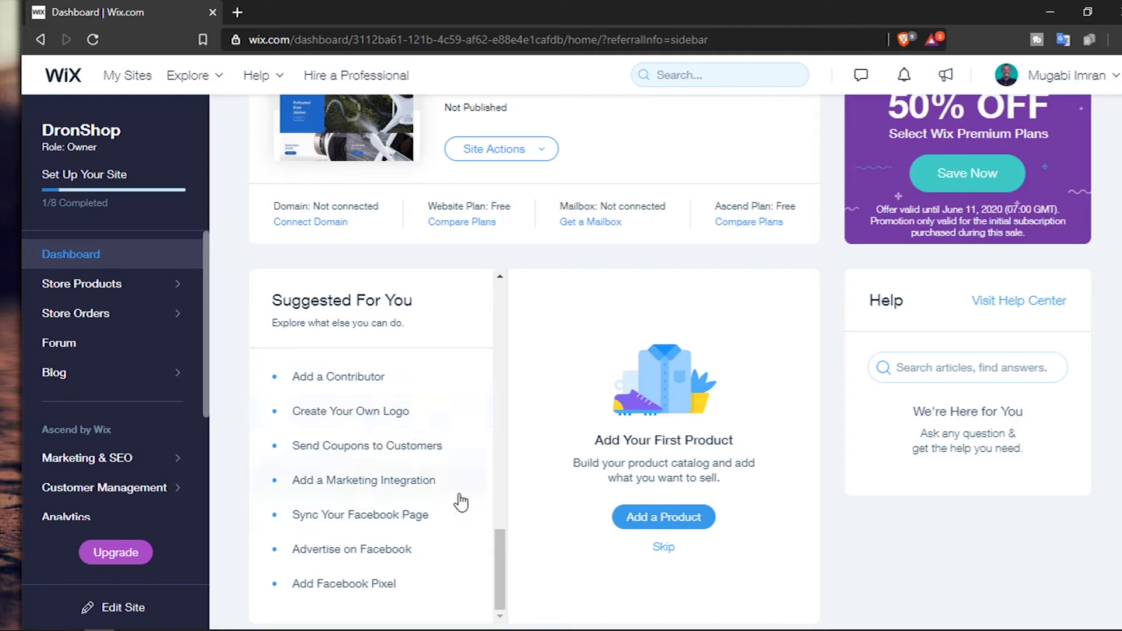
click(422, 523)
scroll(380, 484, down, 5)
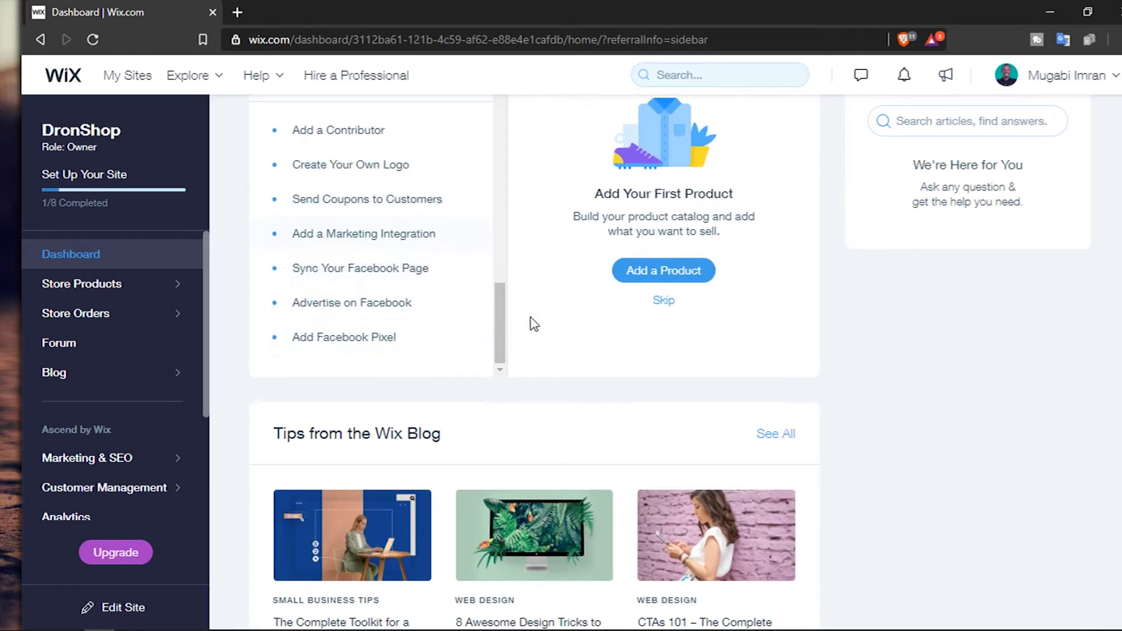
scroll(564, 373, up, 3)
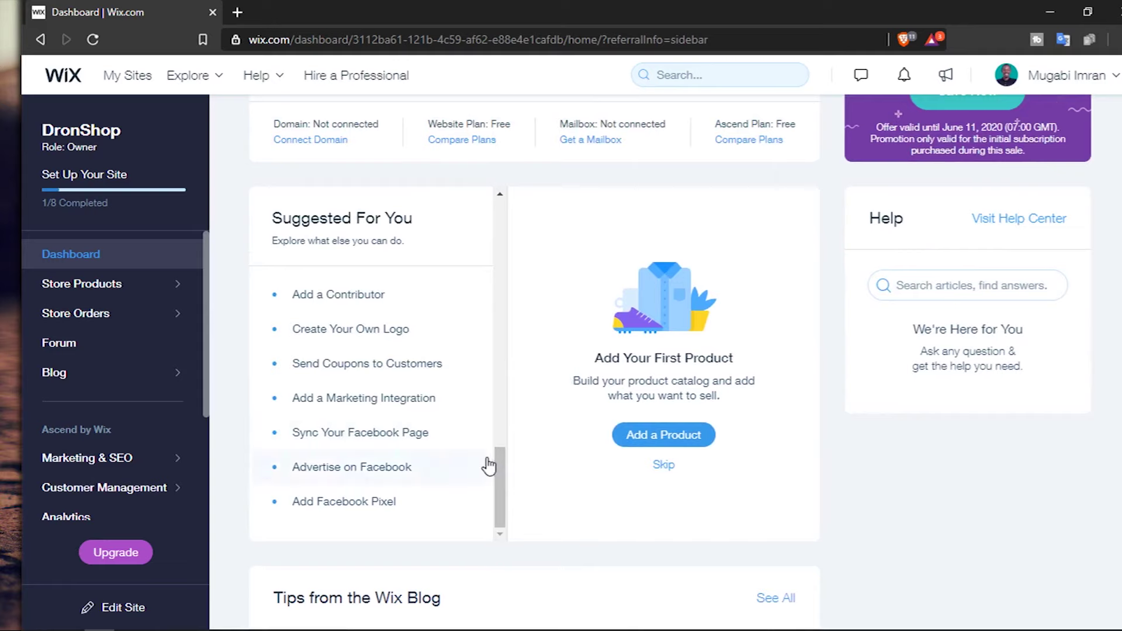
click(384, 471)
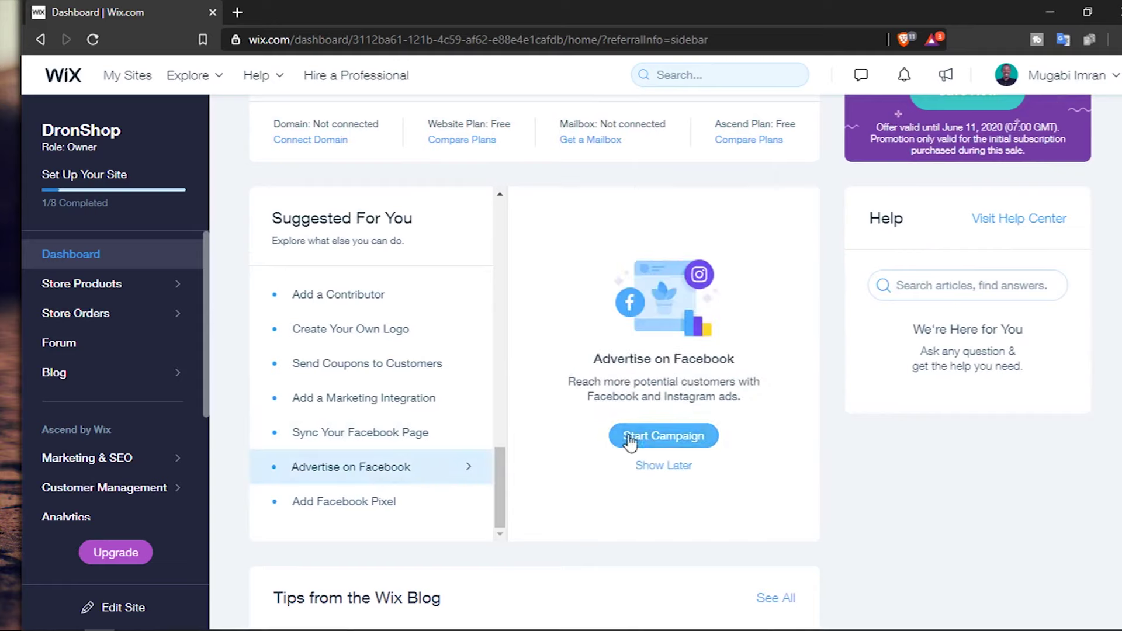
Look over the Wix Blog tips, and start the Add Facebook Pixel suggestion to review its connection instructions
scroll(551, 501, down, 4)
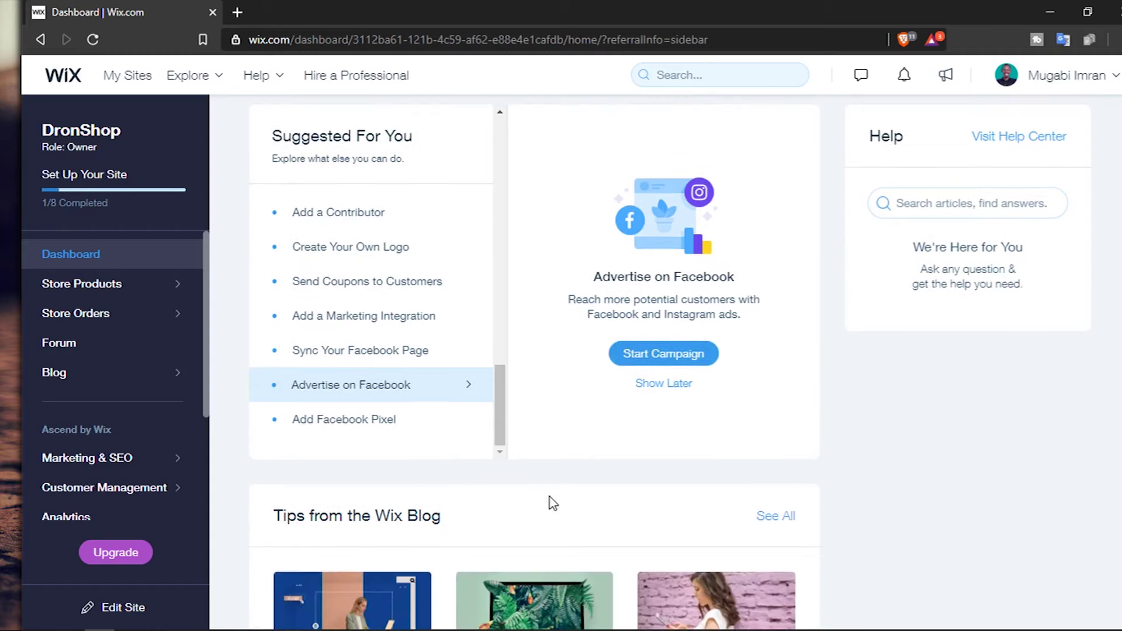
scroll(551, 501, down, 1)
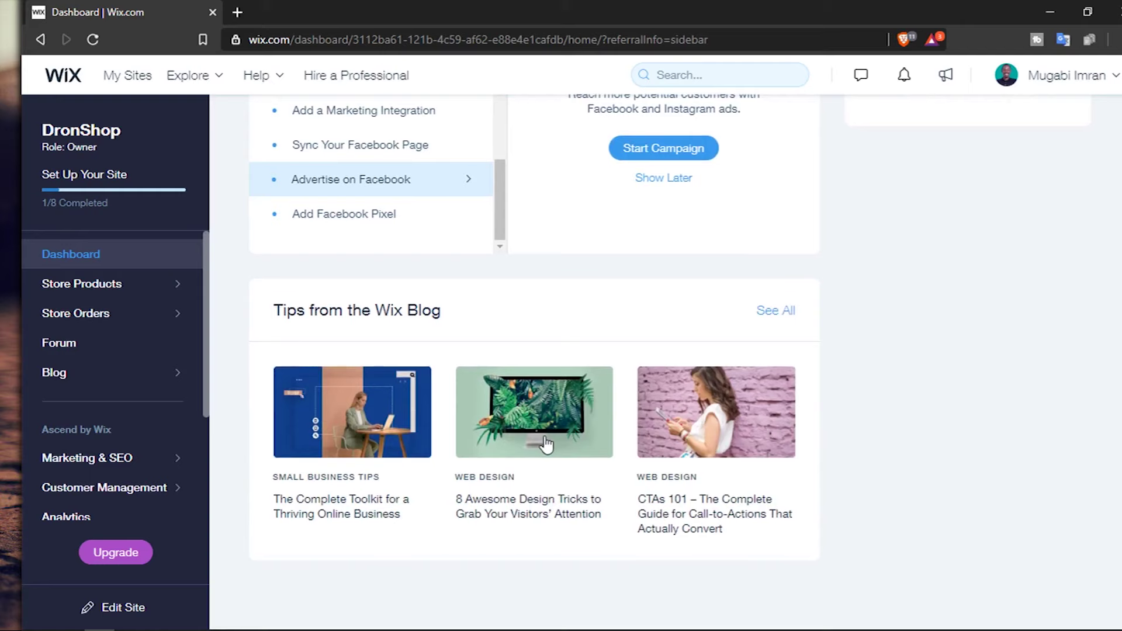
scroll(543, 447, up, 3)
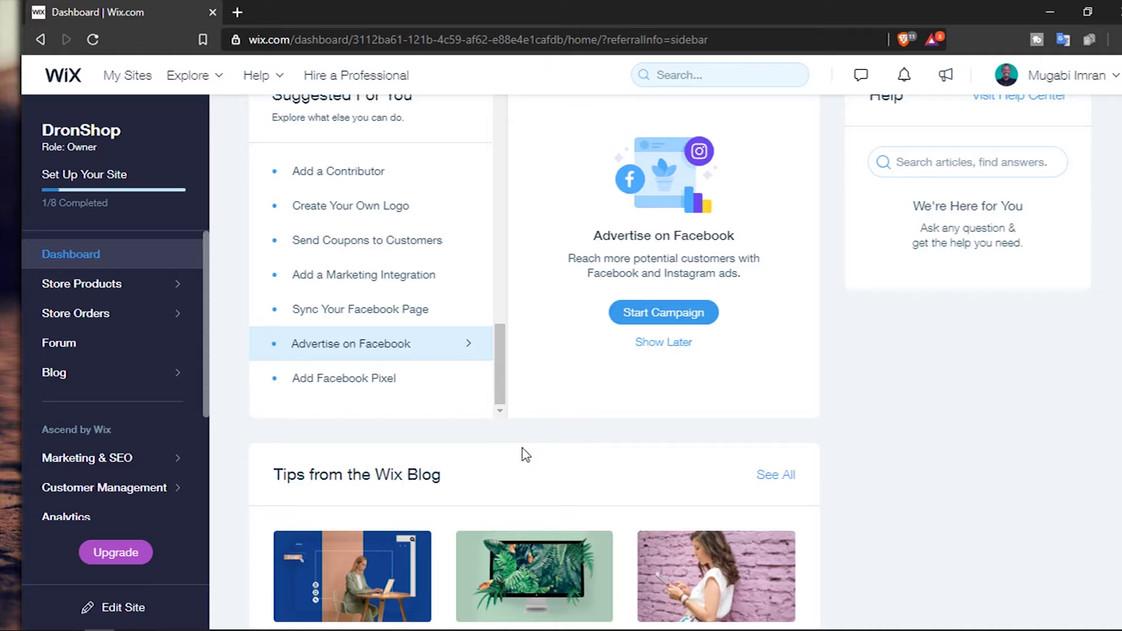
click(332, 395)
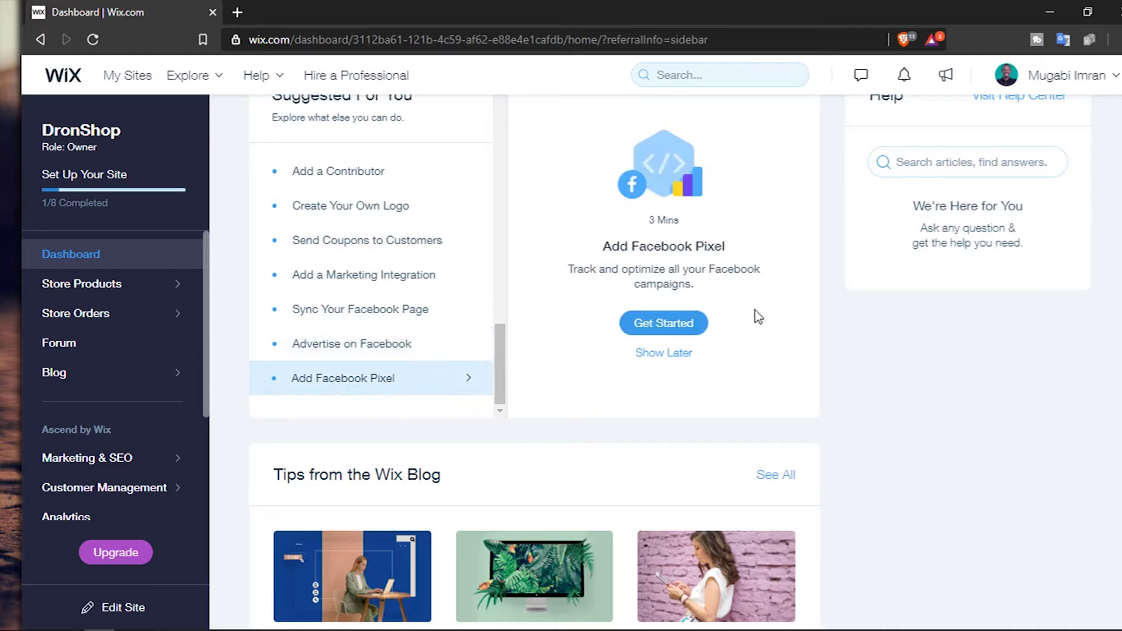
click(684, 331)
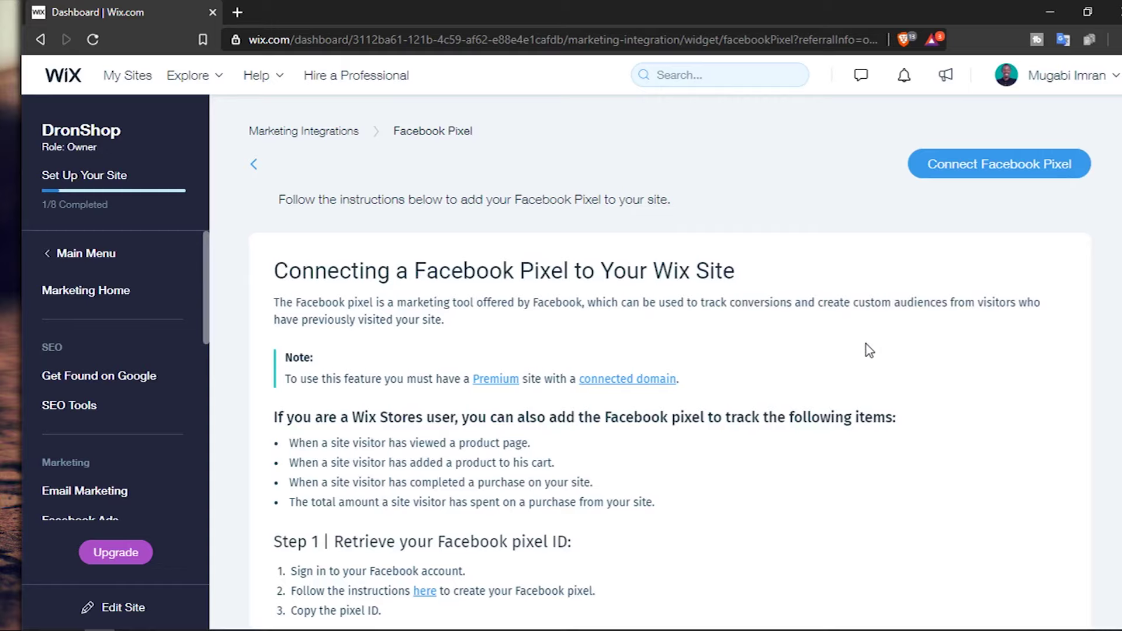
scroll(801, 343, down, 1)
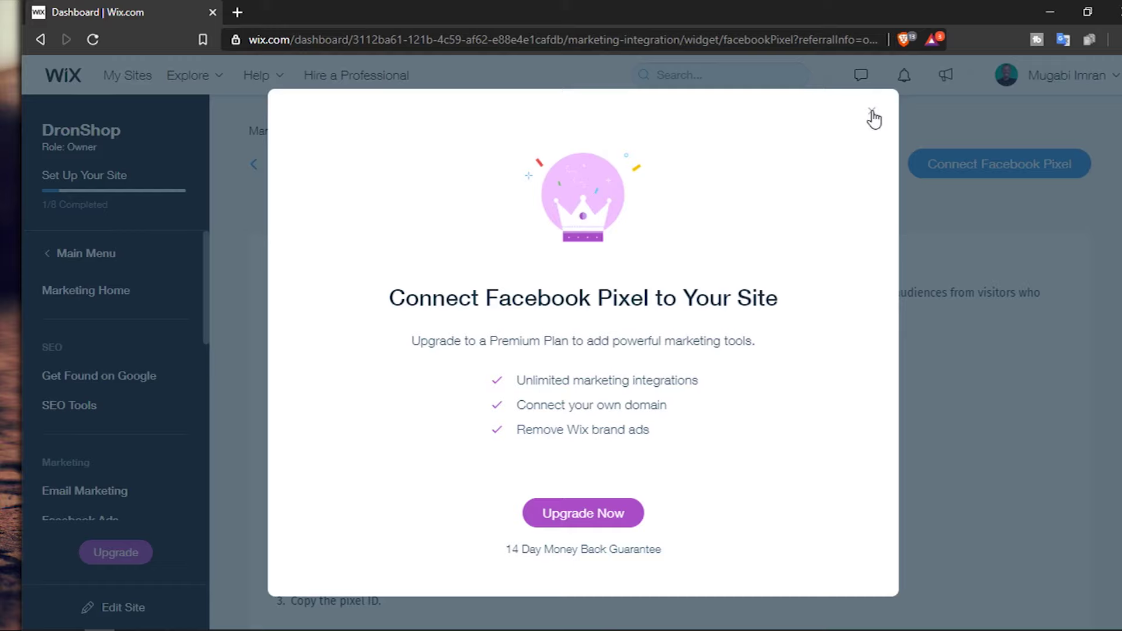
Open a new blank browser tab alongside the Wix dashboard
click(238, 13)
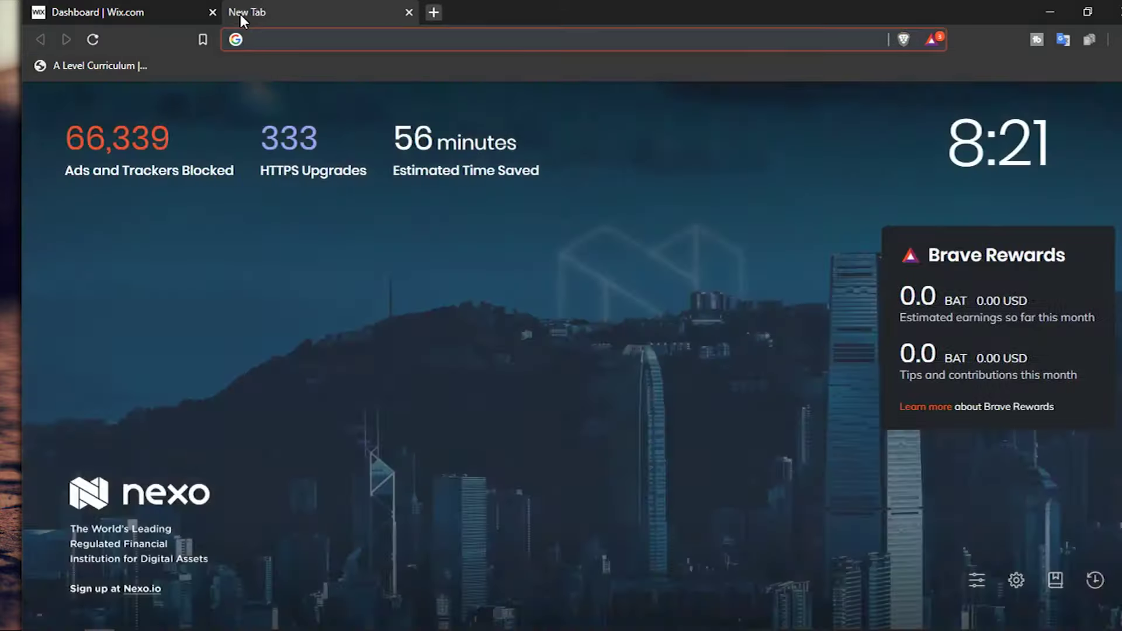